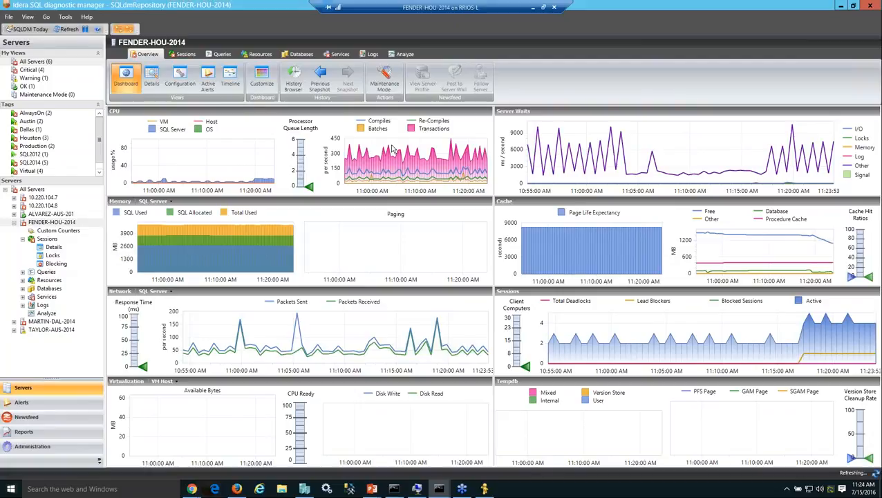
Step: Review the monitored servers by status, viewing the Critical and OK groups and returning to all servers
left_click(588, 8)
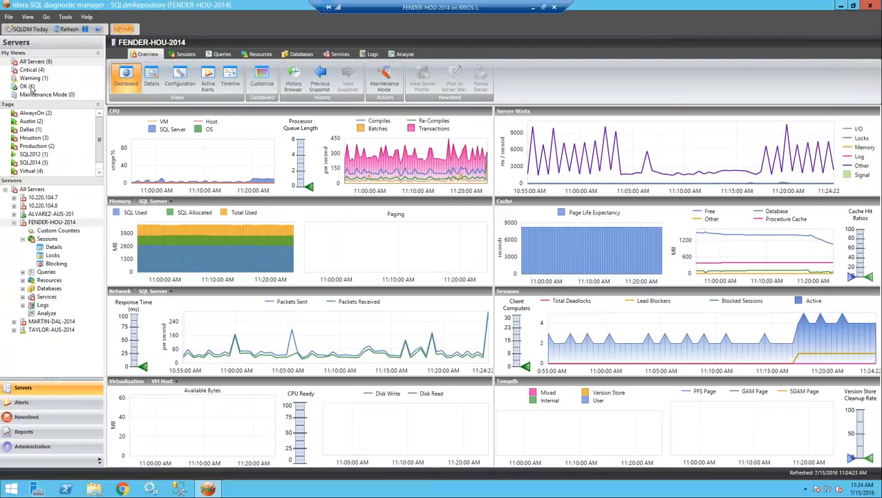
left_click(32, 70)
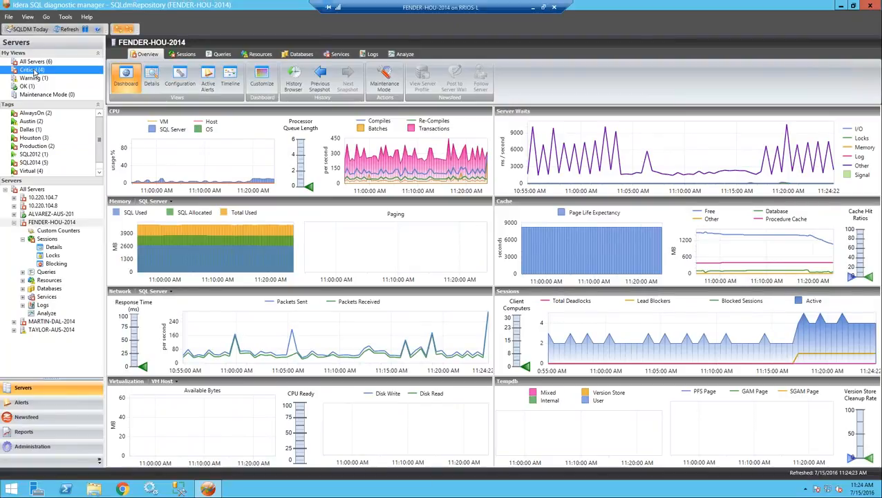
left_click(33, 62)
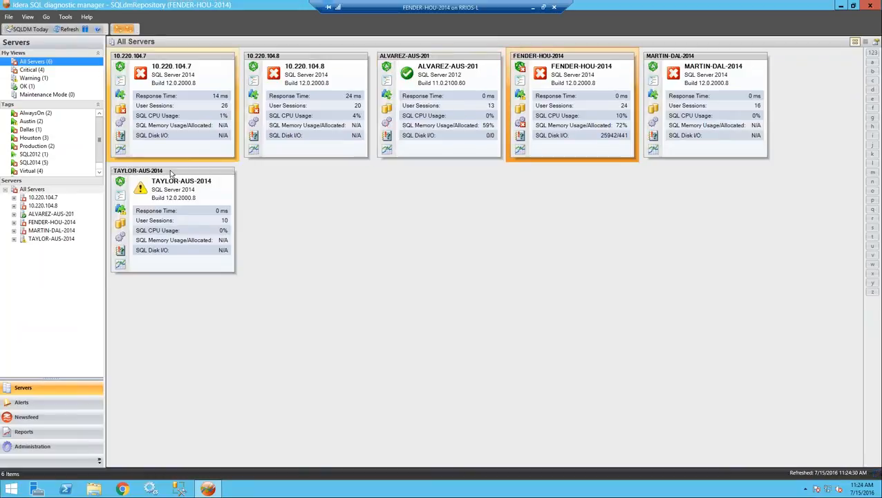
left_click(33, 70)
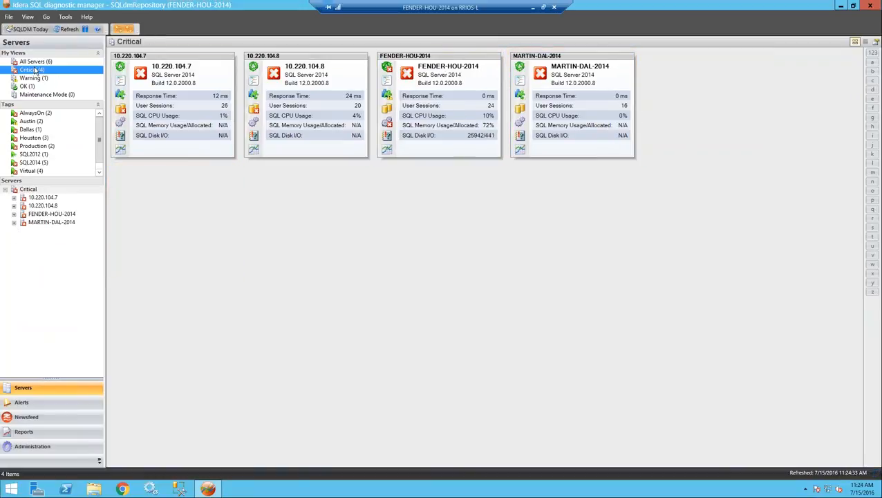
left_click(29, 87)
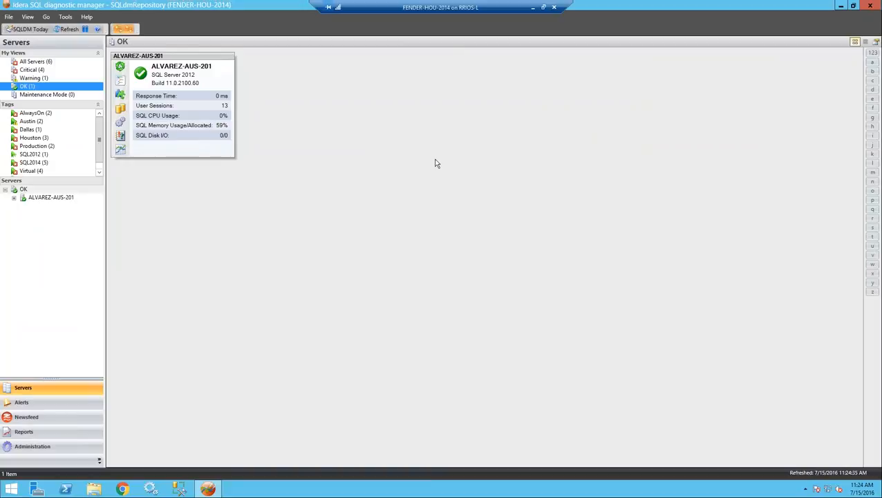
left_click(38, 62)
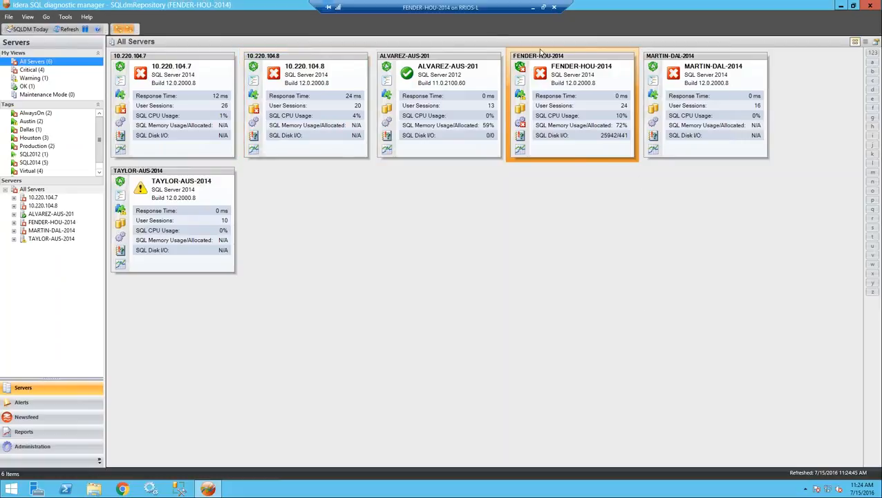
Step: Inspect the alert details behind the status and category icons of FENDER-HOU-2014, TAYLOR-AUS-2014 and 10.220.104.7
mouse_move(541, 74)
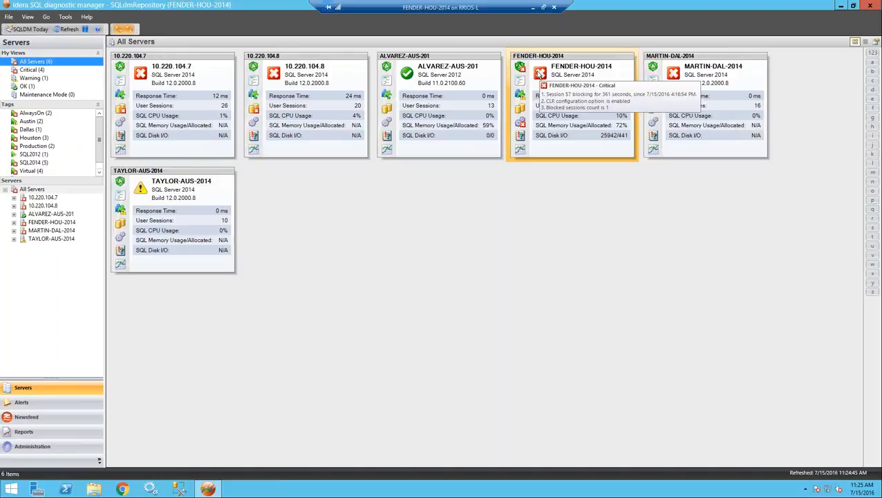
mouse_move(523, 99)
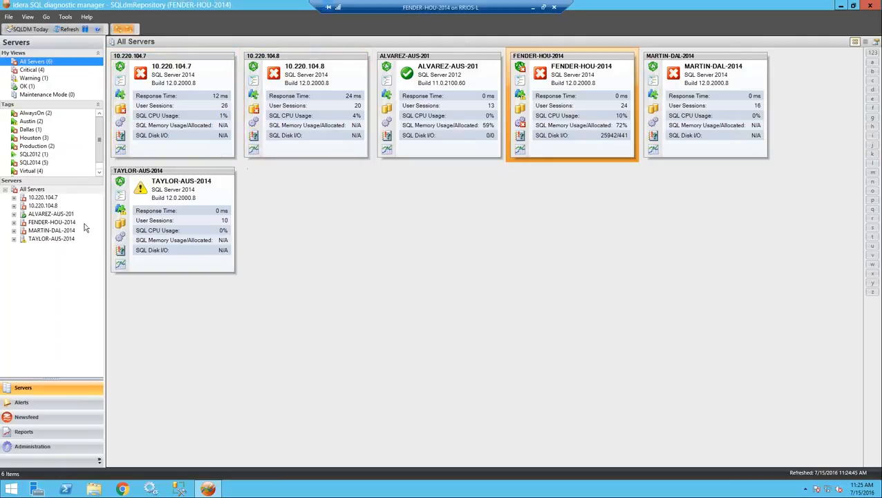
mouse_move(124, 214)
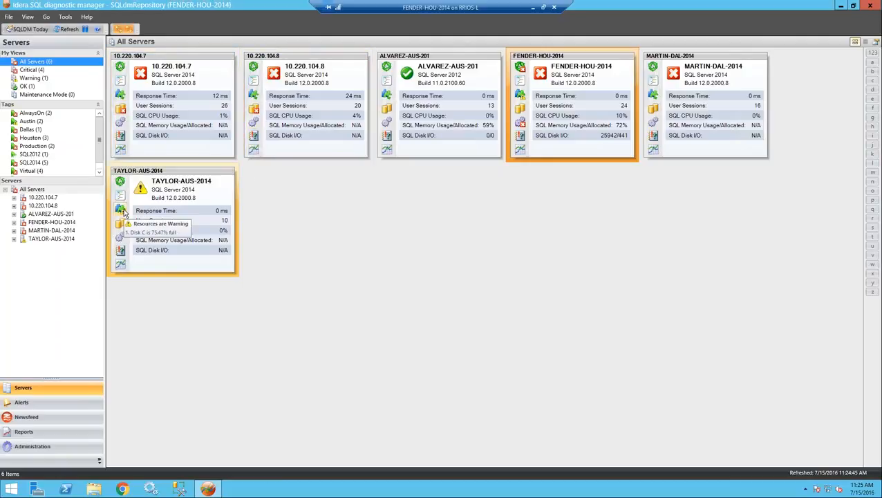
mouse_move(122, 112)
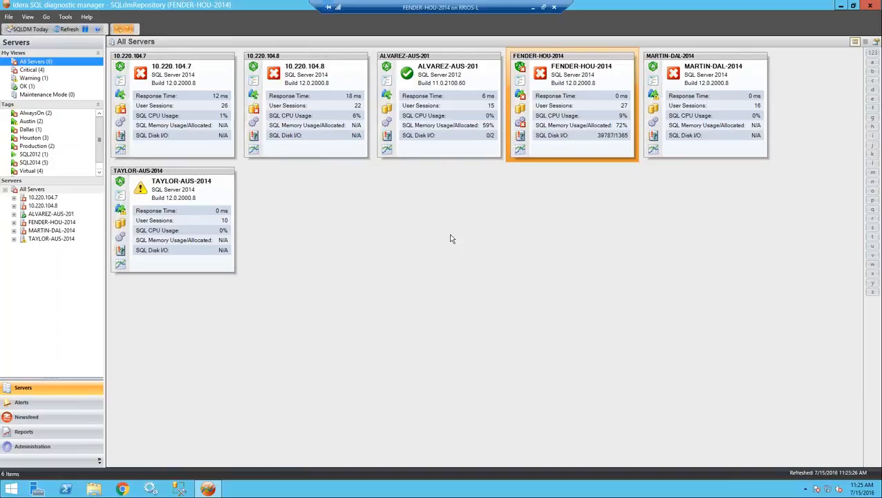
Step: Review the servers grouped under the AlwaysOn, Houston, Production, SQL2014, Virtual and Windows2012 tags
left_click(31, 113)
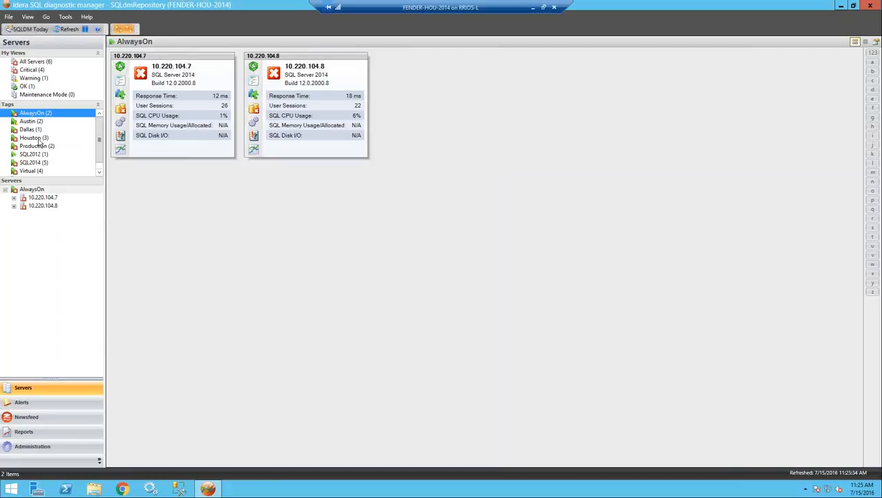
left_click(33, 138)
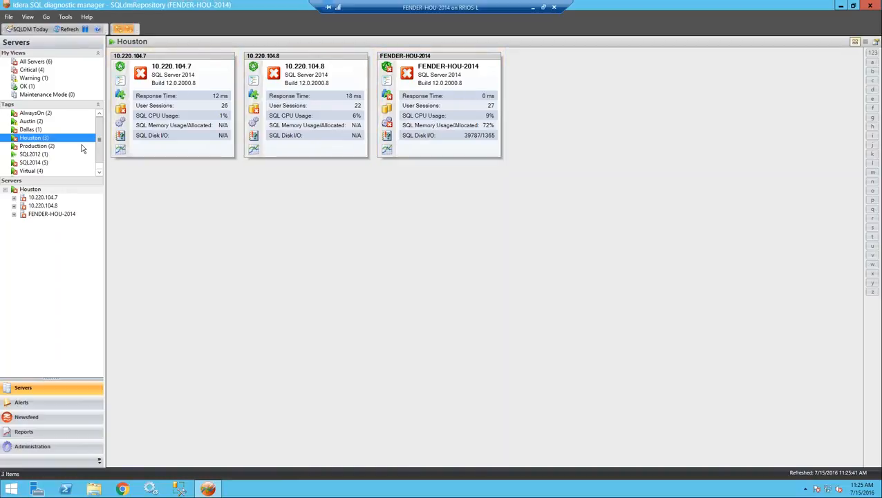
left_click(40, 146)
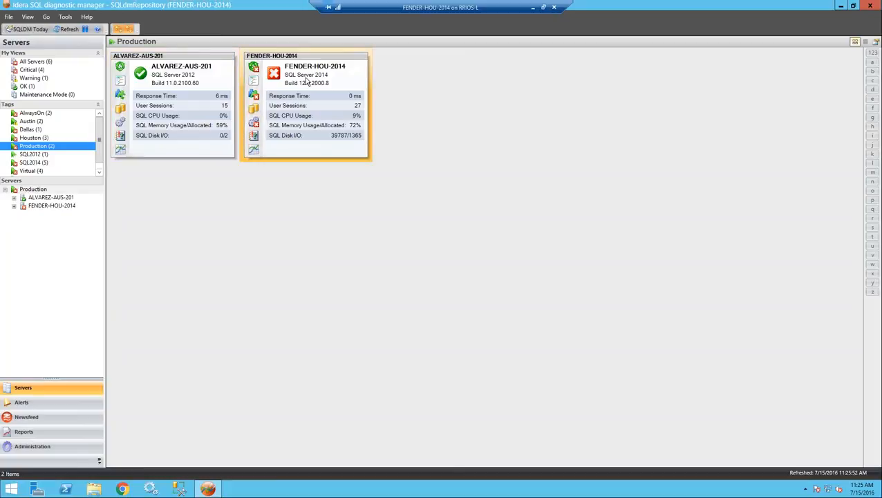
left_click(31, 162)
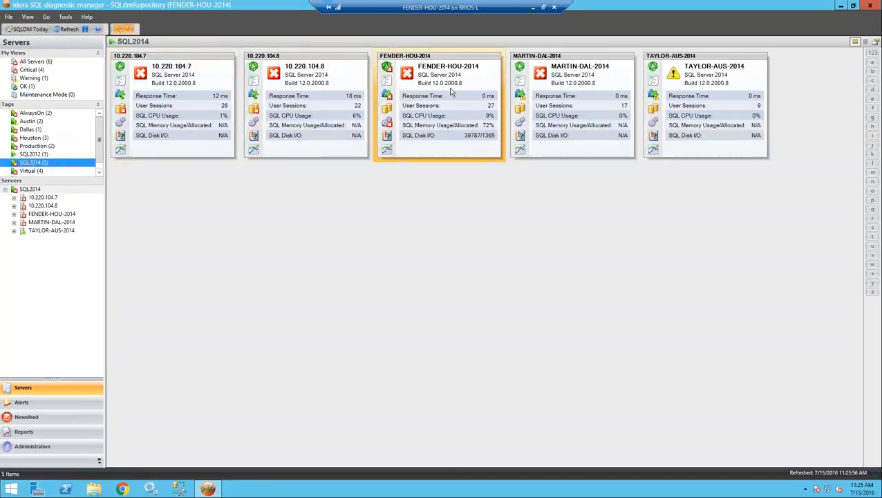
left_click(32, 171)
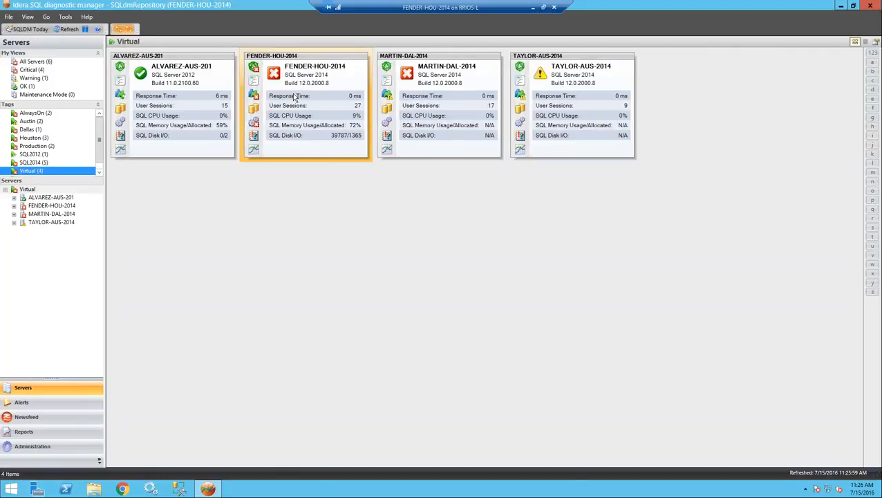
scroll(98, 140, "down", 1)
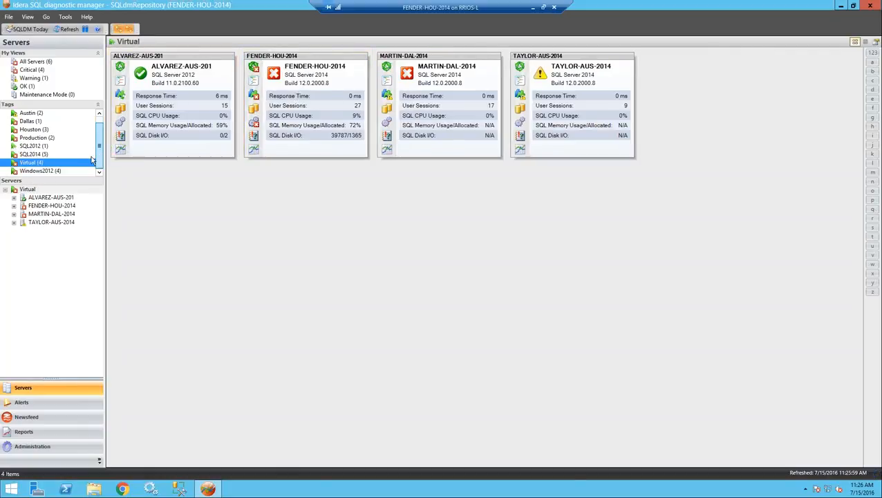
left_click(39, 171)
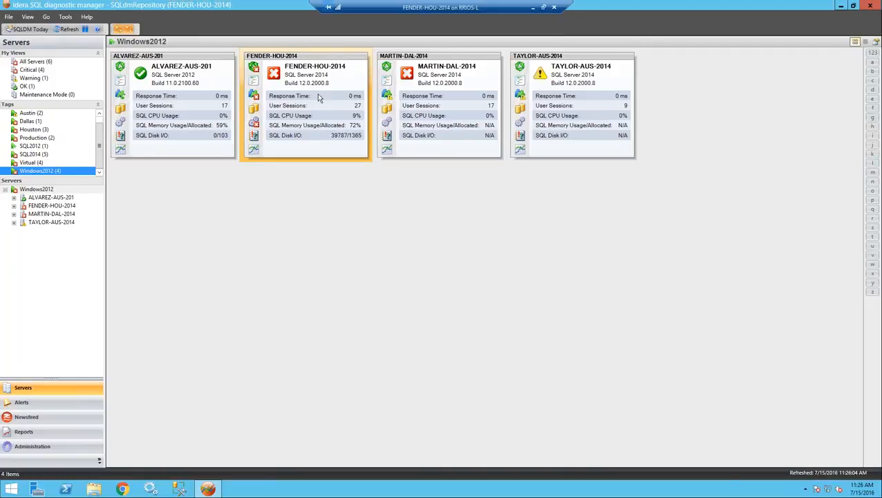
left_click(36, 154)
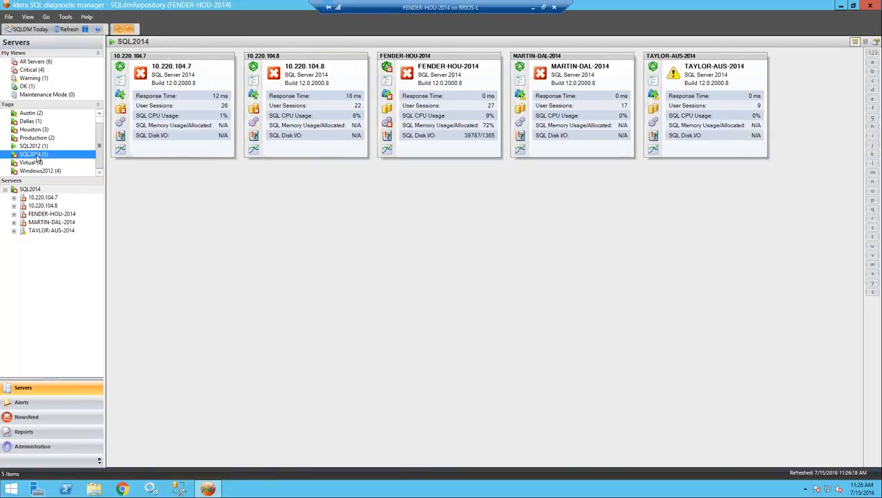
Step: Examine the weekly recurring maintenance mode schedule options for the servers tagged Virtual without saving a schedule
left_click(38, 161)
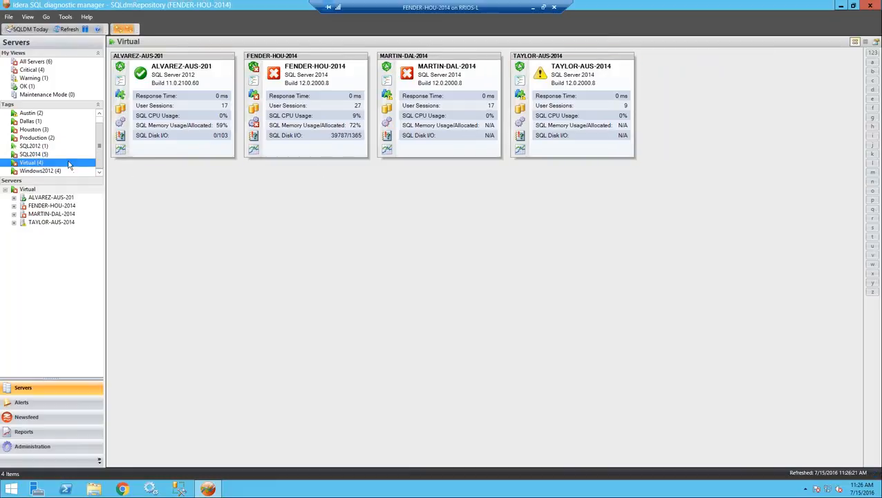
right_click(69, 162)
mouse_move(152, 260)
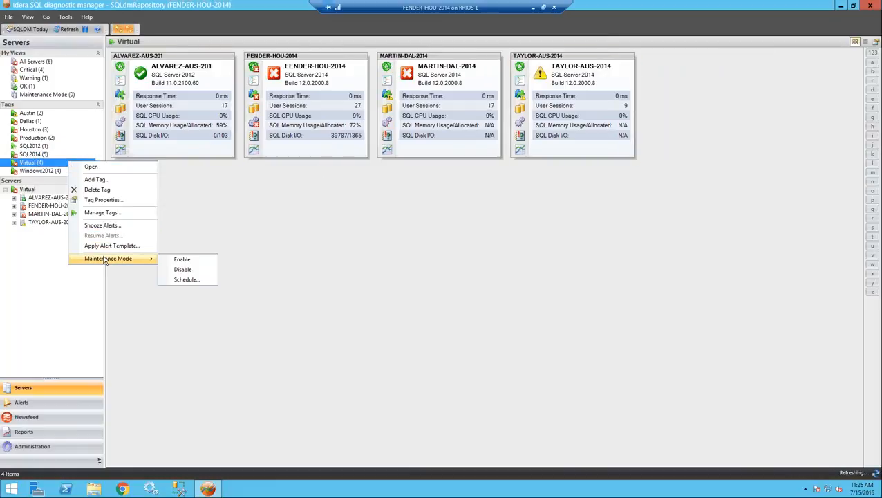
left_click(185, 280)
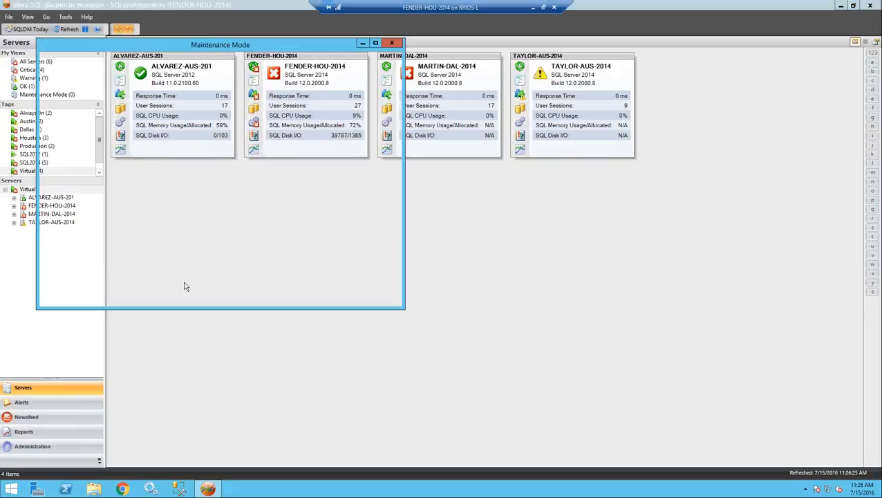
left_click(199, 152)
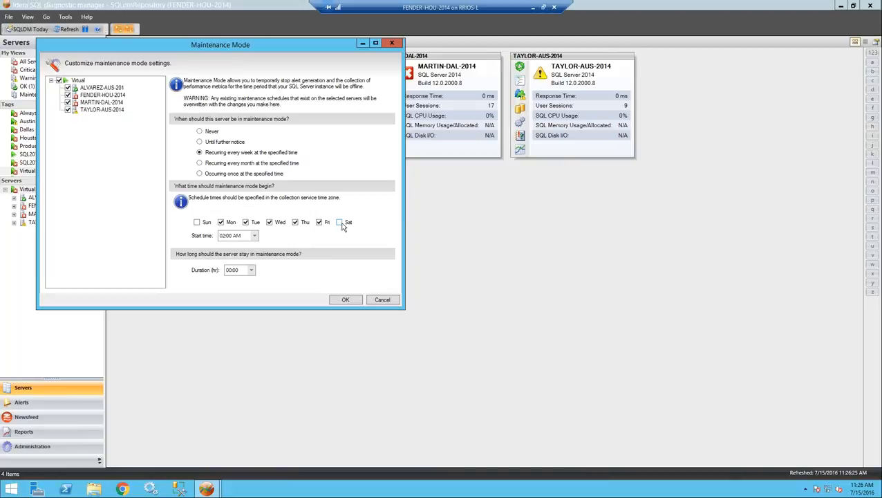
left_click(396, 301)
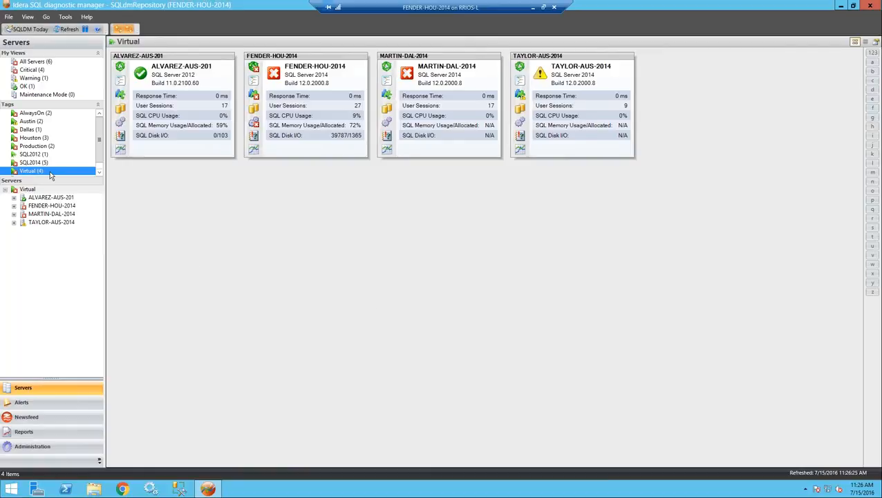
Step: Snooze all alerts for the servers tagged Austin for 60 minutes and dismiss the resulting notification
left_click(31, 122)
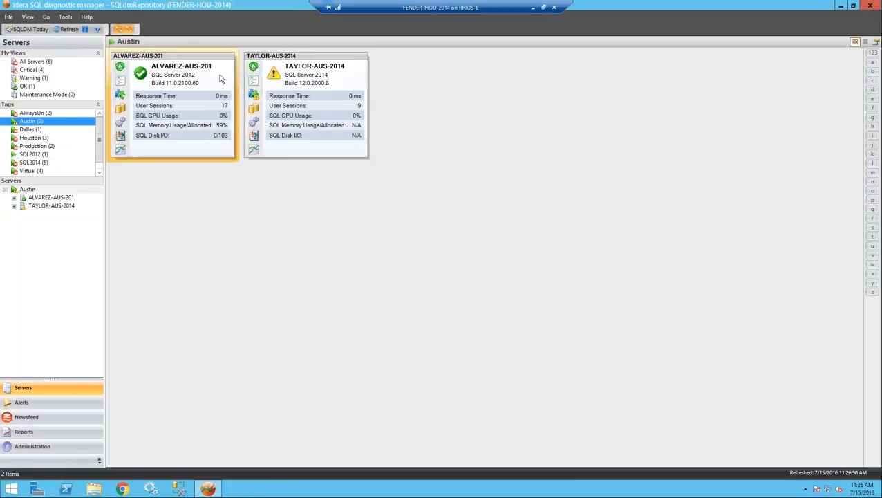
right_click(68, 125)
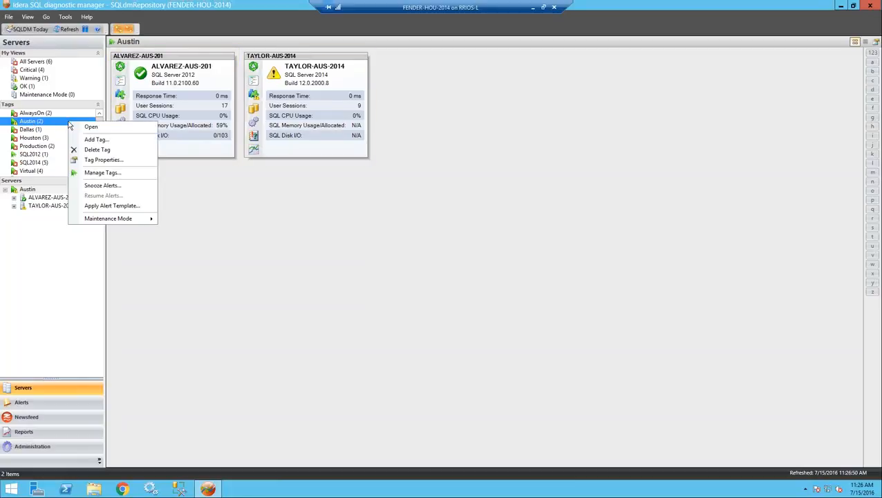
left_click(103, 186)
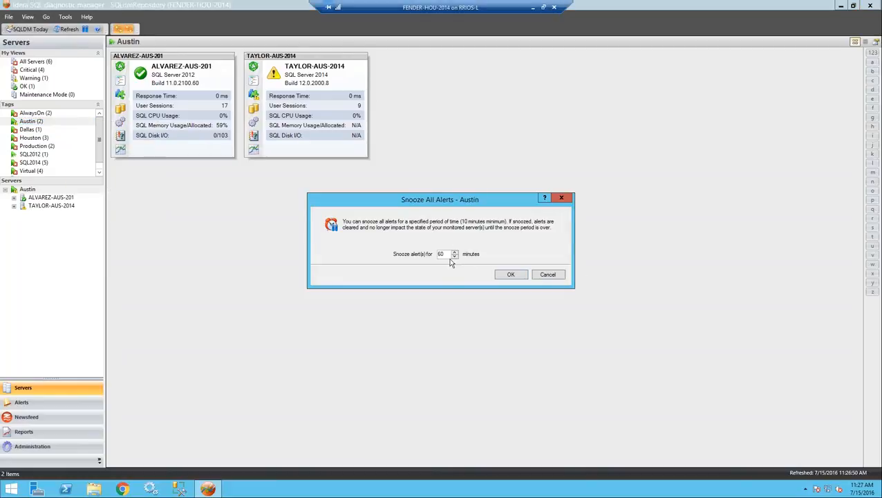
left_click(445, 255)
left_click(508, 275)
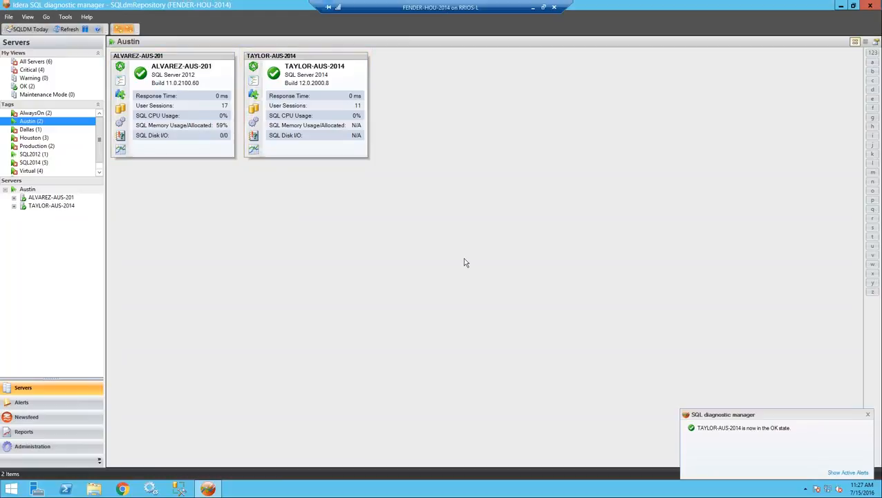
left_click(867, 415)
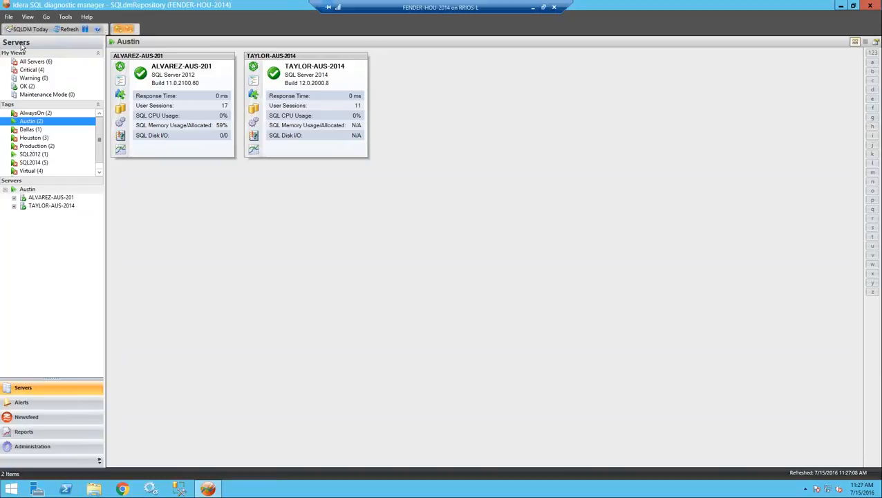
Step: Return to the view of all servers and open the FENDER-HOU-2014 overview dashboard
left_click(50, 62)
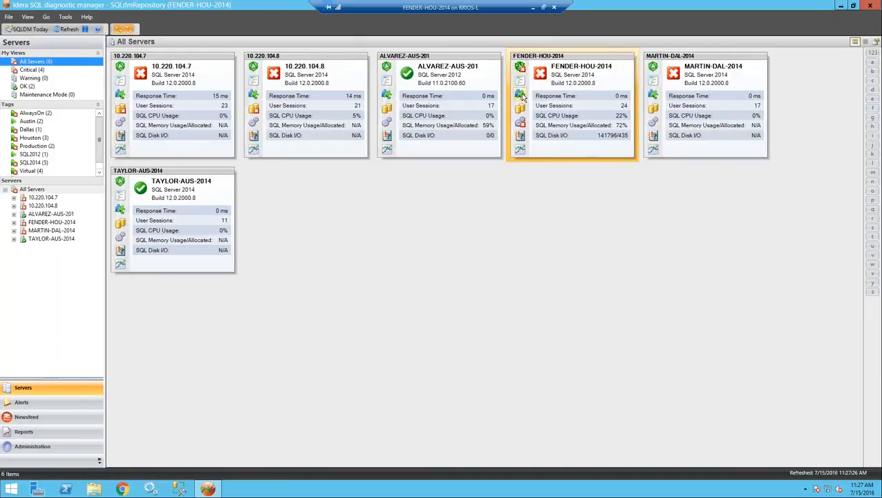
left_click(589, 97)
double_click(588, 96)
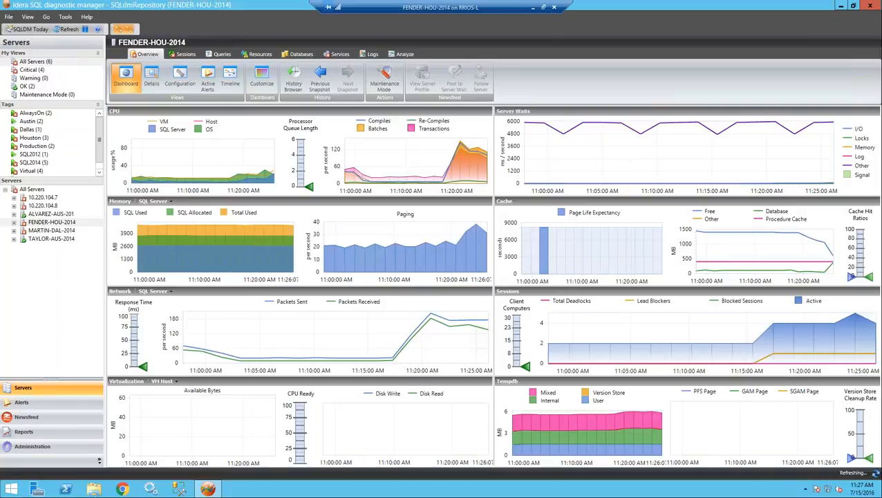
mouse_move(544, 255)
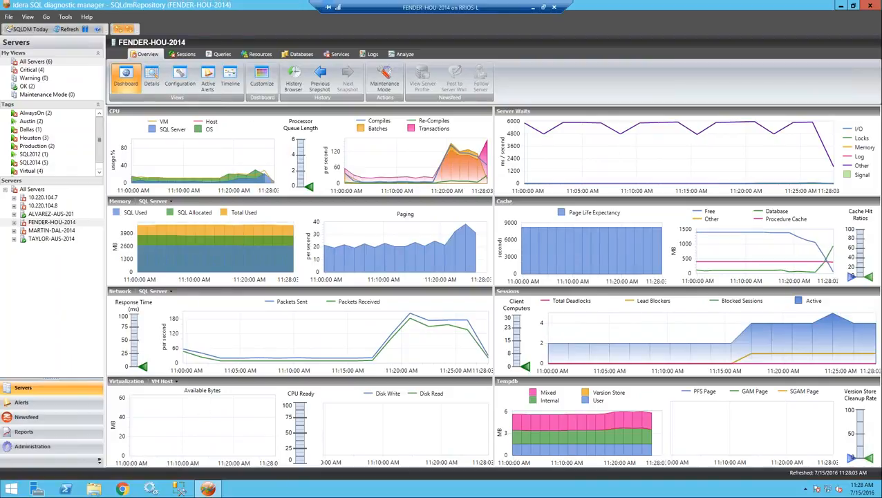
Step: Customize the FENDER-HOU-2014 dashboard by replacing the Virtualization and Network panels with Disk panels
left_click(263, 78)
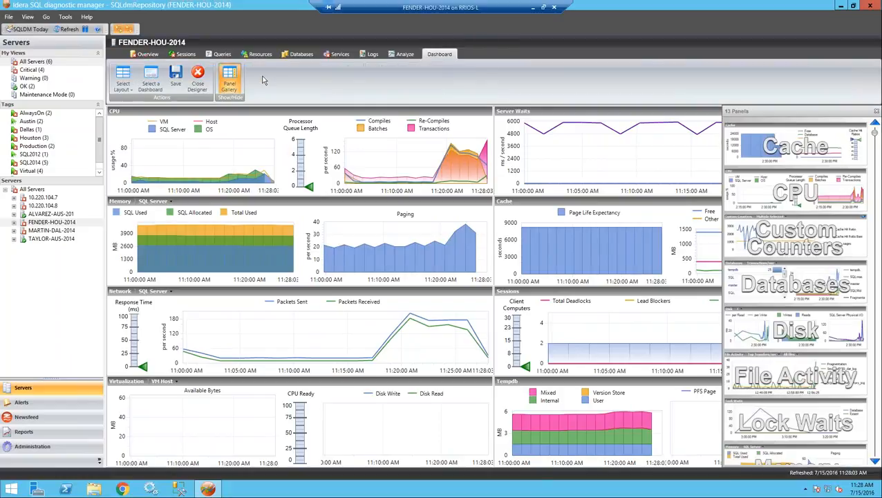
left_click_drag(824, 315, 185, 425)
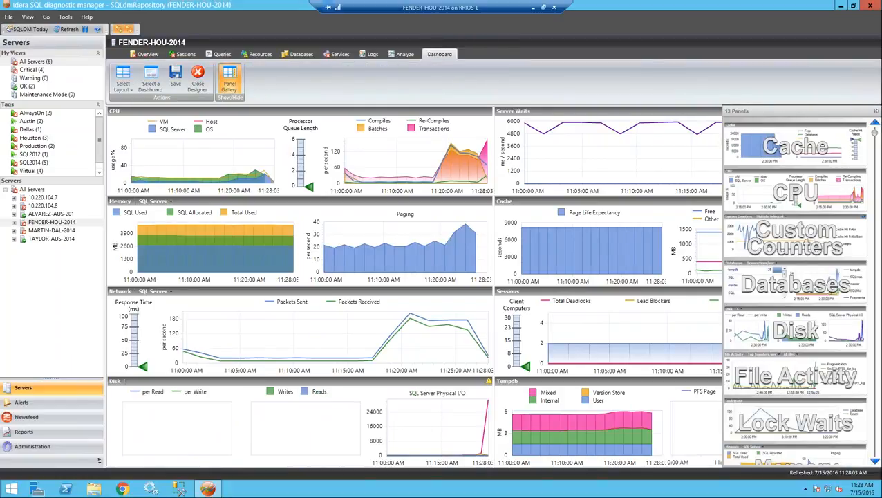
left_click_drag(788, 326, 249, 346)
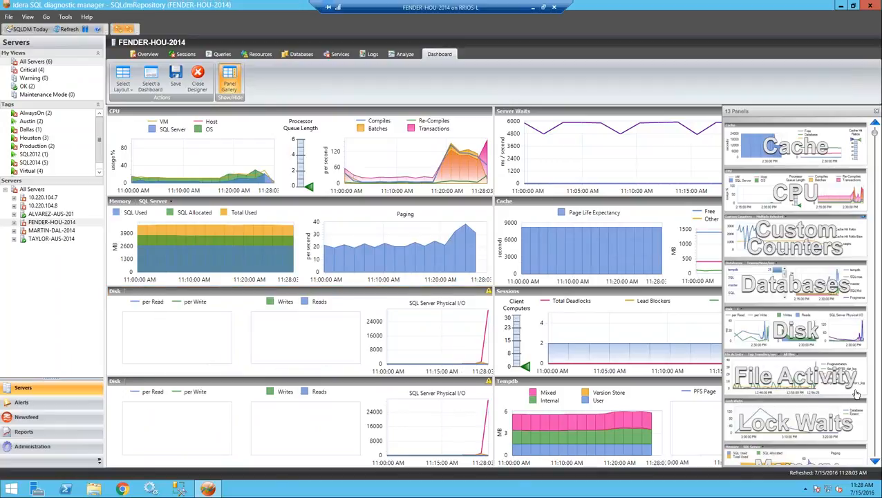
Step: Replace the Tempdb panel on the dashboard with the Lock Waits panel from the panel gallery
left_click(875, 461)
left_click(875, 462)
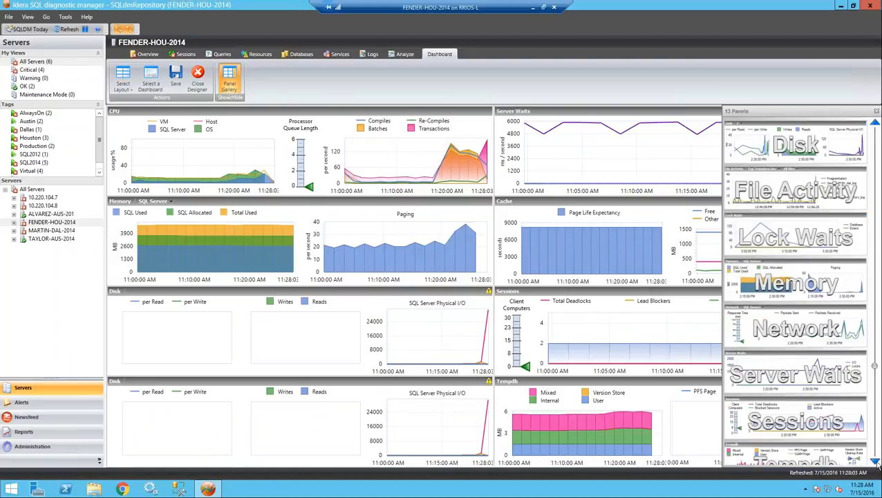
left_click(875, 461)
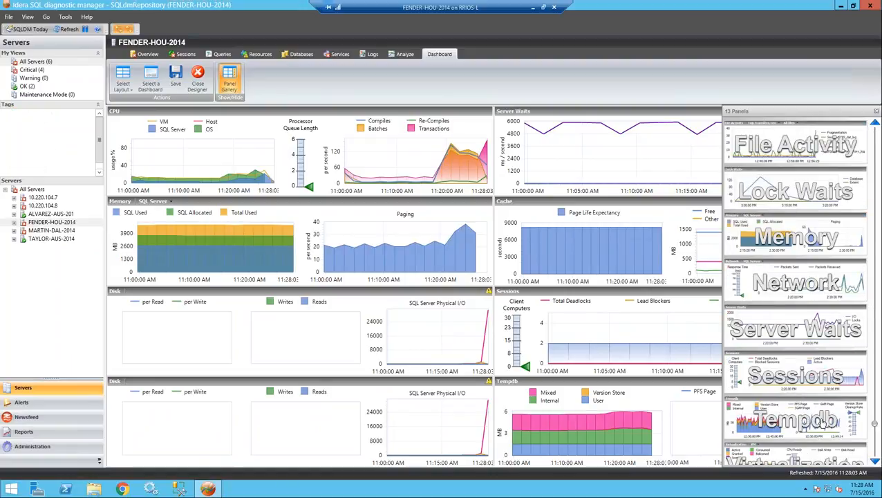
left_click(875, 461)
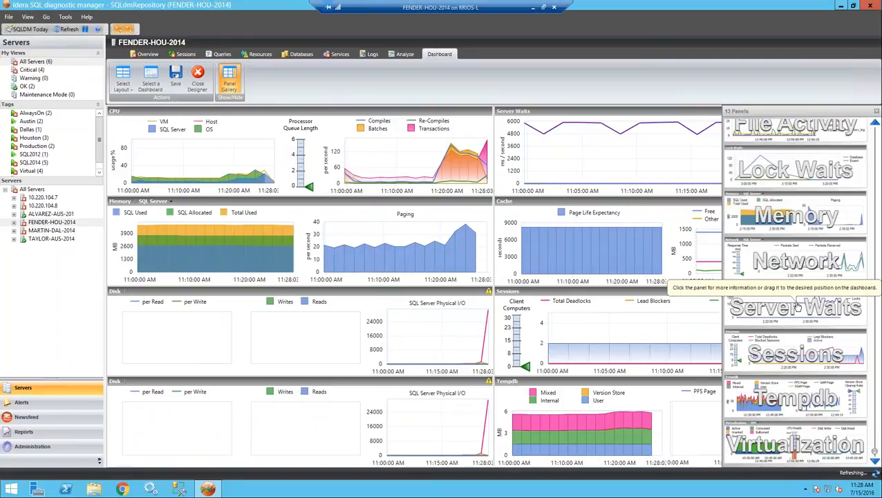
left_click_drag(766, 169, 555, 409)
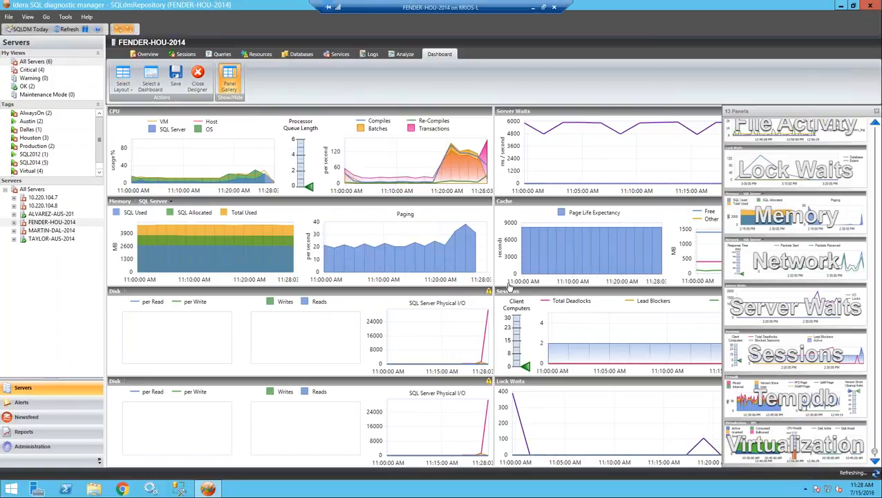
Step: Close the panel gallery and dashboard designer, choosing to save the changes but cancelling the Save Dashboard Design dialog
left_click(876, 111)
left_click(198, 79)
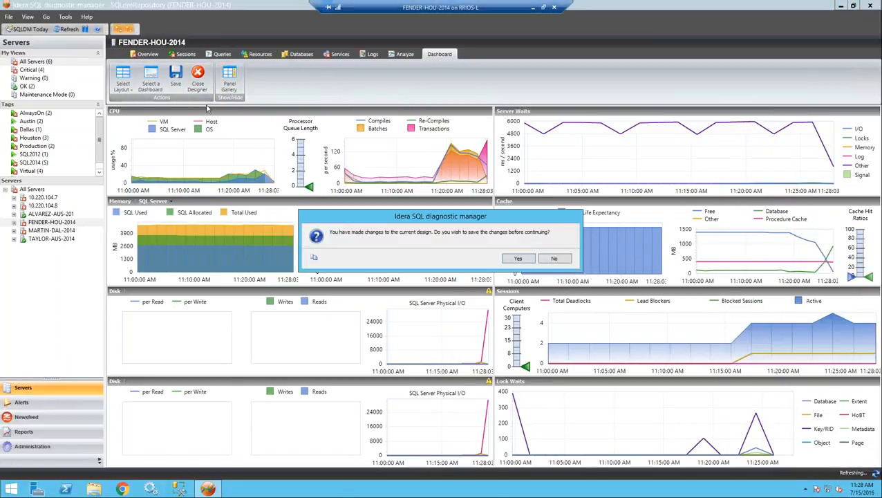
left_click(524, 260)
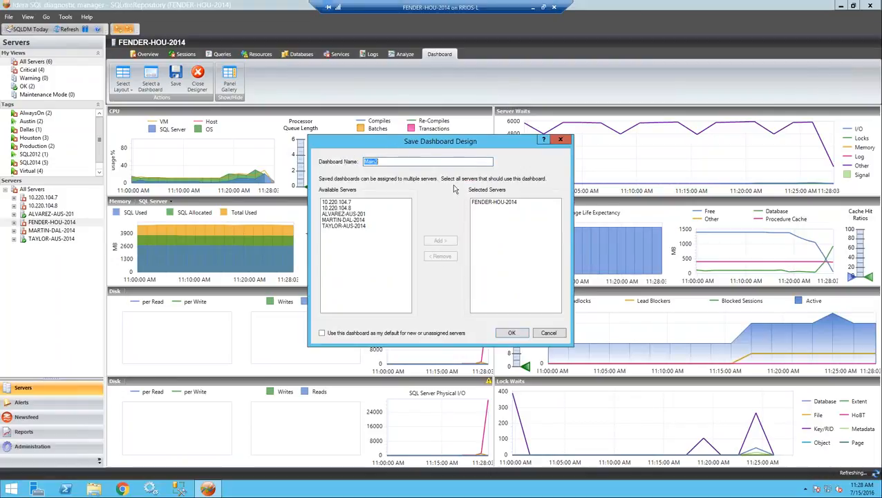
left_click(549, 333)
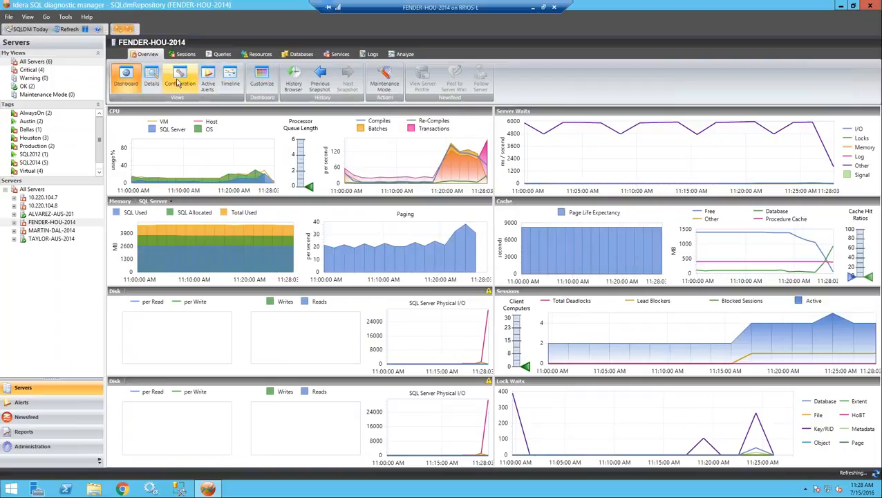
Step: Go to the previous historical snapshot and set the lower Disk panel to drive D
left_click(320, 76)
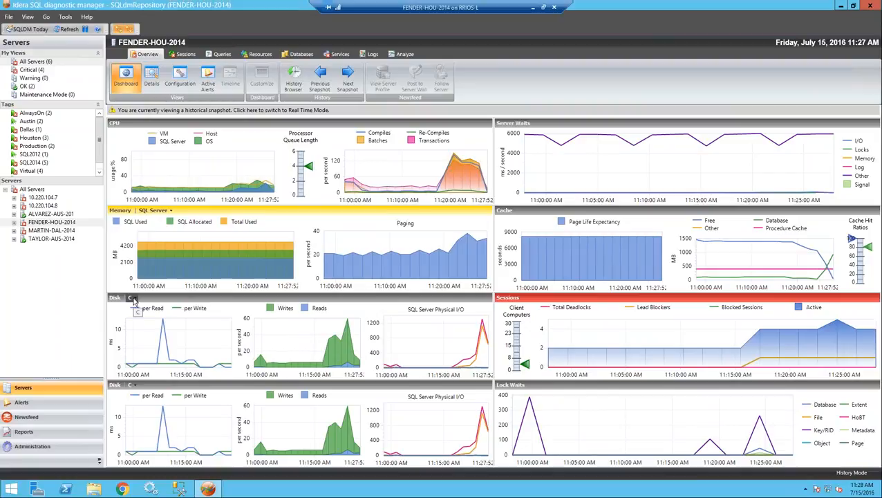
left_click(133, 298)
left_click(133, 385)
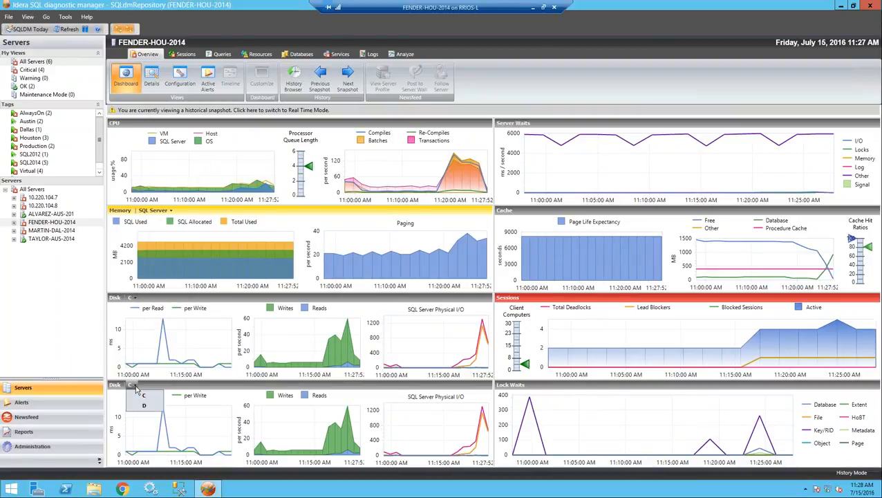
left_click(141, 406)
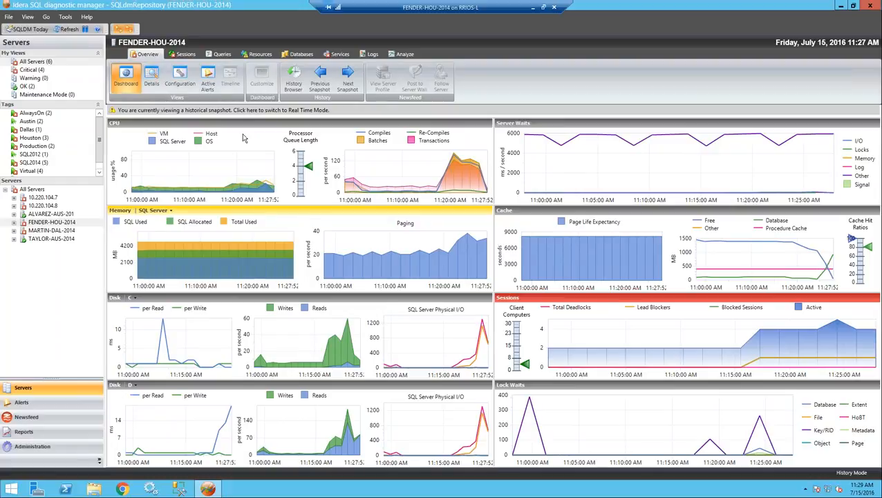
Step: Return to Real Time Mode, browse the saved dashboards in the dashboard designer without selecting one, and close the designer
left_click(201, 114)
left_click(261, 80)
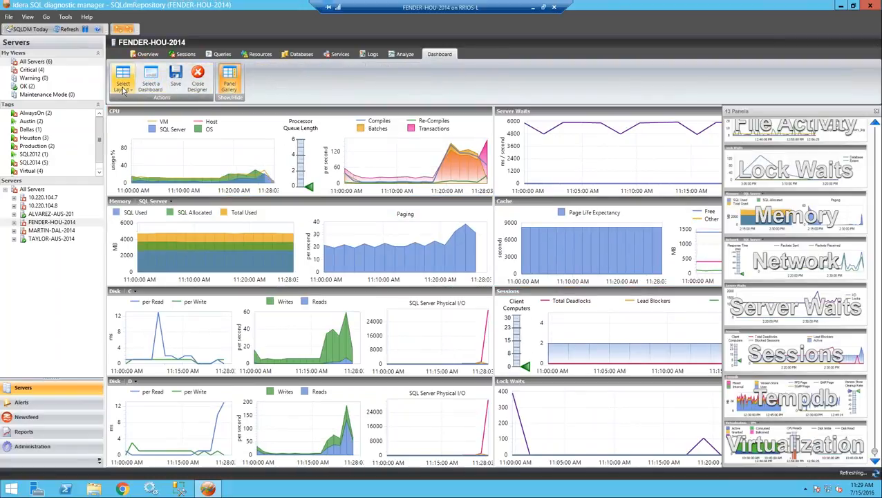
left_click(148, 76)
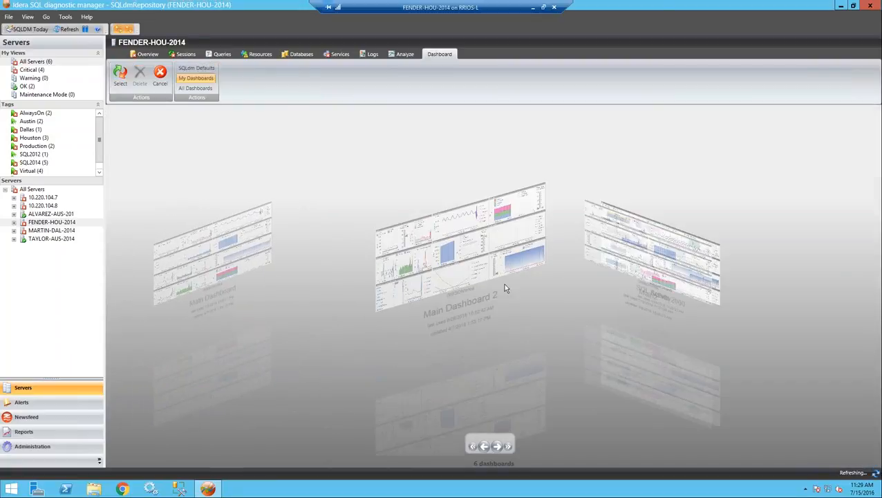
left_click(495, 446)
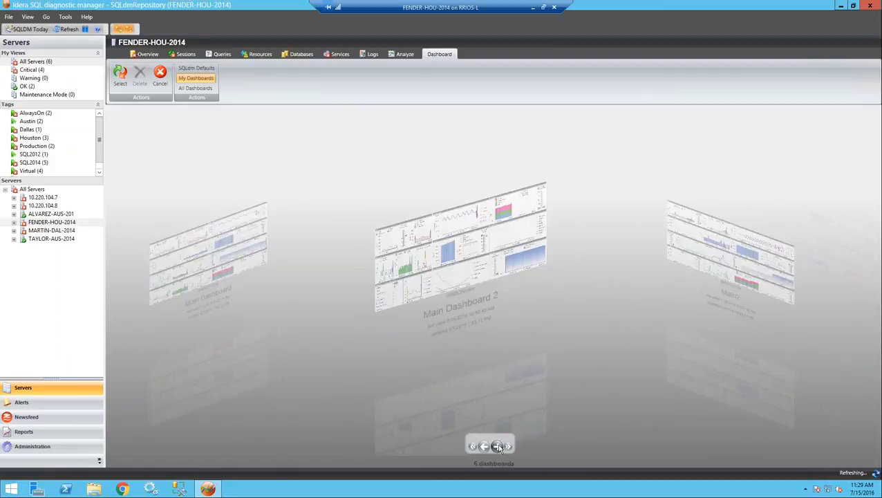
left_click(497, 447)
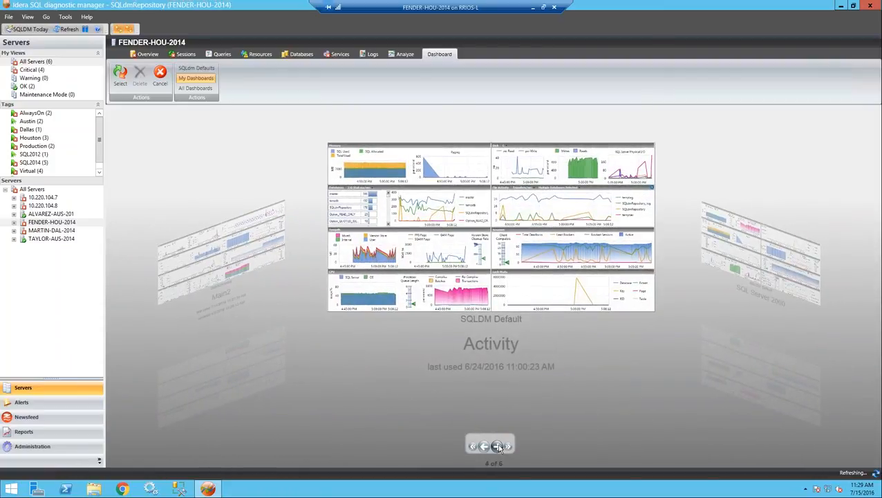
left_click(498, 447)
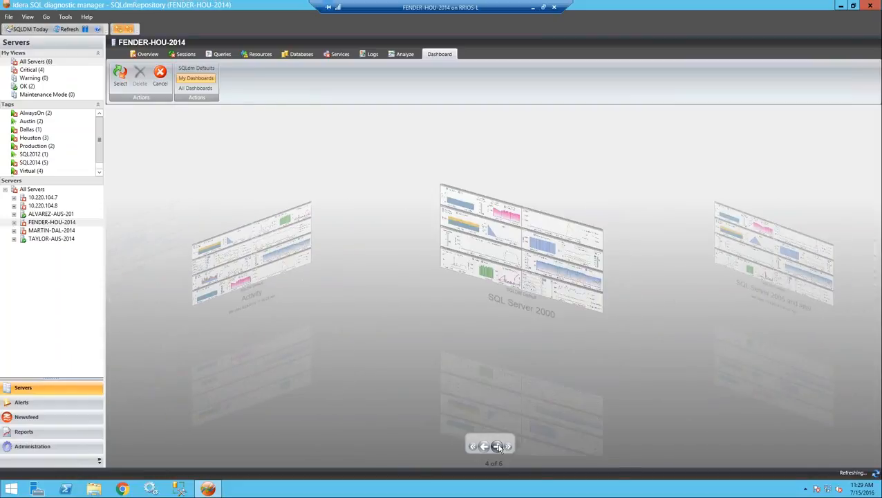
left_click(160, 75)
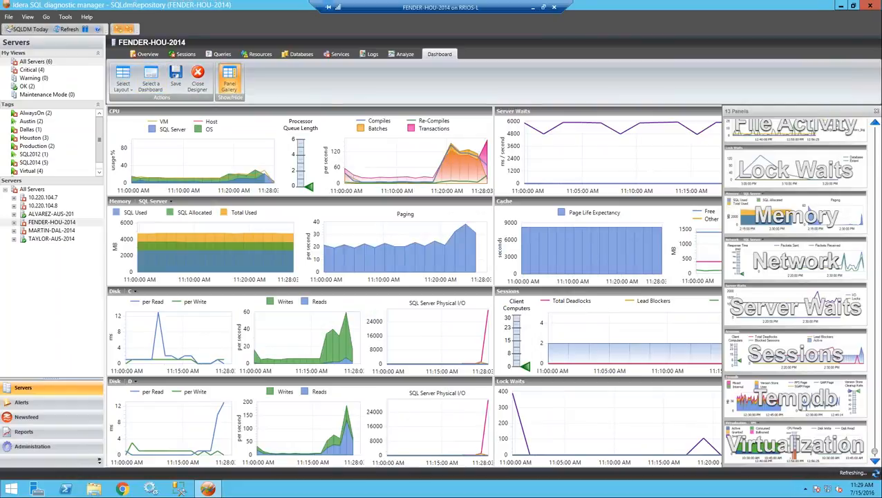
left_click(875, 112)
left_click(198, 77)
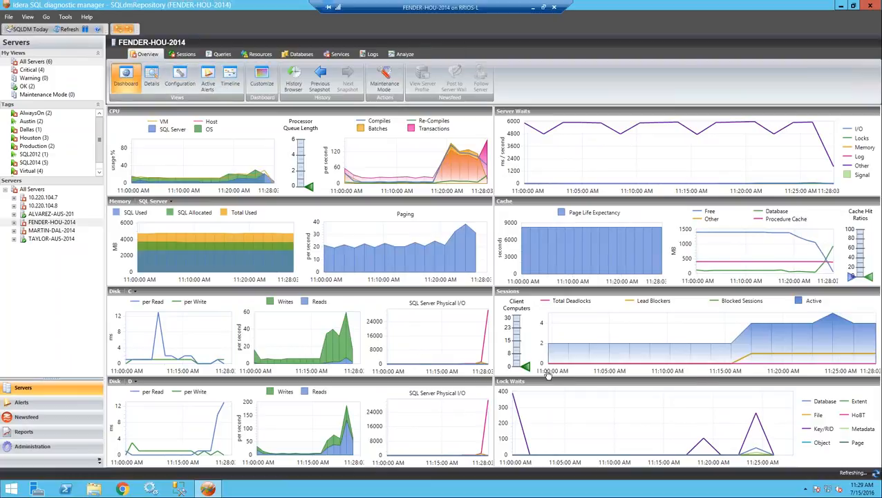
Step: Open the previous snapshot, check the Memory and Sessions panel alerts, and drill down from Sessions to the blocking details
left_click(320, 76)
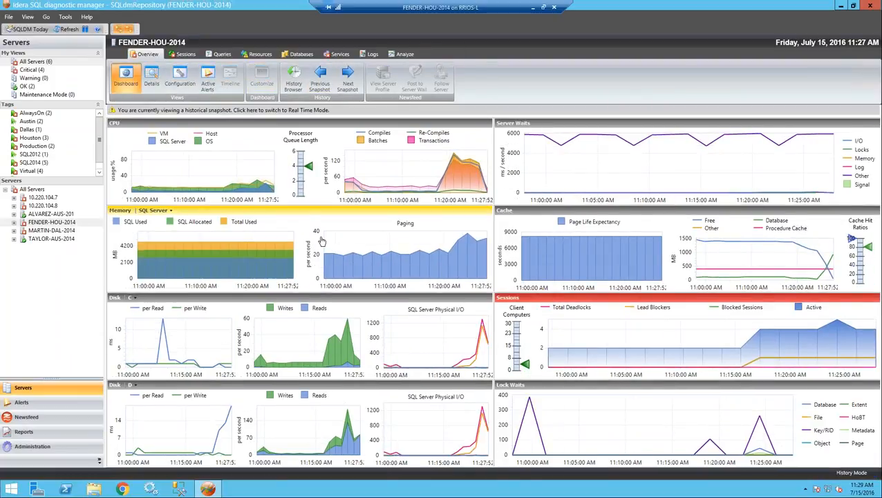
mouse_move(266, 212)
mouse_move(592, 303)
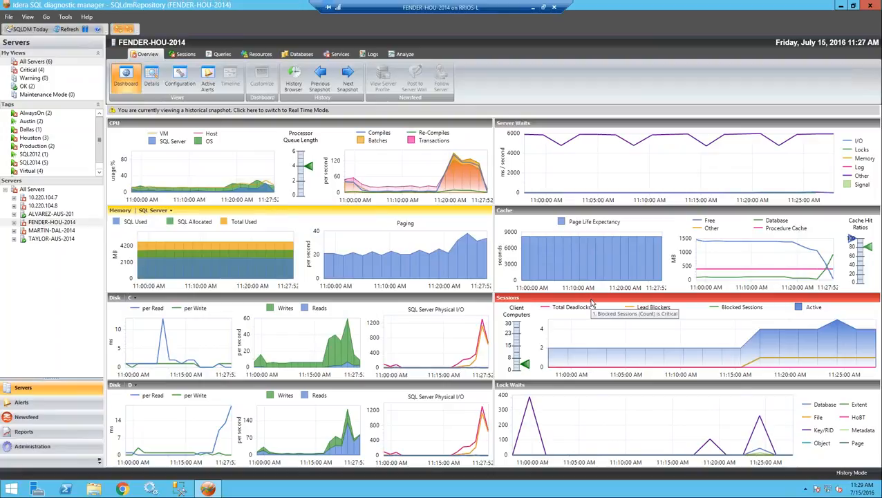
left_click(587, 330)
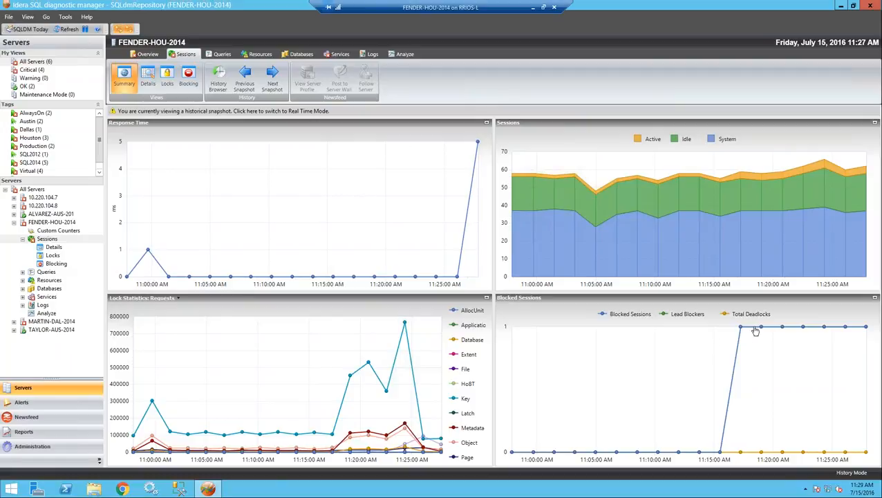
left_click(690, 373)
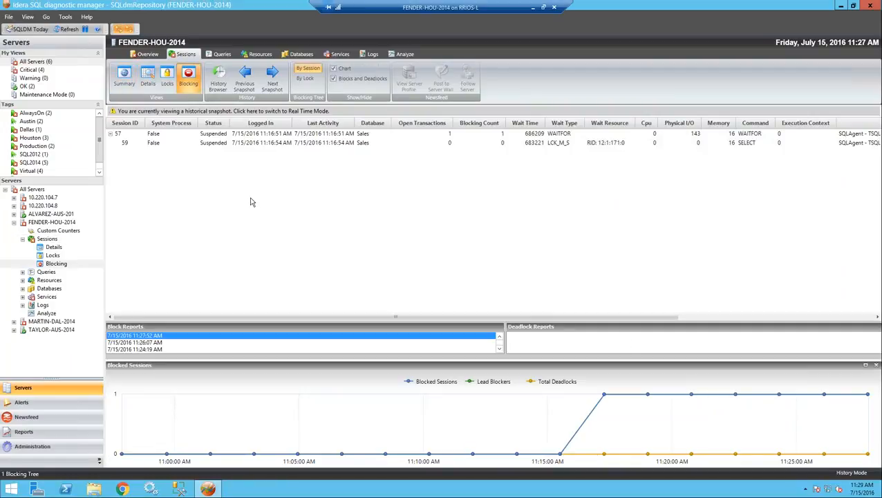
Step: From the SQLDM Today active alerts, inspect the FENDER-HOU-2014 disk C space alert and the OS memory usage alert in their resource views
left_click(26, 30)
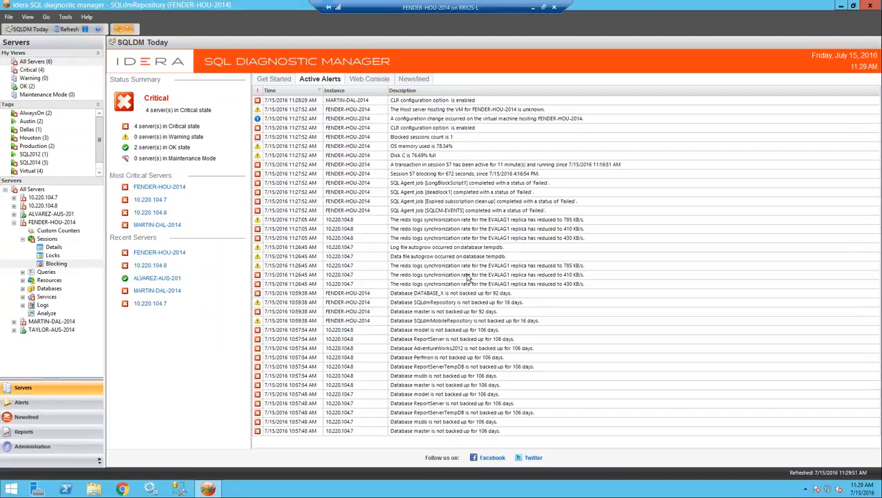
left_click(398, 157)
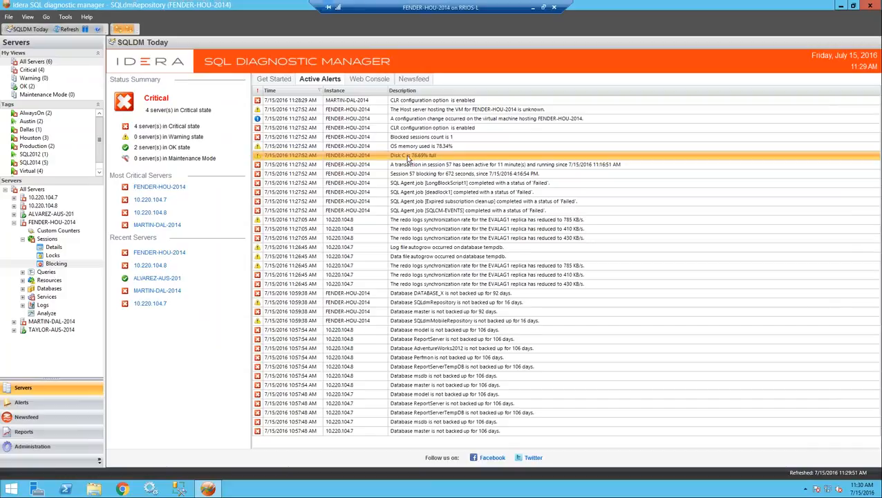
double_click(421, 158)
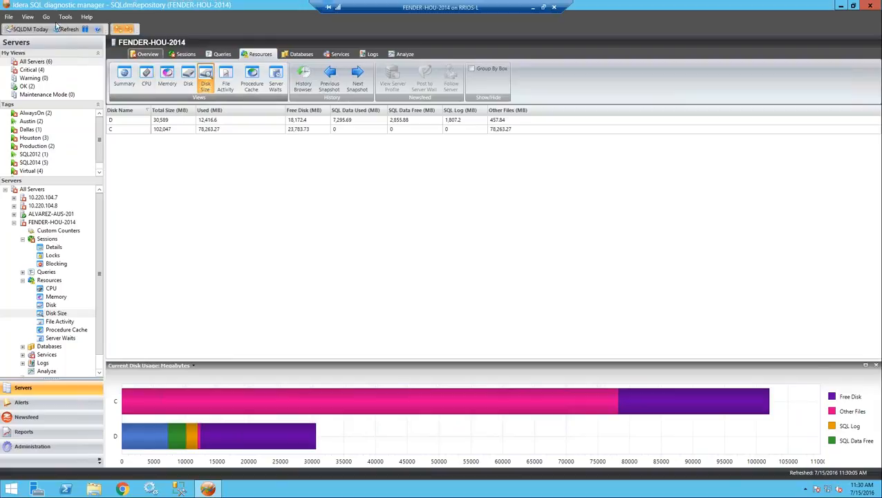
left_click(28, 29)
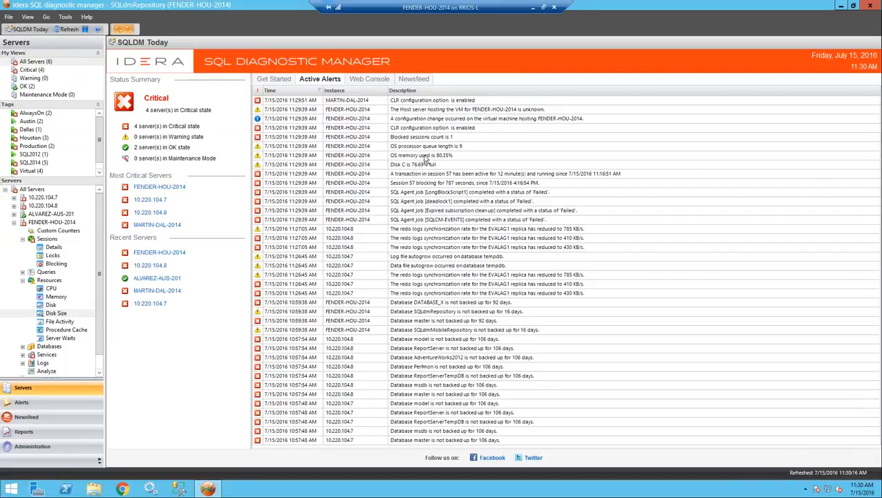
double_click(425, 156)
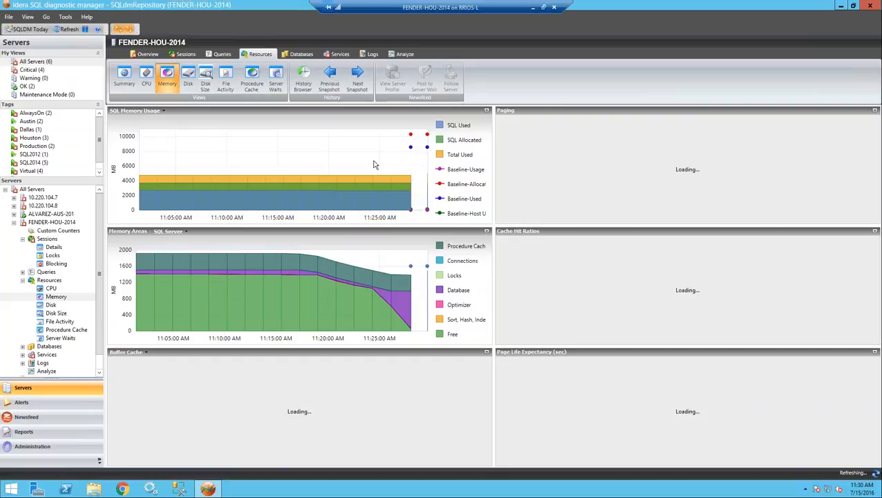
Step: Return to the SQLDM Today active alerts and open the FENDER-HOU-2014 blocked sessions alert in the blocking view
left_click(28, 29)
left_click(426, 138)
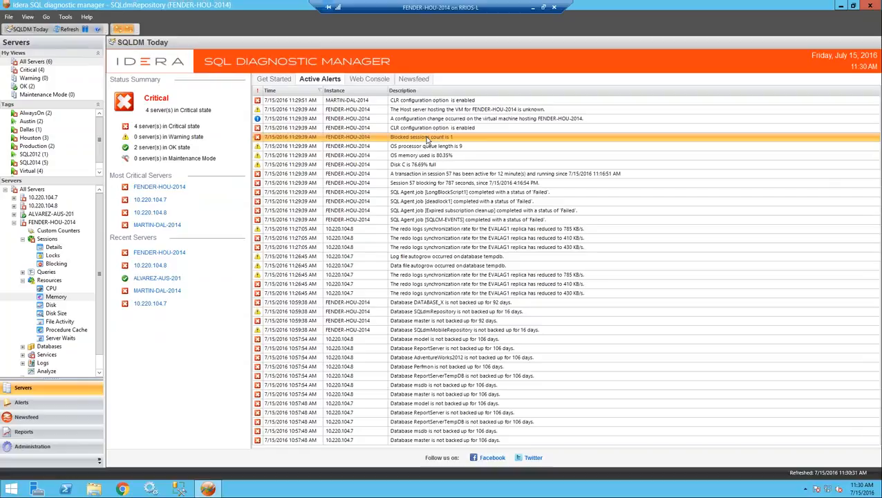
double_click(426, 139)
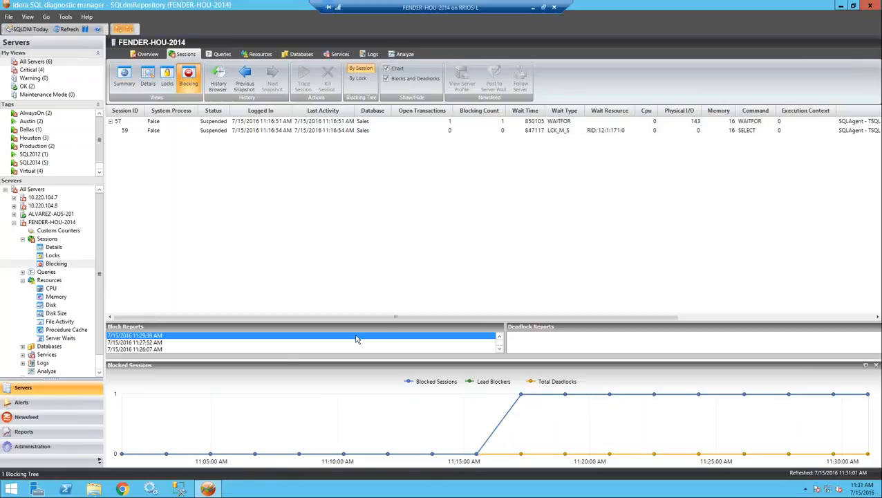
Step: Open the 11:29:39 AM block report and examine the last commands of the blocking and blocked processes
double_click(177, 337)
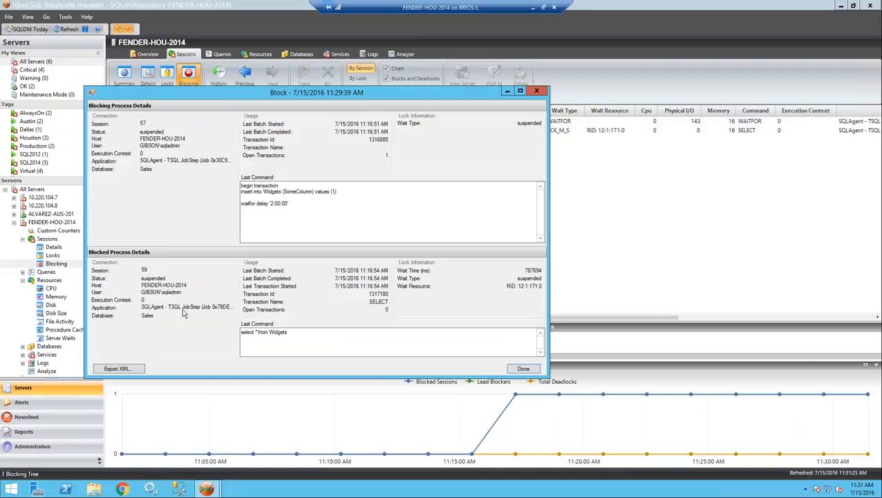
left_click_drag(223, 102, 390, 99)
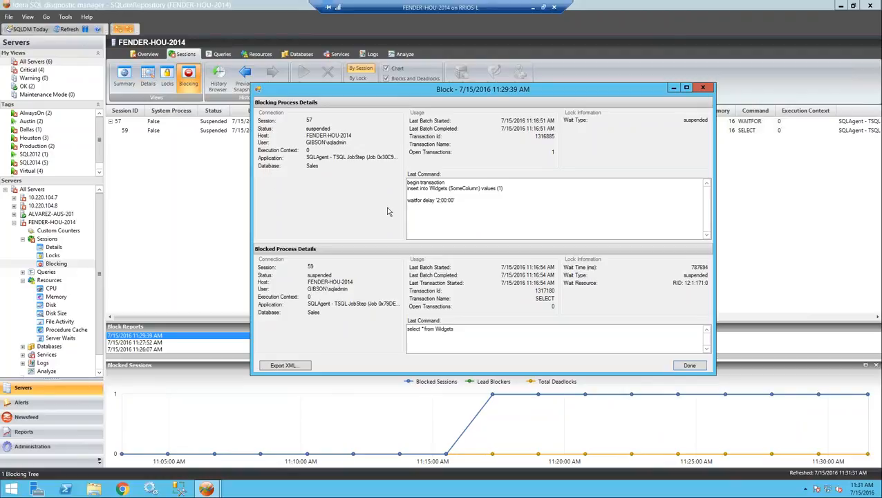
left_click_drag(488, 201, 368, 167)
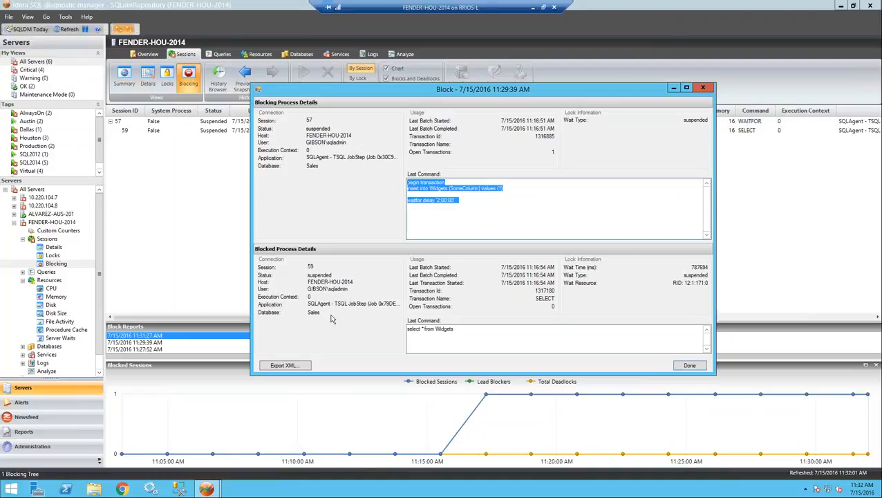
left_click_drag(459, 329, 413, 329)
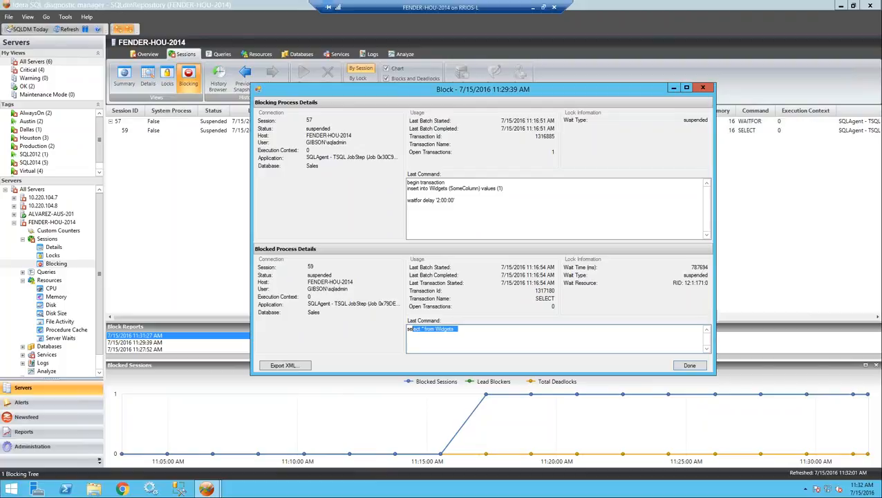
Step: Close the block report and select blocking session 57 in the blocking tree
left_click(532, 336)
left_click(690, 367)
left_click(270, 123)
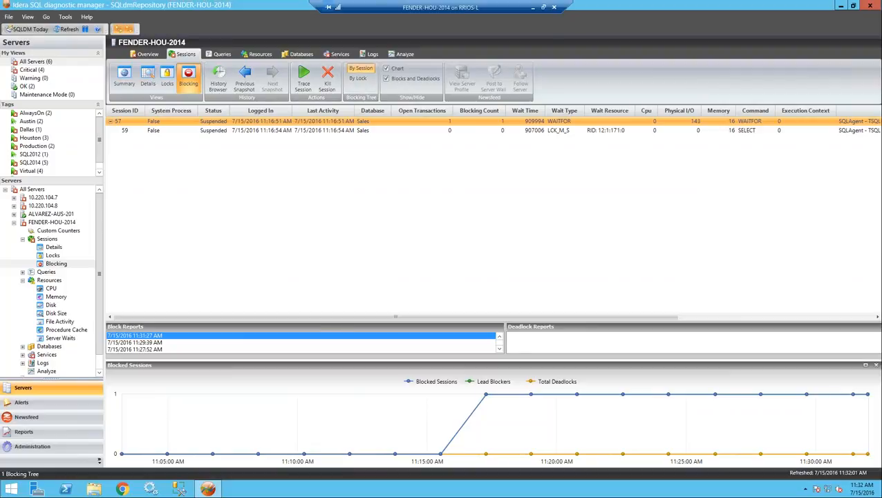
Step: Switch to the SQLdm Mobile site in the browser and open FENDER-HOU-2014 from My Servers
left_click_drag(479, 135, 518, 95)
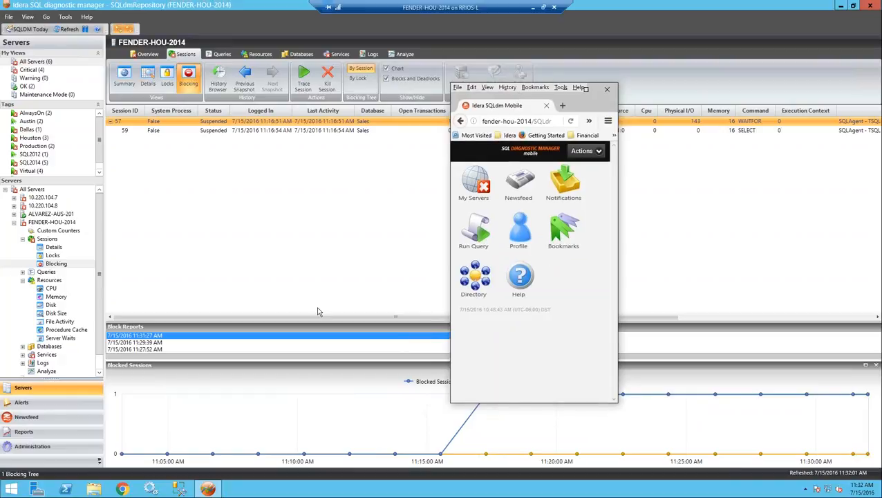
left_click(273, 237)
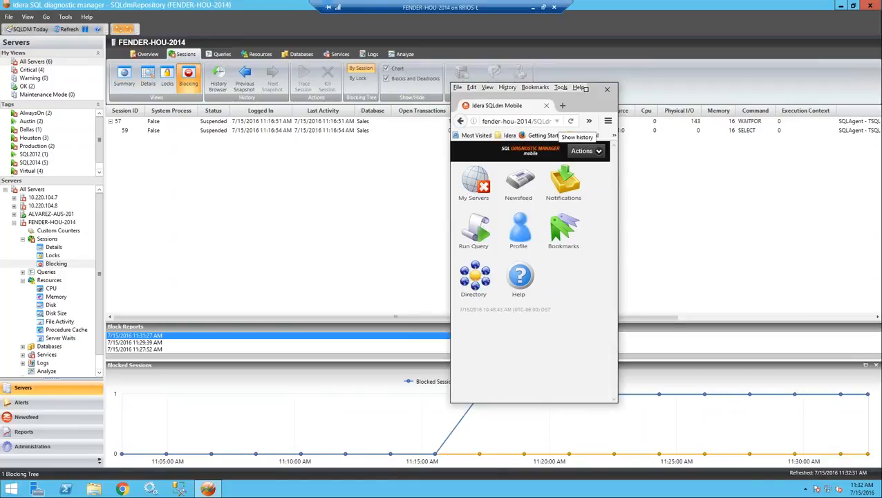
left_click(474, 183)
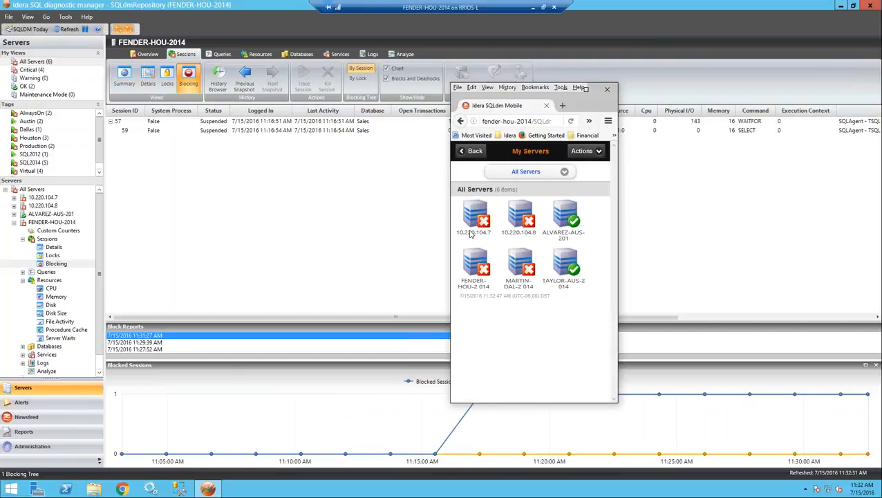
left_click(473, 286)
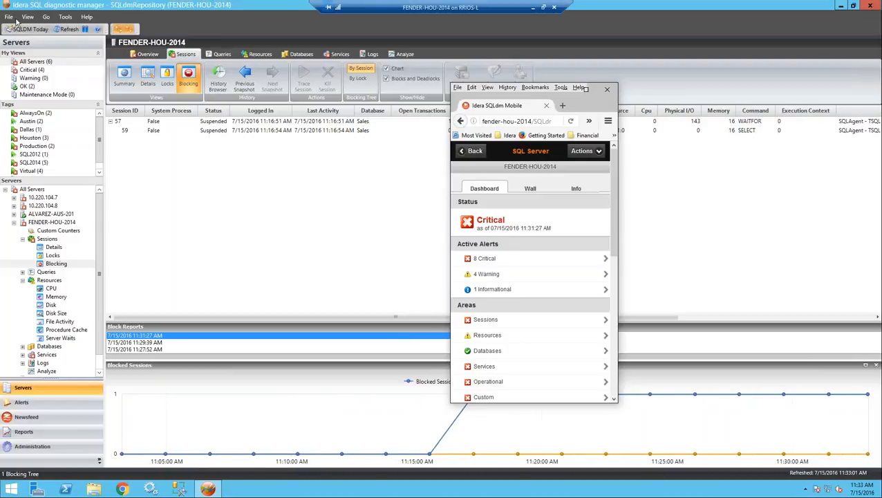
Step: Review the server's critical, warning and informational active alerts on the mobile site, and return to its dashboard
left_click(496, 258)
left_click(525, 185)
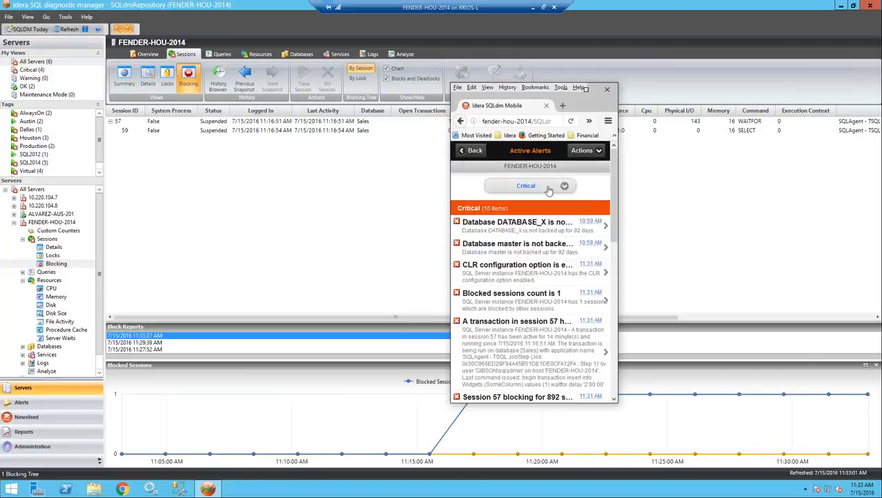
left_click(511, 203)
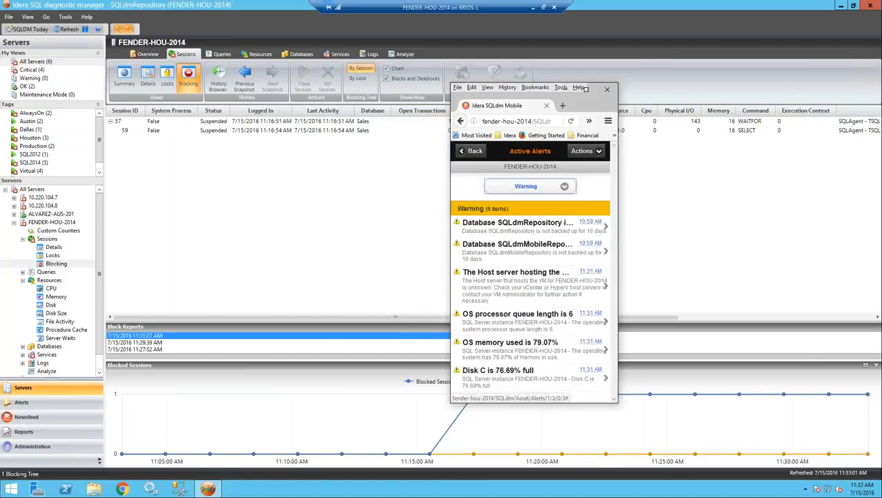
left_click(546, 187)
left_click(498, 219)
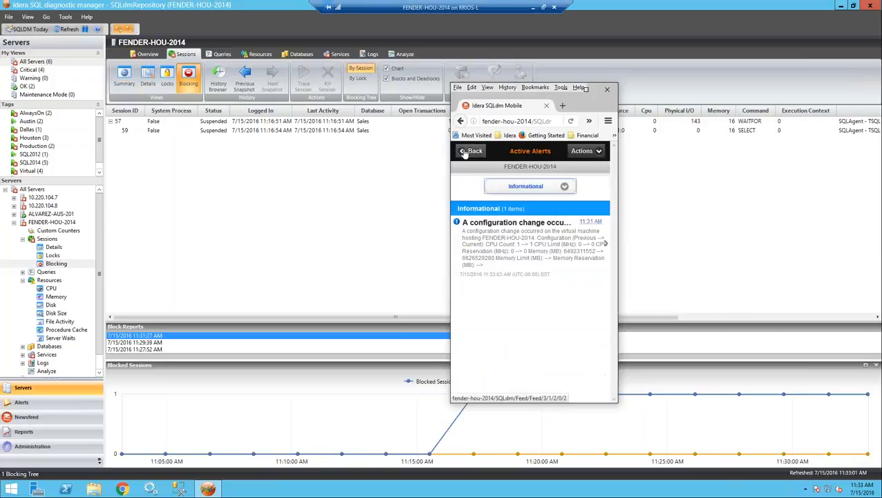
left_click(463, 153)
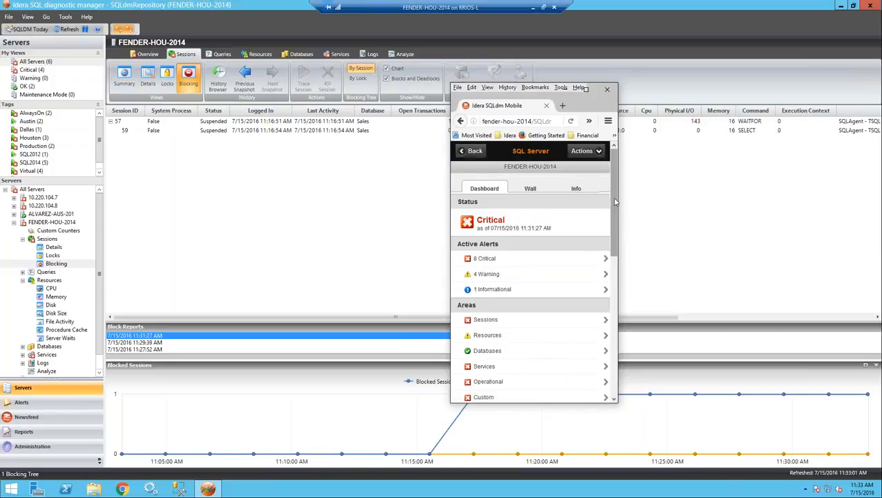
Step: Open the server's Sessions area on the mobile site and inspect the Blocked Sessions chart
scroll(614, 220, "down", 3)
scroll(614, 220, "down", 3)
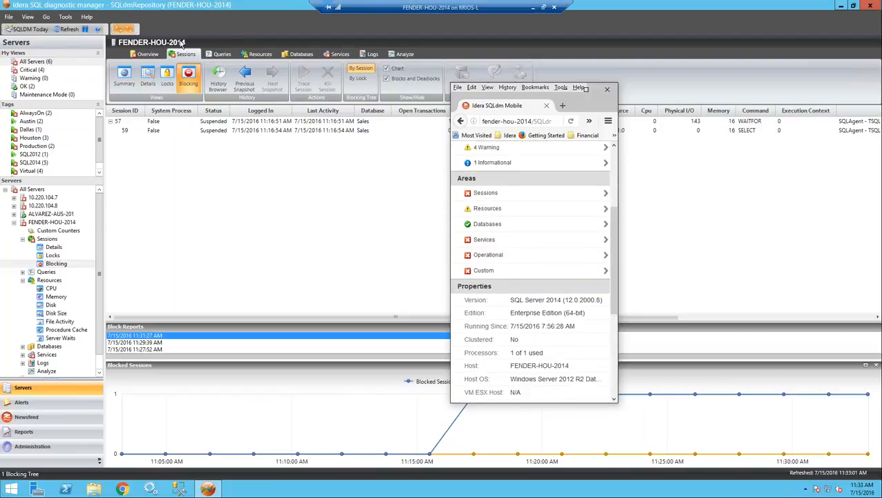
left_click(492, 195)
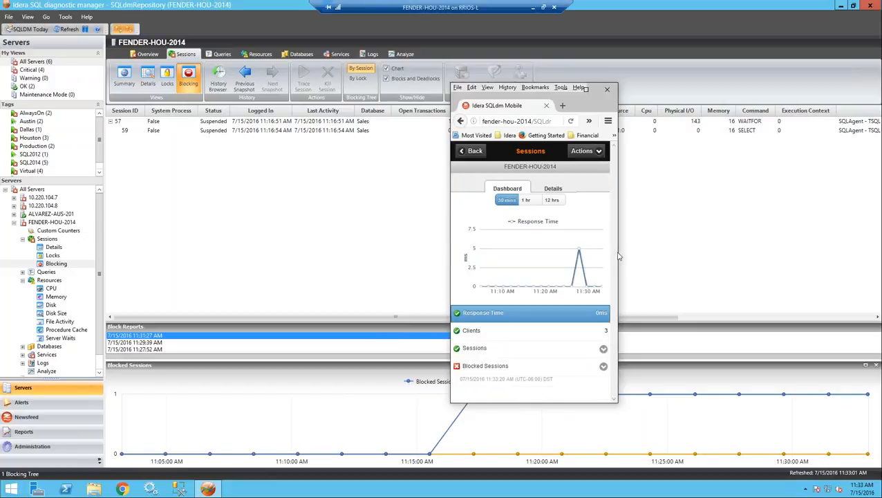
left_click(496, 368)
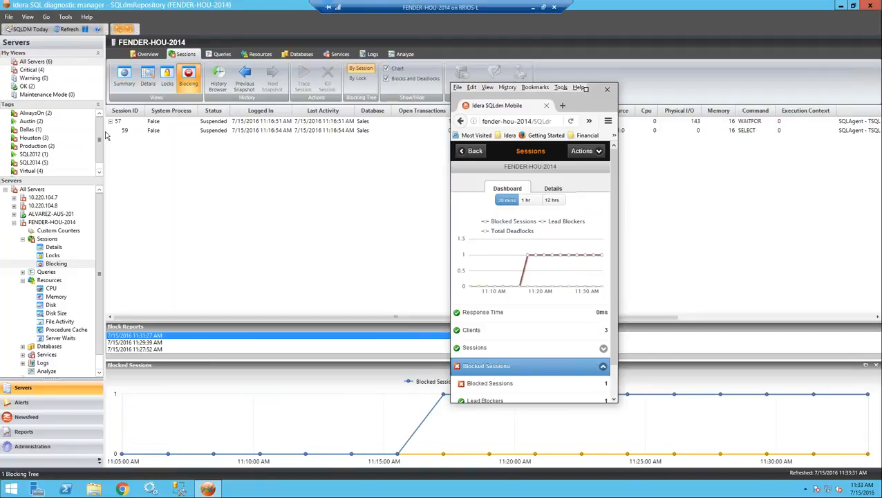
mouse_move(553, 253)
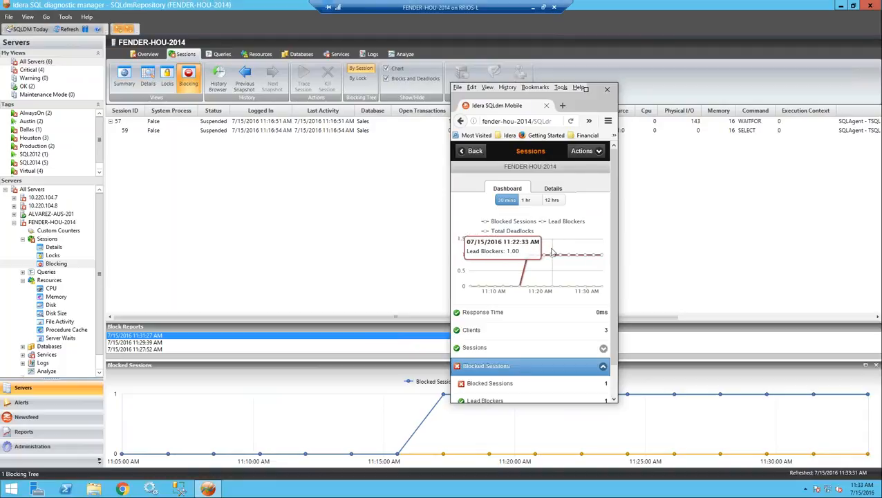
Step: View the Blocked Sessions chart over 1 hr and 12 hrs, and zoom into the spike around 7:00 AM
left_click(526, 201)
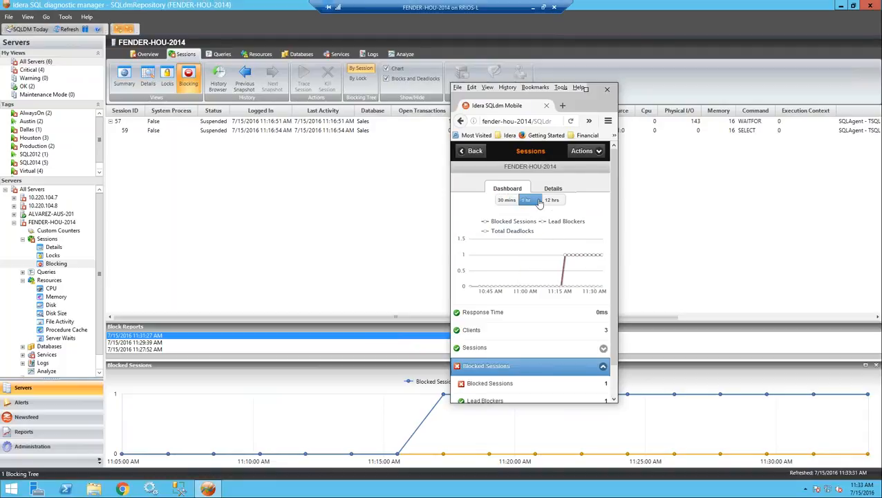
left_click(551, 200)
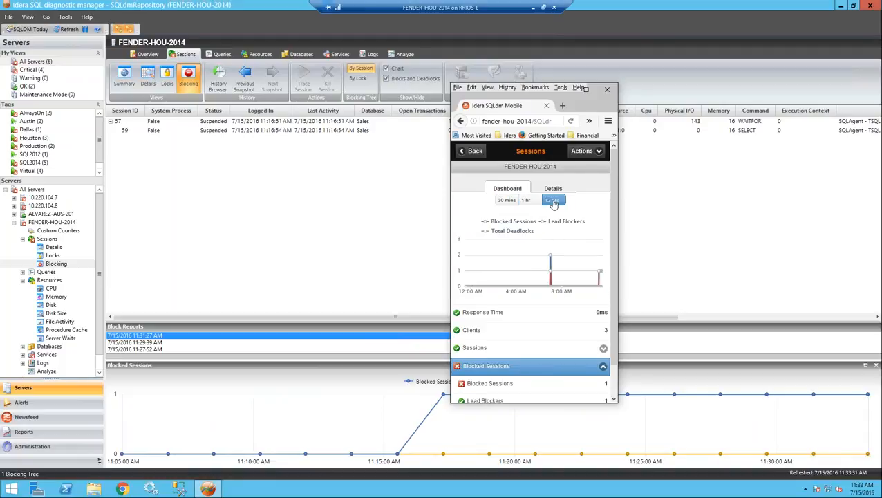
mouse_move(550, 271)
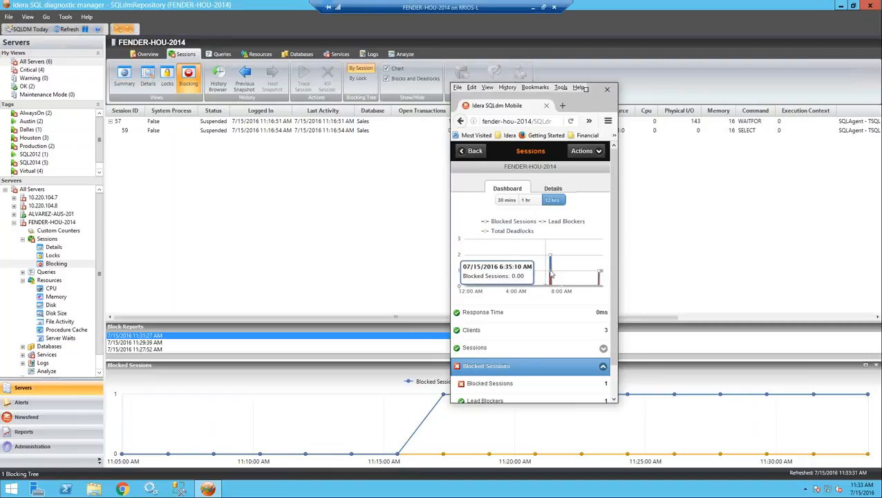
left_click_drag(557, 273, 545, 275)
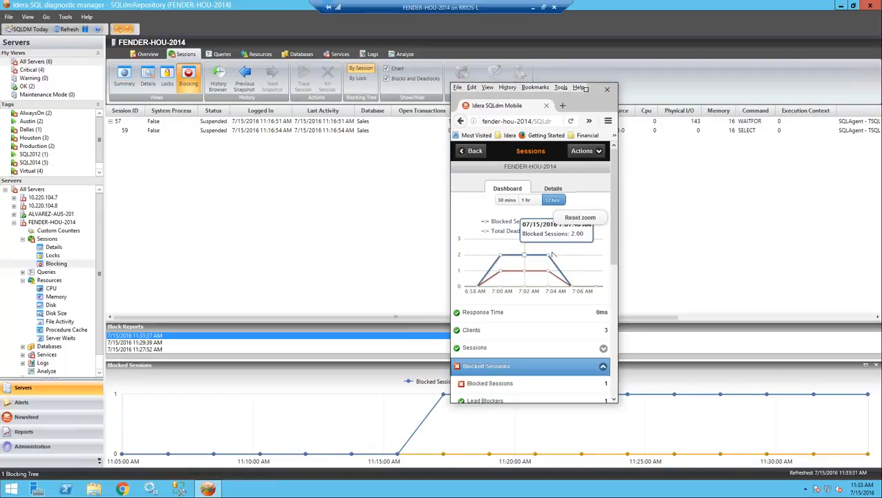
Step: From the mobile session details, list the blocking sessions and open session 57
left_click(554, 190)
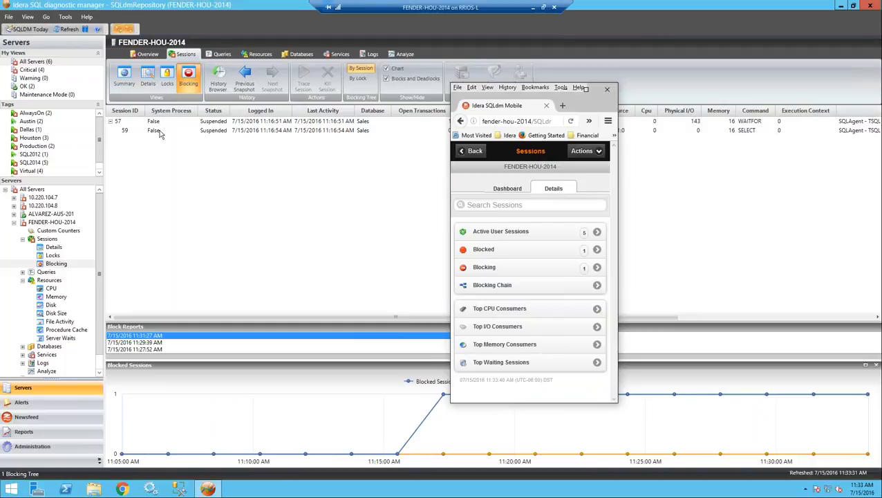
left_click(514, 268)
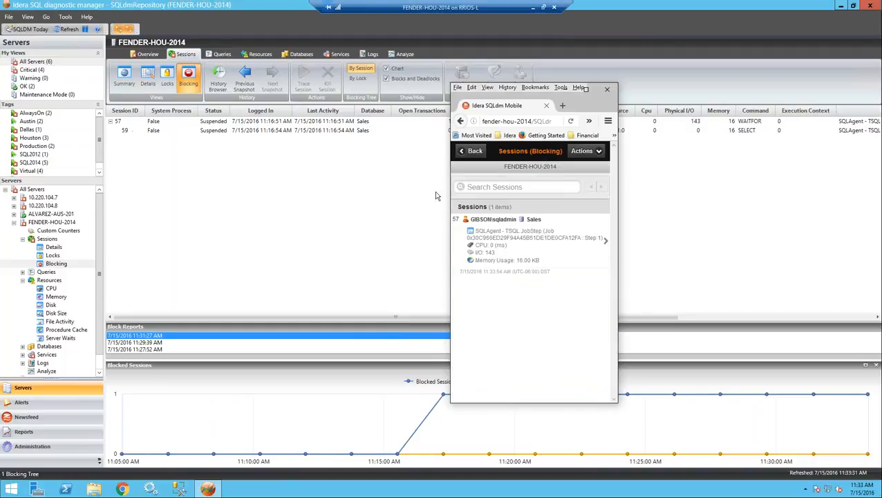
left_click(605, 240)
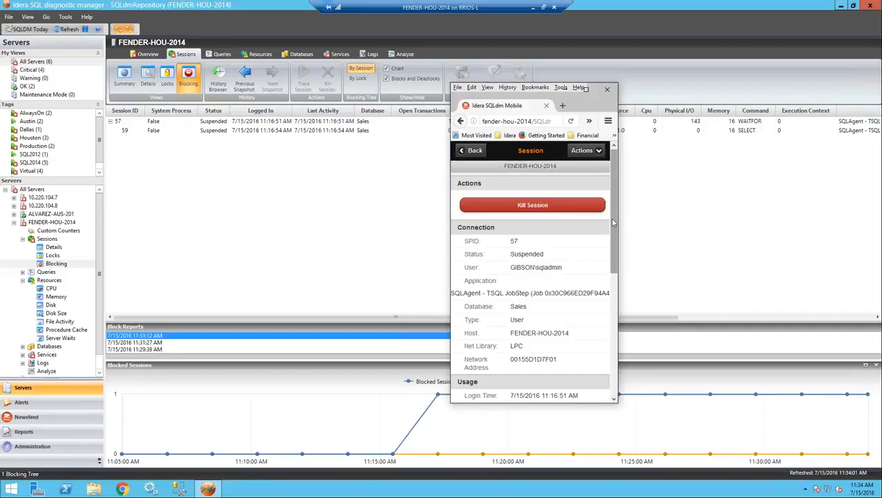
Step: Examine session 57's connection, usage, lock information and last command, expanding its blocking chain
left_click_drag(614, 220, 613, 271)
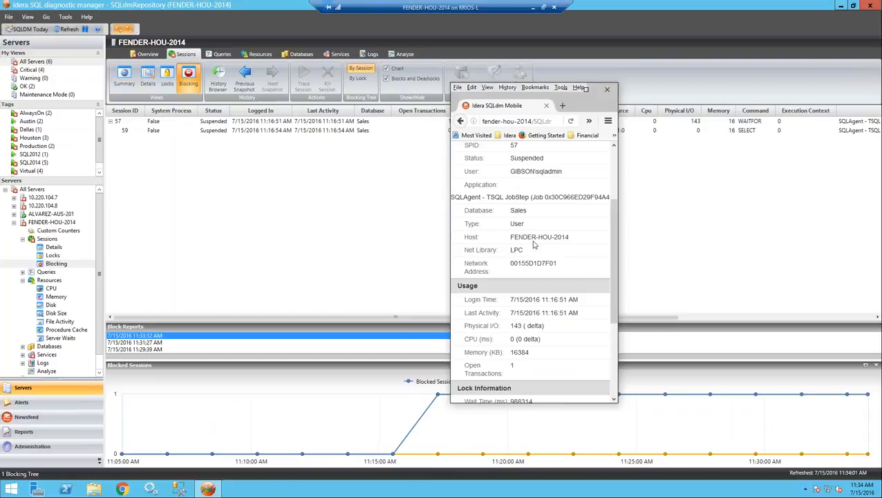
scroll(612, 228, "down", 3)
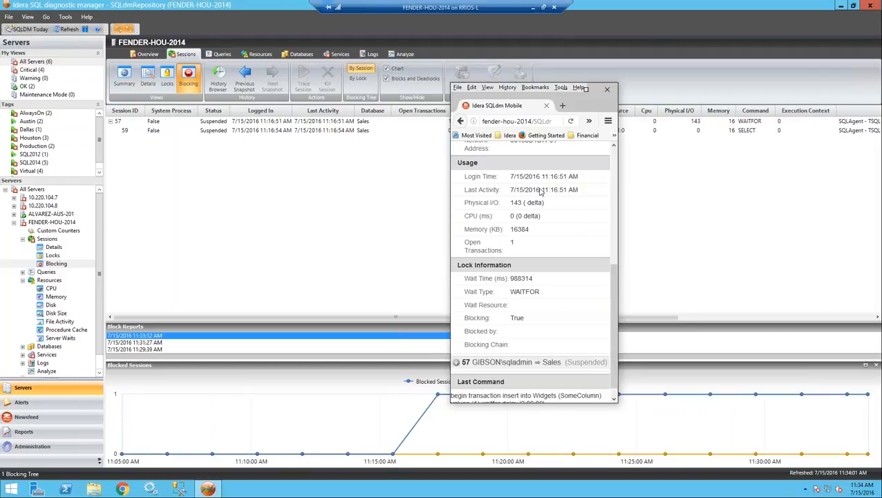
scroll(541, 291, "down", 1)
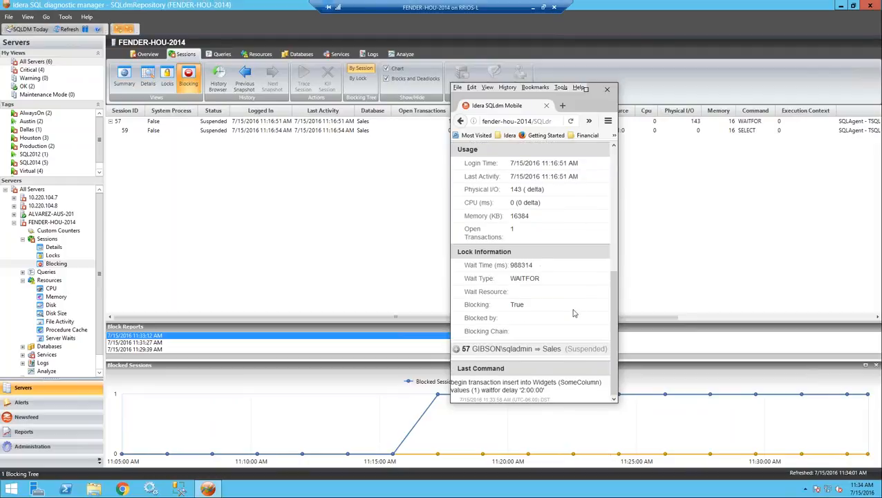
left_click(456, 349)
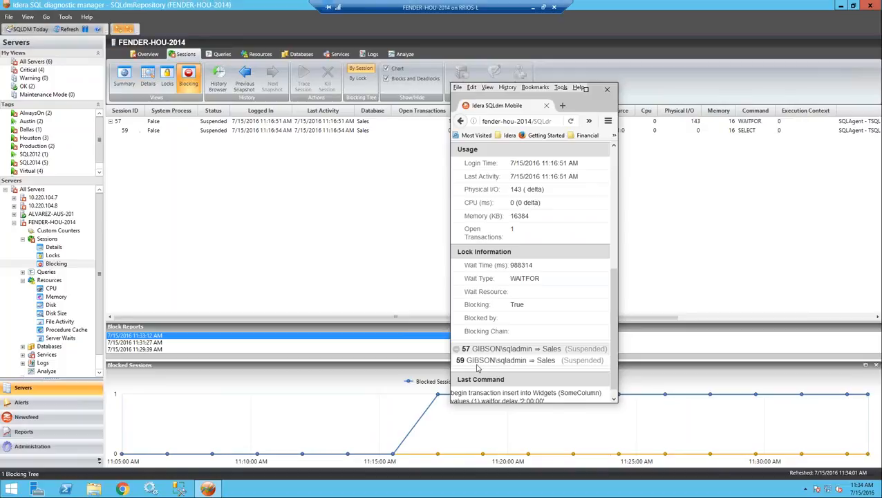
scroll(615, 345, "down", 1)
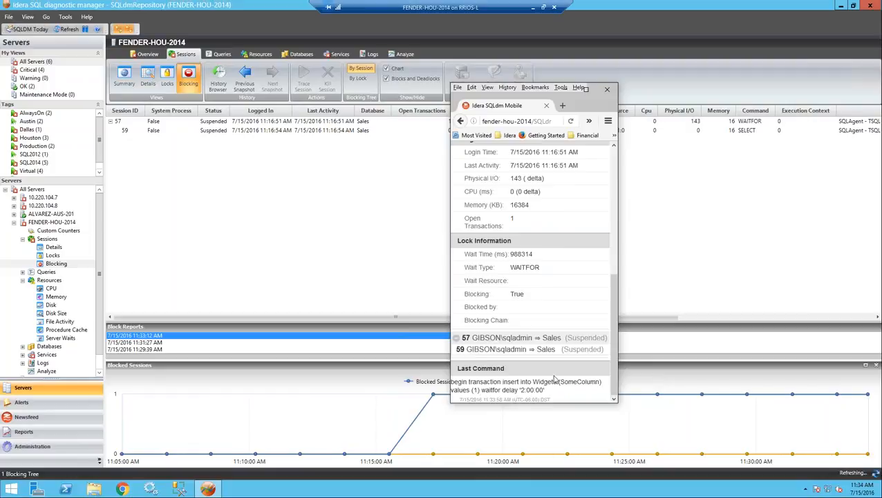
Step: Kill session 57 from its mobile session page and acknowledge the result
scroll(553, 374, "up", 5)
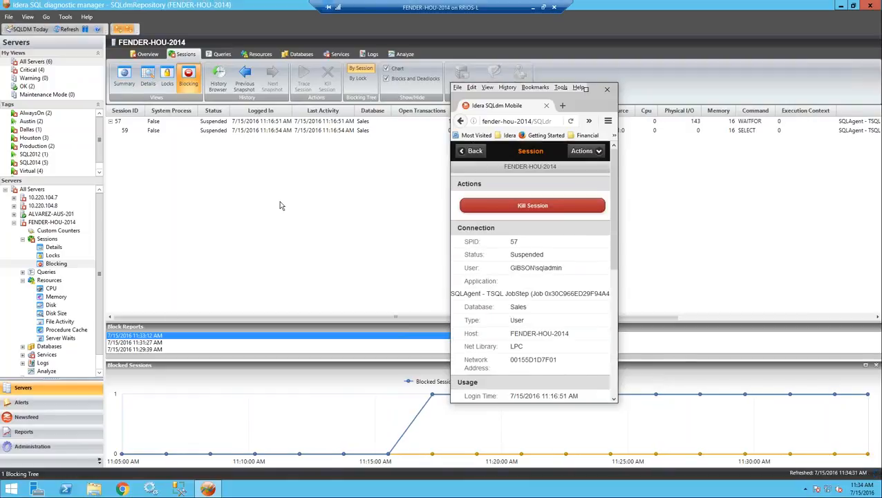
left_click(533, 206)
left_click(501, 275)
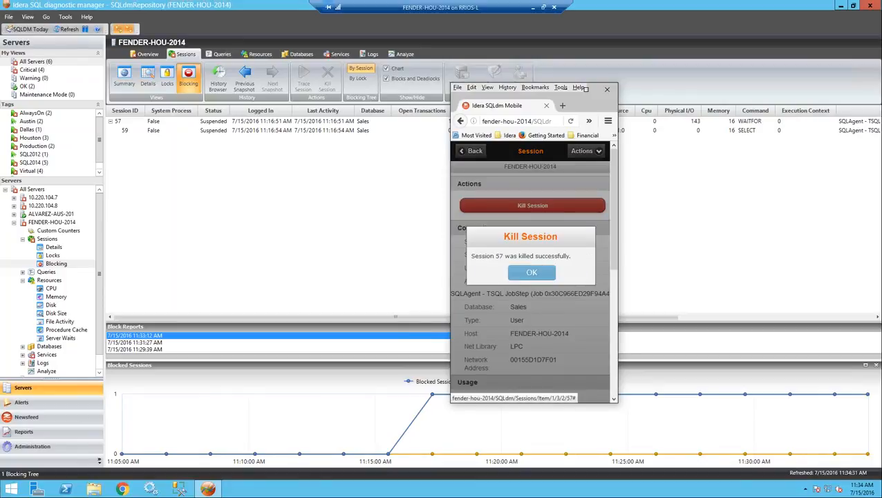
left_click(531, 272)
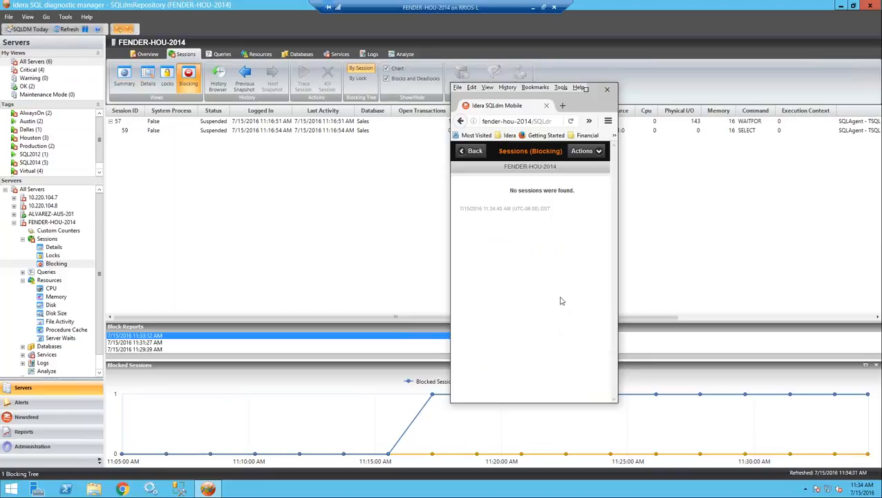
Step: Return to the mobile home page and move the browser window out of view of the desktop console
left_click(591, 157)
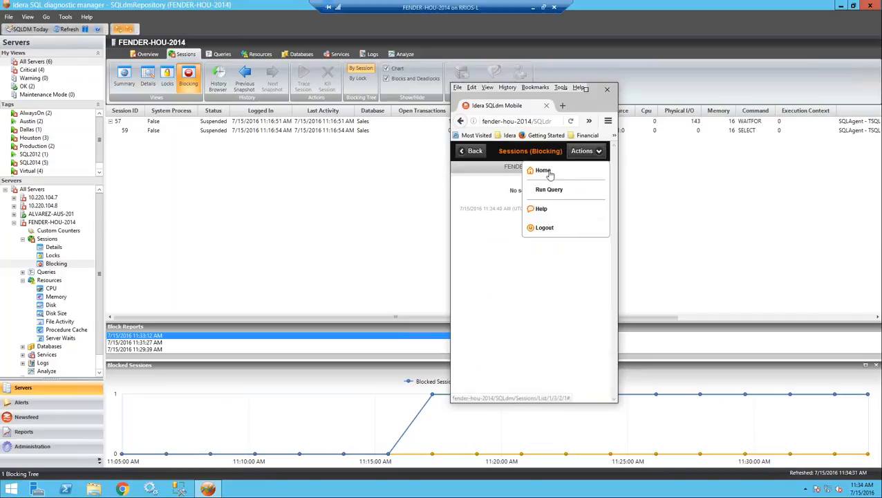
left_click(550, 174)
left_click_drag(595, 105, 0, 179)
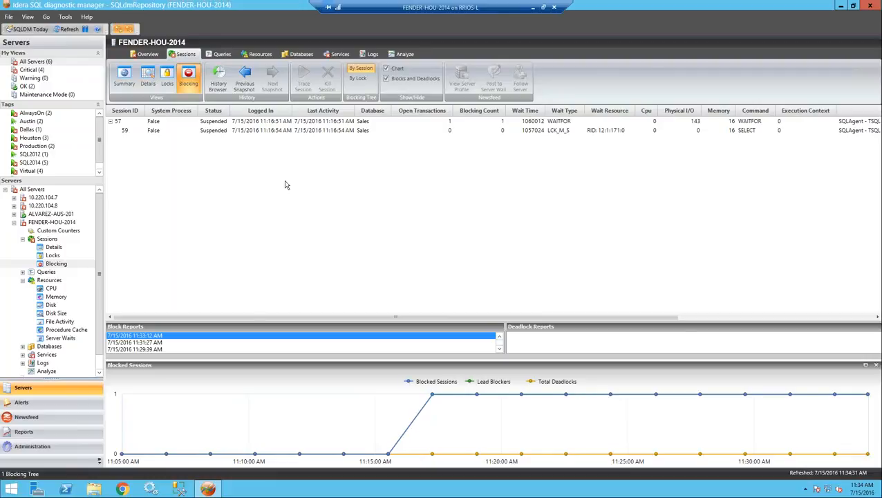
Step: Review the general Console Options, including the Server View Refresh interval, and close them without saving
left_click(65, 16)
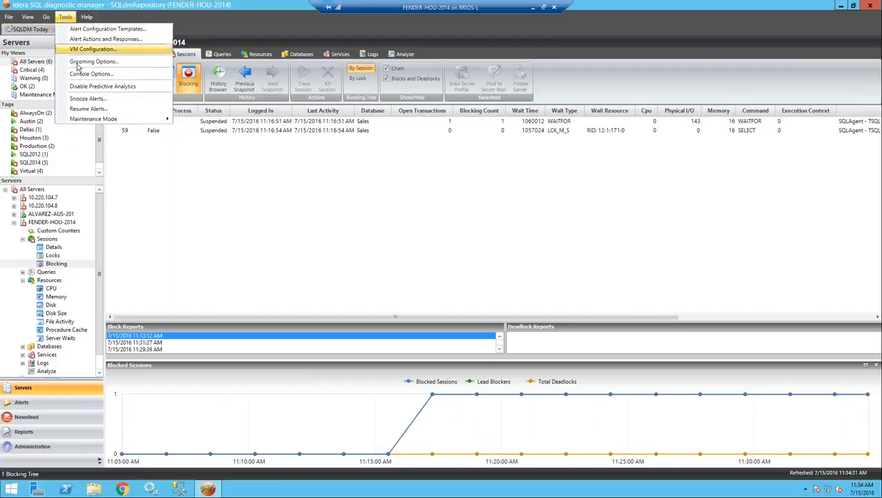
left_click(88, 73)
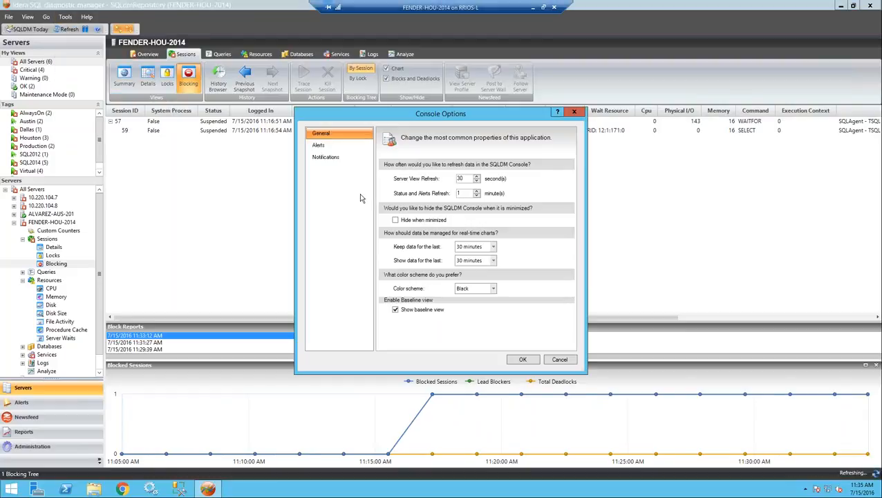
double_click(460, 178)
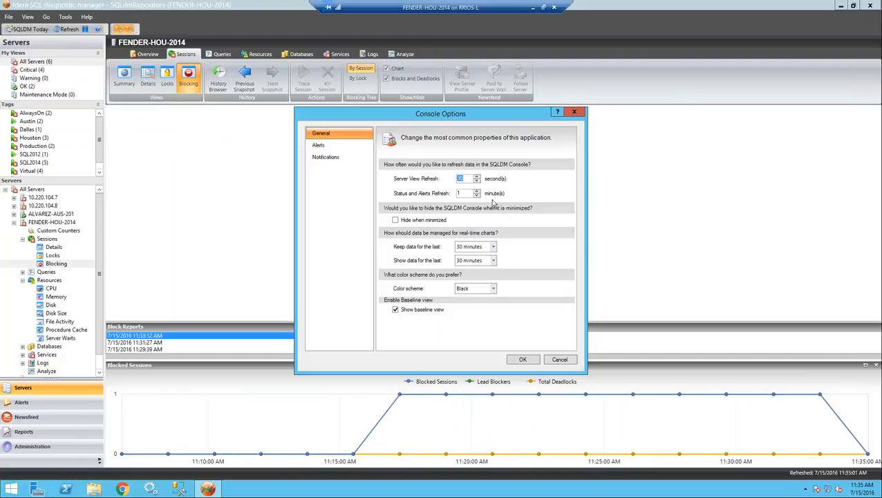
left_click(568, 360)
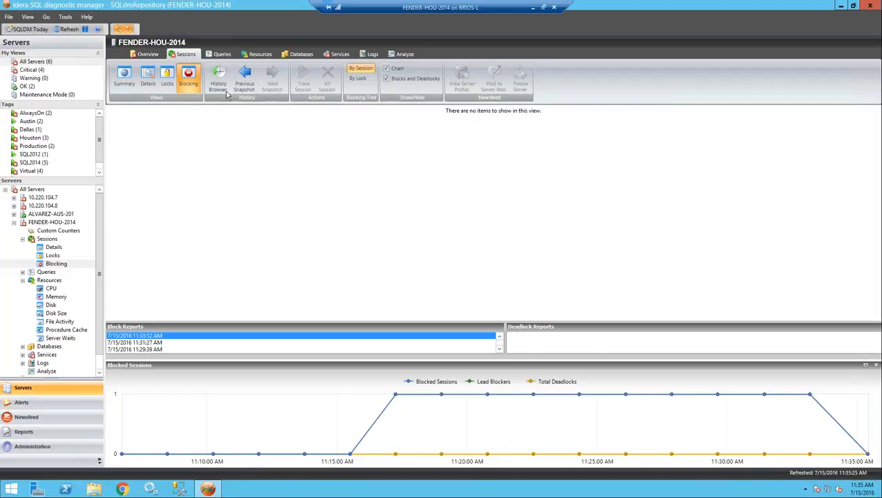
Step: Step back through the previous snapshots of the blocking view to July 15, 2016 11:13 AM
left_click(244, 77)
left_click(245, 78)
left_click(244, 78)
left_click(245, 78)
left_click(244, 77)
left_click(245, 78)
left_click(244, 77)
left_click(244, 77)
left_click(245, 77)
left_click(245, 77)
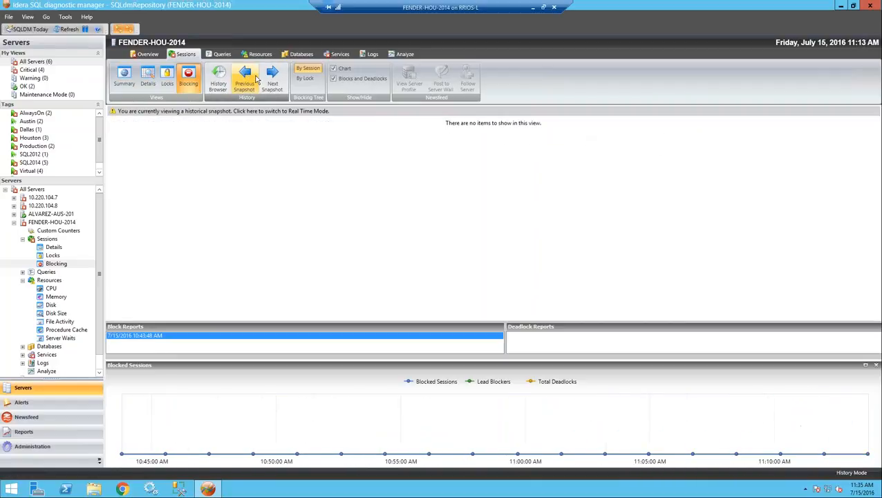
Step: Step forward through the blocking view's snapshots to July 15, 2016 11:34 AM
left_click(272, 77)
left_click(272, 78)
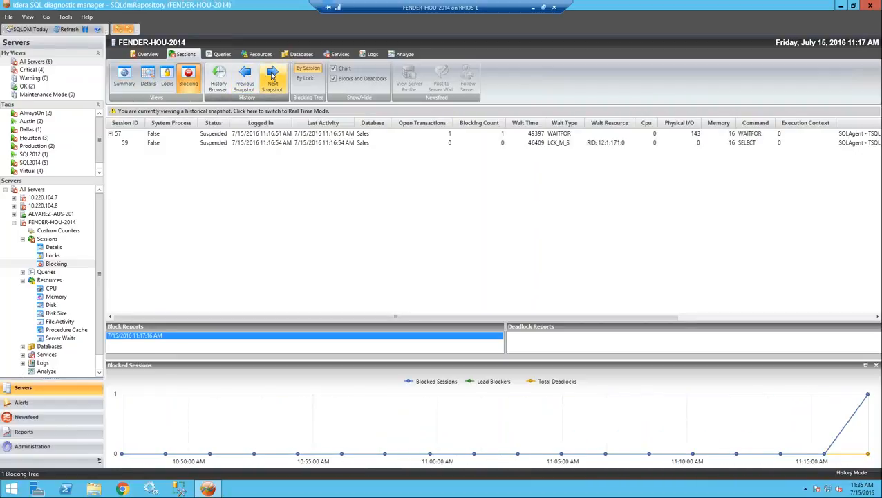
left_click(273, 77)
left_click(272, 77)
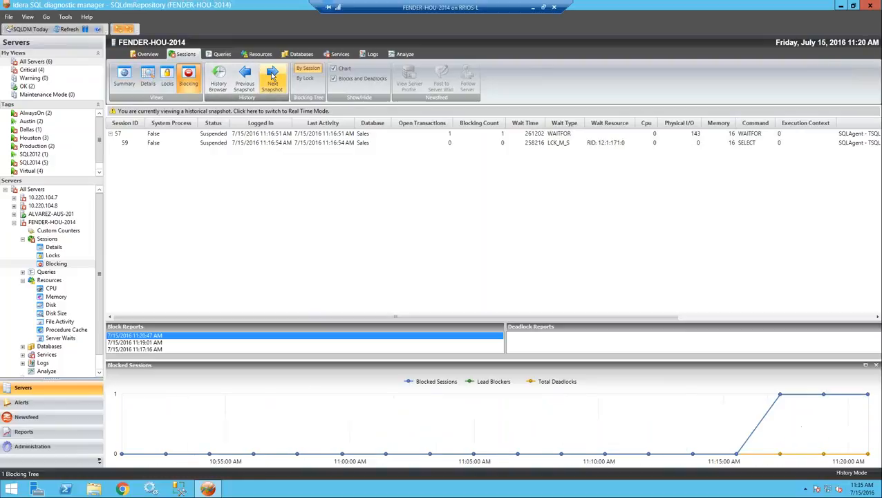
left_click(272, 78)
left_click(272, 78)
left_click(272, 78)
left_click(273, 77)
left_click(272, 77)
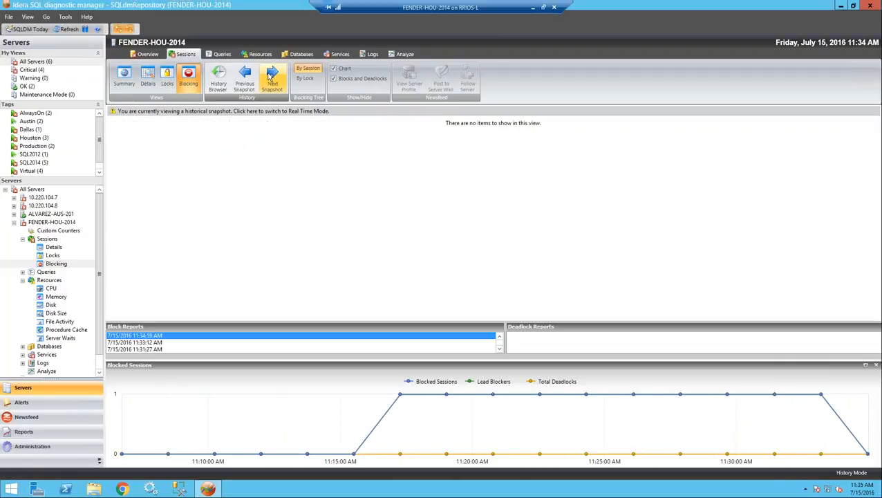
Step: Filter the alerts by server FENDER-HOU-2014 and metric Blocked Sessions (Count)
left_click(22, 403)
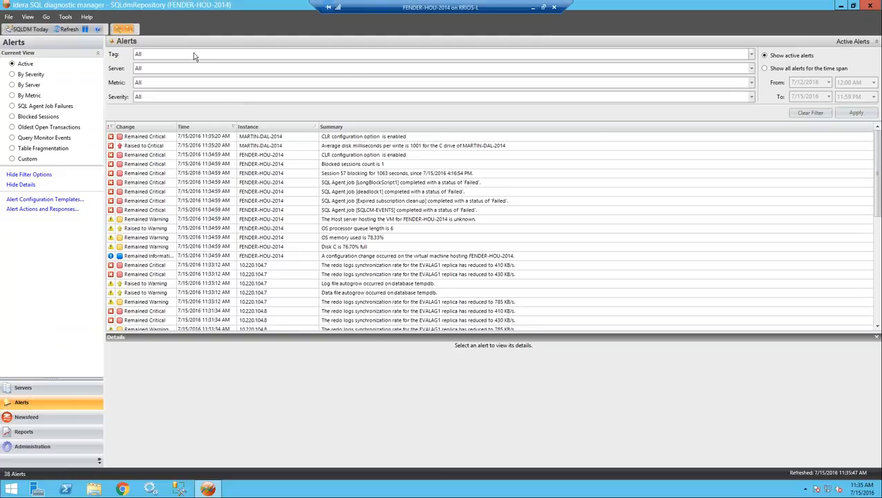
left_click(154, 67)
left_click(152, 119)
left_click(152, 83)
scroll(154, 119, "down", 3)
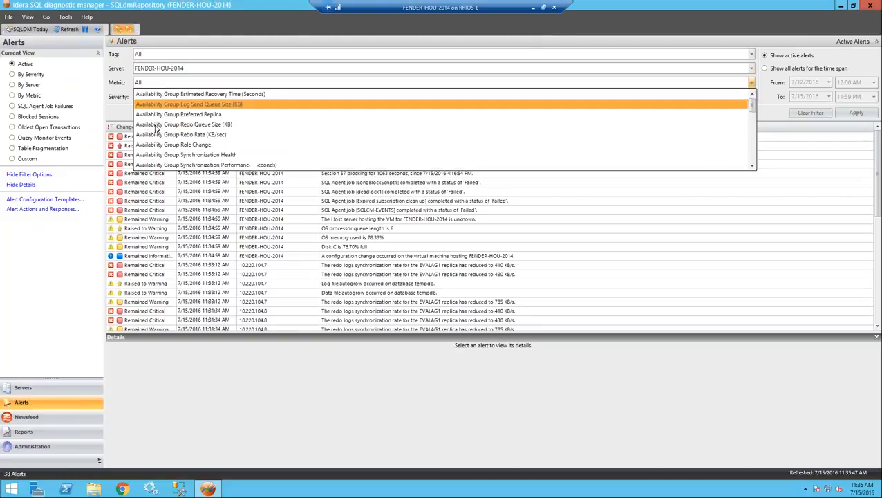
scroll(156, 129, "down", 4)
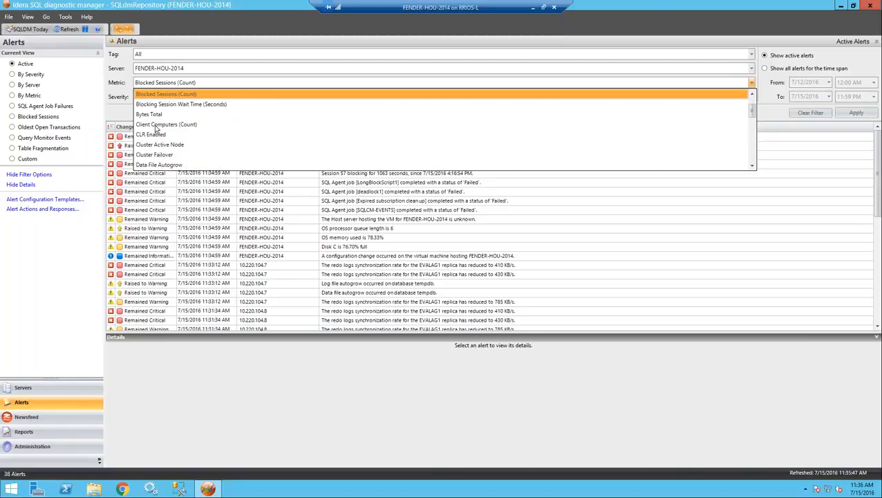
left_click(182, 95)
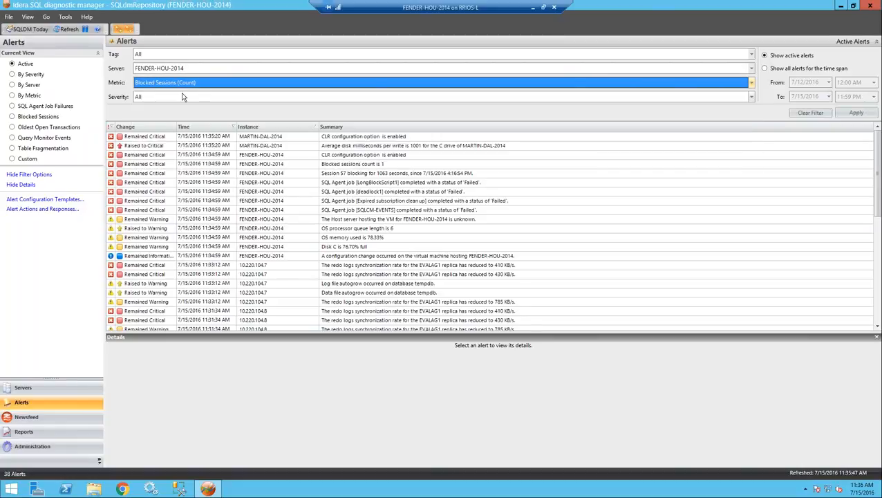
Step: Show all alerts for the time span from 7/9/2016 to 7/10/2016 and apply the filter
left_click(766, 69)
left_click(827, 81)
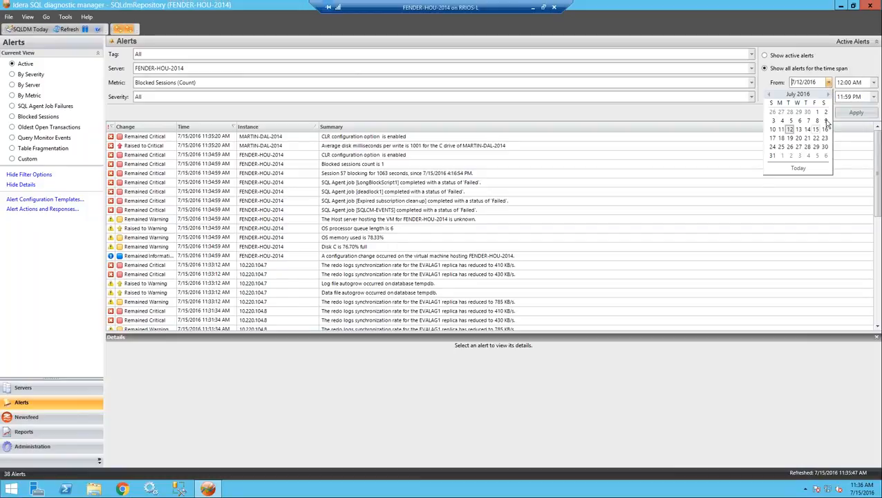
left_click(825, 121)
left_click(828, 96)
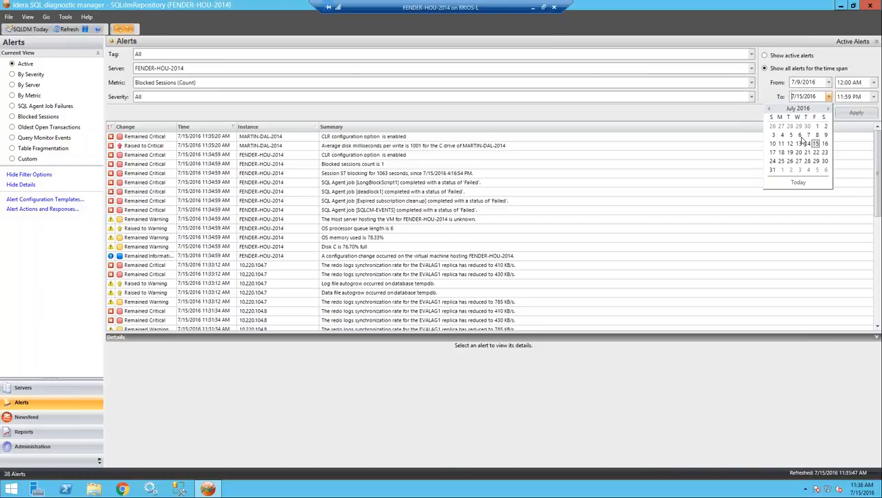
left_click(773, 143)
left_click(855, 112)
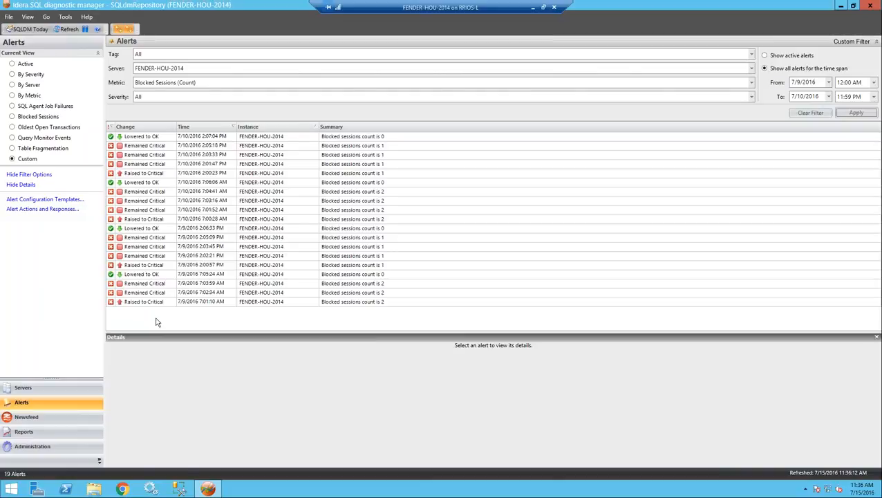
Step: Open the historical view of the 7/9/2016 7:01:10 AM Raised to Critical alert and advance to the 7:03 AM snapshot
left_click(215, 303)
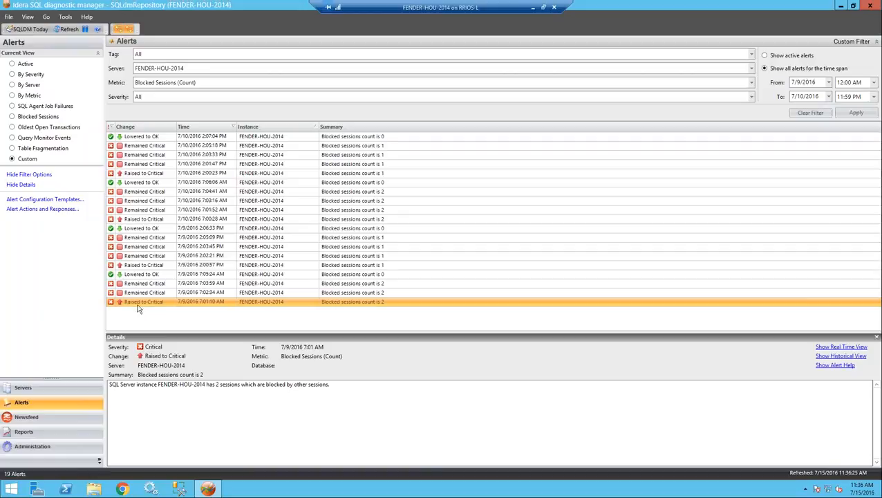
right_click(215, 307)
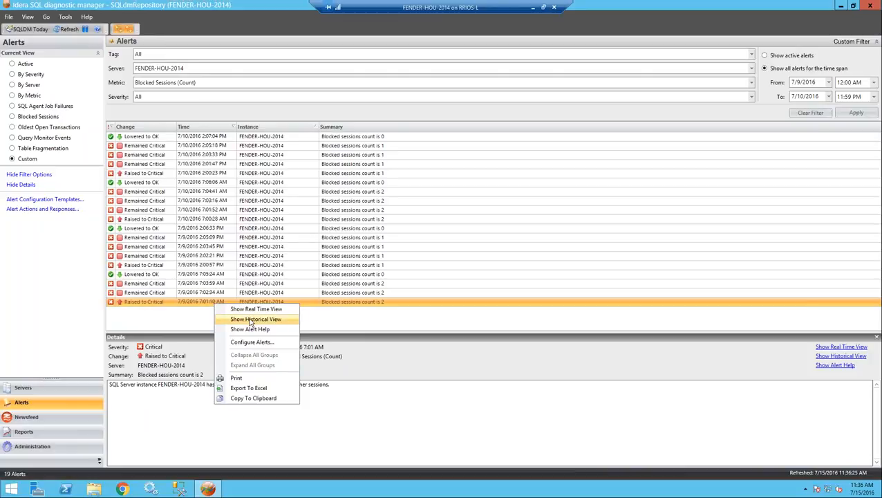
left_click(278, 320)
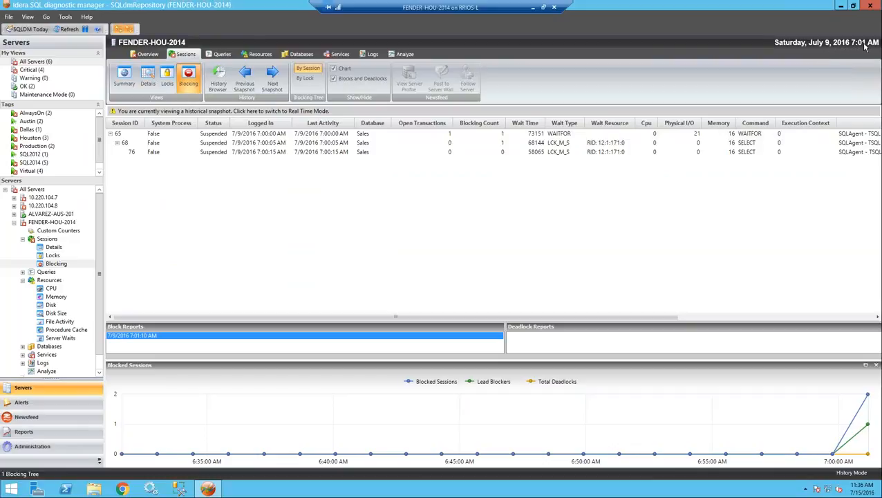
left_click(274, 76)
left_click(273, 76)
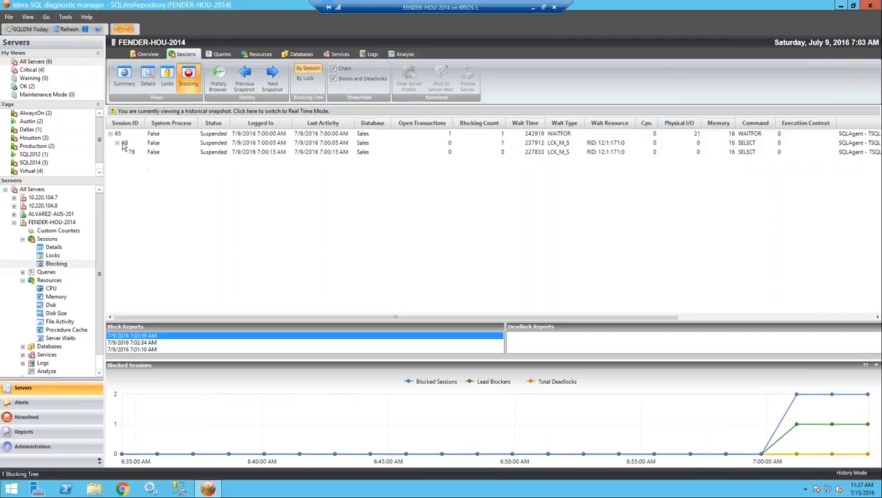
Step: Examine the blocking and blocked process details in the 7/9/2016 7:03:59 AM block report and close it
double_click(164, 337)
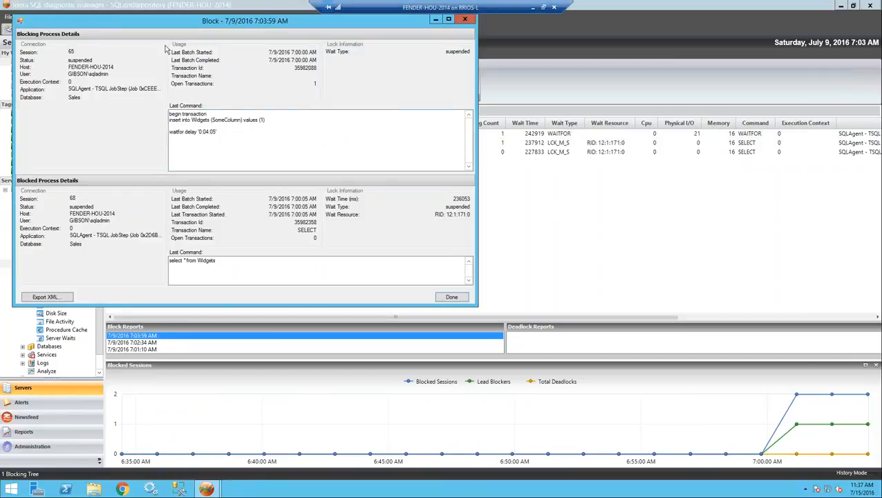
left_click_drag(166, 28, 439, 116)
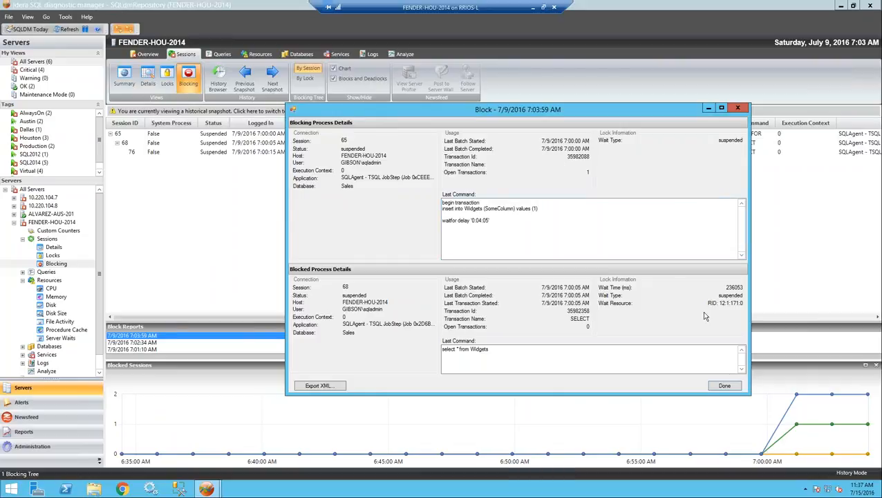
left_click(737, 108)
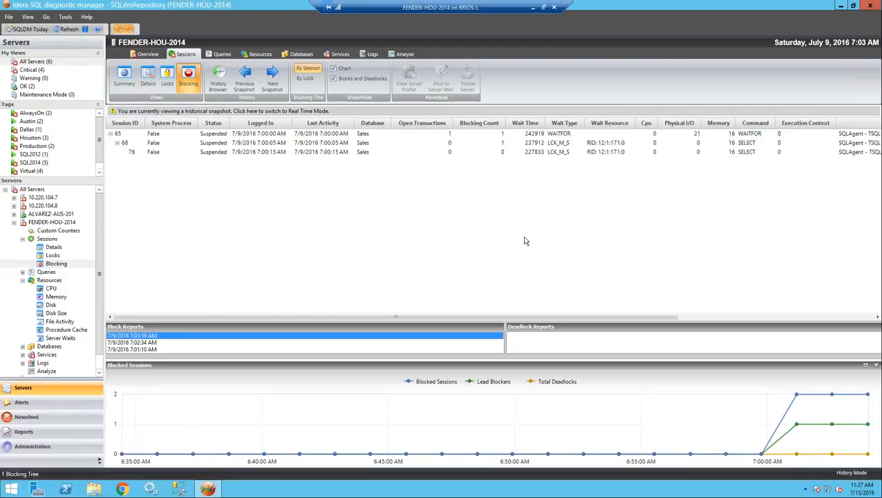
Step: Review the query activity and the resource summary and disk charts for the July 9, 2016 7:03 AM snapshot
left_click(222, 55)
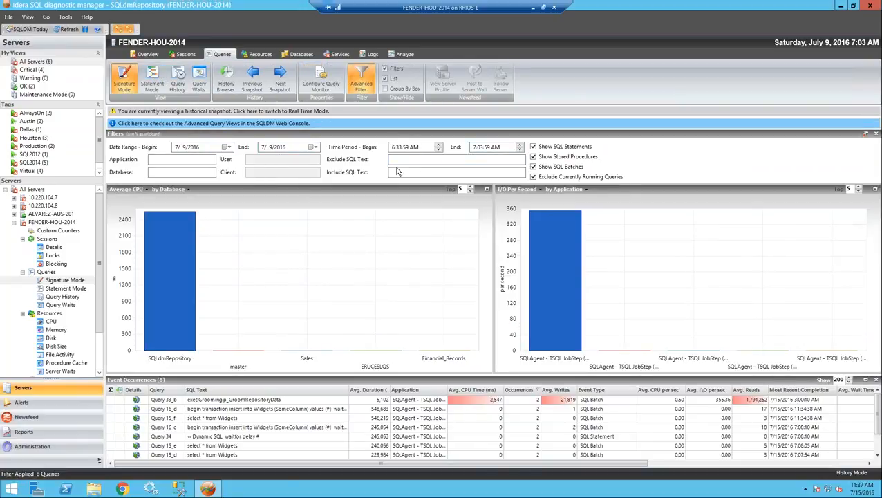
left_click(261, 55)
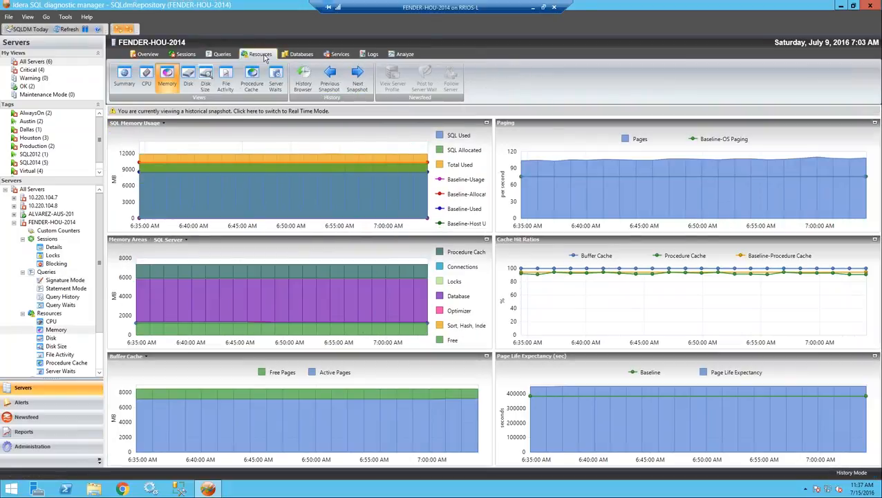
left_click(146, 76)
left_click(124, 78)
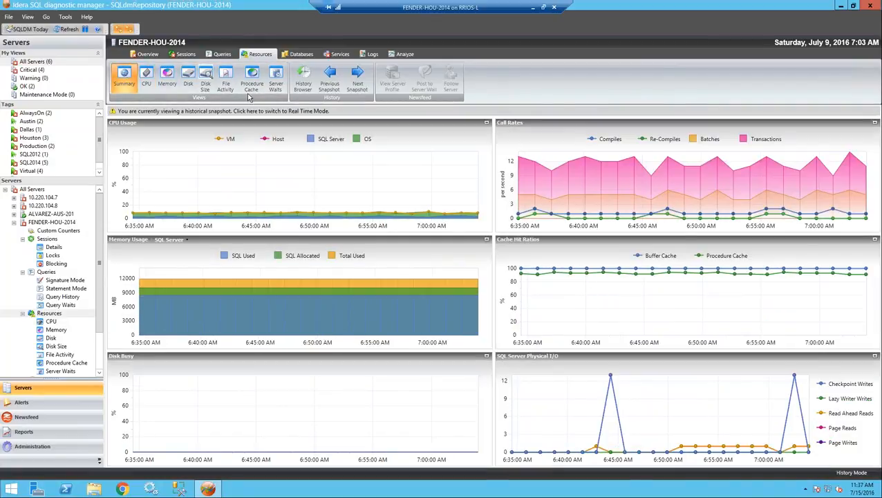
left_click(189, 77)
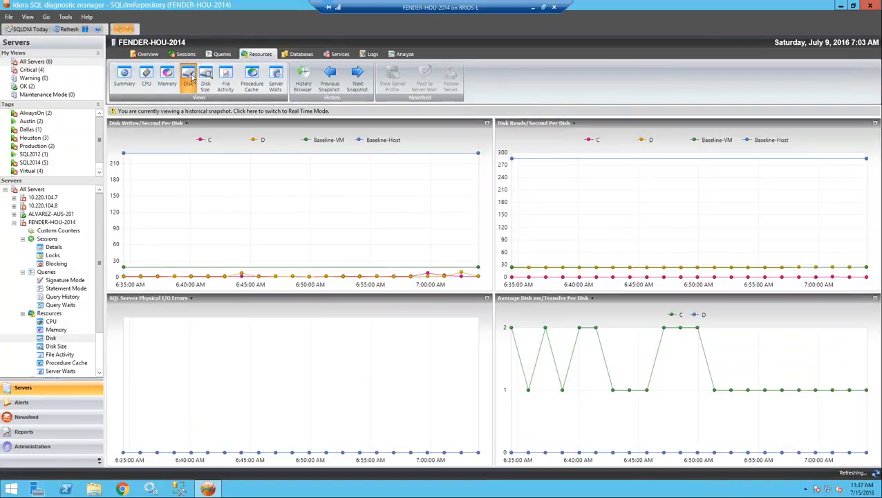
left_click(114, 80)
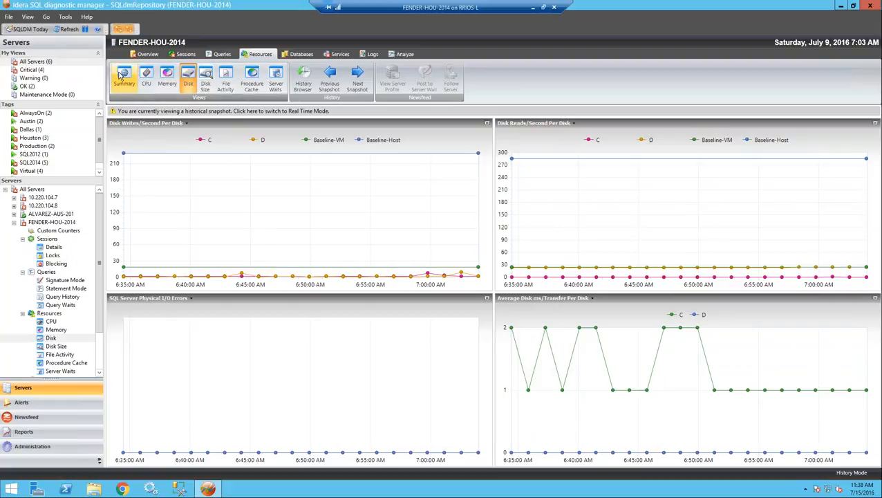
Step: Return to the sessions data of the historical snapshot and examine its locks
left_click(183, 54)
left_click(148, 77)
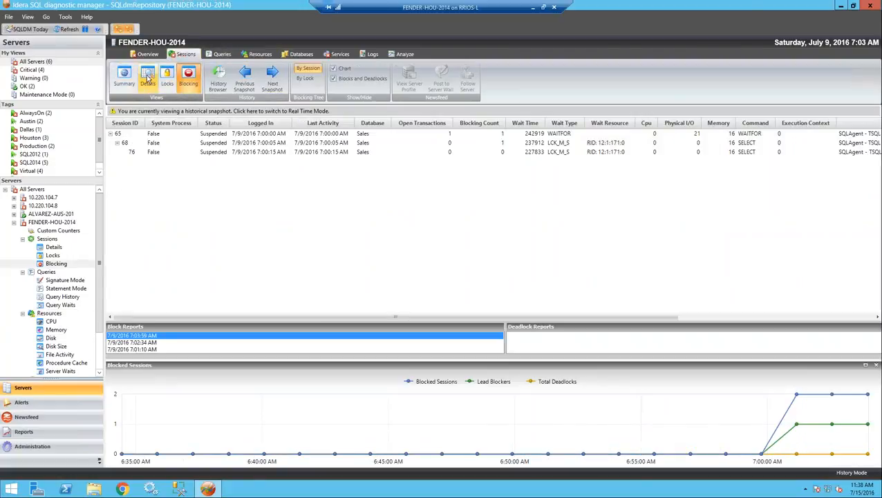
left_click(166, 74)
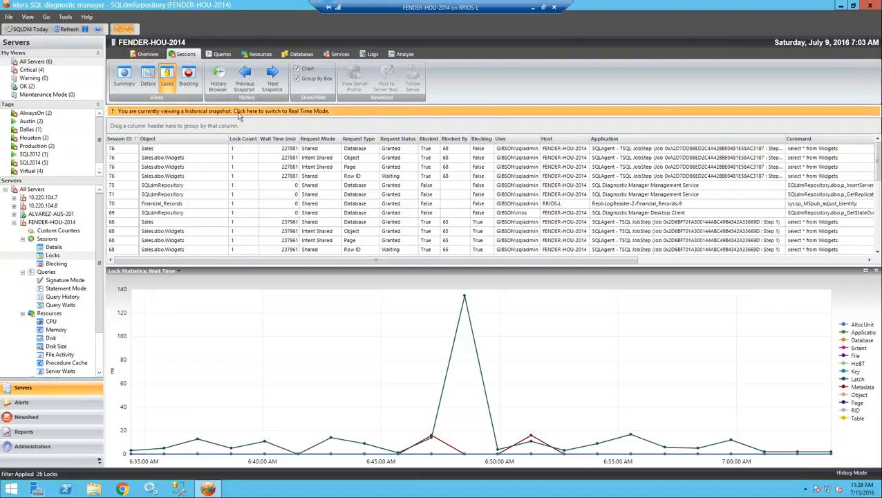
Step: Switch to real-time mode and inspect the memory chart in the Overview dashboard's previous snapshot
left_click(358, 115)
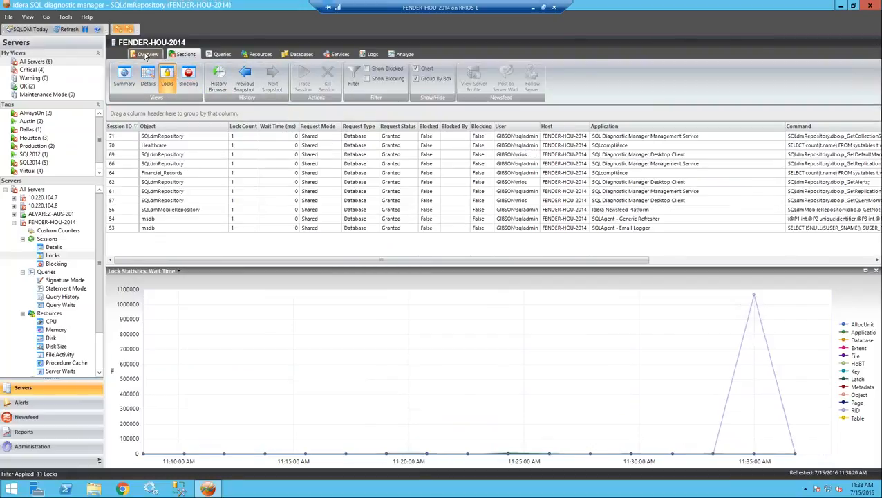
left_click(146, 56)
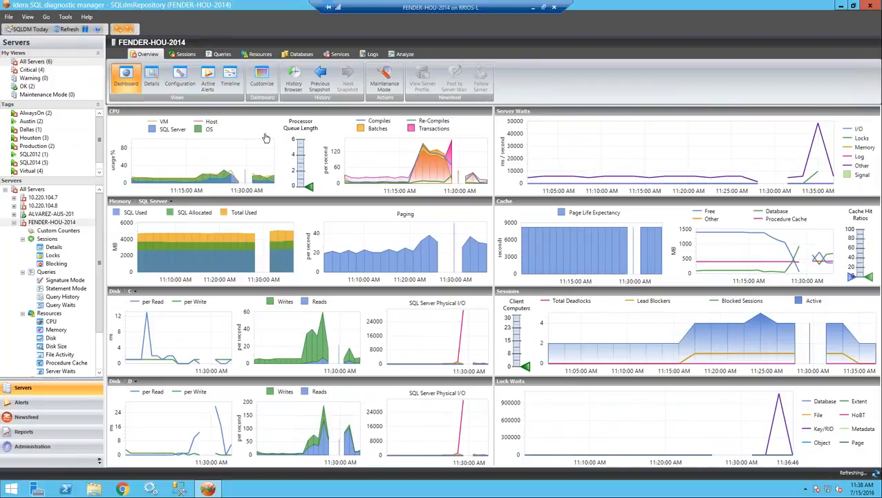
left_click(319, 79)
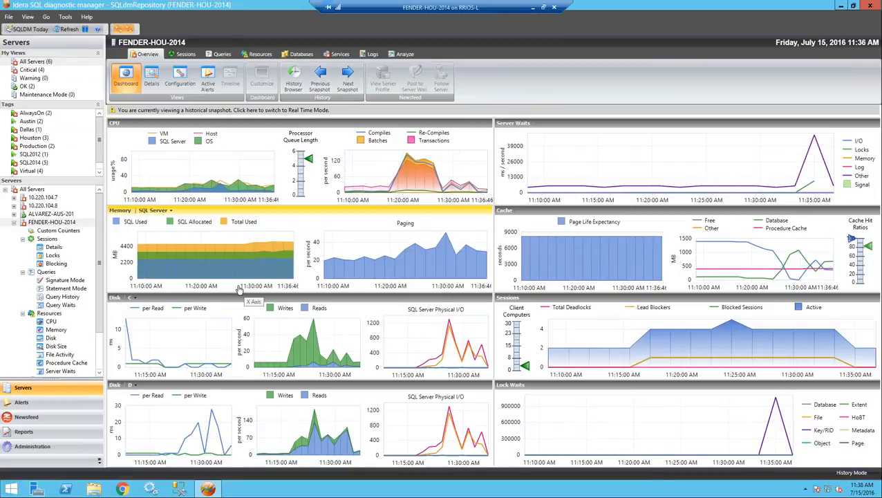
left_click_drag(233, 285, 233, 285)
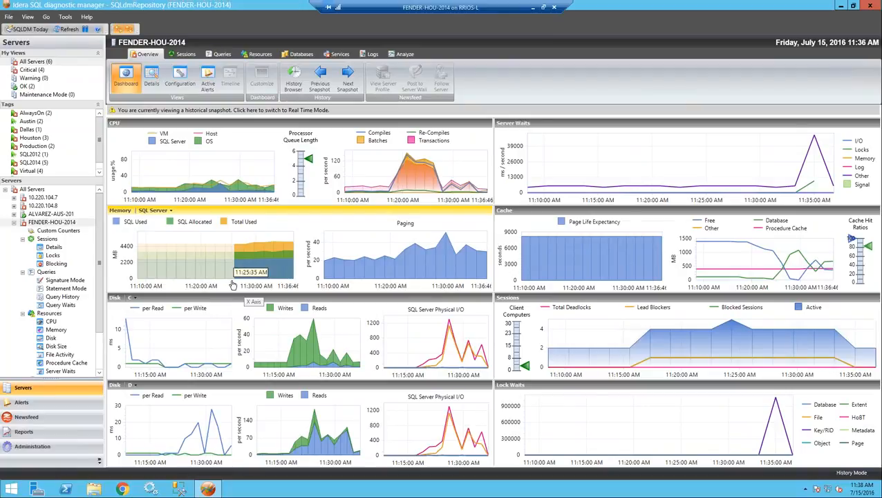
mouse_move(217, 251)
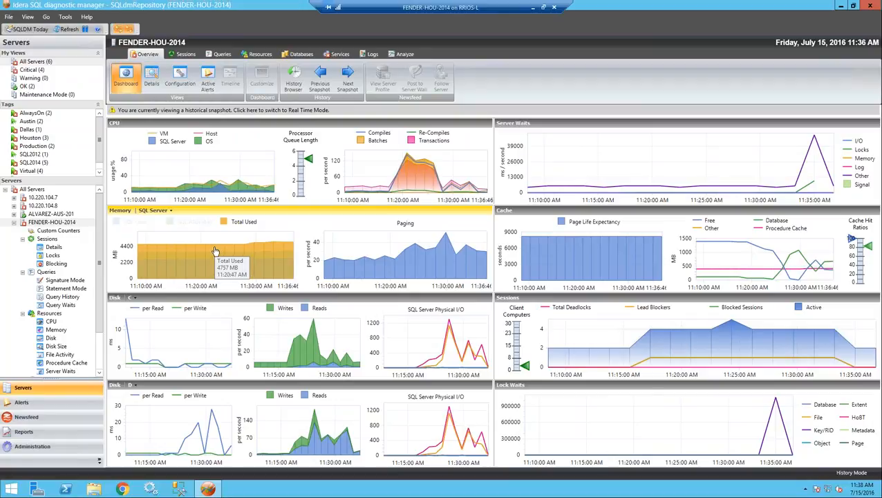
Step: Disable all nine Availability Group alert metrics in FENDER-HOU-2014's alert configuration and apply the change to this server only
right_click(80, 223)
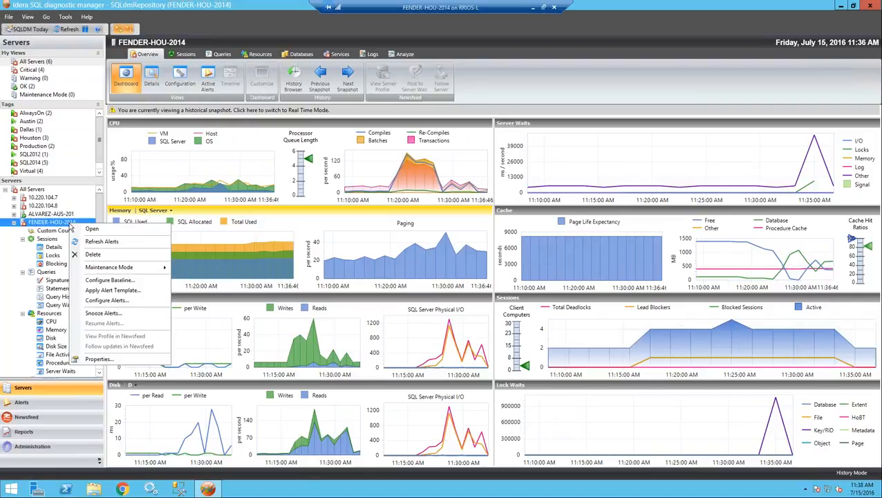
left_click(112, 301)
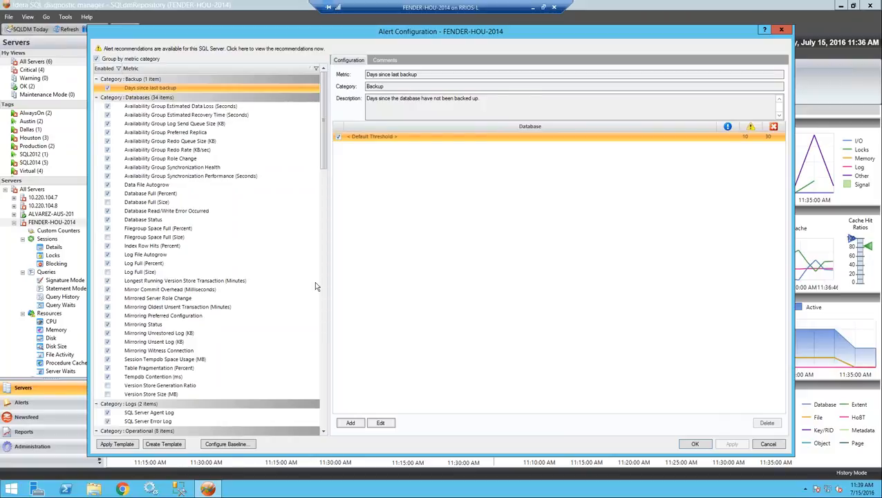
left_click(108, 106)
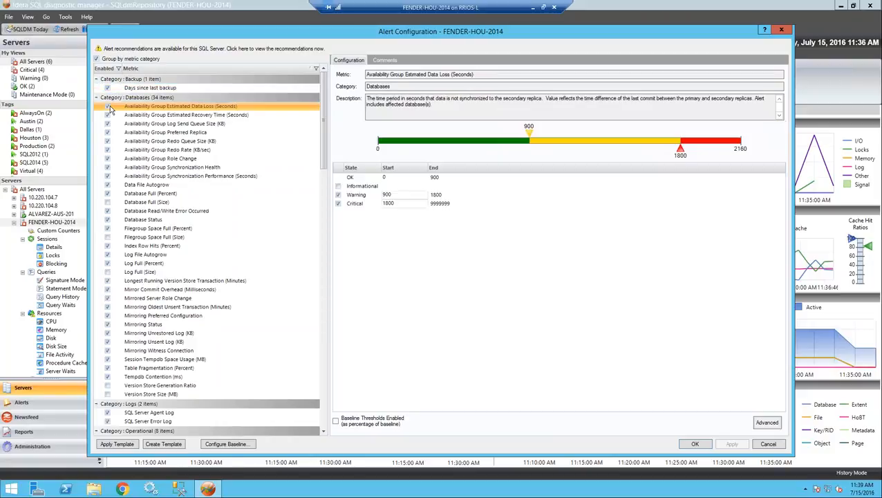
left_click(109, 115)
left_click(108, 123)
left_click(109, 132)
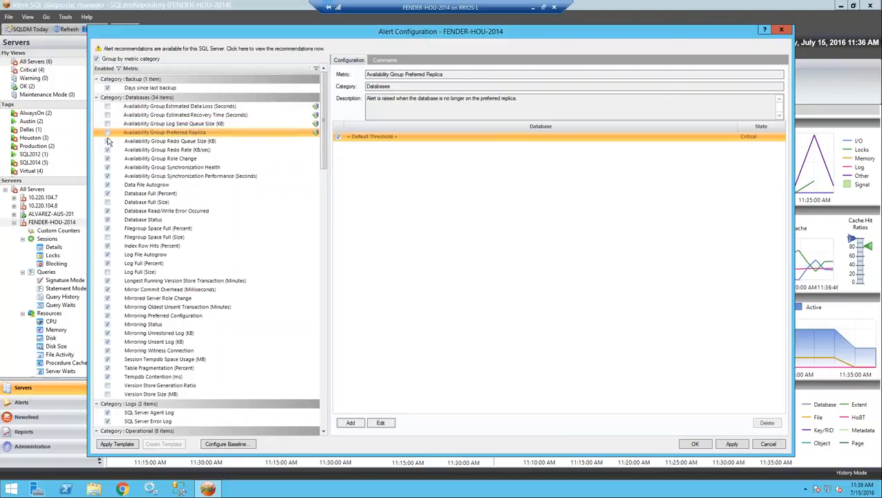
left_click(108, 141)
left_click(109, 149)
left_click(109, 158)
left_click(108, 166)
left_click(109, 175)
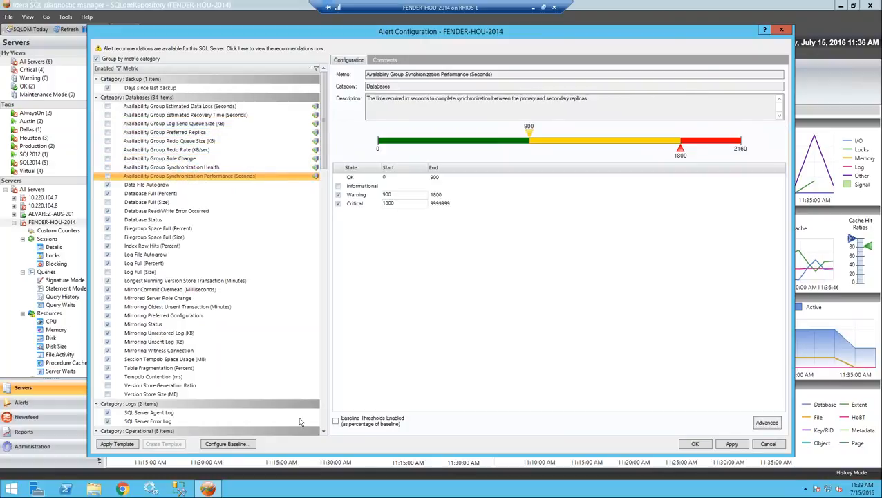
left_click(736, 446)
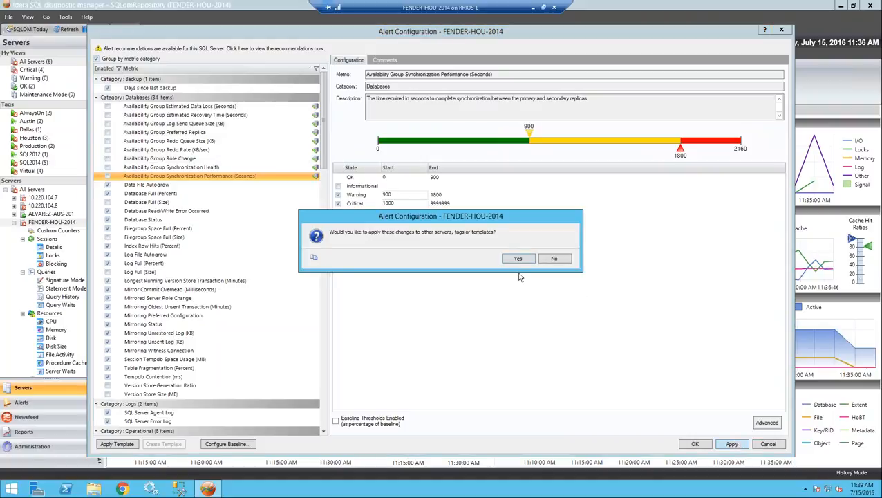
left_click(554, 259)
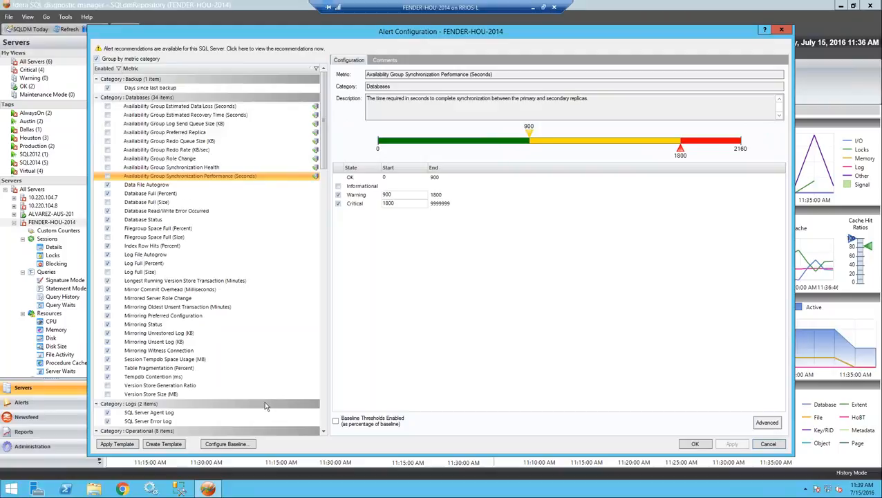
Step: Review the alert thresholds for Table Fragmentation, OS Memory Usage, OS Privileged Time, OS Processor Queue Length and OS User Time
left_click(154, 367)
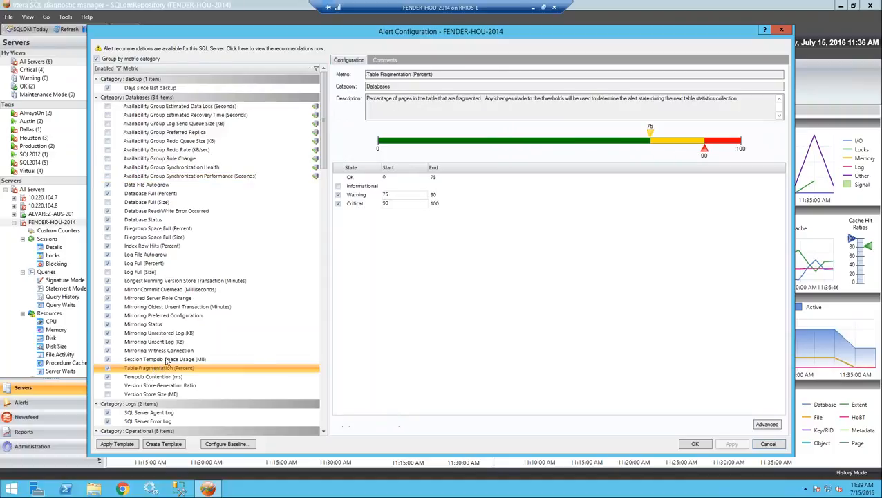
scroll(173, 359, "down", 11)
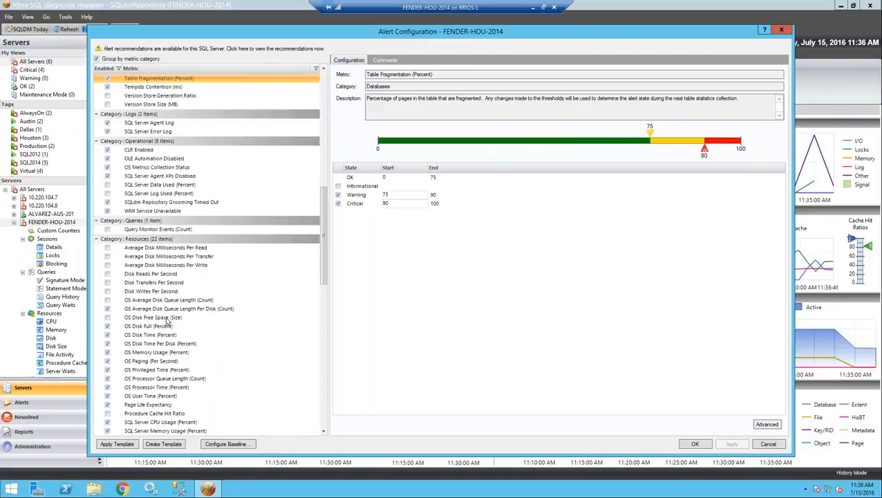
scroll(167, 319, "down", 2)
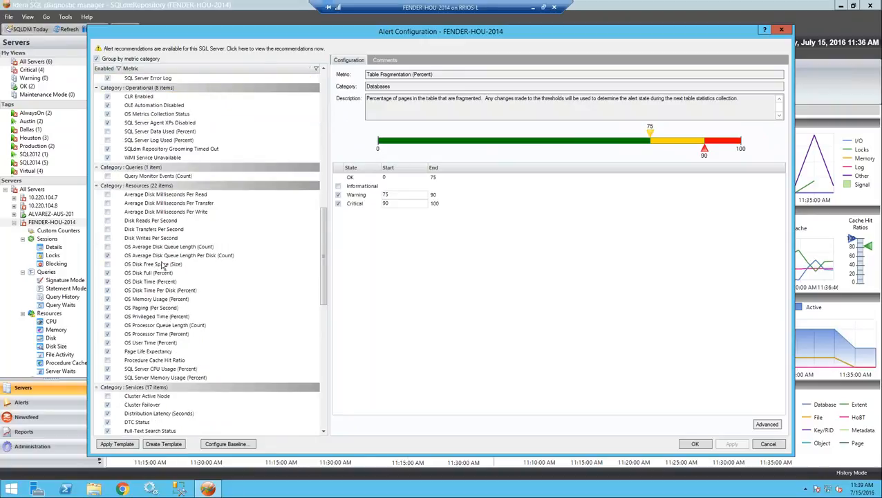
left_click(157, 302)
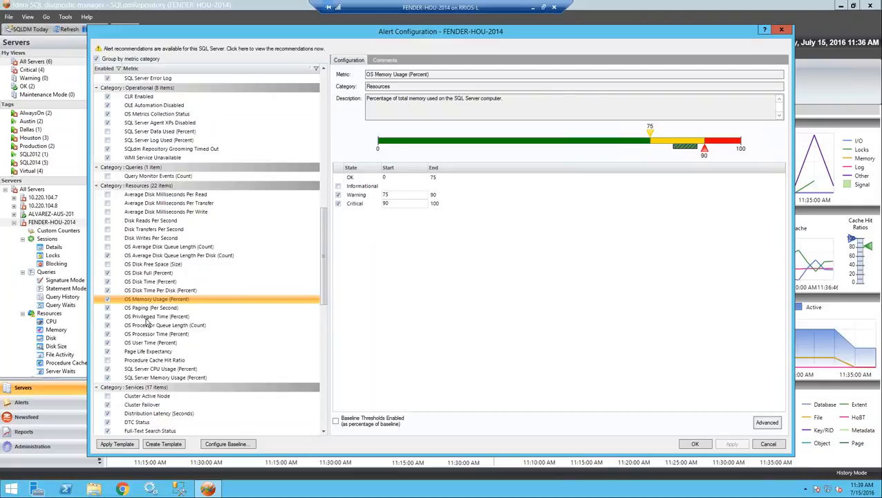
left_click(199, 315)
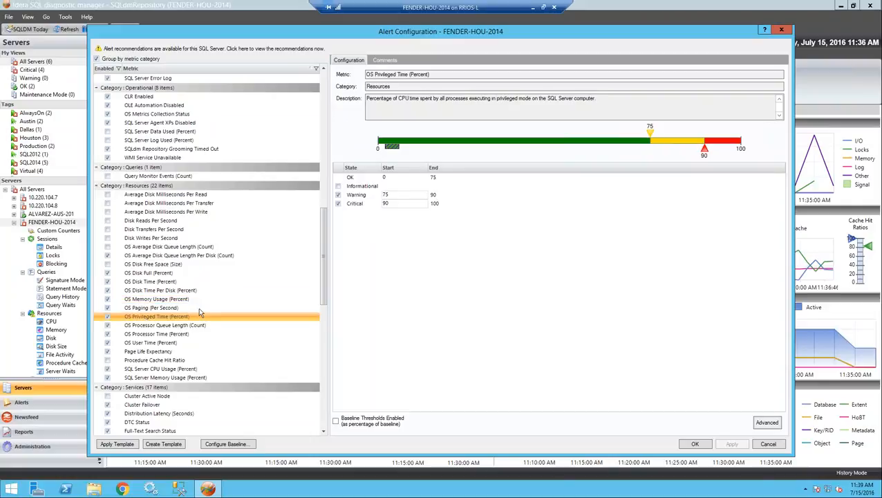
left_click(150, 326)
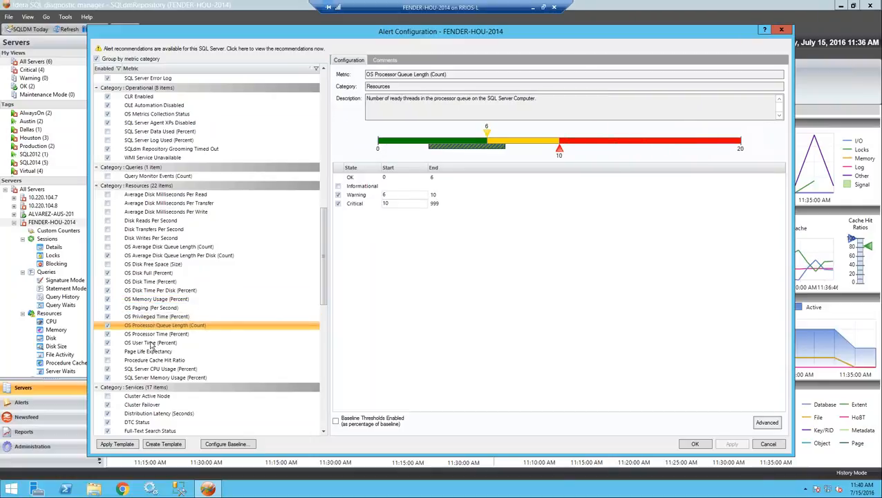
left_click(153, 343)
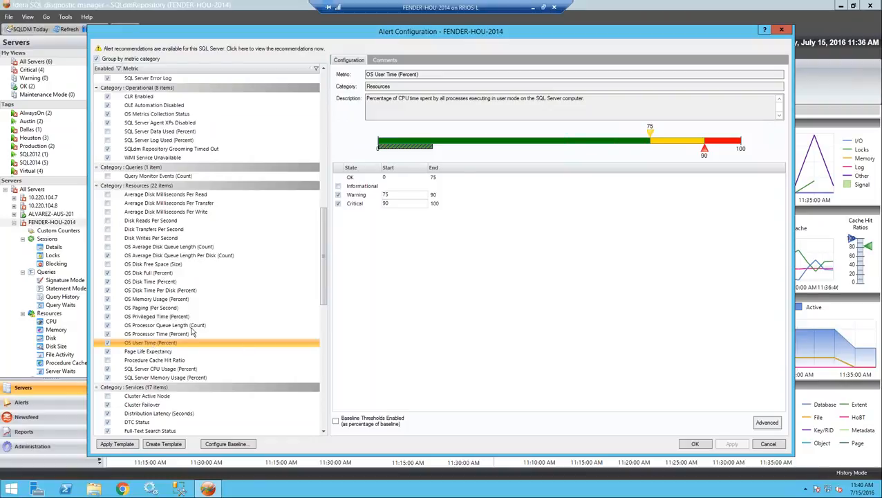
Step: Review the Services alert settings for distribution latency, unsubscribed transactions, SQL Server Agent jobs, and the Agent and Browser service status
scroll(192, 334, "down", 8)
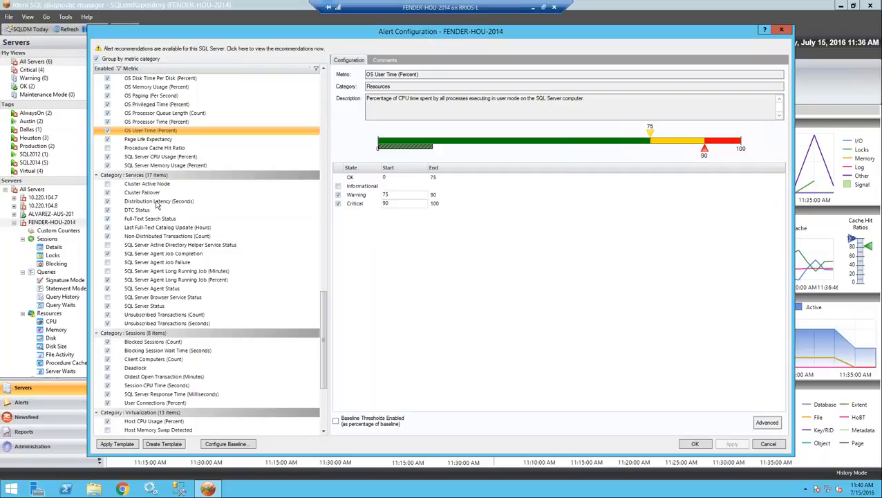
left_click(157, 201)
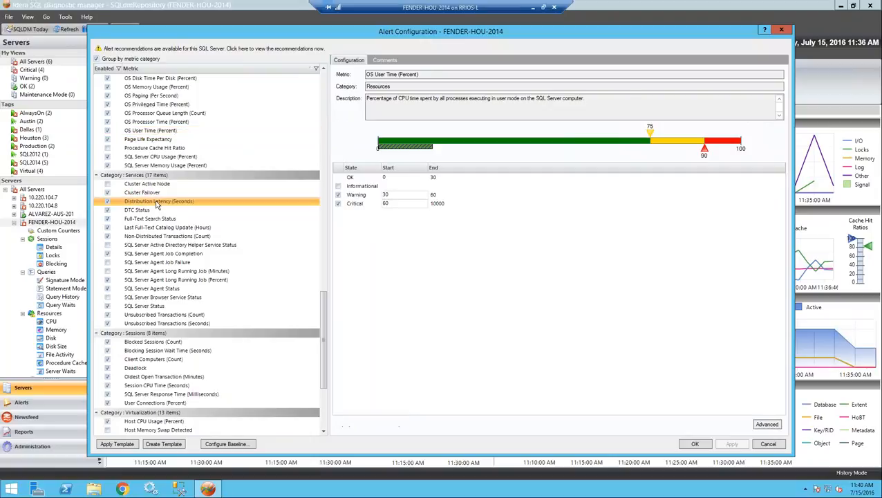
left_click(153, 315)
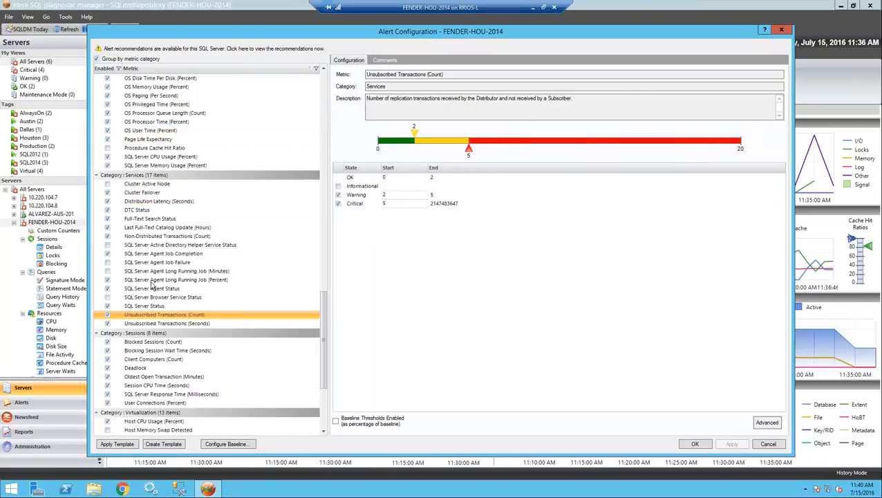
left_click(187, 254)
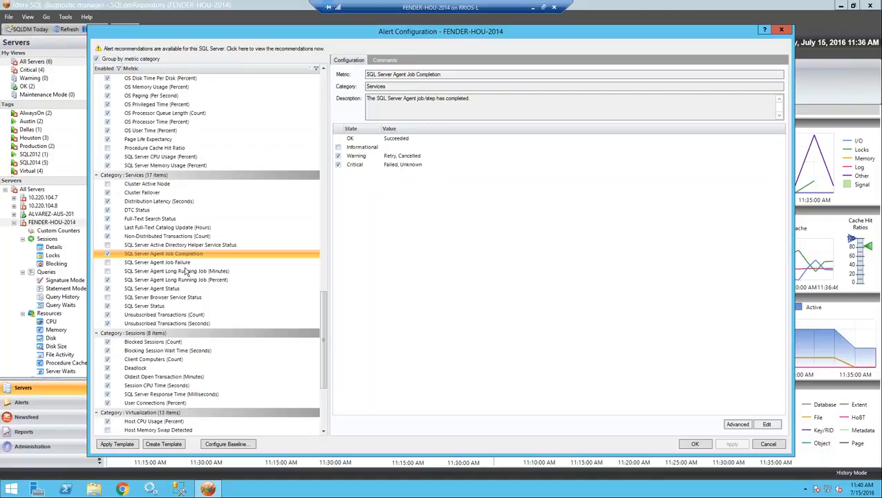
left_click(184, 264)
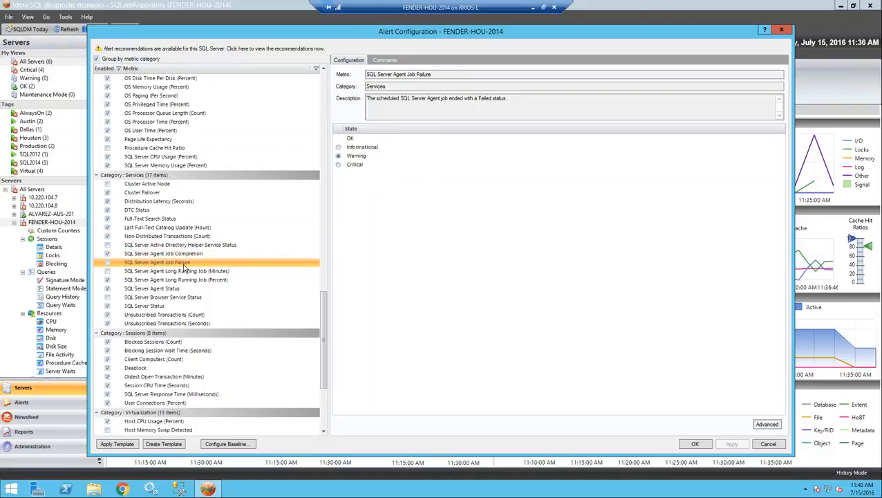
left_click(185, 271)
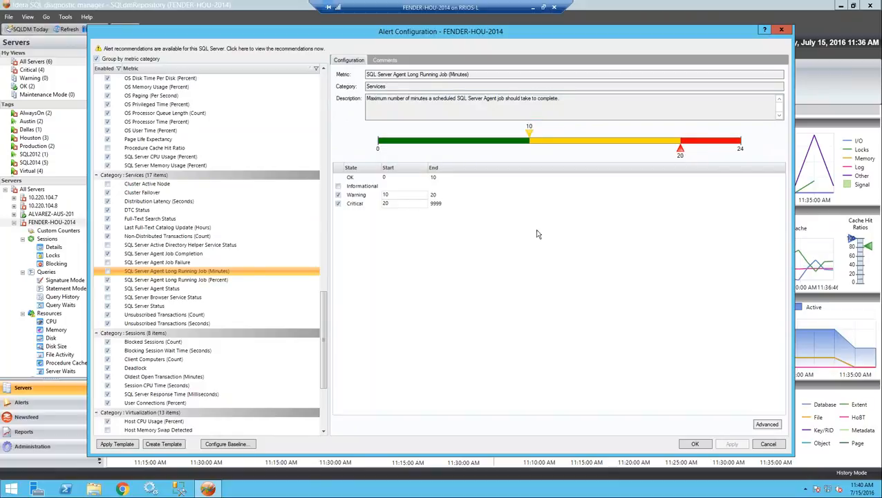
left_click(203, 282)
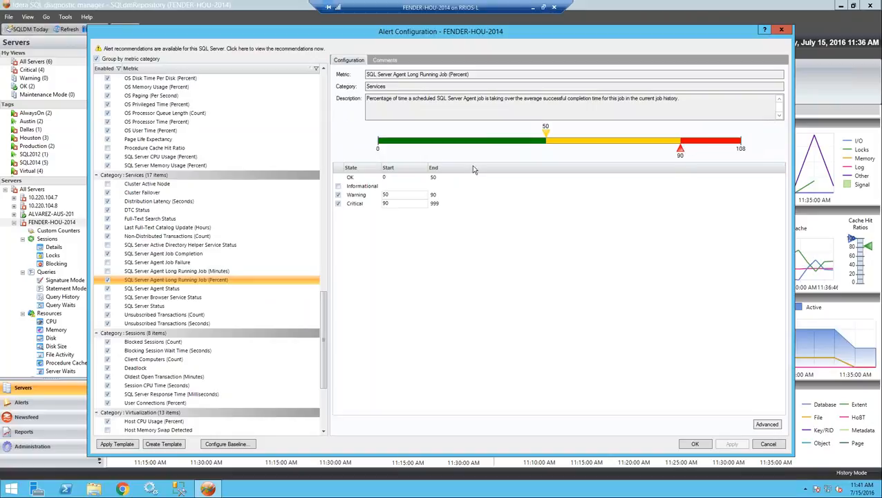
left_click(159, 290)
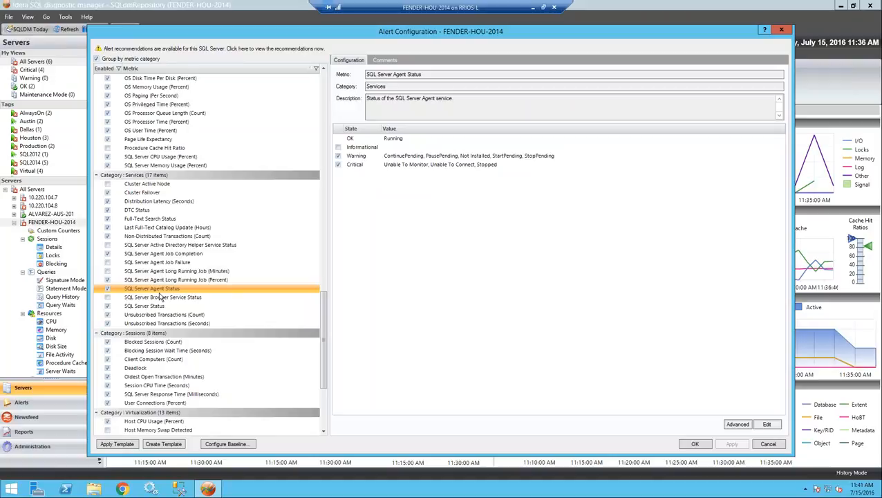
left_click(163, 298)
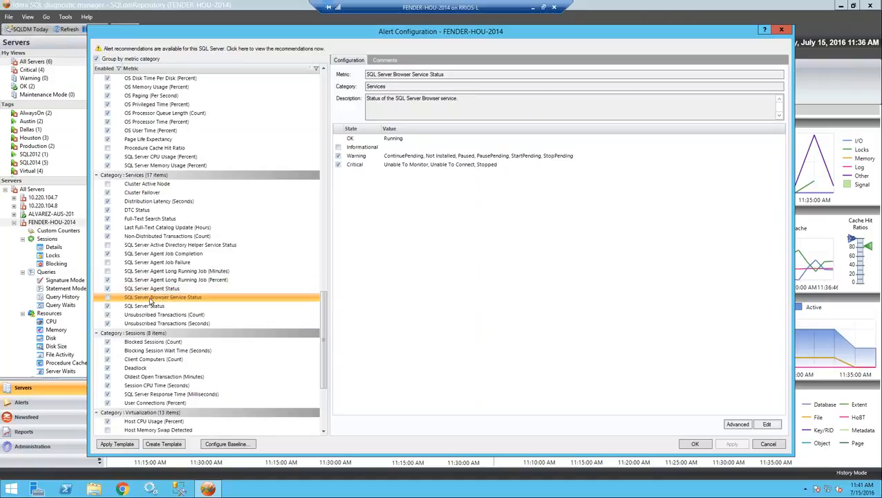
Step: Review the alert settings for Blocked Sessions, Deadlock, Oldest Open Transaction and Host Memory Swap Detected
left_click(154, 344)
scroll(169, 349, "down", 3)
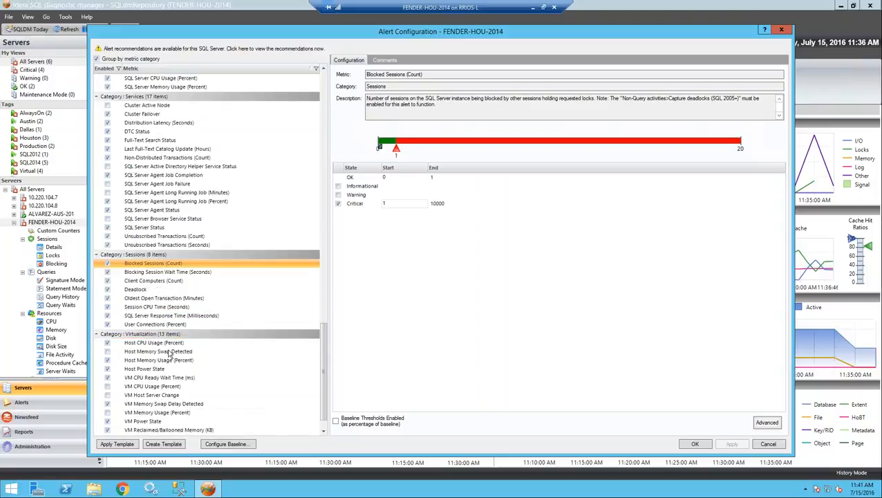
left_click(134, 289)
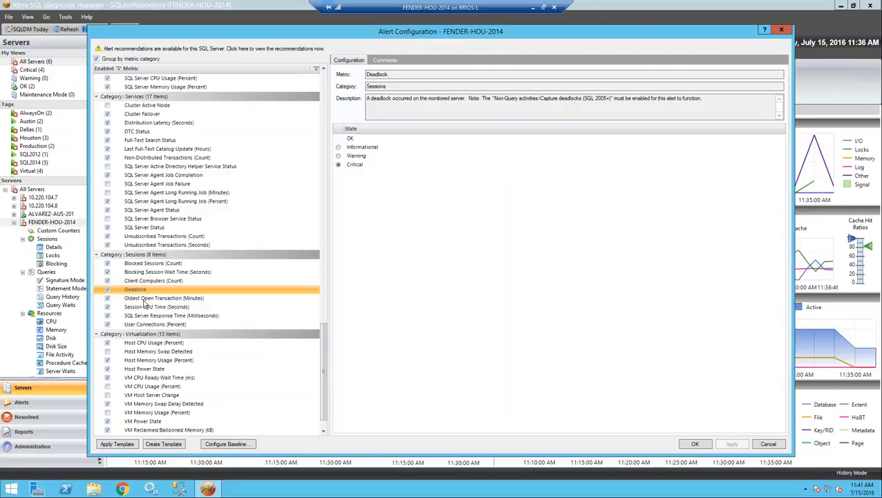
left_click(143, 300)
left_click(129, 352)
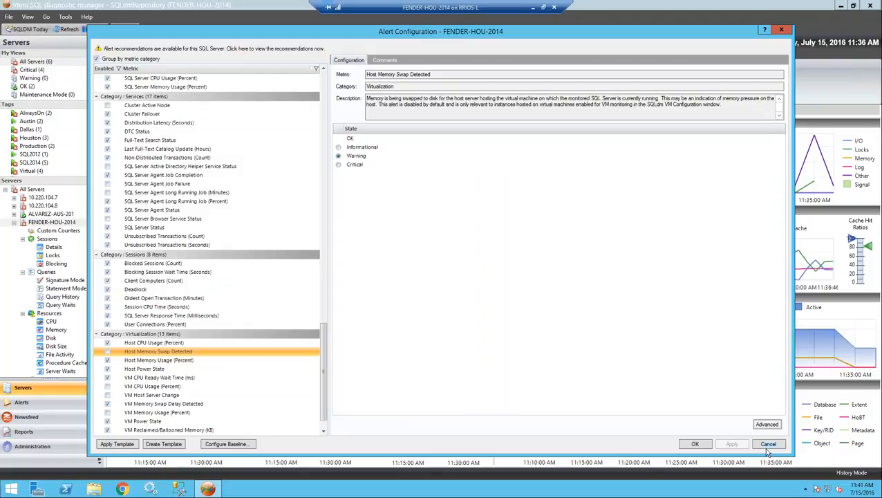
Step: Return to the Resources metrics and examine the thresholds for disk transfers, OS memory, paging and CPU time, ending on OS Processor Time (Percent)
scroll(127, 245, "up", 10)
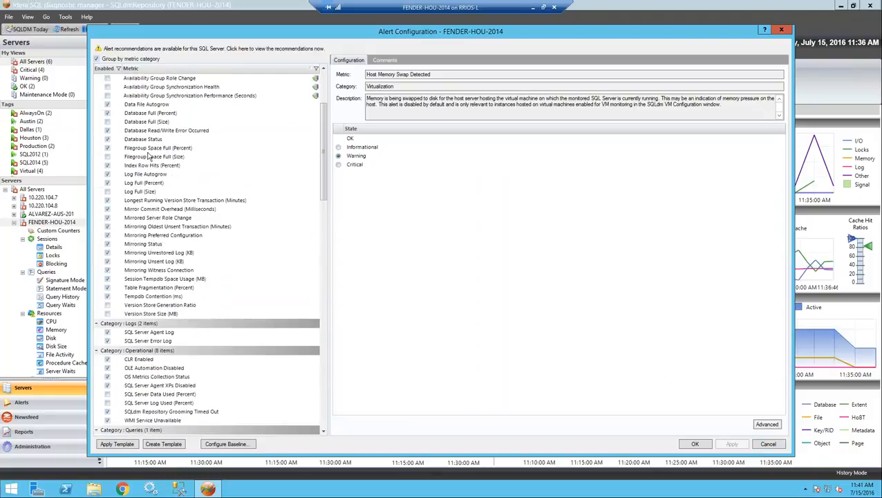
scroll(210, 345, "down", 11)
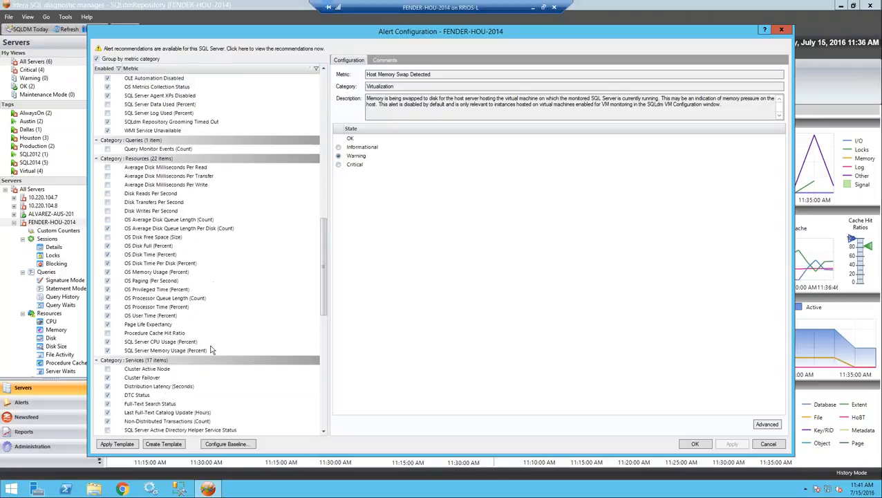
scroll(212, 349, "down", 4)
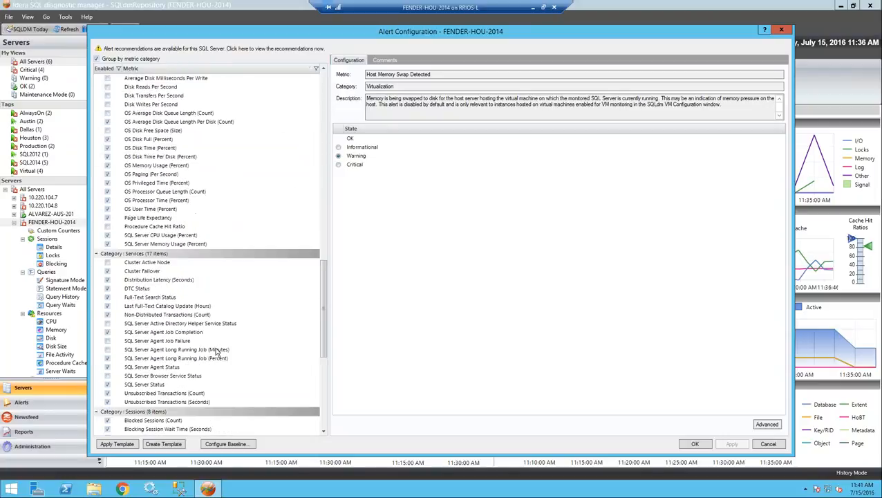
scroll(215, 352, "up", 3)
left_click(168, 178)
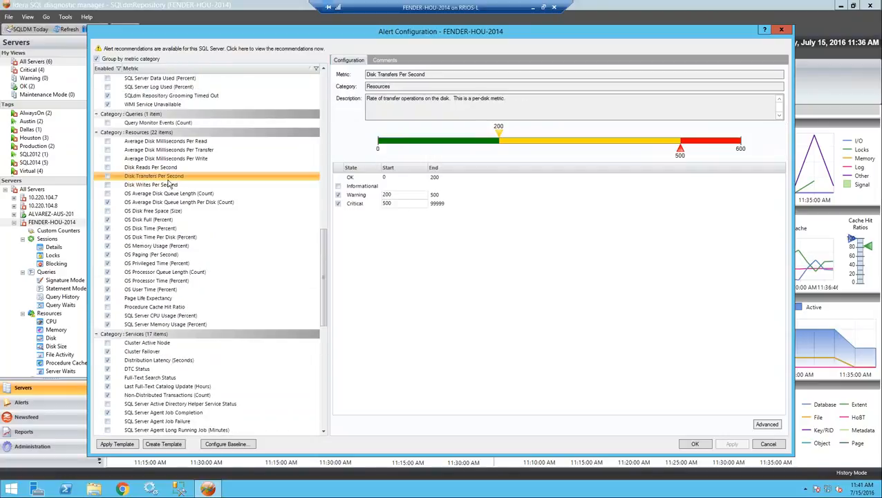
left_click(153, 246)
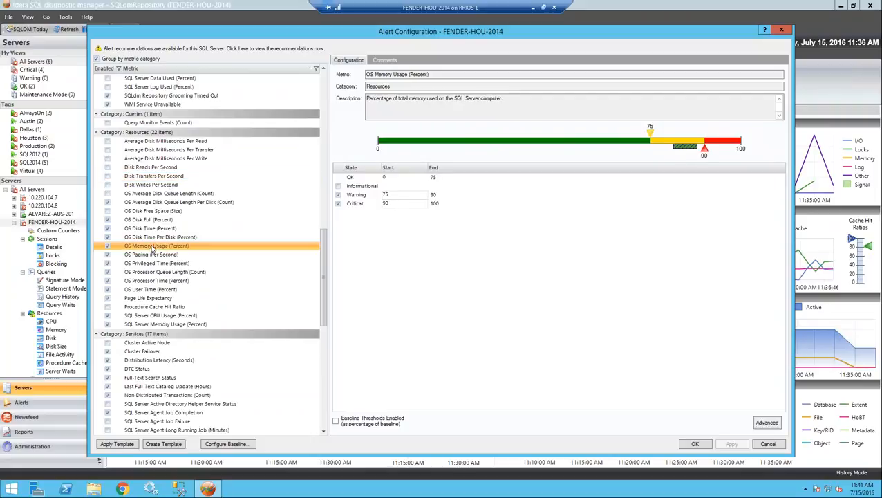
left_click(173, 256)
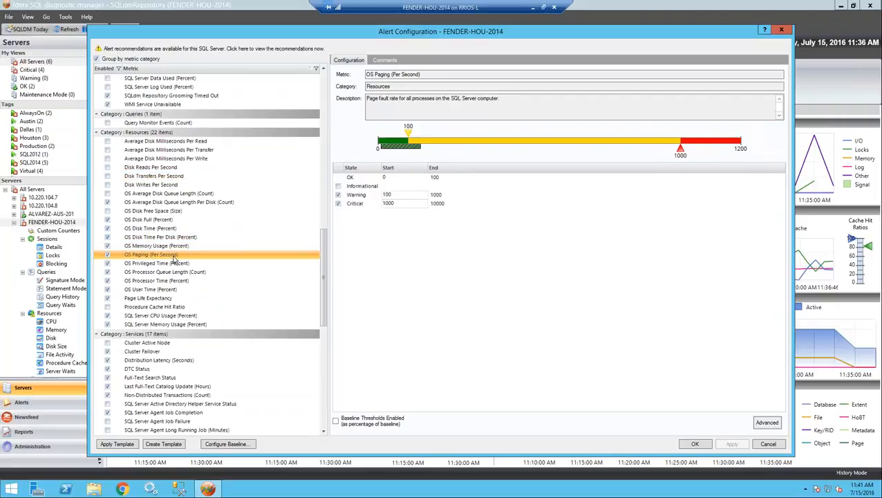
left_click(154, 246)
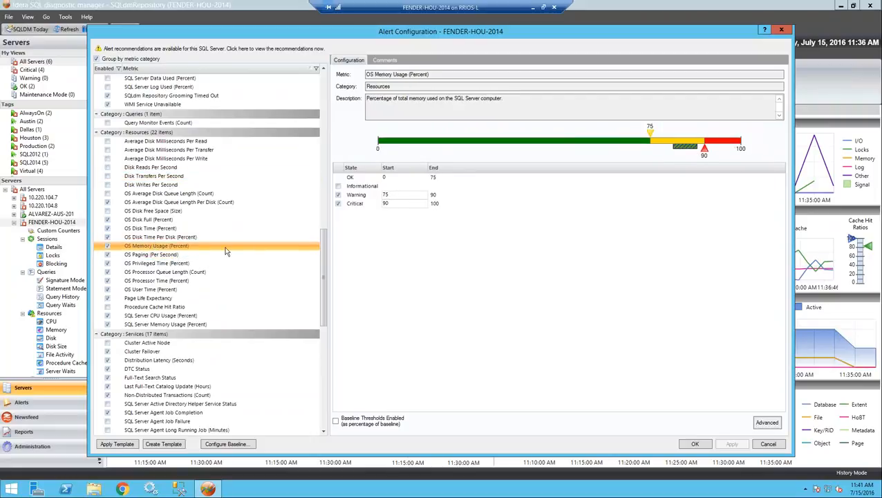
left_click(169, 263)
left_click(167, 290)
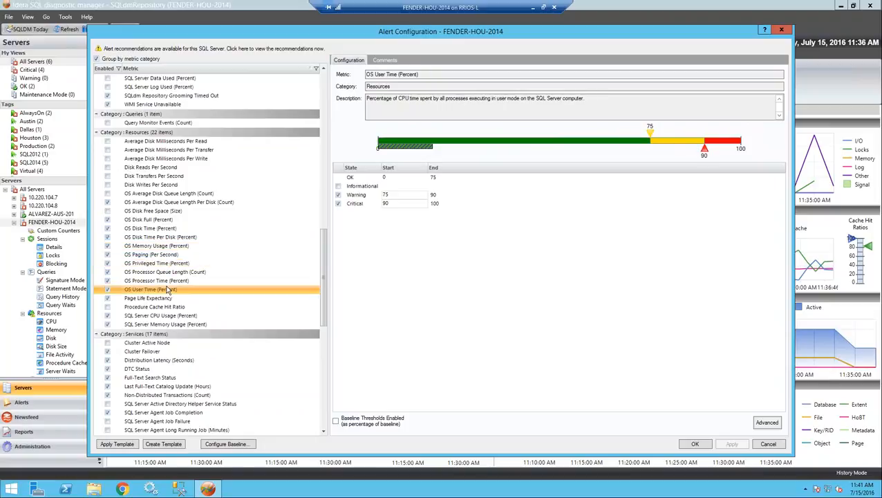
left_click(174, 282)
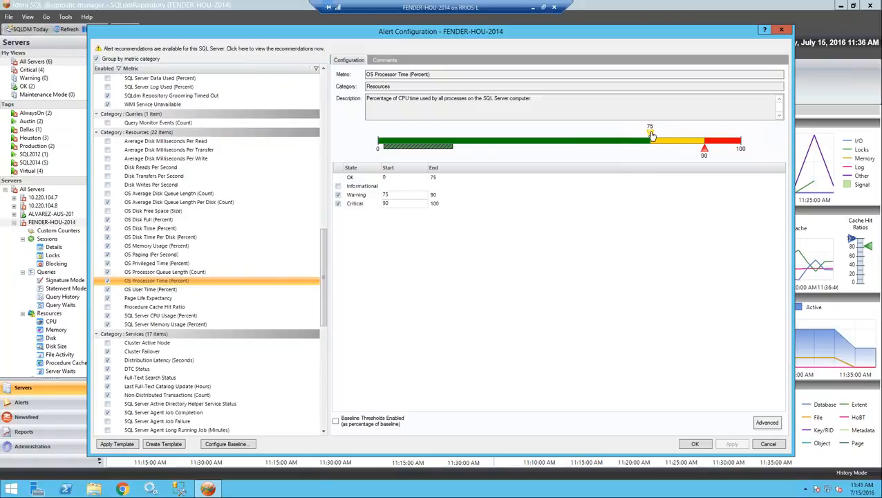
Step: Try adjusting the warning threshold for OS Processor Time (Percent), leaving its start value at 75
left_click_drag(650, 133, 577, 134)
type("7")
key("Tab")
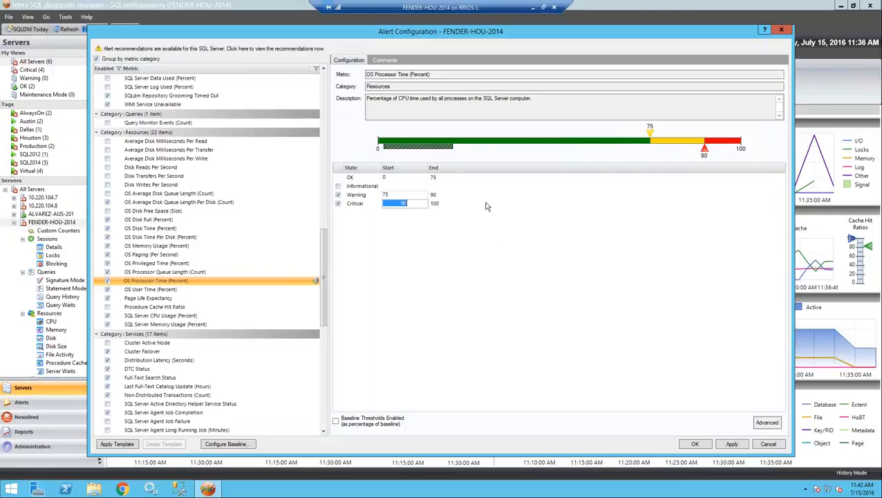
mouse_move(423, 151)
left_click(515, 194)
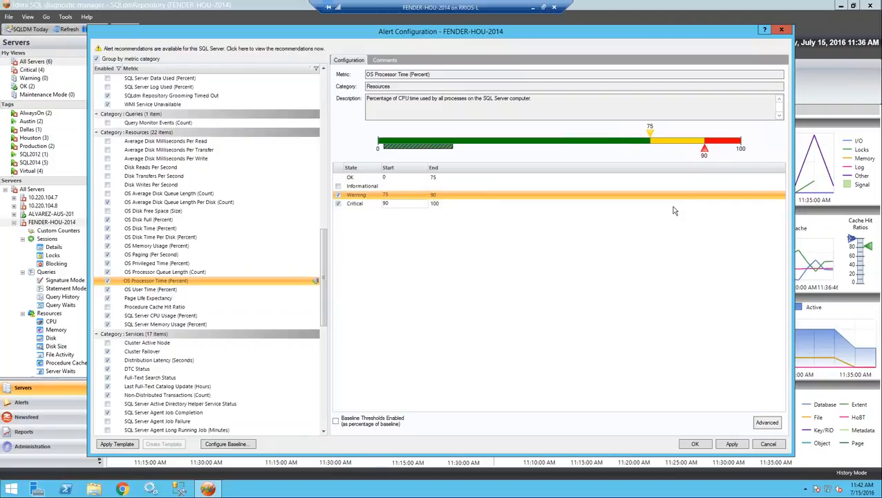
Step: Examine FENDER-HOU-2014's baseline configuration, including the additional Weekend baseline, and close it without saving
left_click(228, 444)
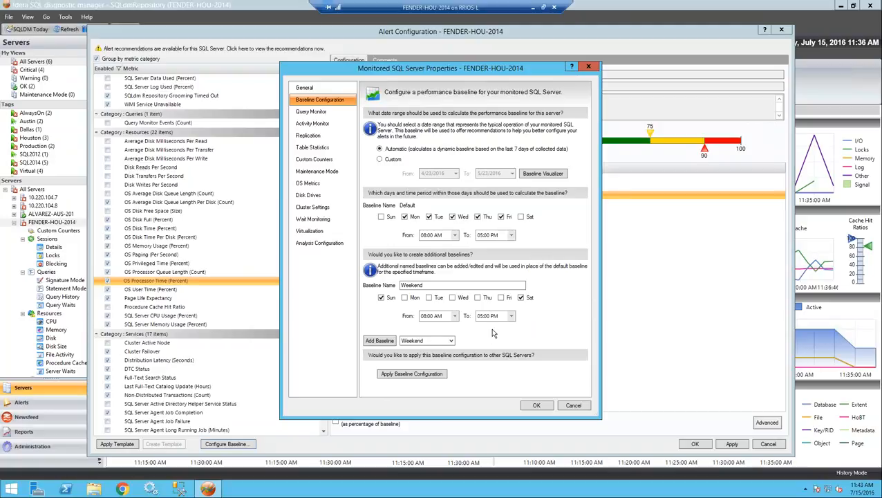
left_click_drag(426, 285, 378, 281)
left_click(571, 407)
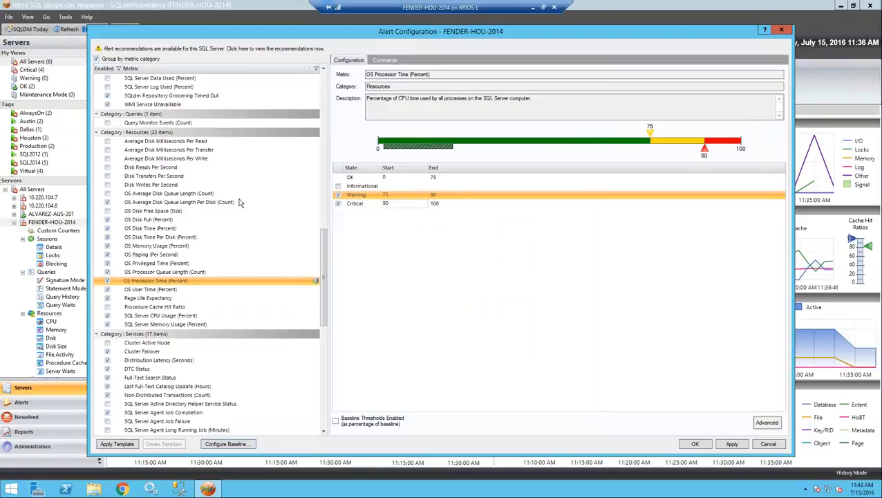
Step: View the server's alert recommendations and examine the OS Memory Usage (Percent) thresholds against their baseline range
left_click(137, 51)
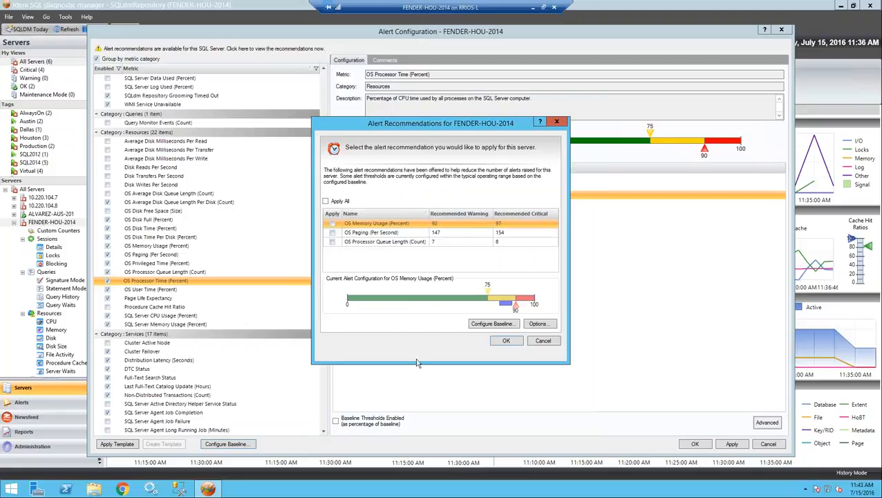
left_click(553, 339)
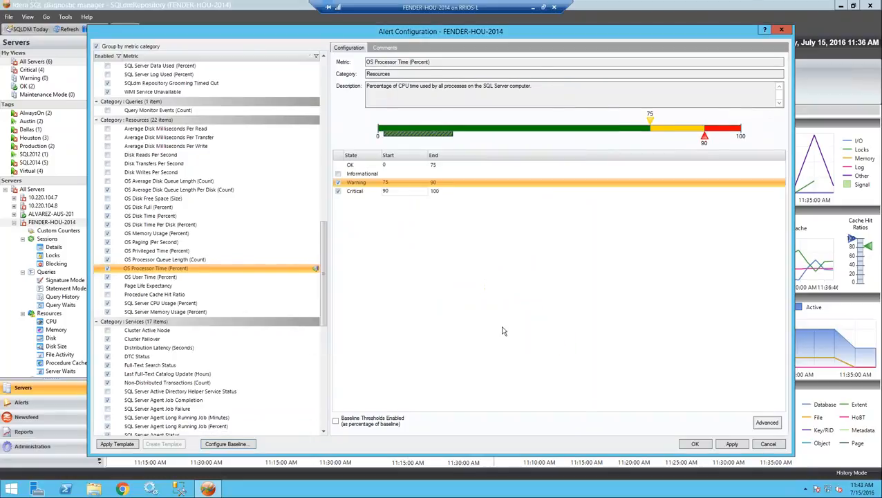
left_click(158, 246)
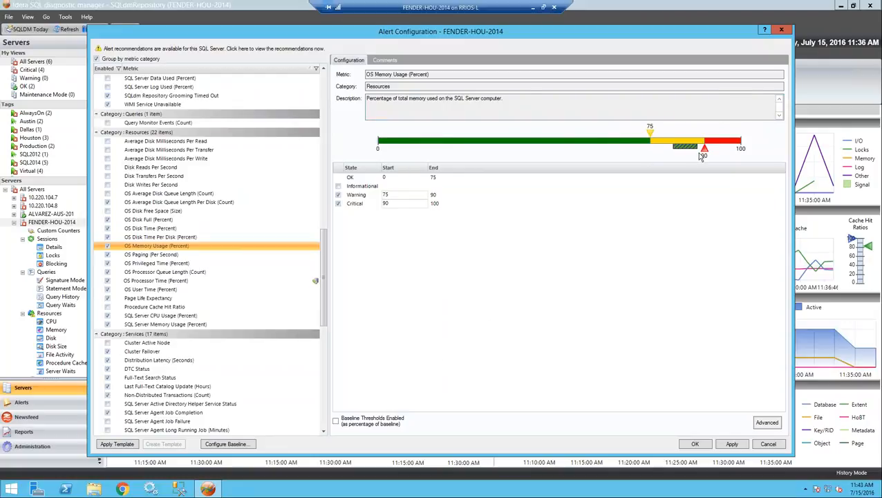
mouse_move(686, 149)
Step: Apply the recommended warning and critical thresholds for OS Memory Usage (92 and 97) and OS Paging (147 and 154), and check the OS Paging metric
left_click(169, 49)
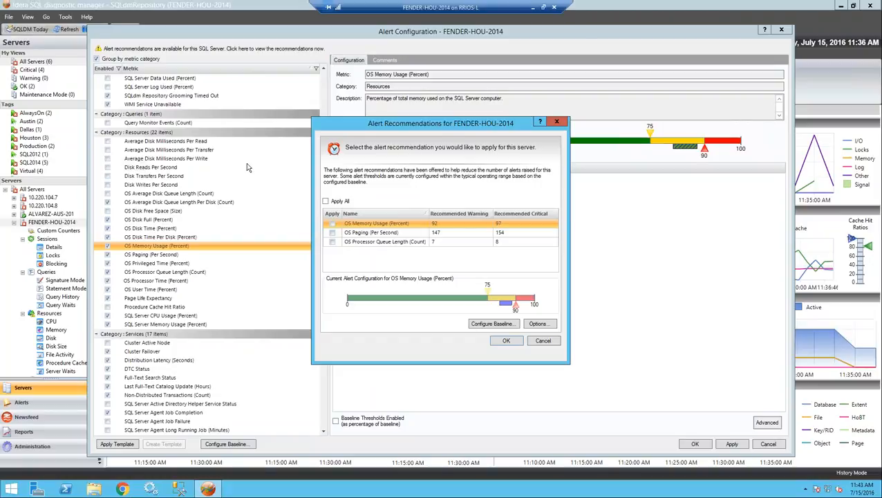
left_click(366, 235)
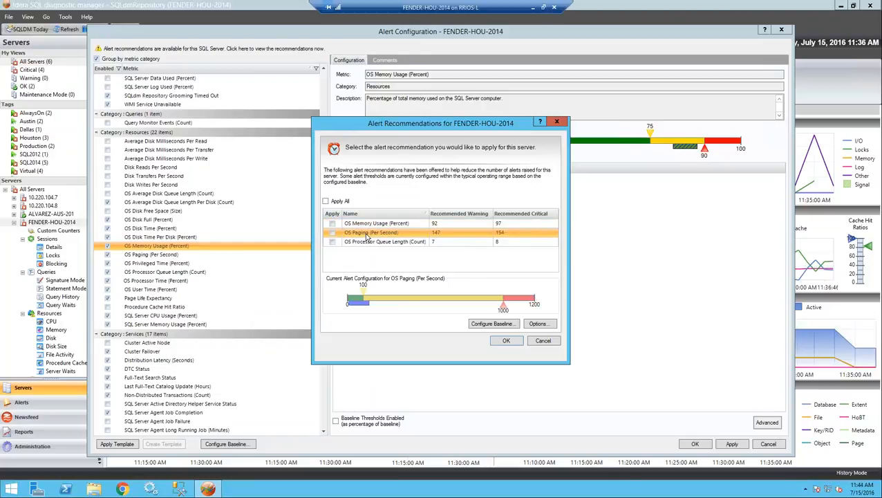
left_click(367, 243)
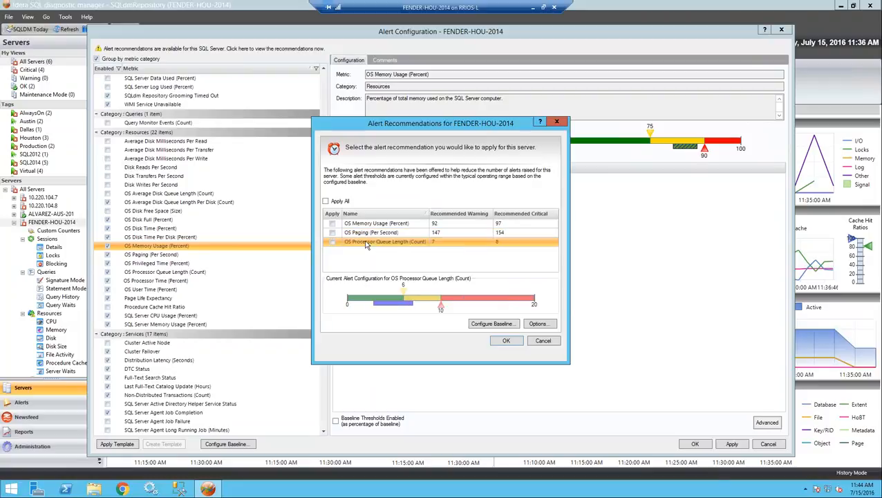
left_click(332, 223)
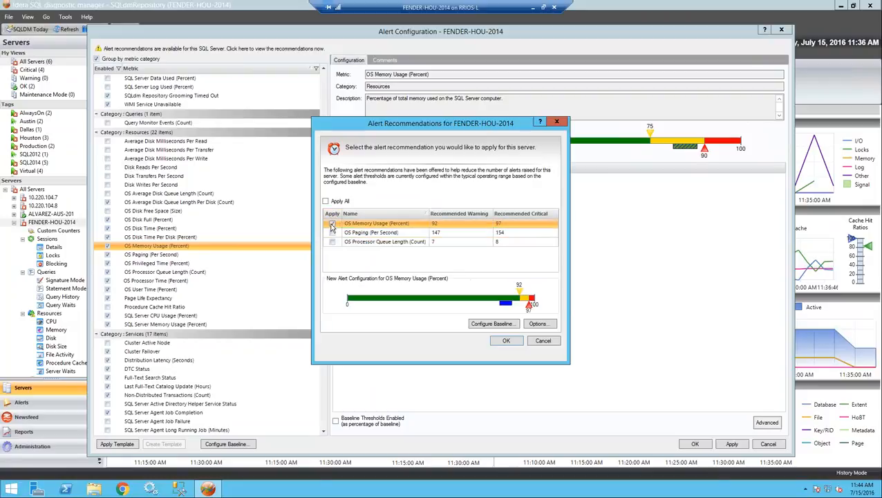
left_click(331, 232)
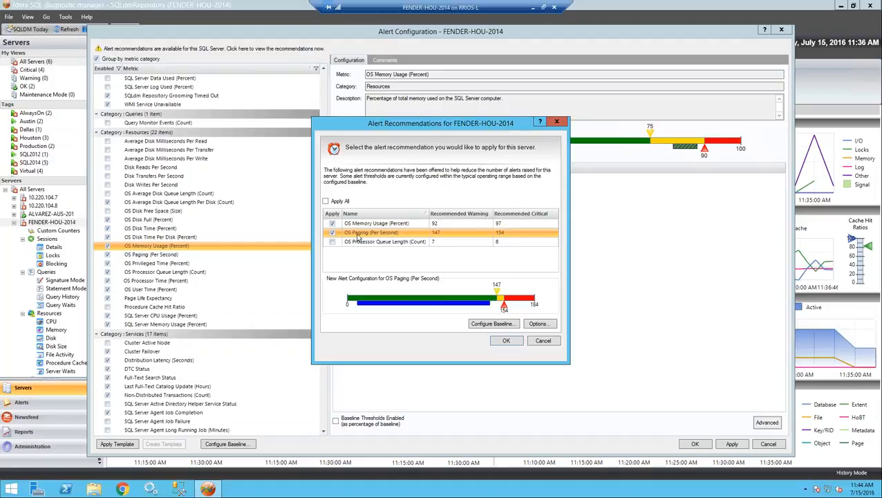
left_click(332, 232)
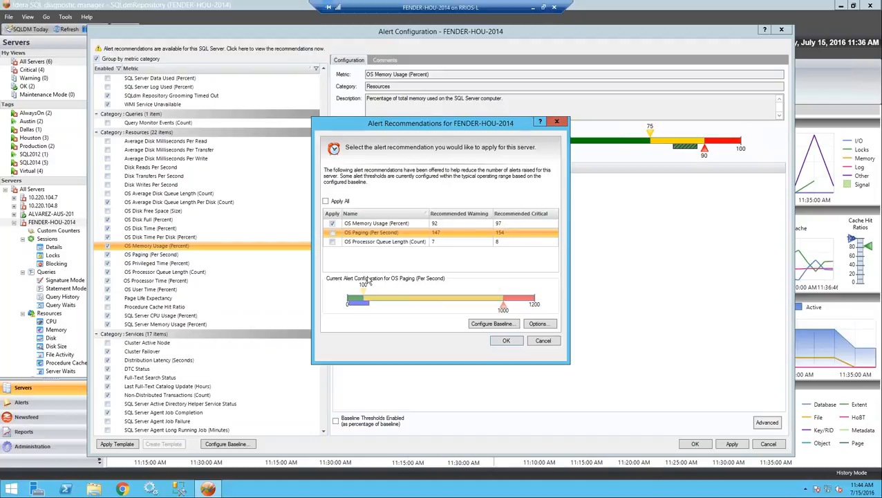
left_click(333, 233)
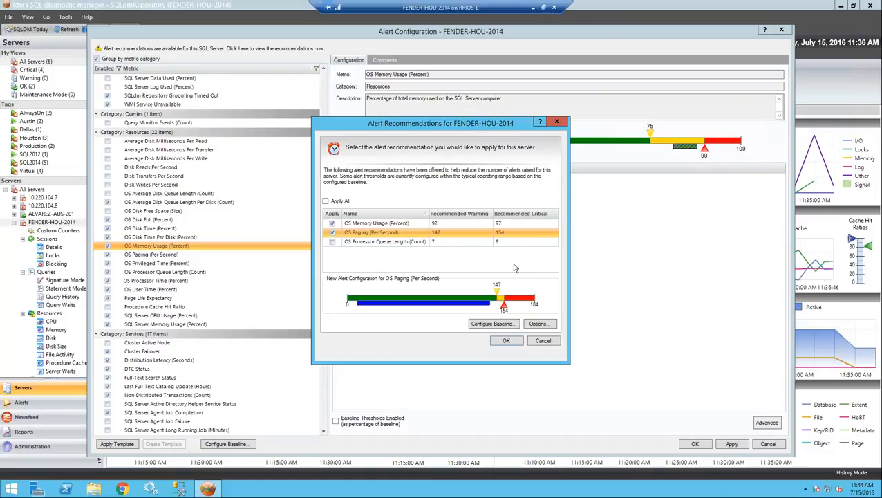
left_click(506, 342)
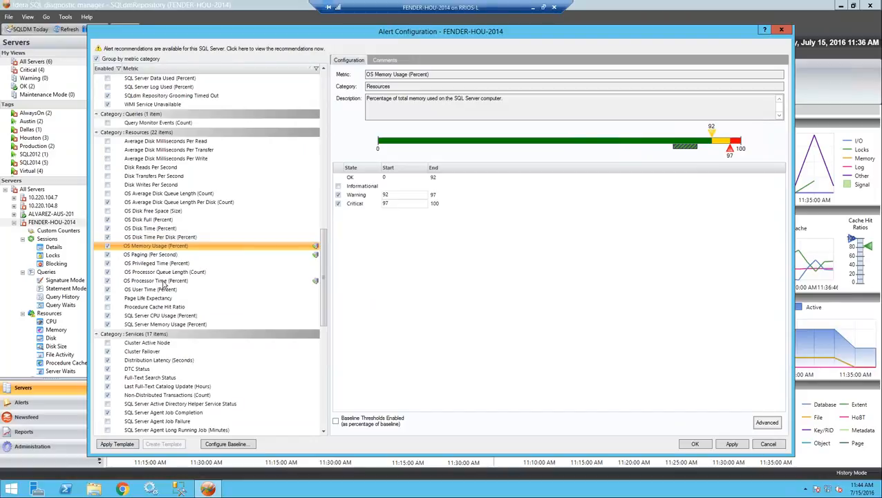
left_click(164, 255)
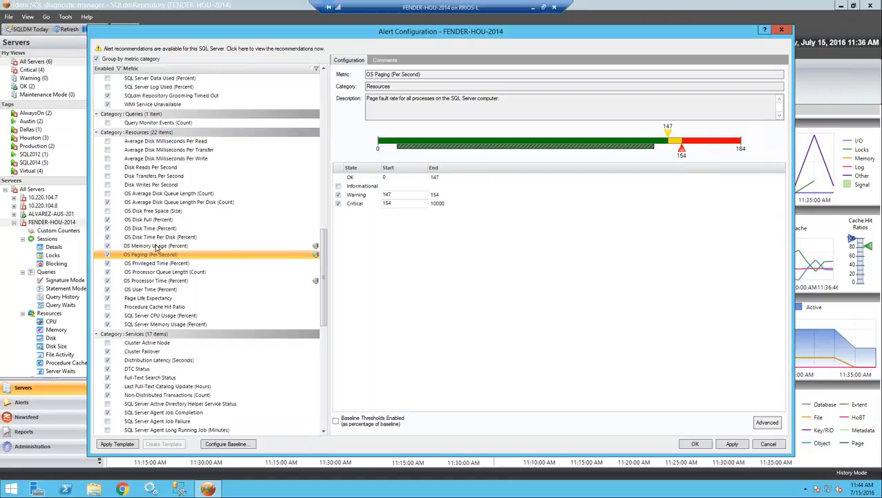
Step: Try baseline-percentage thresholds on OS Processor Time (Percent), turn them off again and discard all alert configuration changes
left_click(158, 281)
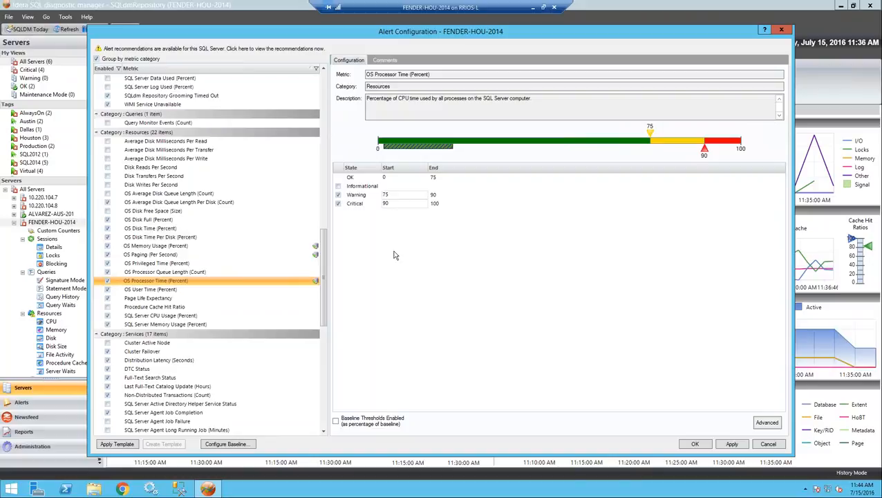
left_click(336, 423)
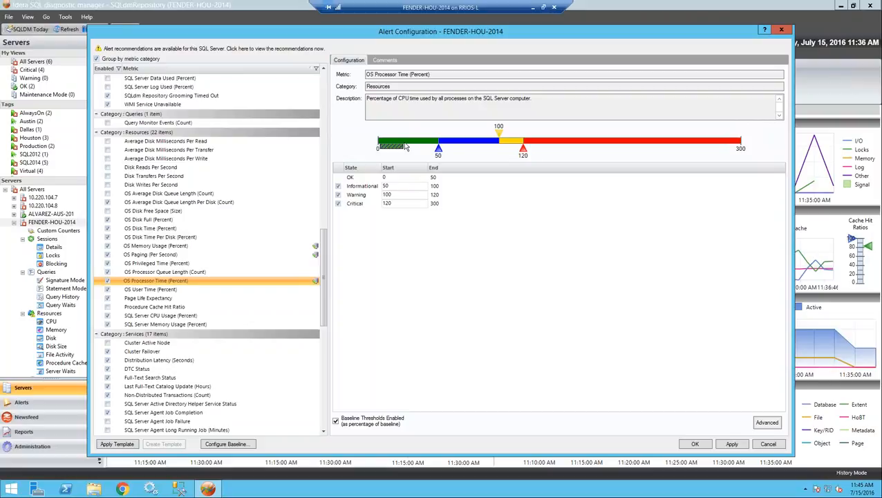
mouse_move(391, 148)
left_click(336, 421)
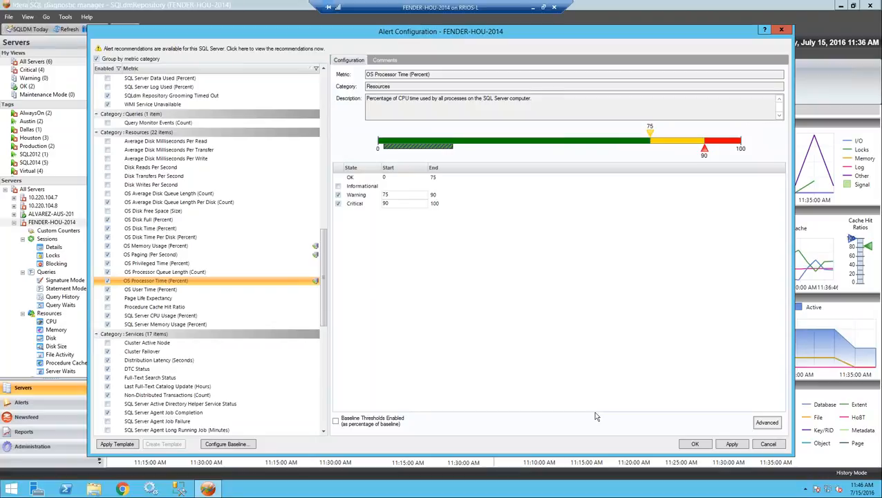
left_click(768, 443)
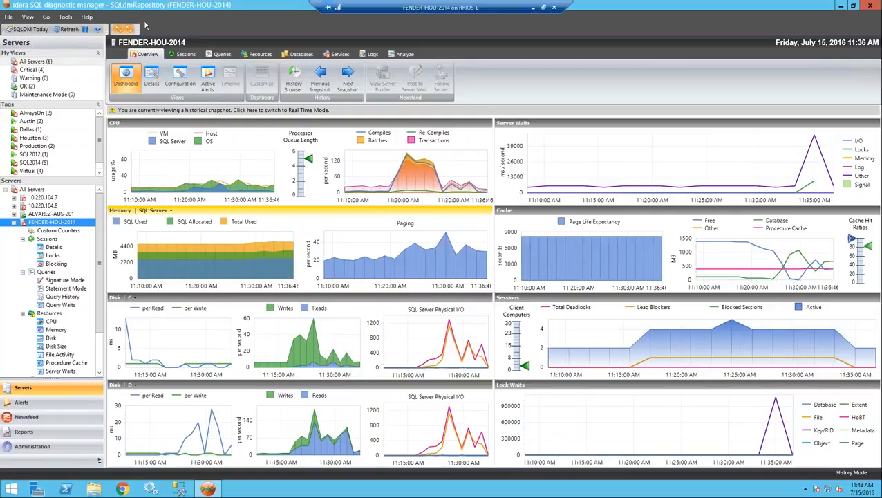
Step: Open the Alert Actions and Responses settings and bring up the Bloqueo rule's definition
left_click(65, 16)
left_click(86, 42)
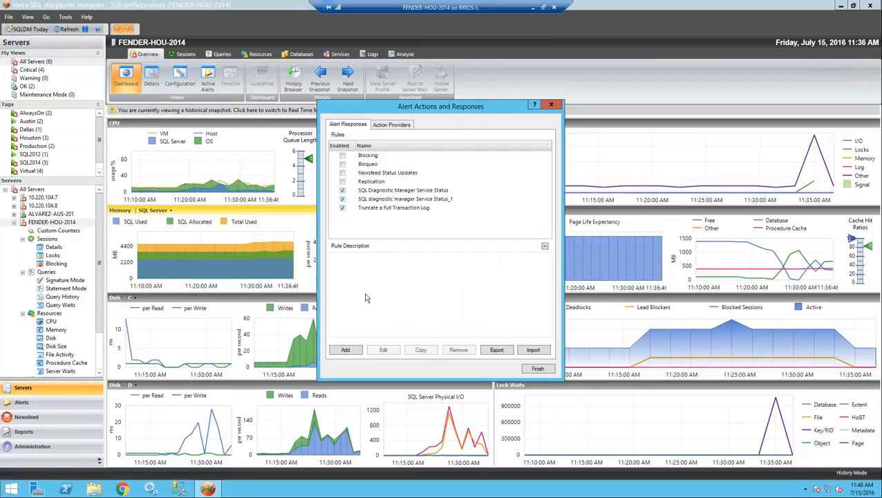
left_click(376, 164)
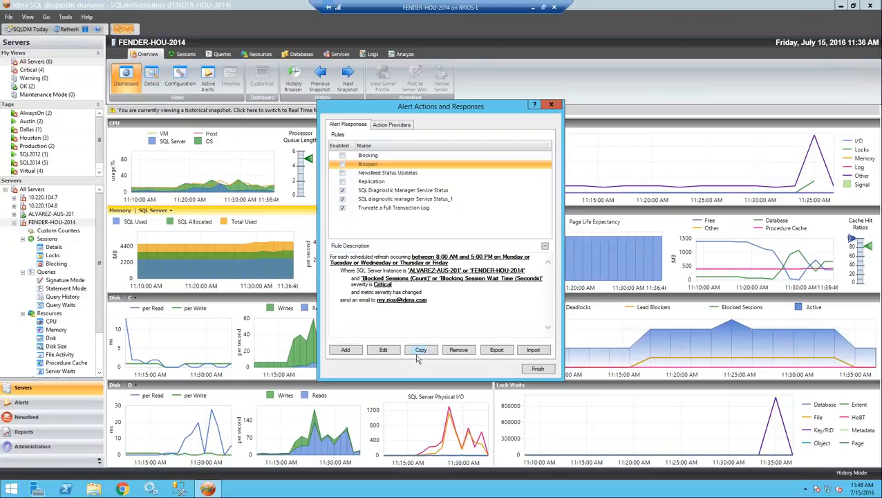
double_click(373, 166)
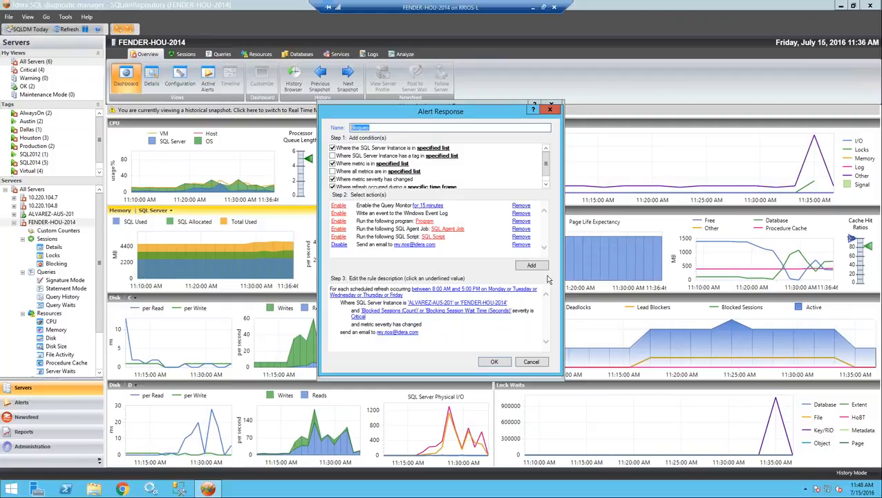
Step: Examine the Bloqueo rule's time period and its start time choices, and close them without changes
left_click(429, 288)
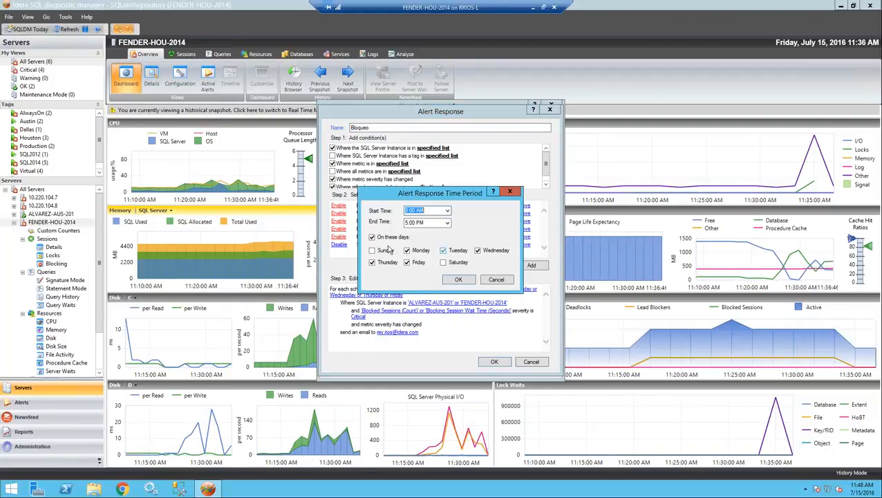
left_click(448, 211)
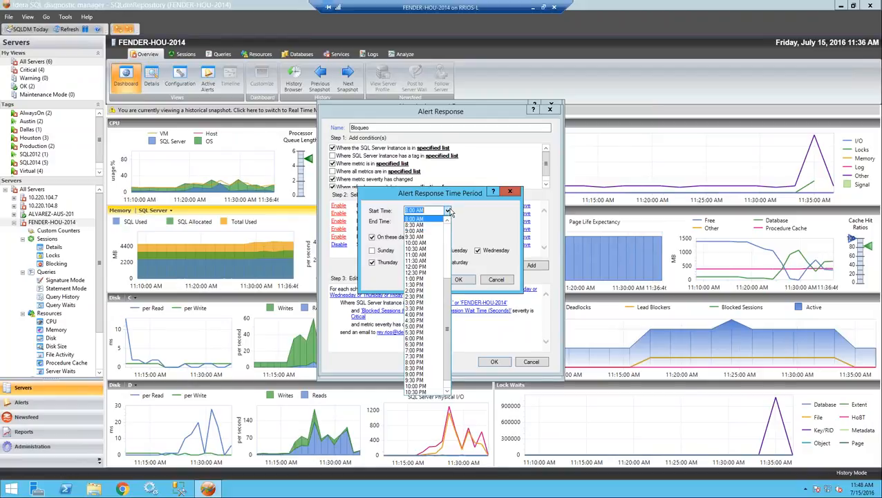
left_click(515, 229)
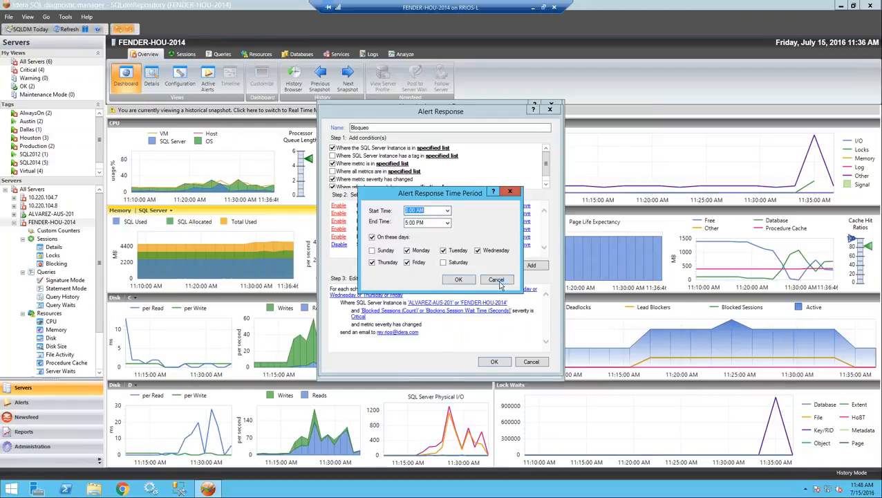
left_click(499, 280)
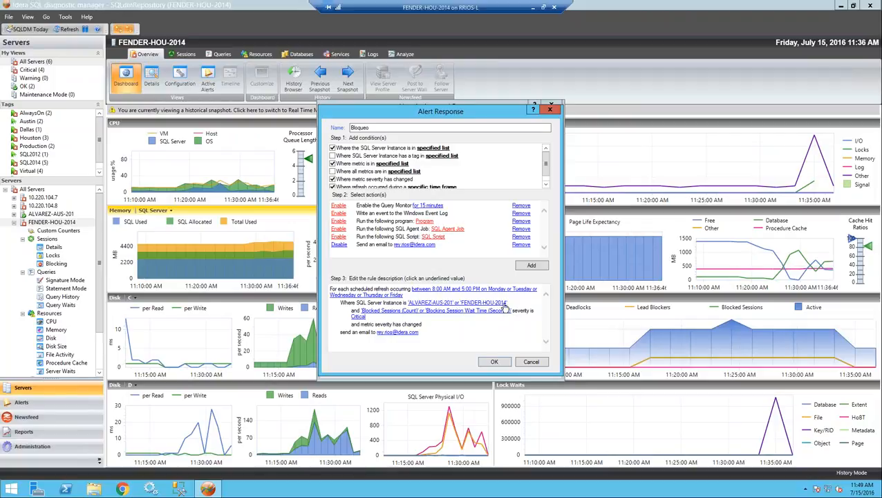
Step: Review the SQL Server instances and the severity levels covered by the Bloqueo rule without changing them
left_click(447, 304)
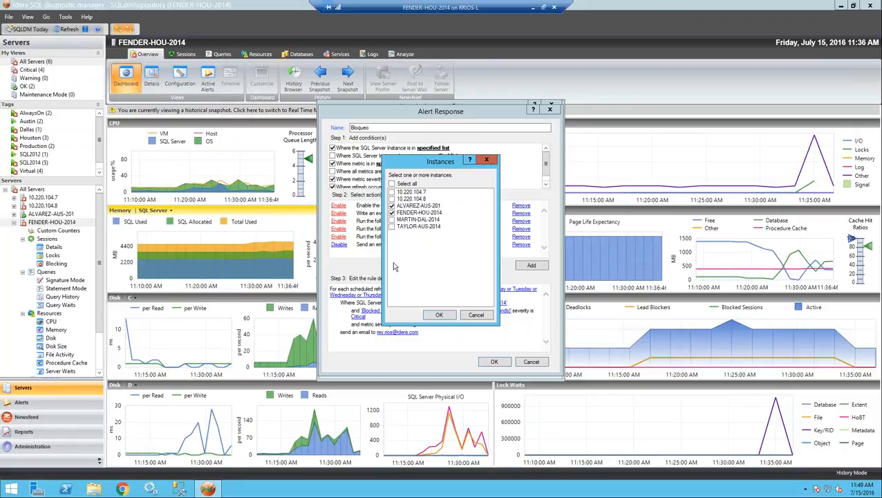
left_click(478, 316)
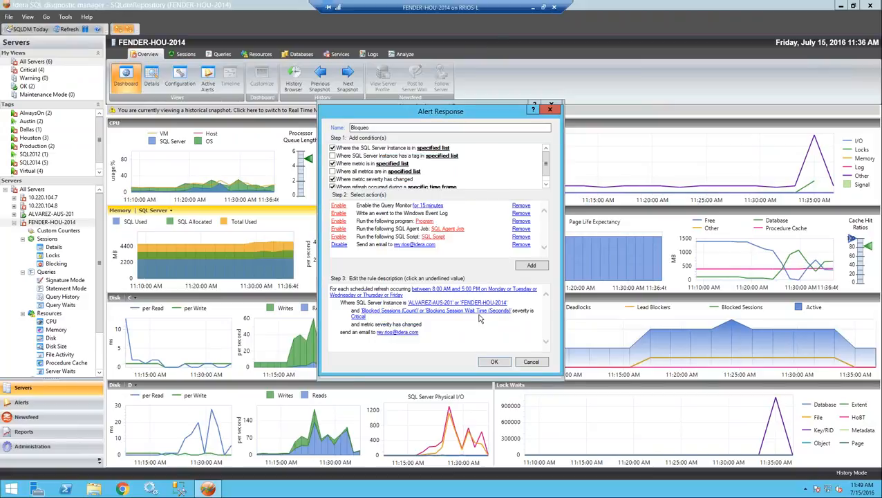
left_click(357, 316)
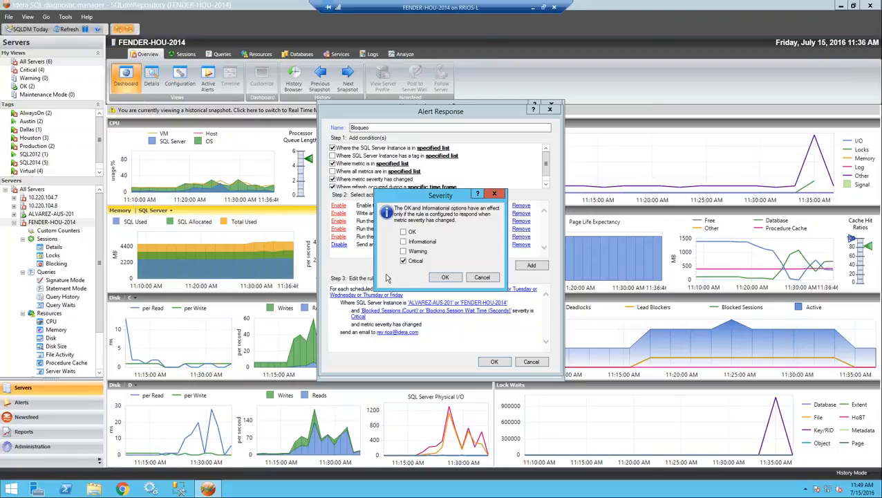
left_click(483, 277)
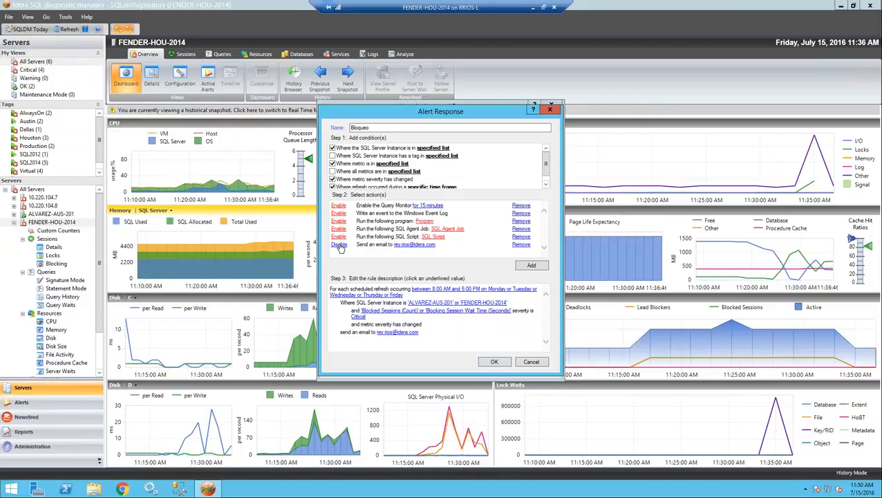
Step: Open the Bloqueo rule's email action and read through the message template and its Timestamp, Metric, Severity and Value variables
left_click(401, 246)
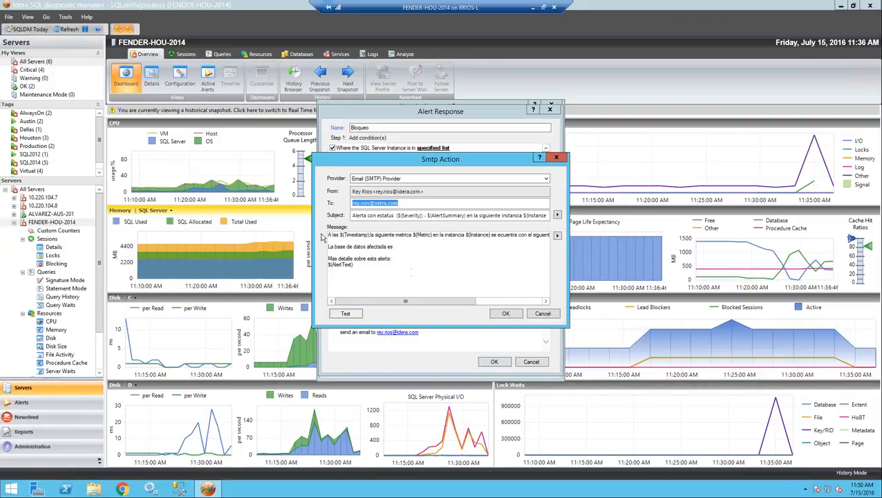
left_click(356, 235)
double_click(356, 235)
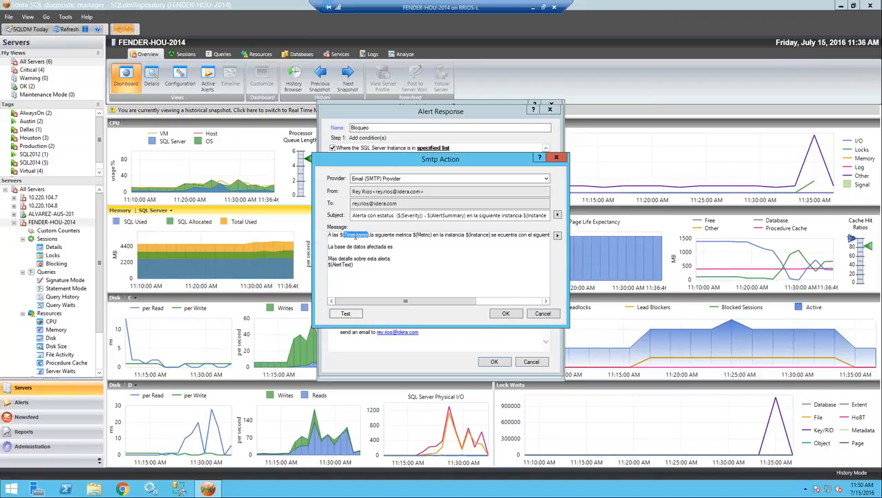
left_click(423, 235)
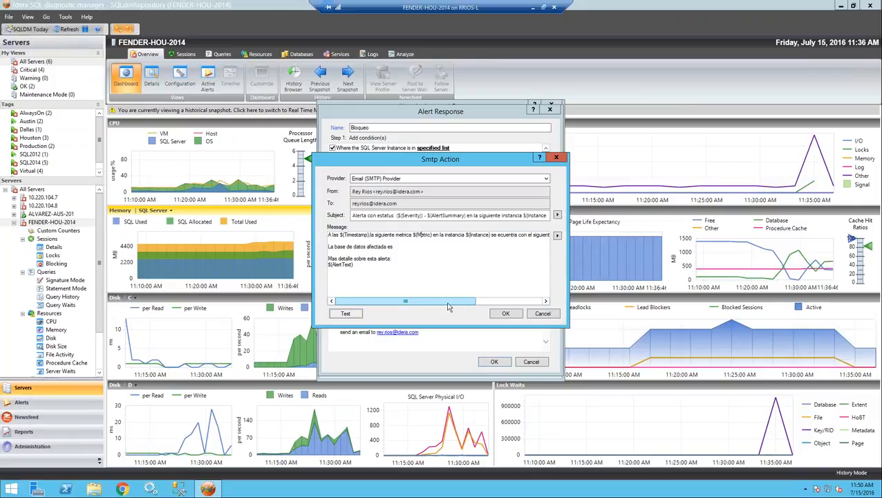
left_click_drag(448, 306, 513, 307)
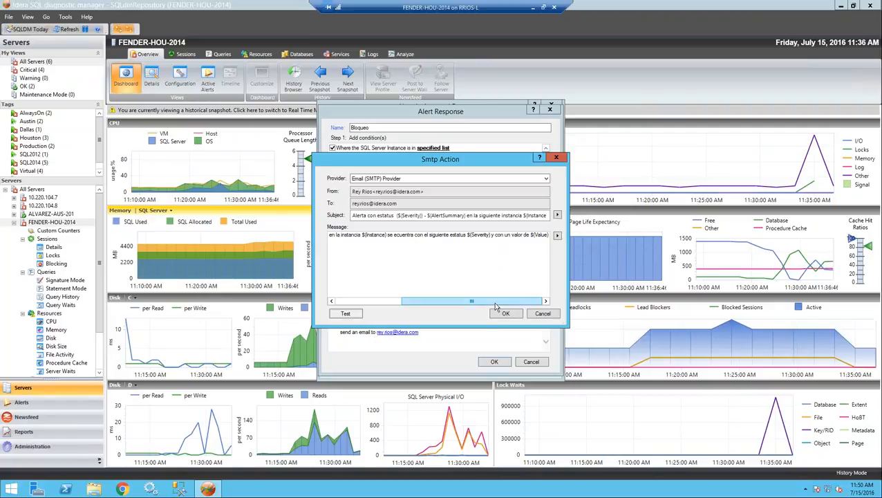
Step: Insert the Database variable after "La base de datos afectada es" in the email message, review the AlertText variable, and cancel the email action
left_click_drag(494, 303, 423, 302)
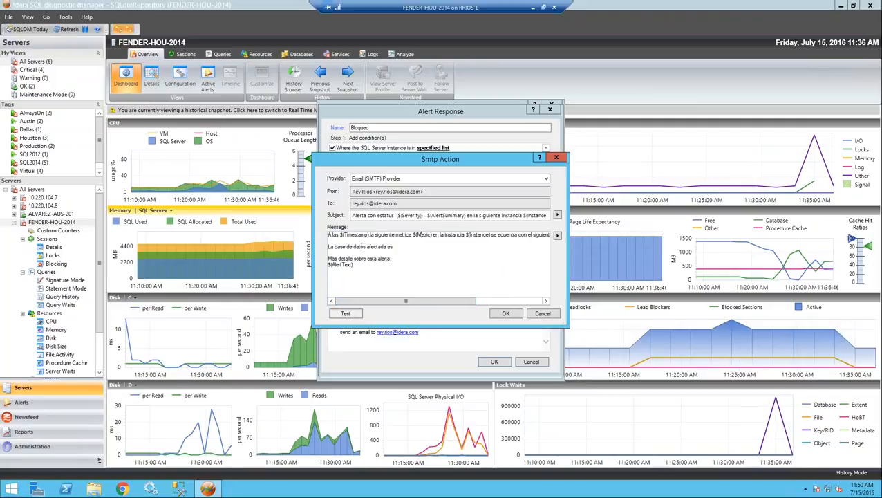
left_click(557, 235)
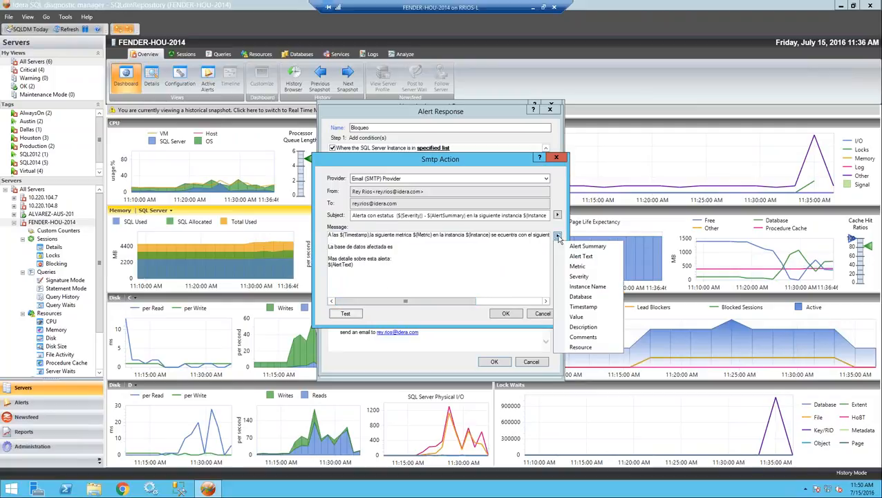
left_click(404, 249)
left_click(557, 235)
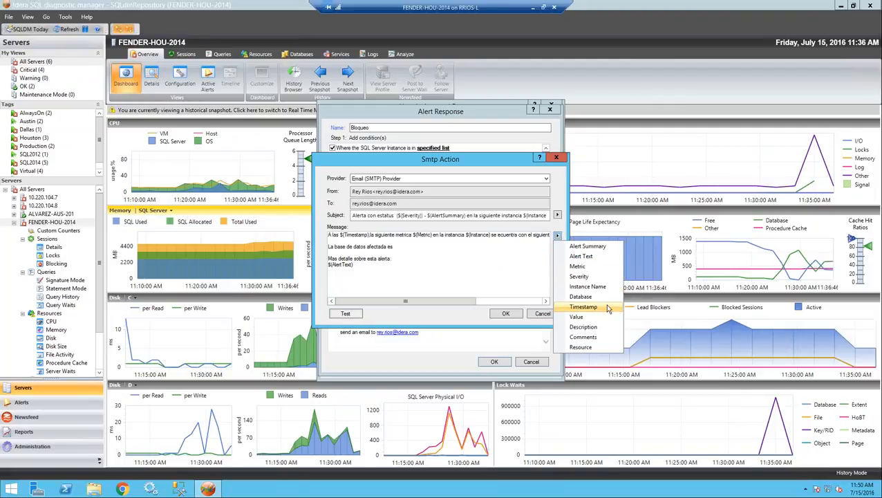
left_click(581, 297)
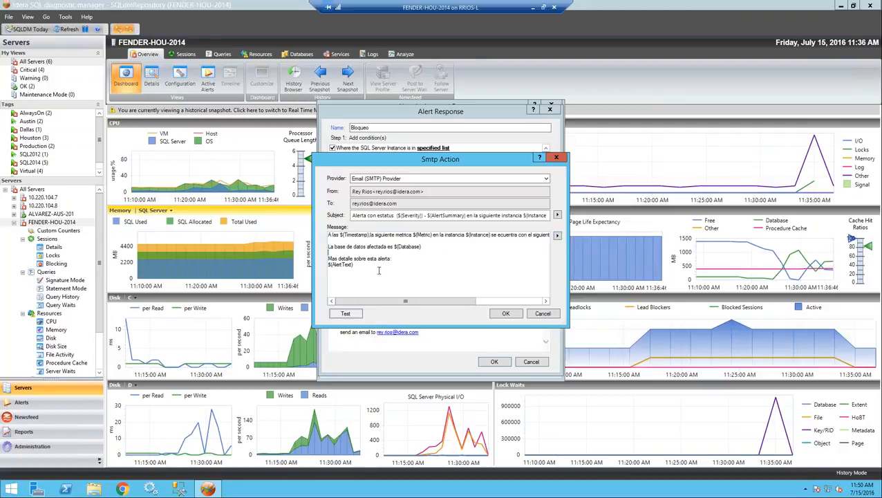
left_click_drag(368, 267, 327, 266)
left_click(539, 313)
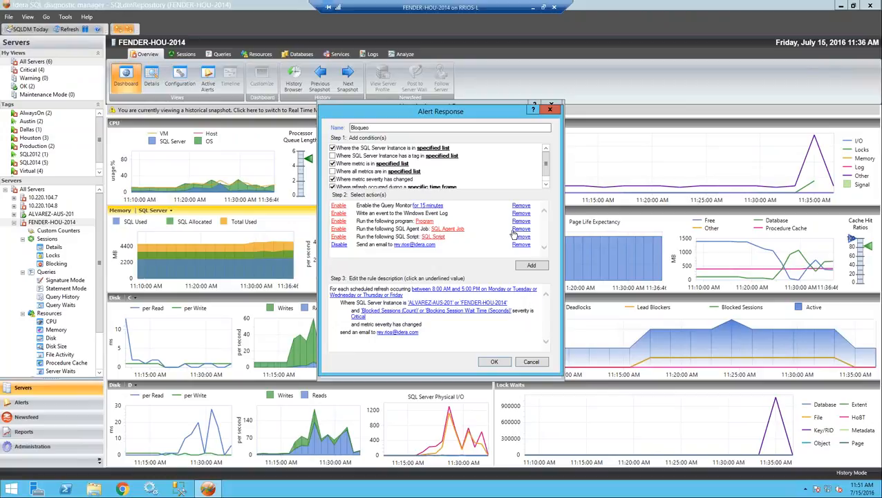
Step: Enter C:\test\test.bat as the program for the Bloqueo rule's program action, and discard it
left_click(423, 221)
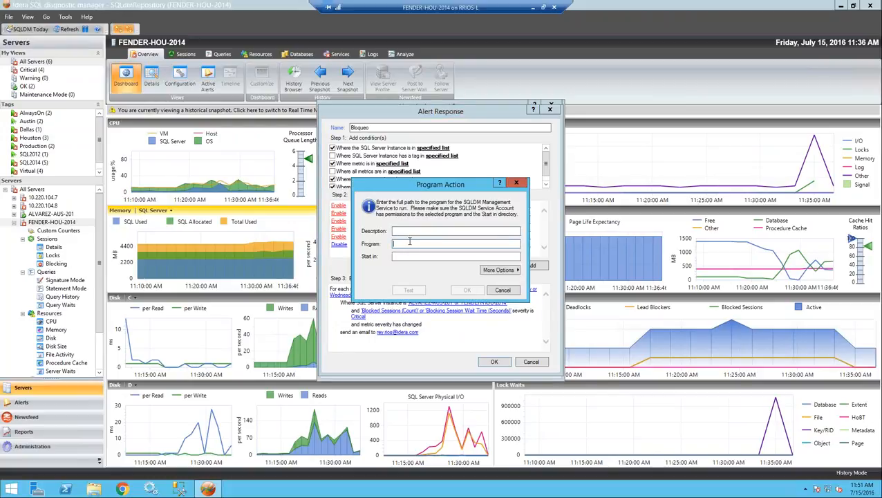
type("C:\\test\\test.bat")
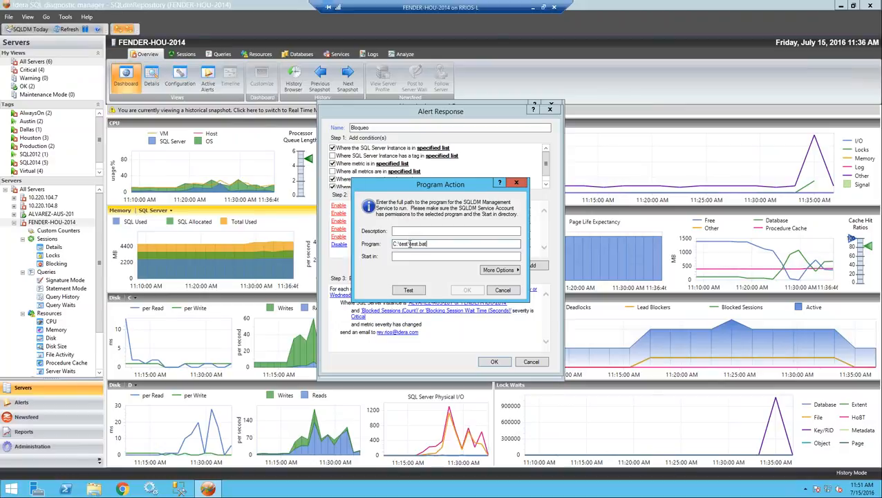
left_click(506, 291)
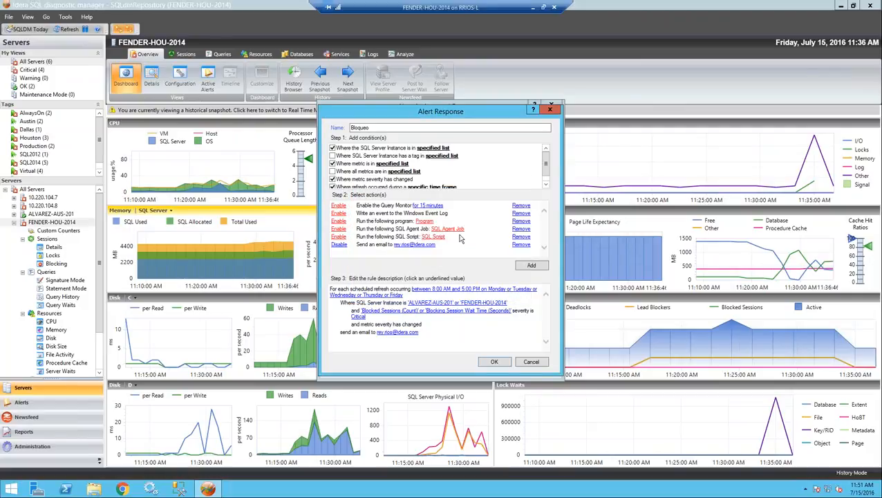
Step: Set the Bloqueo rule's SQL Agent job action to the syspolicy_purge_history job on server FENDER-HOU-2014
left_click(449, 229)
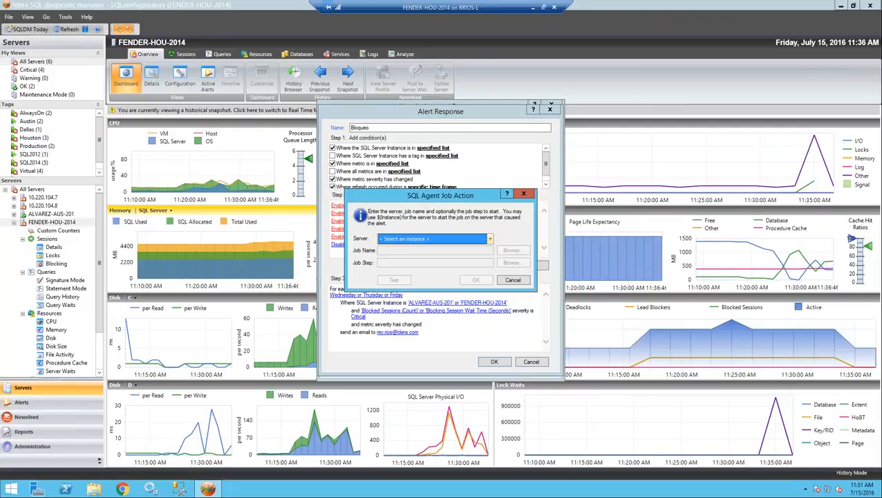
left_click(454, 241)
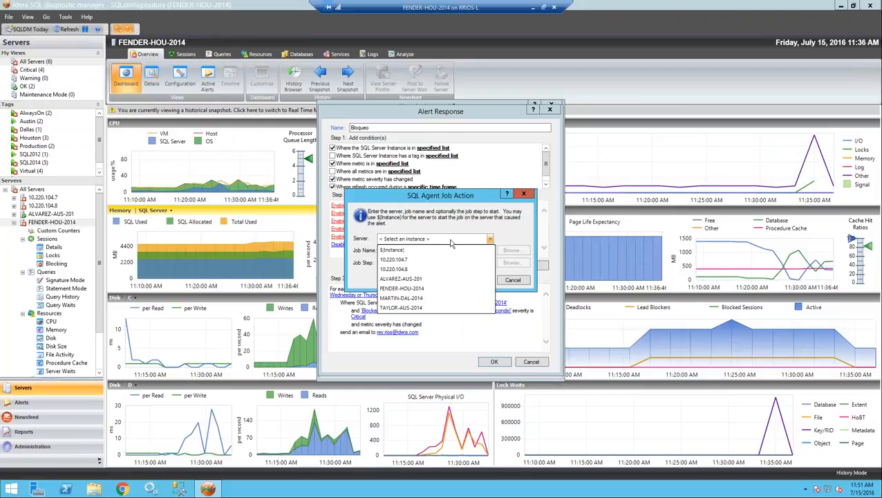
left_click(405, 288)
left_click(510, 250)
left_click(521, 176)
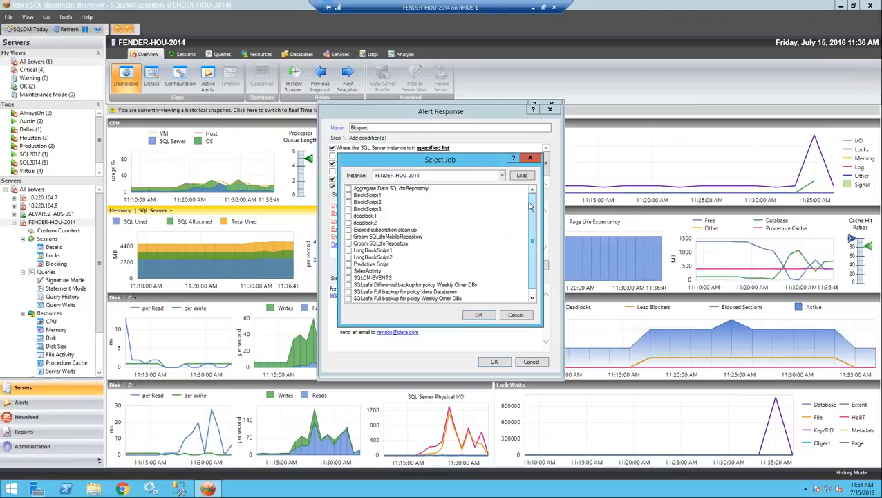
scroll(520, 266, "down", 1)
left_click(350, 299)
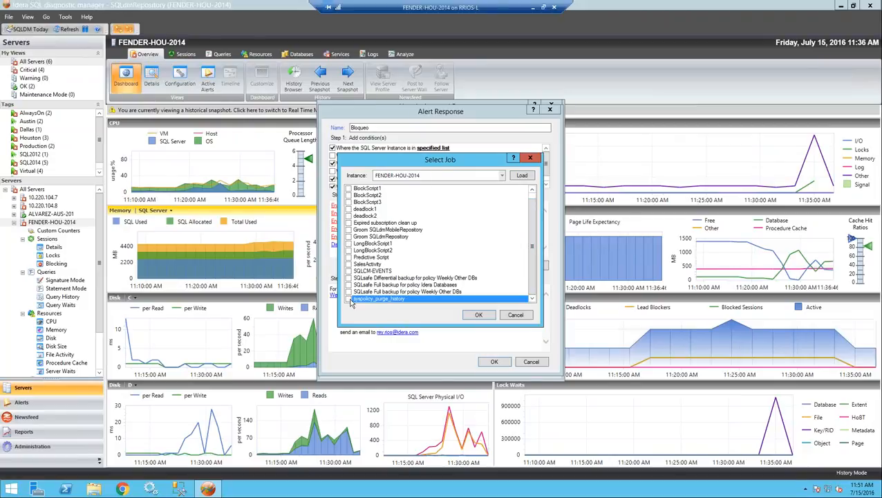
left_click(478, 314)
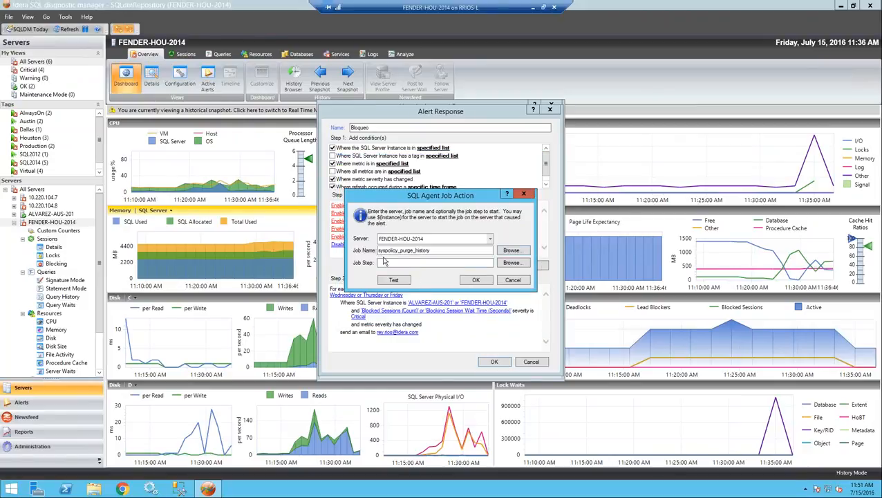
Step: Choose Purge history as the SQL Agent job's step, and cancel both the job action and the Bloqueo rule
left_click(512, 264)
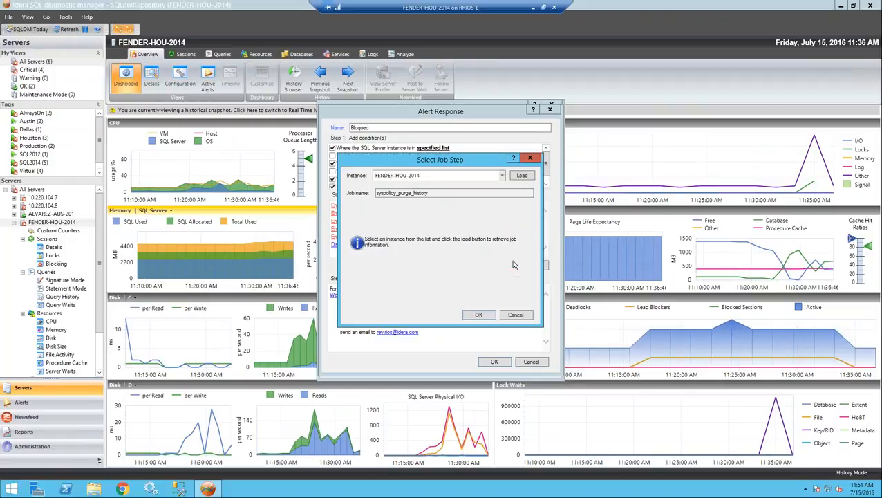
left_click(524, 177)
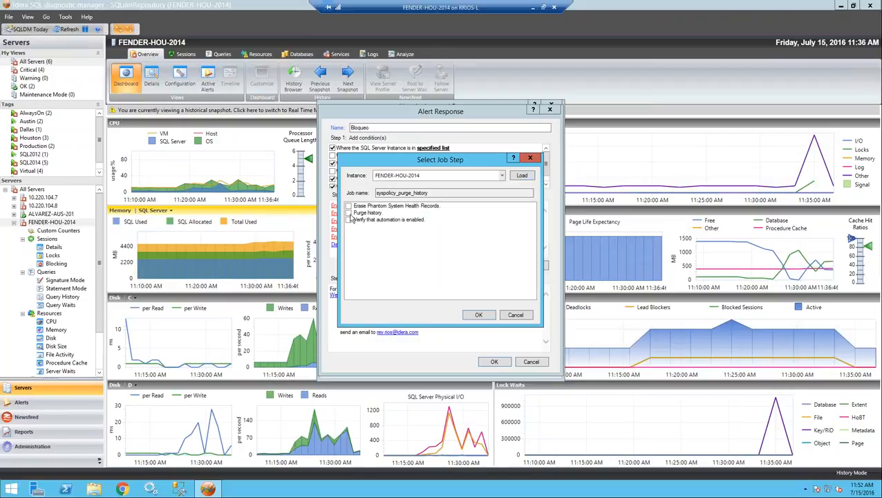
left_click(349, 213)
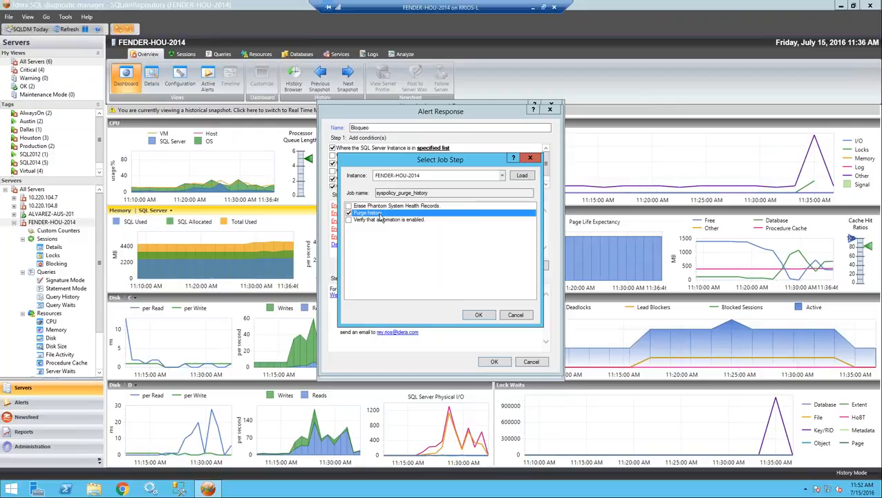
left_click(478, 315)
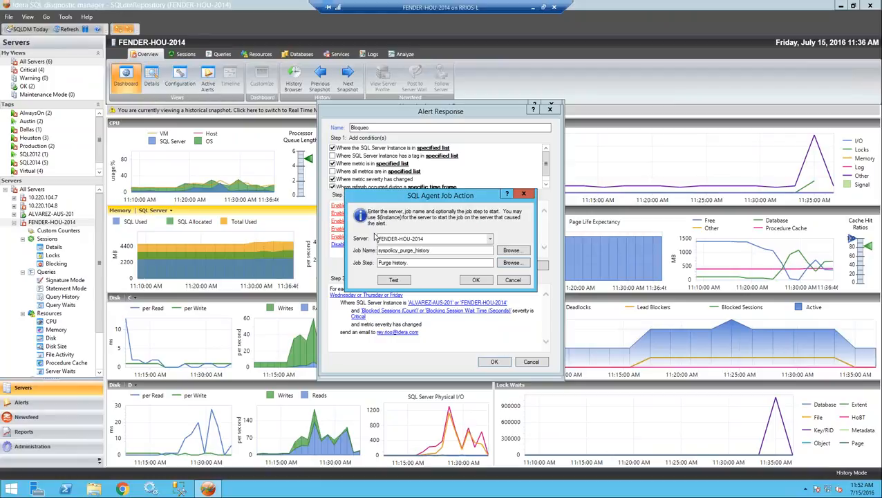
left_click(512, 280)
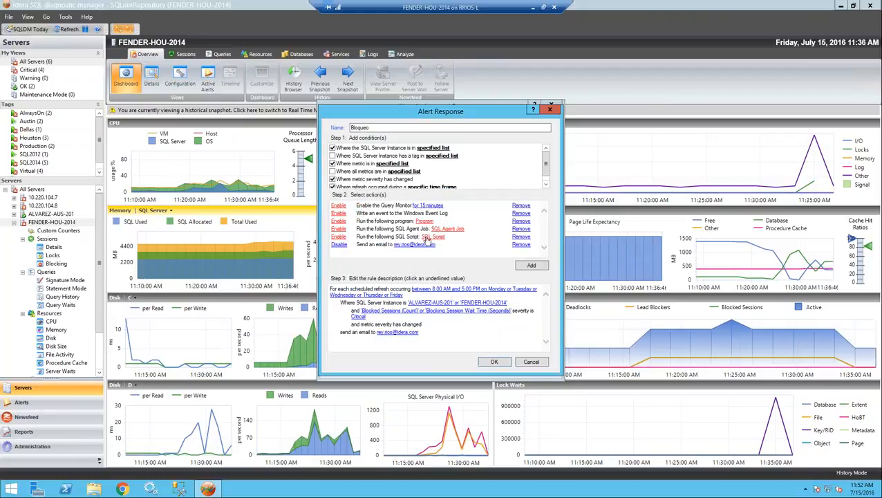
left_click(536, 366)
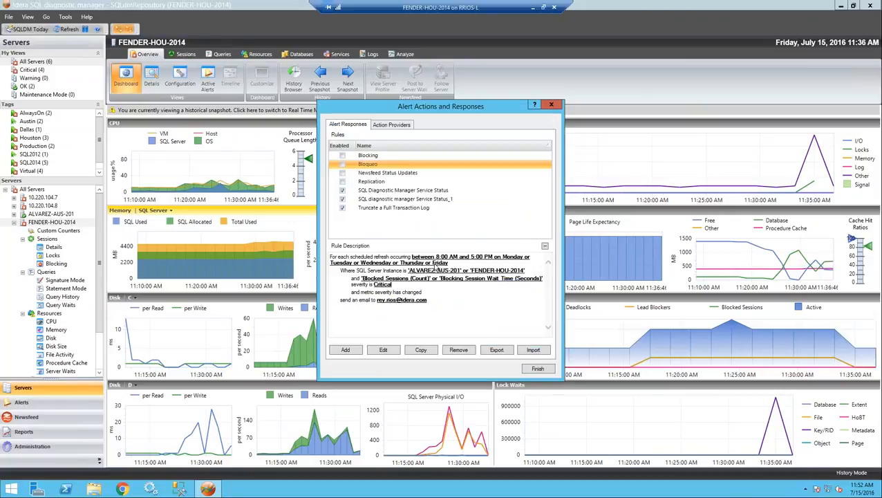
Step: Open the Truncate a Full Transaction Log rule and turn off its specified SQL Server instance condition
double_click(408, 208)
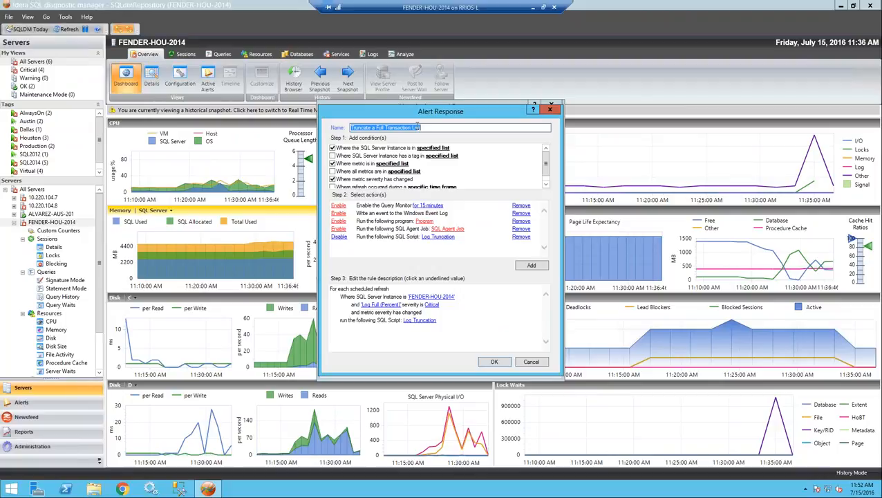
left_click(332, 148)
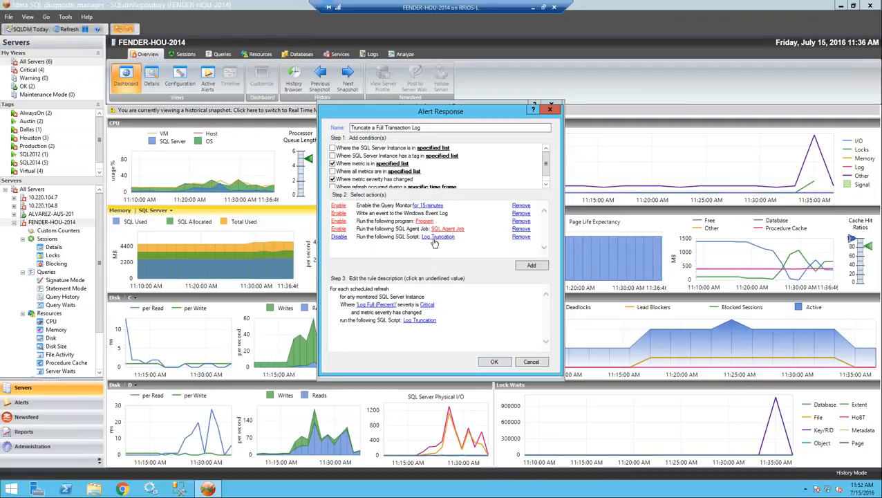
Step: Examine the Log Truncation script's database and server parameters and the available alert variables, and close the alert response settings without saving the rule
left_click(419, 320)
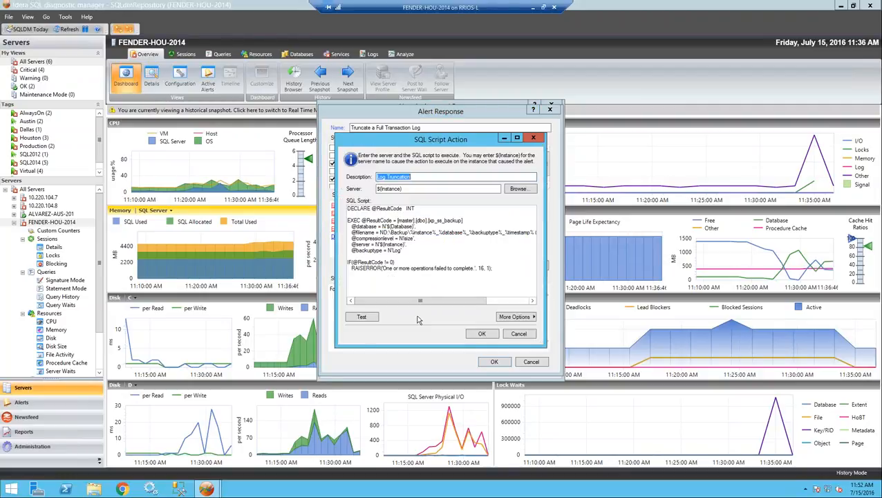
key("Tab")
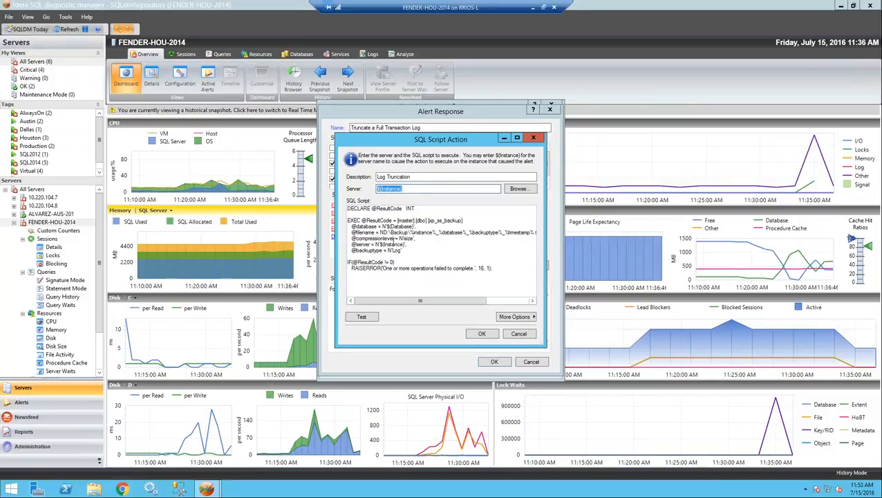
left_click_drag(350, 227, 377, 227)
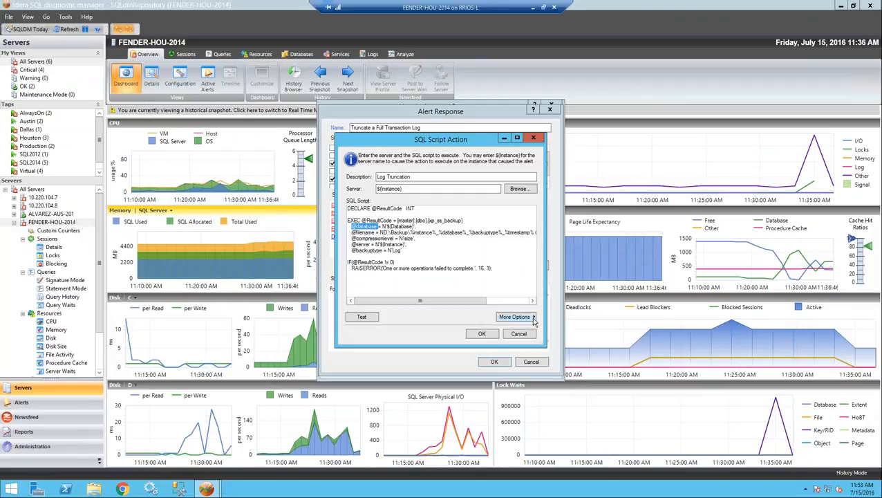
left_click(532, 318)
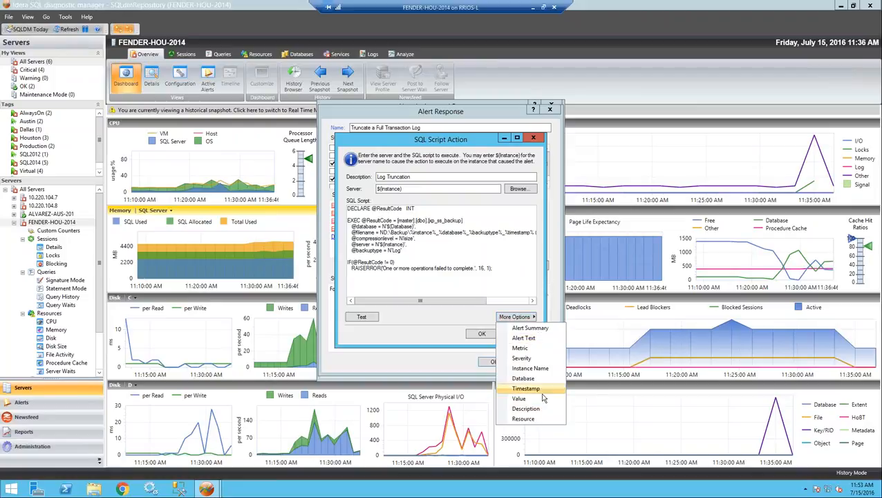
left_click(391, 244)
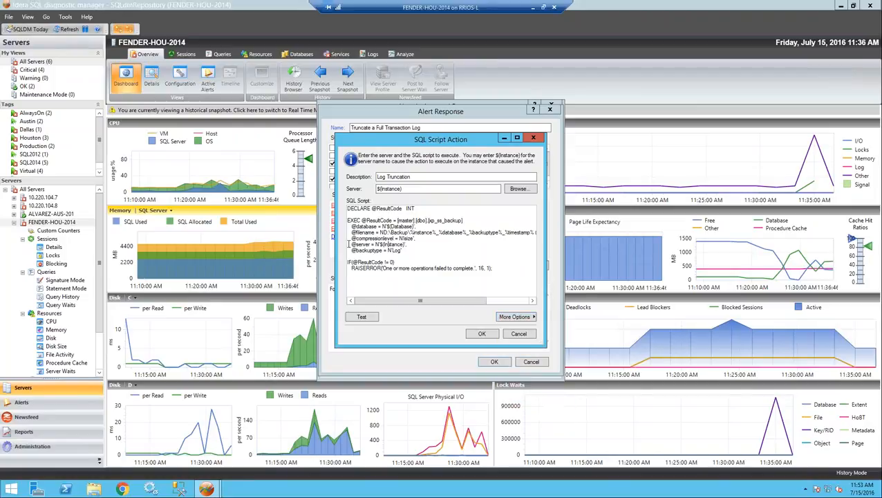
left_click_drag(377, 244, 403, 244)
left_click(526, 316)
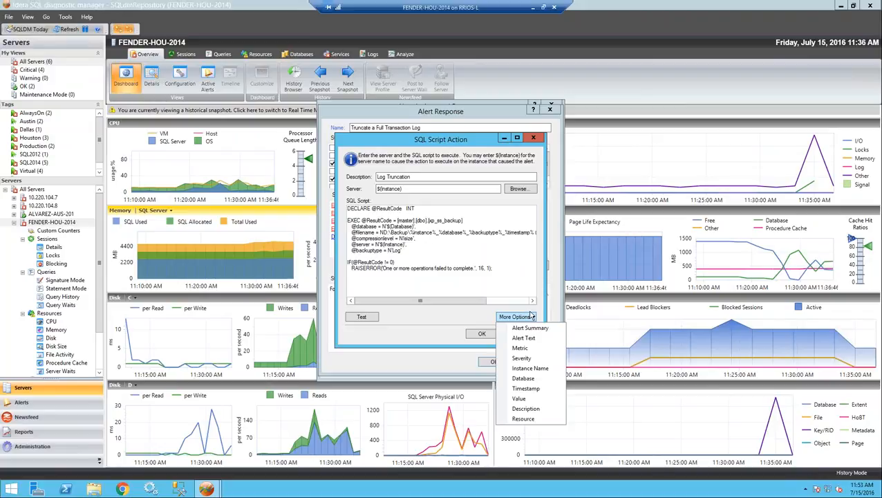
left_click(512, 273)
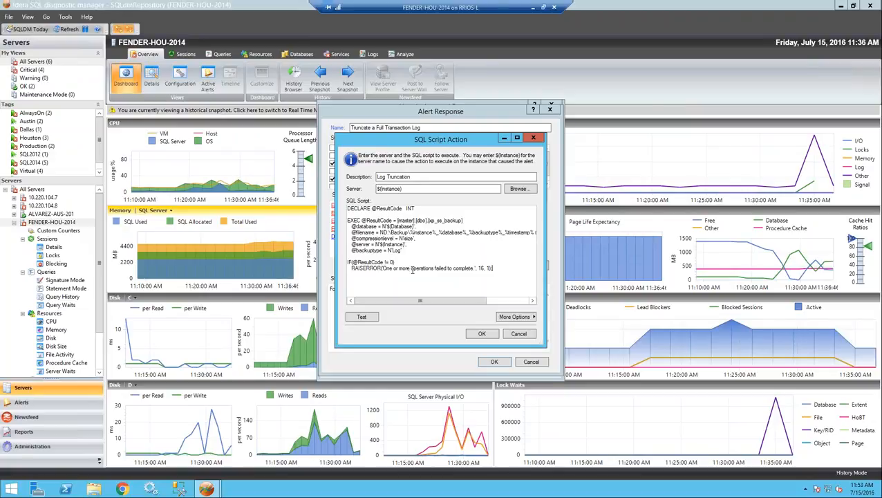
left_click(519, 334)
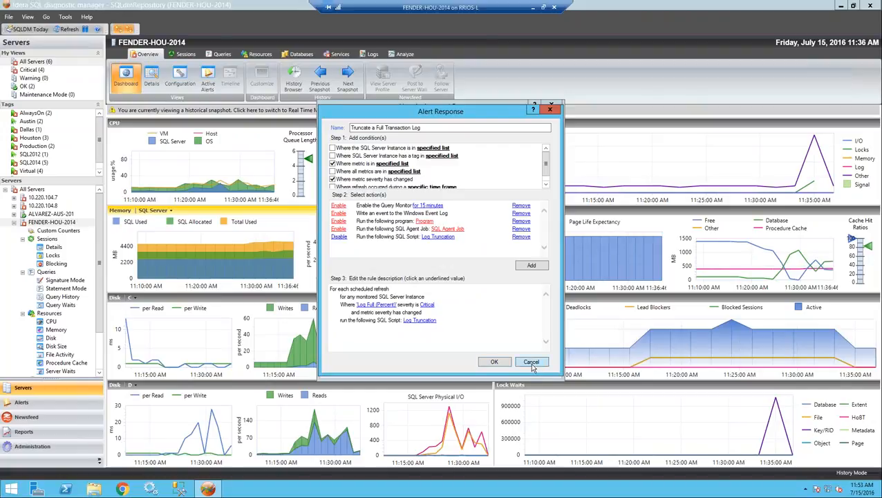
left_click(530, 363)
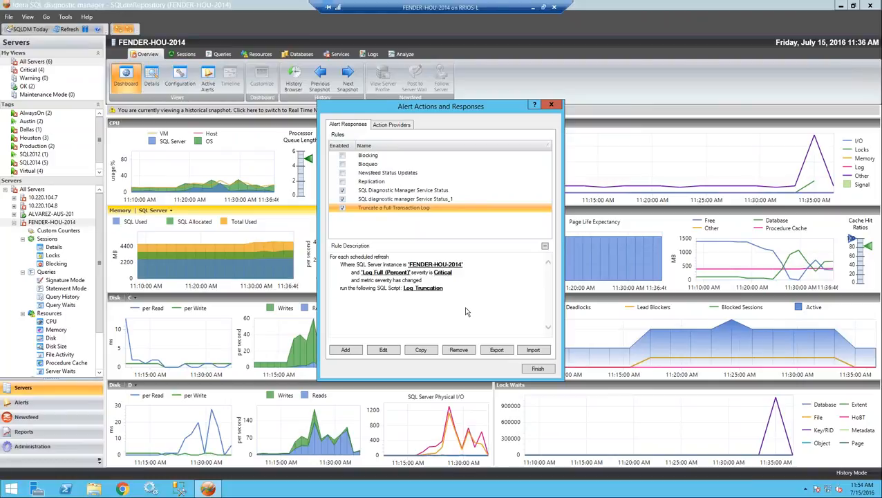
left_click(551, 104)
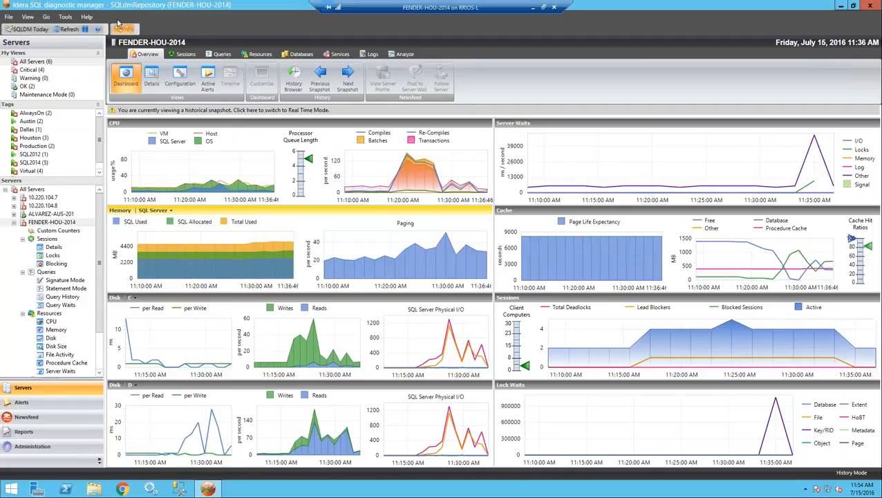
Step: Show the session details for FENDER-HOU-2014 and inspect sessions 70 and 61 with their last commands
left_click(182, 57)
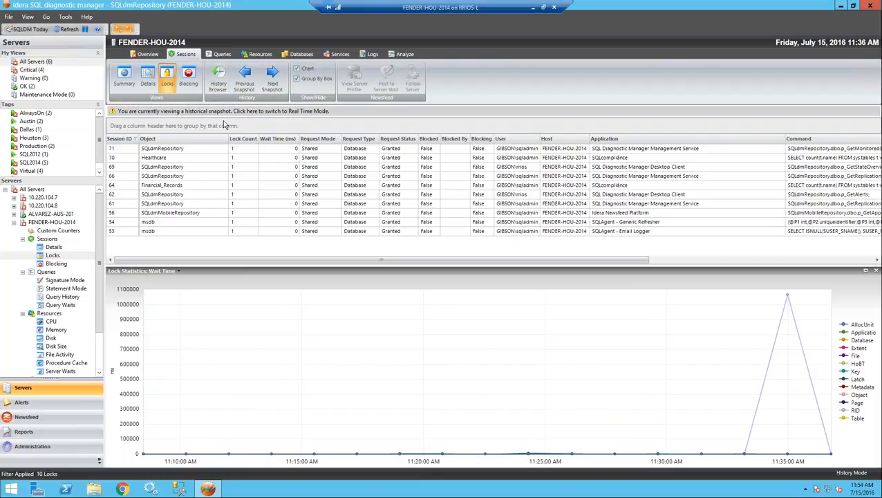
left_click(147, 78)
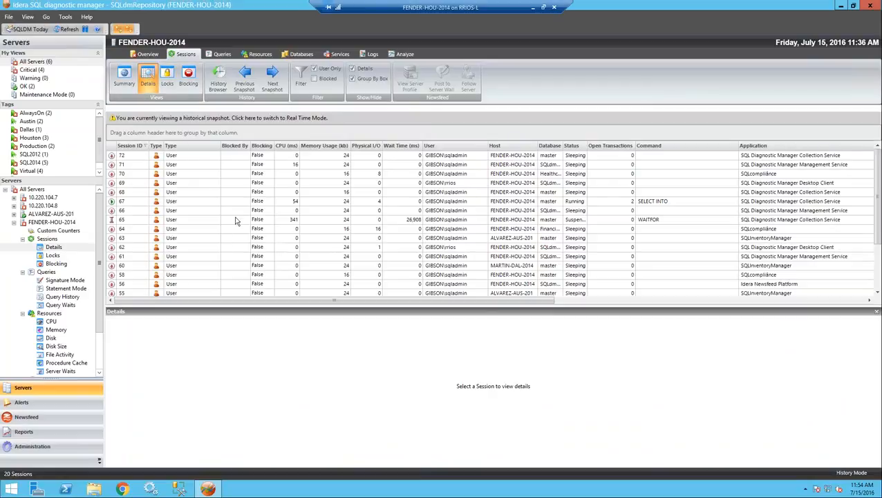
left_click(227, 207)
left_click(189, 173)
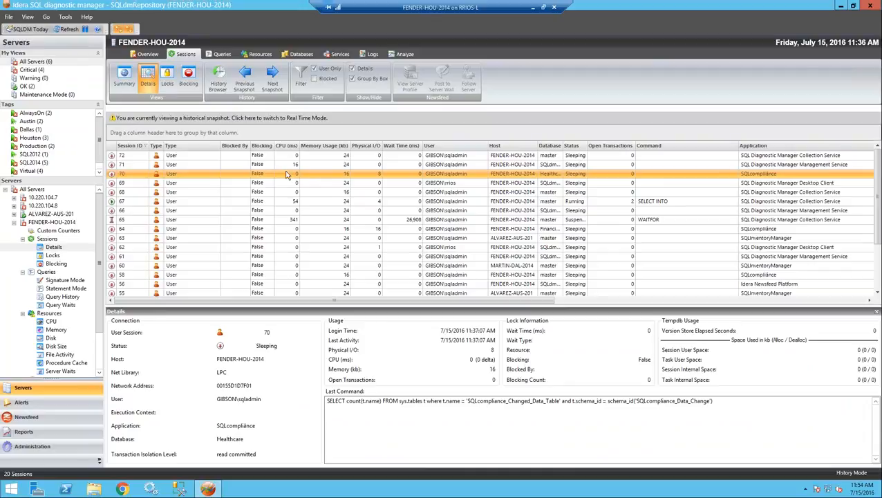
left_click(196, 257)
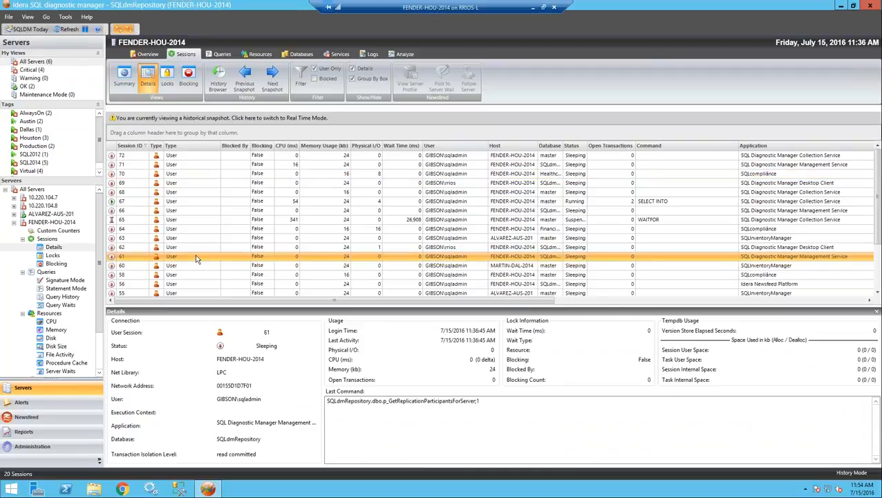
Step: Step back through the session snapshots to 11:24 AM and inspect the details of sessions 66, 64 and 72
left_click(246, 78)
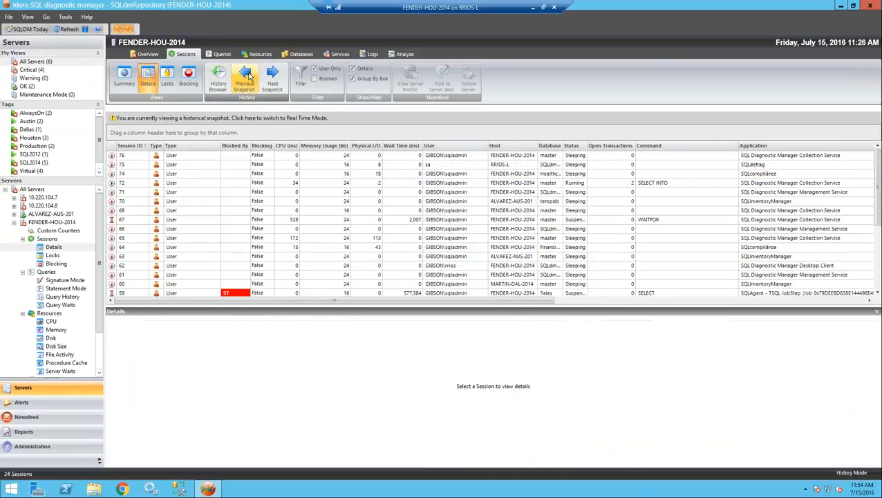
left_click(247, 78)
left_click(223, 238)
left_click(320, 257)
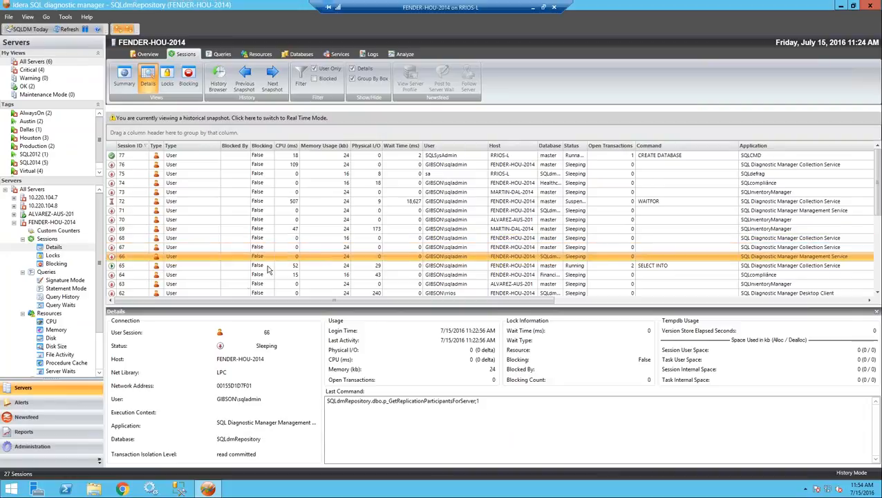
left_click(245, 275)
left_click(243, 201)
Step: Go back to the 11:17 AM session snapshot and inspect blocked session 59, highlighting its last command
left_click(245, 78)
left_click(244, 78)
left_click(232, 275)
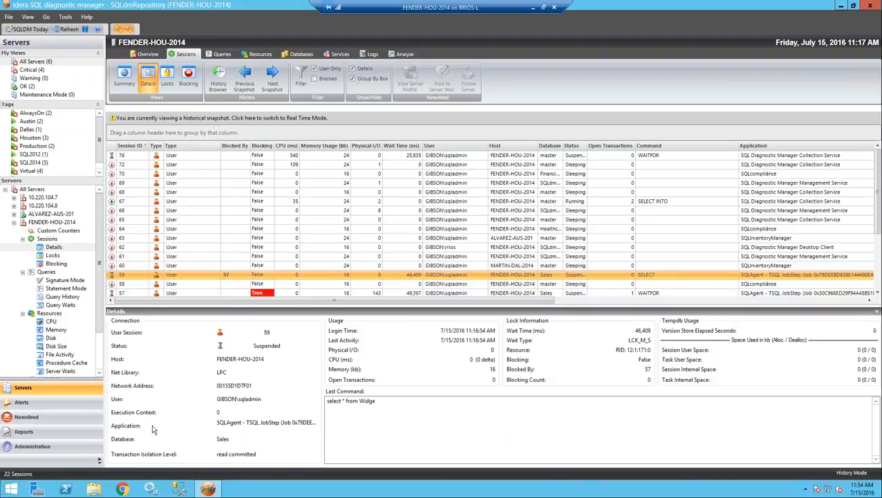
key("ctrl+a")
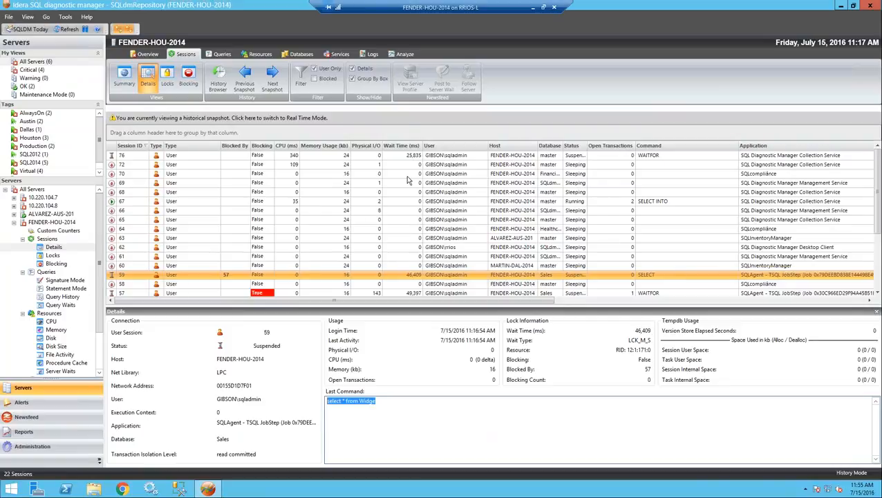
Step: Show the server's queries in Signature Mode, return to real-time mode and reset the query filters to their defaults
left_click(219, 55)
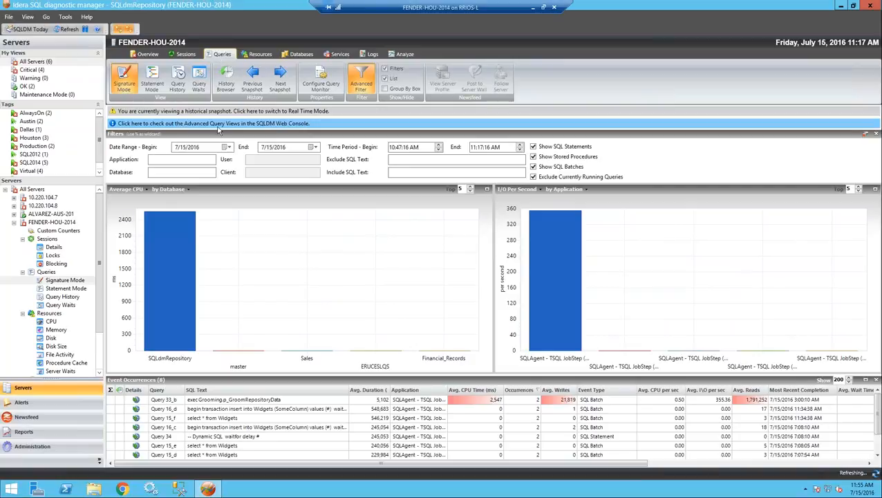
left_click(282, 113)
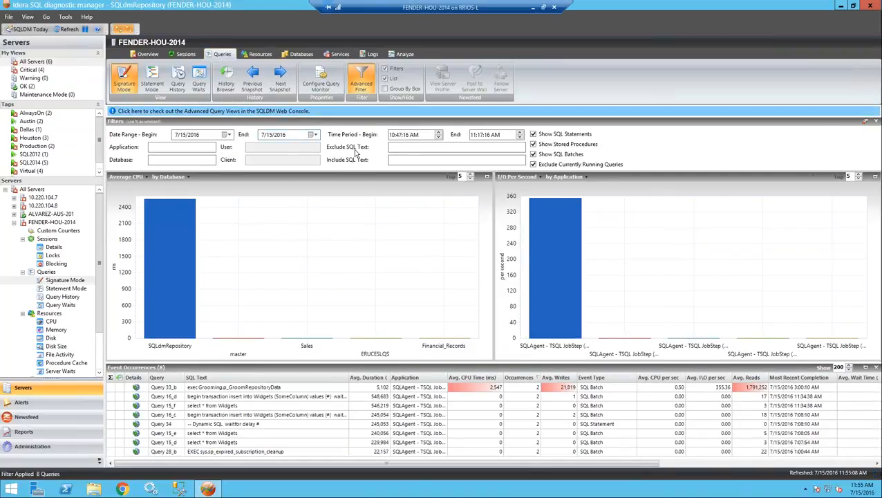
left_click(865, 122)
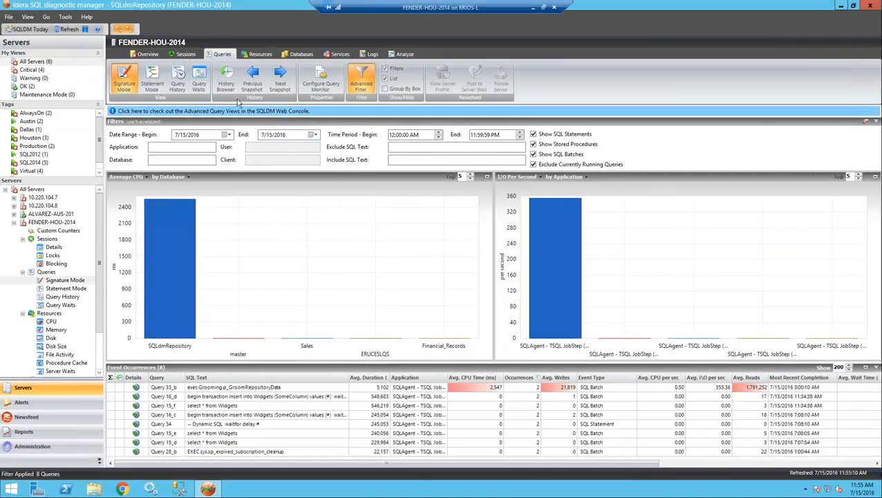
Step: Set the query filter's begin date to 7/1/2016 and enlarge the Event Occurrences list
left_click(227, 135)
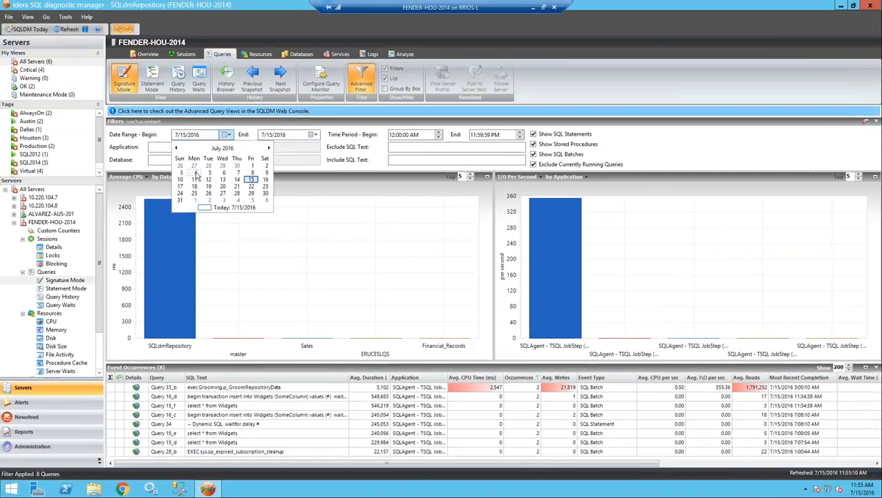
left_click(251, 166)
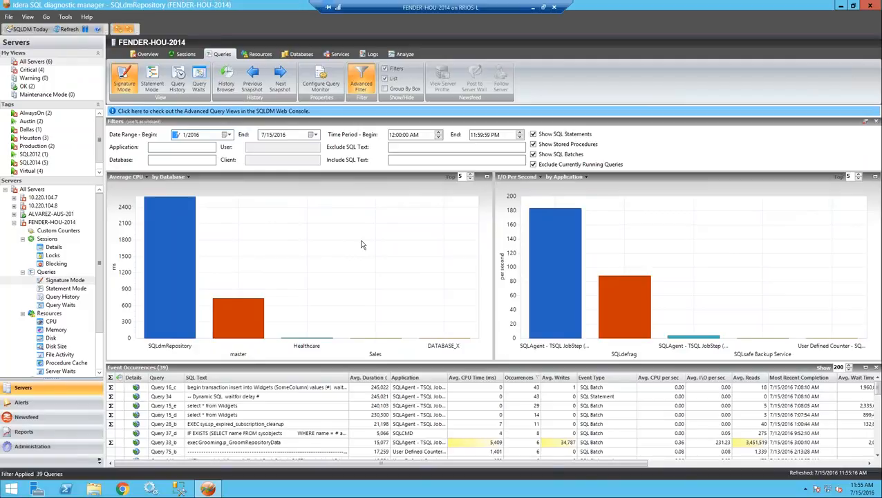
left_click_drag(317, 371, 311, 308)
type("7/")
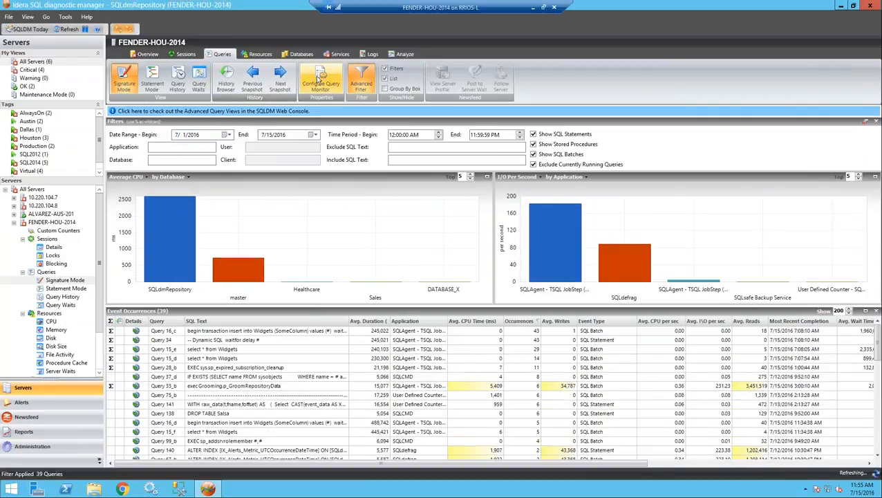
Step: Examine the Query Monitor's collection options and poorly-performing duration threshold, and open its advanced filters for applications, databases and SQL text
left_click(319, 78)
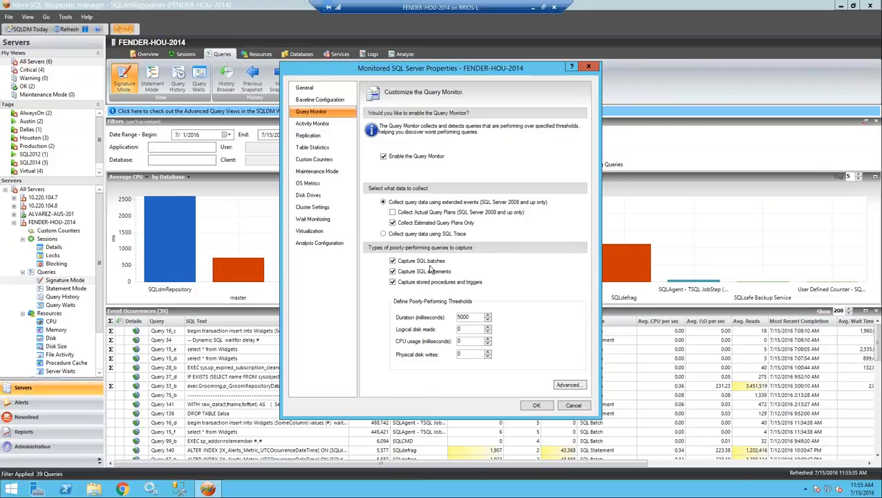
left_click_drag(471, 317, 432, 319)
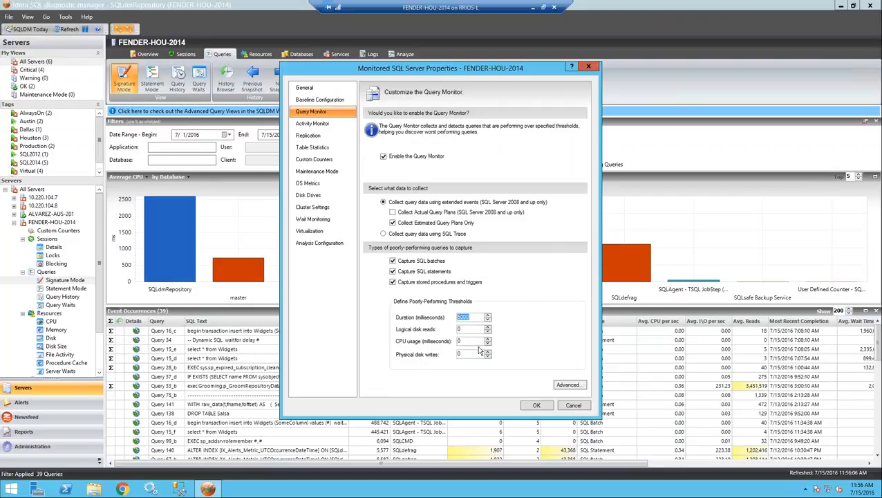
left_click(565, 384)
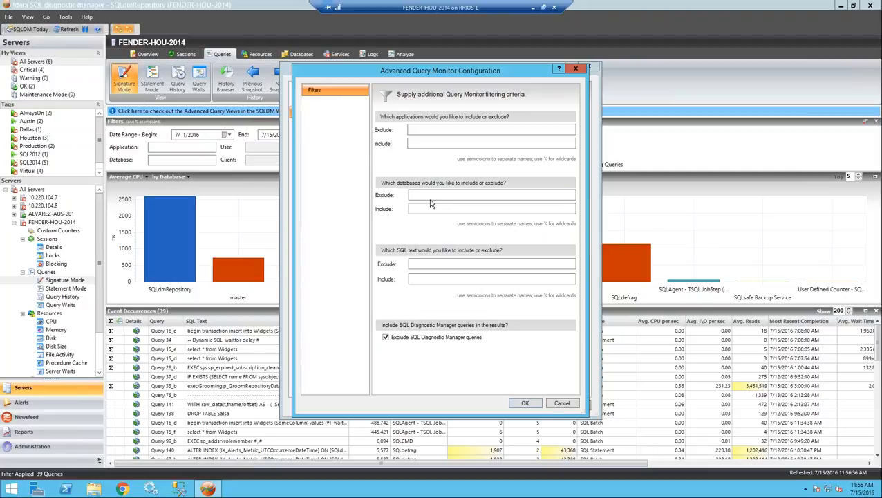
Step: Cancel the advanced Query Monitor filter settings and accept the monitored server's properties
left_click(553, 404)
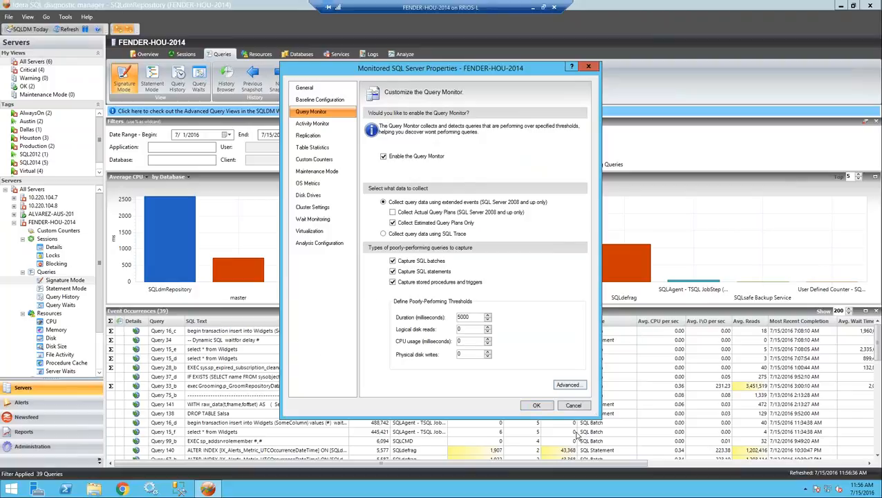
left_click(537, 405)
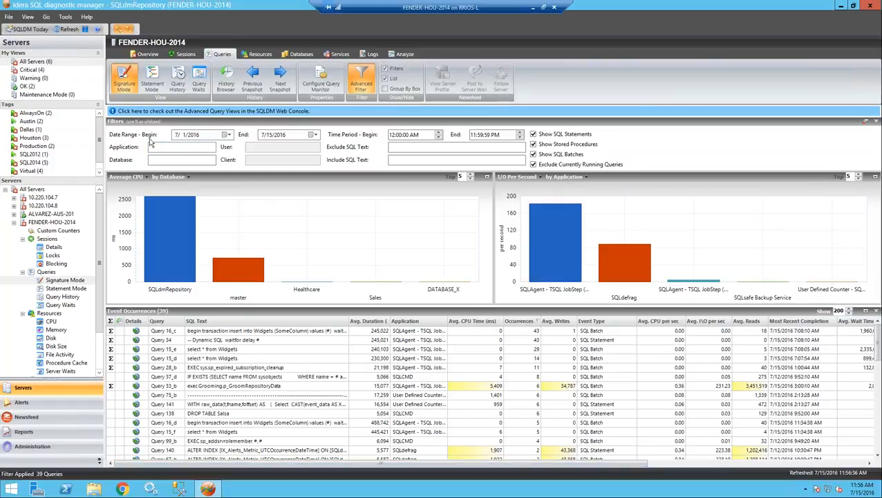
Step: Sort the event occurrences by average duration, longest first
left_click(188, 147)
left_click(373, 322)
left_click(376, 323)
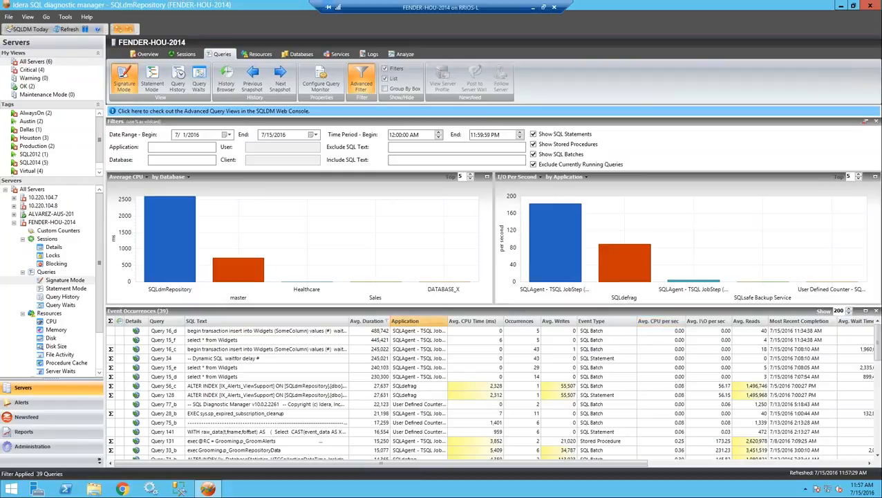
Step: Move the Occurrences column ahead of Avg. Duration and sort the list by occurrences, highest first
left_click_drag(476, 324, 357, 325)
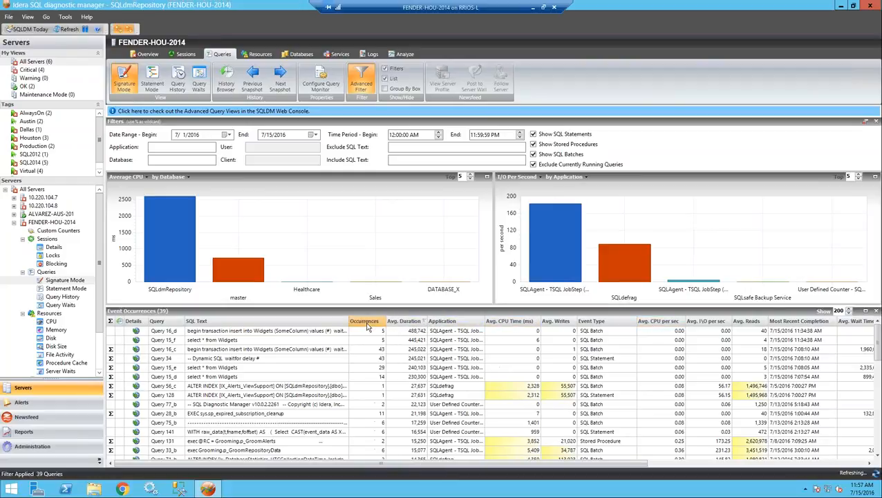
left_click(366, 322)
left_click(365, 322)
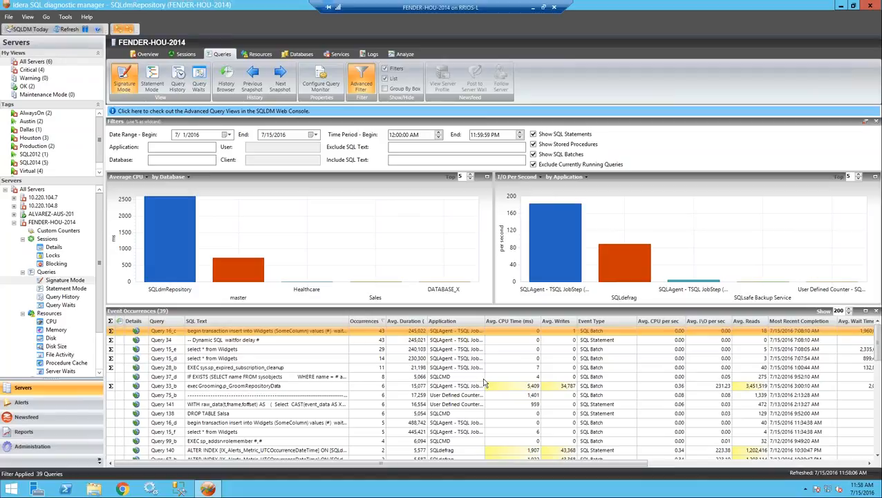
Step: Show the query text of Query 71_b, highlight the masked RAISERROR parameters, and close the text
left_click_drag(632, 464, 161, 454)
scroll(269, 423, "down", 2)
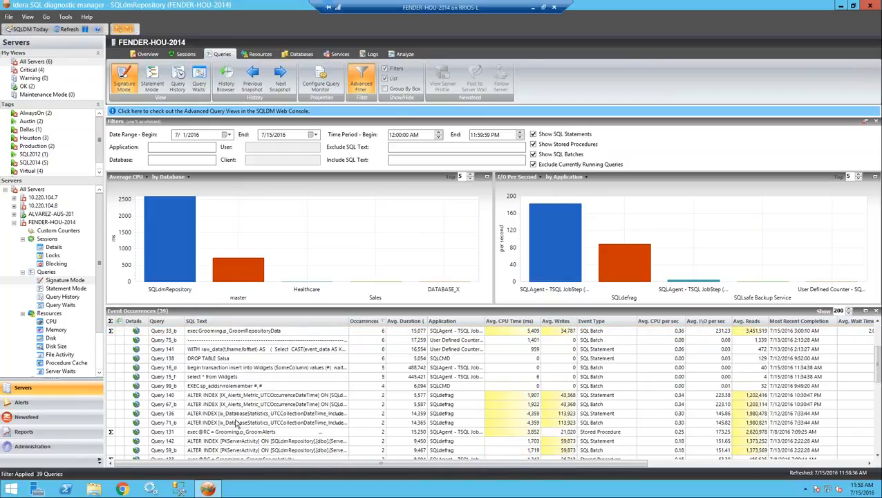
left_click(244, 423)
right_click(243, 423)
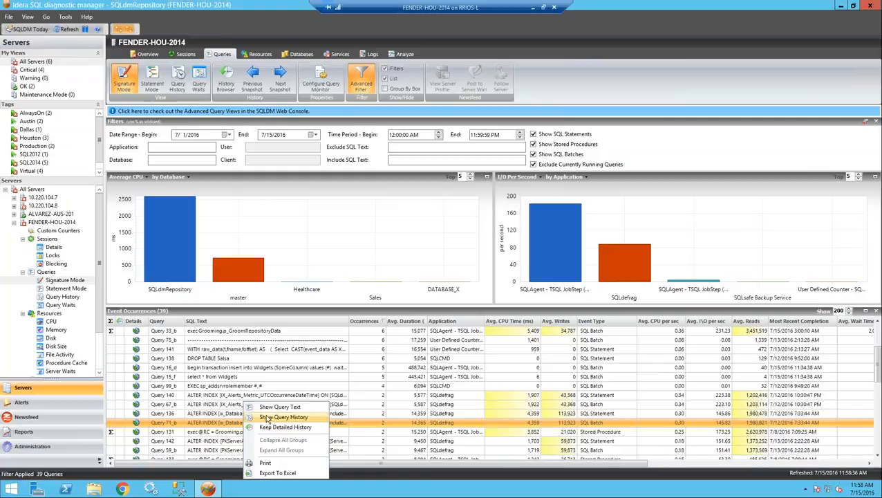
left_click(278, 408)
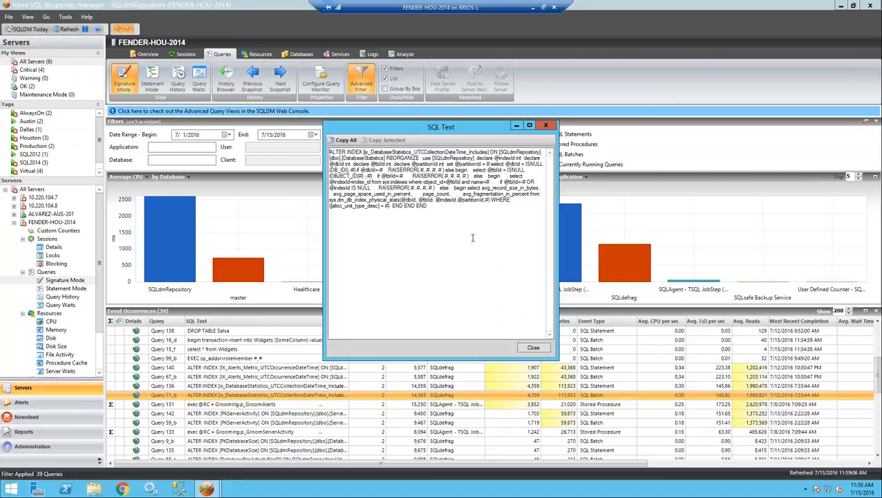
left_click_drag(417, 169, 442, 170)
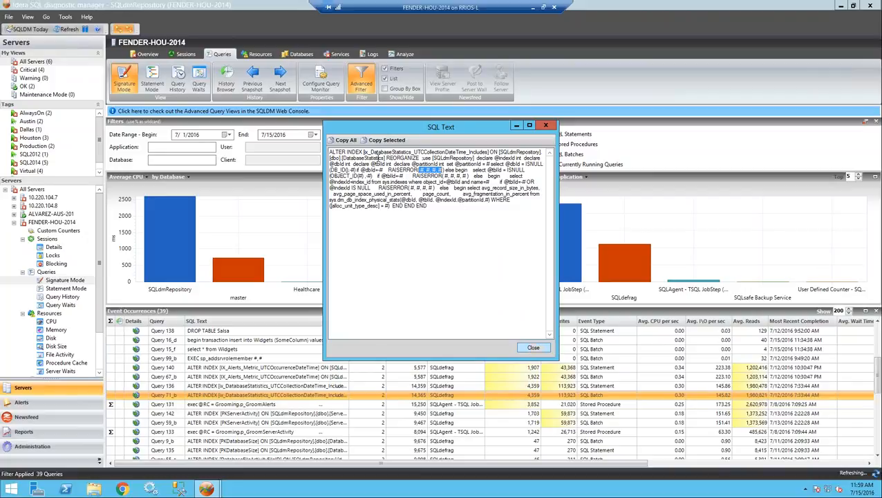
left_click(533, 347)
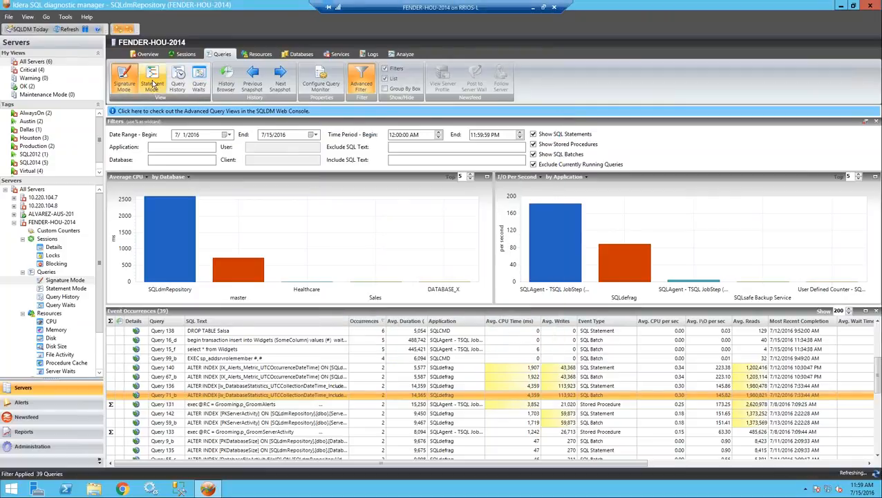
Step: Switch the queries view to Statement Mode and sort the events by SQL text in ascending order
left_click(154, 82)
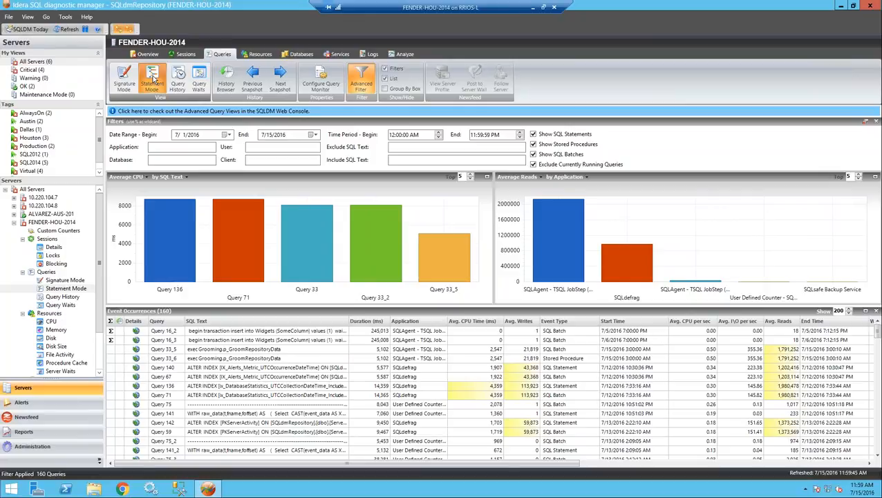
left_click(228, 323)
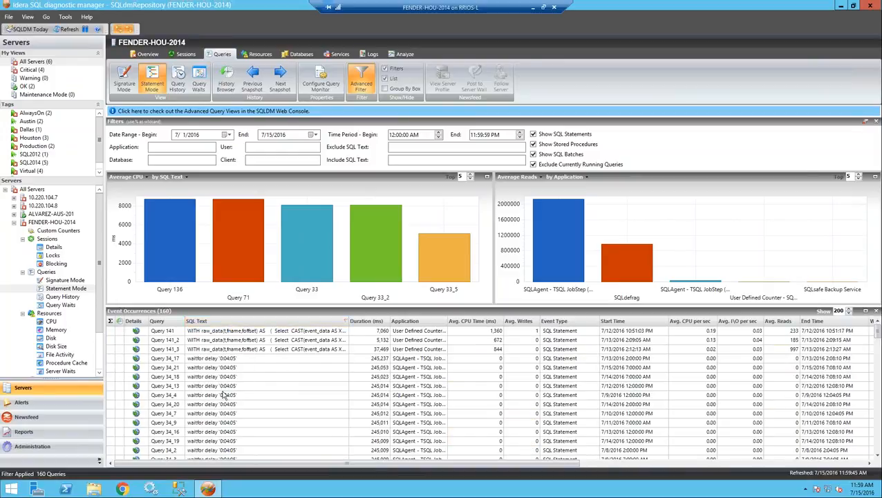
left_click(236, 320)
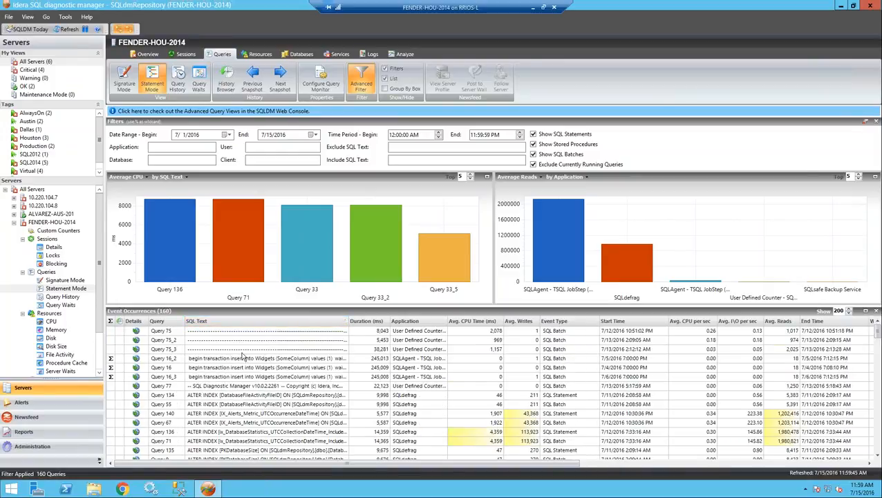
Step: Show the query text of Query 16_25, highlight the full Widgets insert statement with its waitfor delay, and close it
scroll(244, 360, "down", 5)
left_click(239, 360)
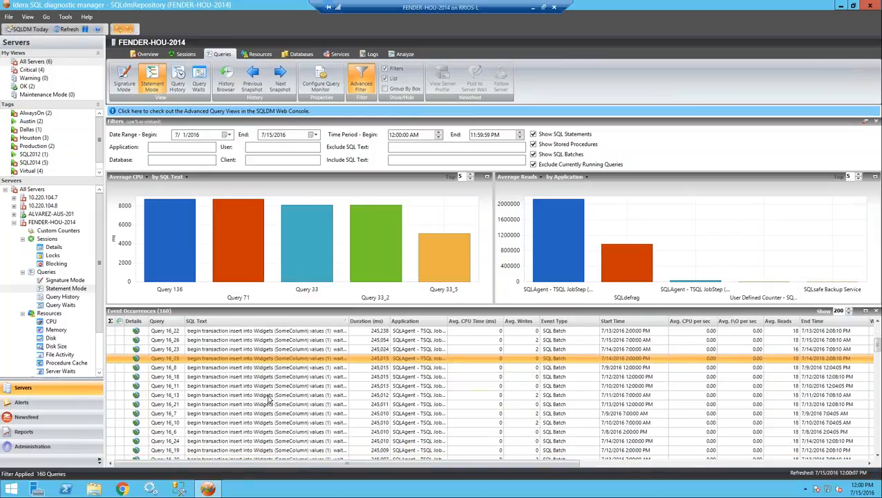
right_click(249, 359)
left_click(299, 369)
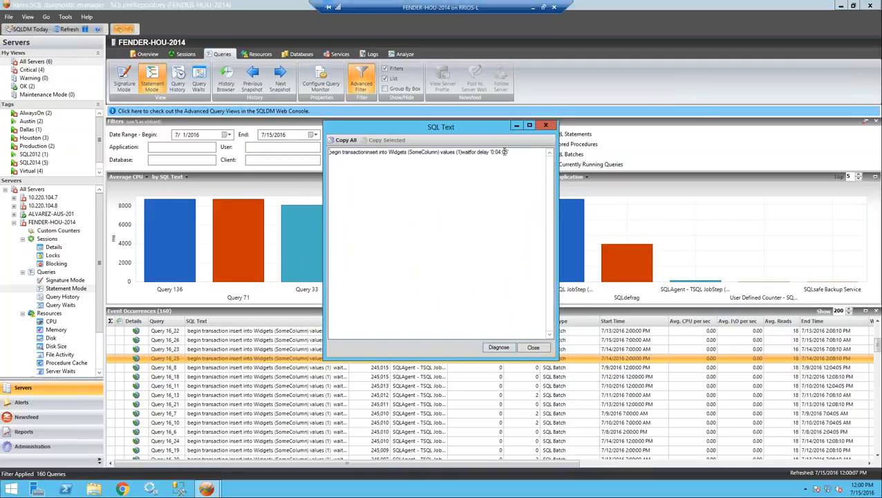
left_click_drag(510, 151, 328, 151)
left_click(536, 348)
Step: Show the full query text of the ALTER INDEX statement in Query 71, read its literal values, and close it
right_click(250, 388)
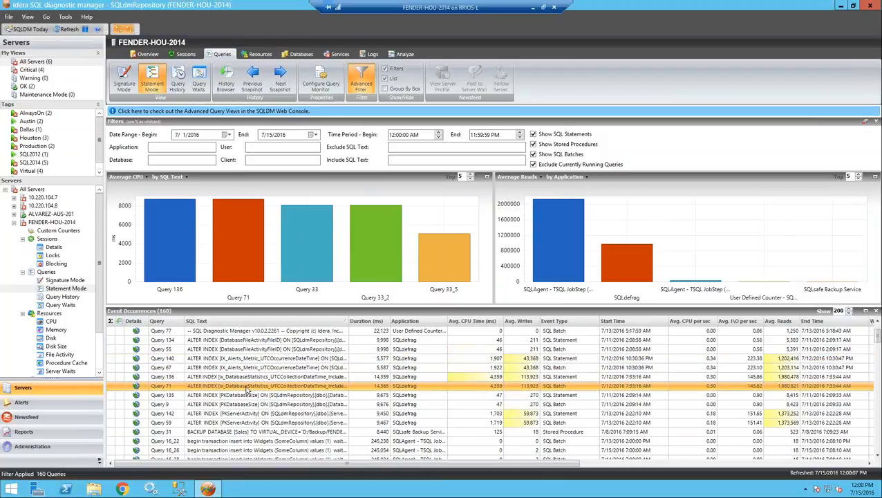
left_click(257, 390)
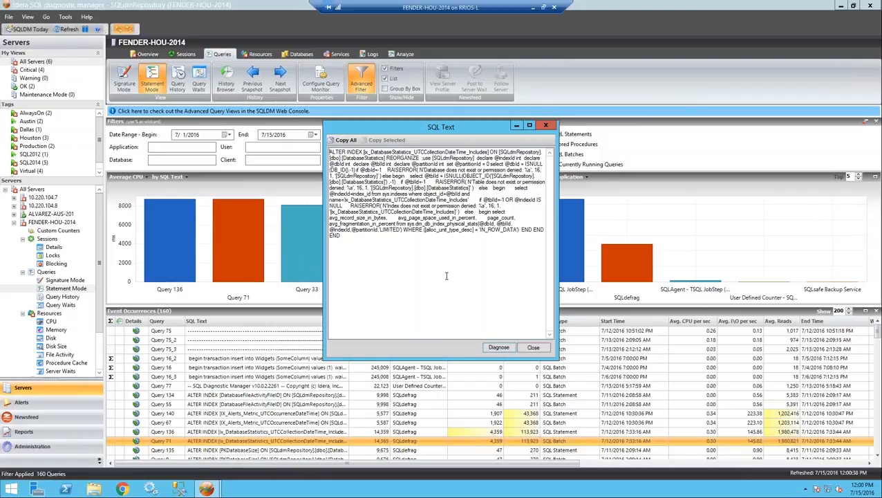
left_click(534, 348)
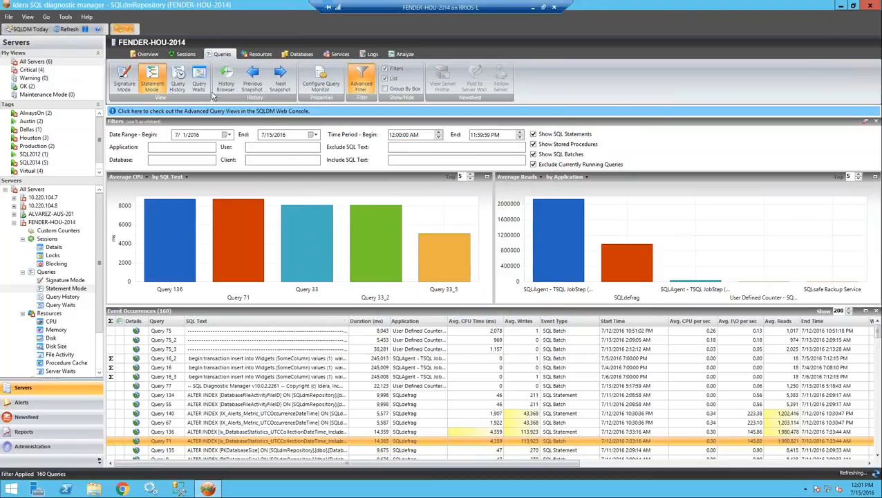
Step: Open the Query Waits view and step back through the historical snapshots to 11:43 AM
left_click(197, 80)
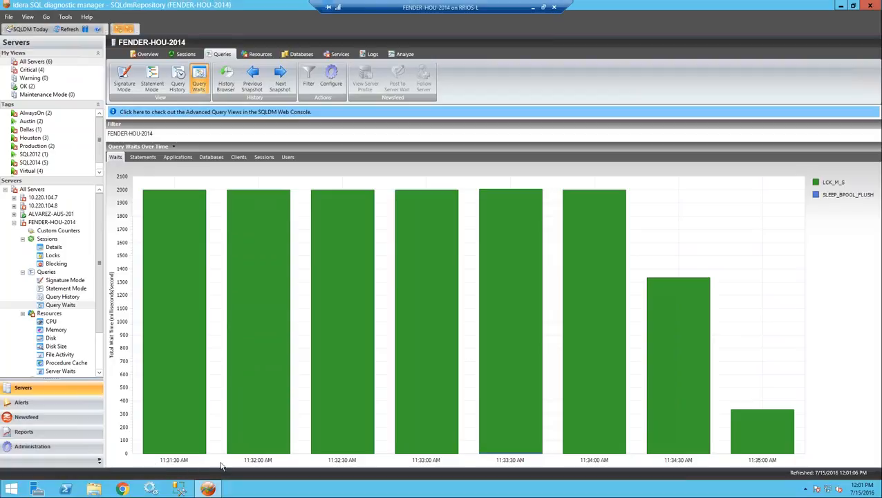
mouse_move(768, 453)
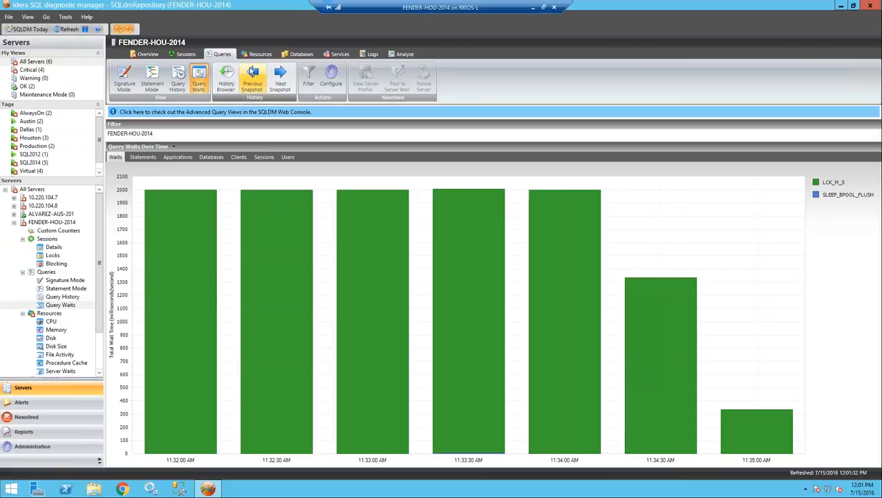
left_click(251, 75)
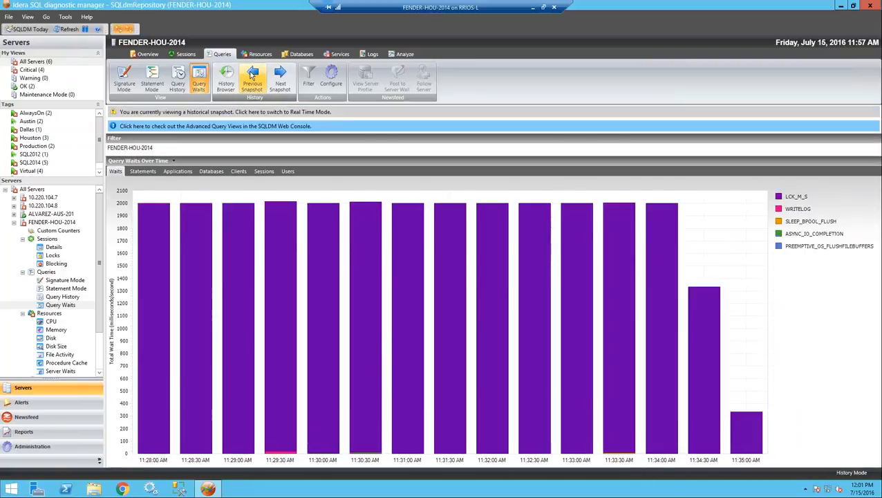
left_click(251, 75)
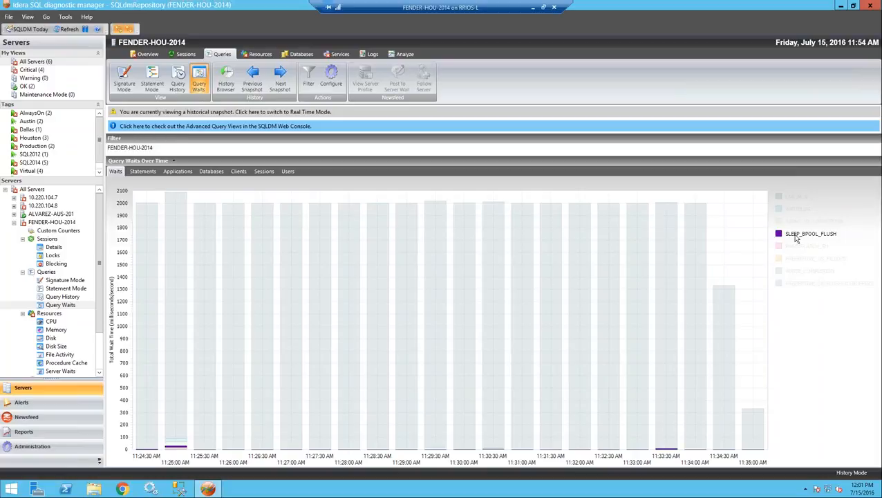
left_click(256, 77)
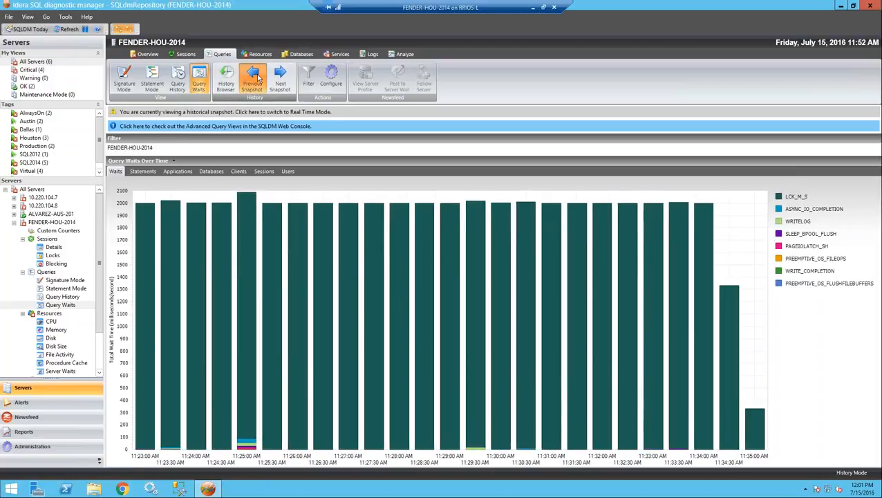
left_click(258, 77)
left_click(259, 77)
left_click(258, 78)
left_click(258, 77)
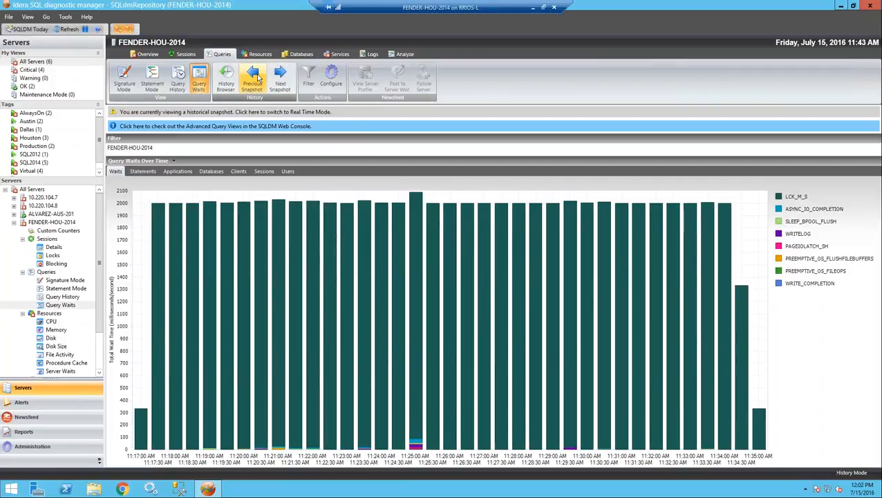
Step: Show query waits by duration and drill from LCK_M_S through select * from Widgets, SQLAgent, Sales and FENDER-HOU-2014 into session 59
left_click(173, 160)
left_click(164, 180)
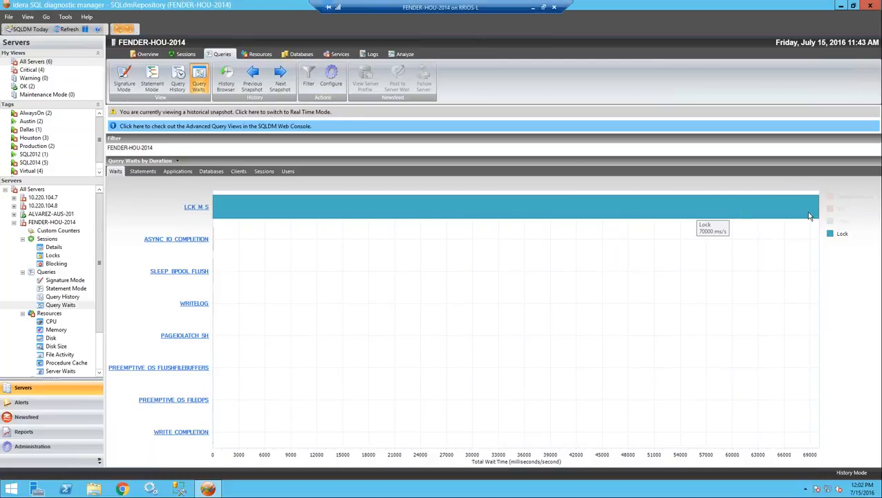
left_click(196, 208)
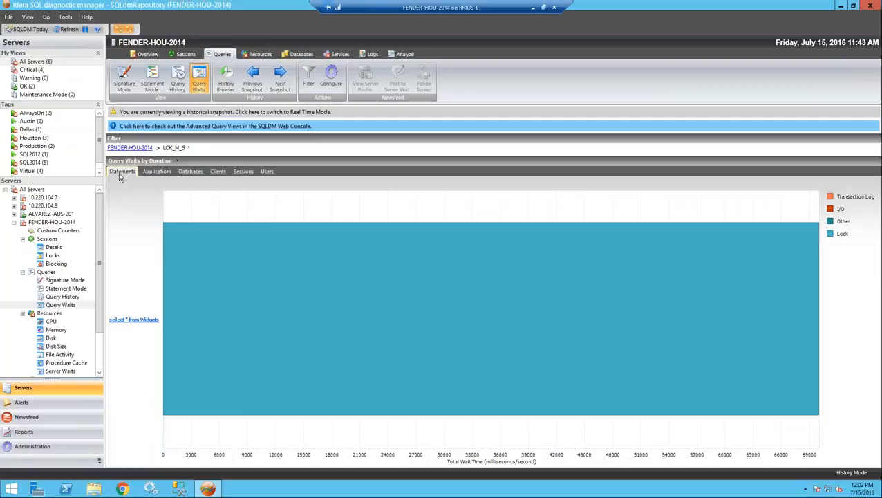
left_click(127, 325)
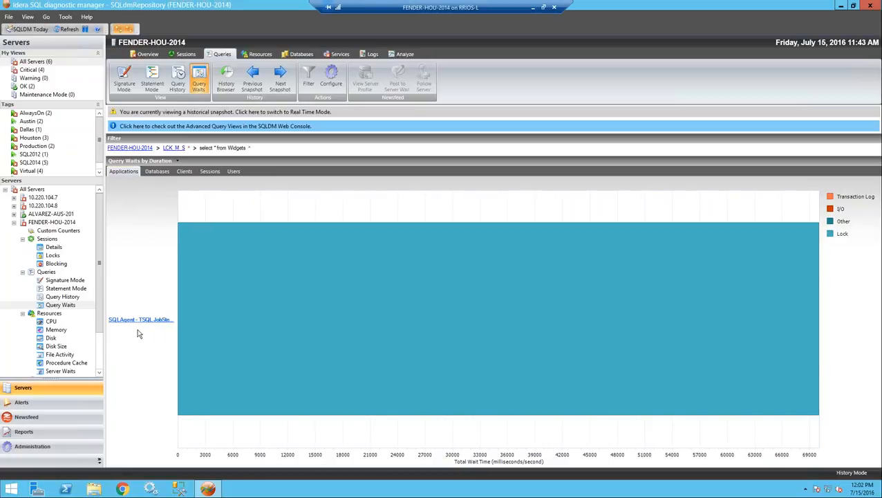
left_click(137, 322)
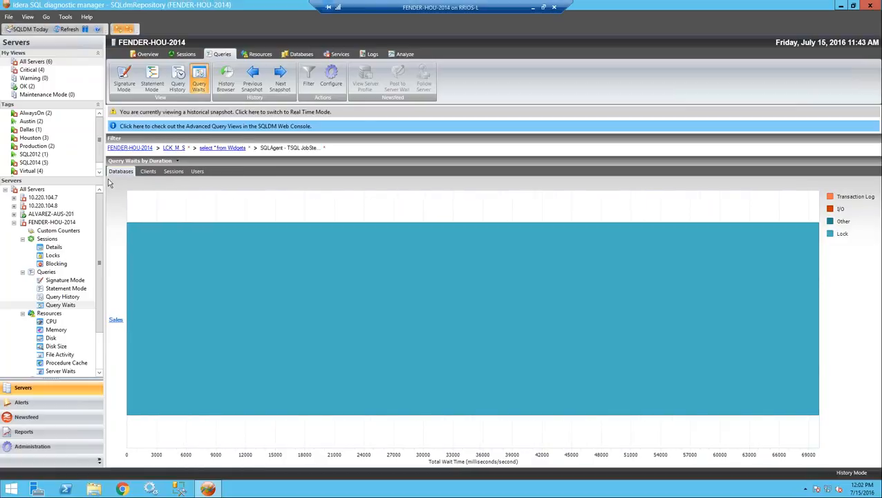
left_click(116, 325)
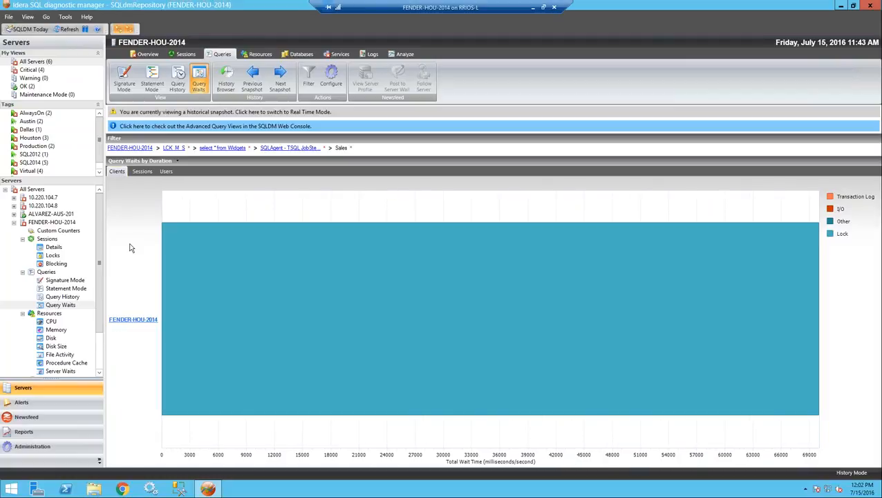
left_click(135, 321)
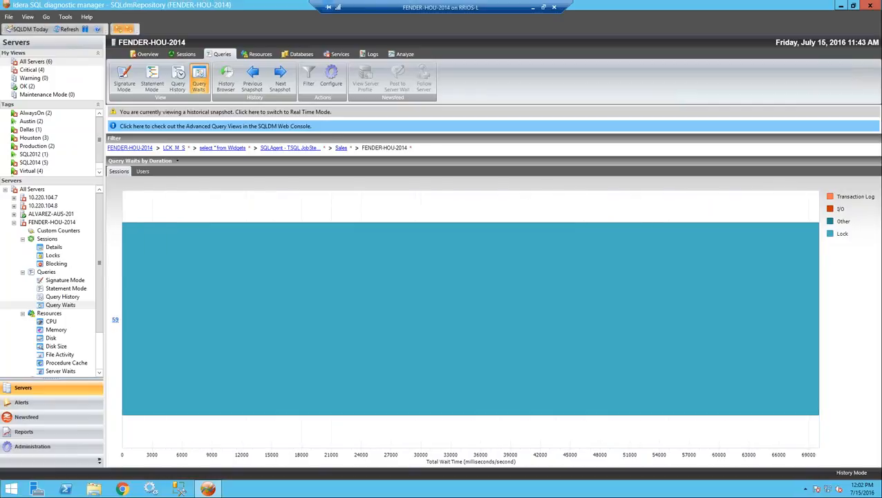
left_click(116, 322)
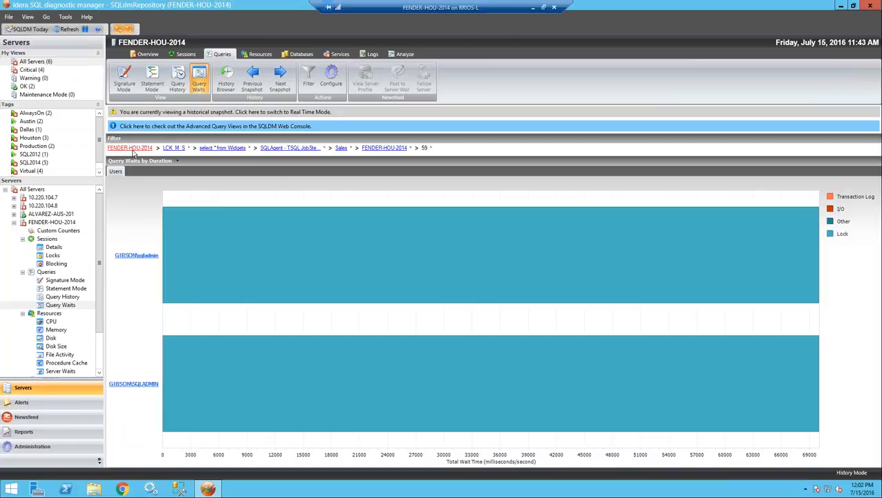
Step: Return to the server-level waits, drill into ASYNC_IO_COMPLETION, and show the full text of the CREATE DATABASE [MALWARE] statement
left_click(132, 148)
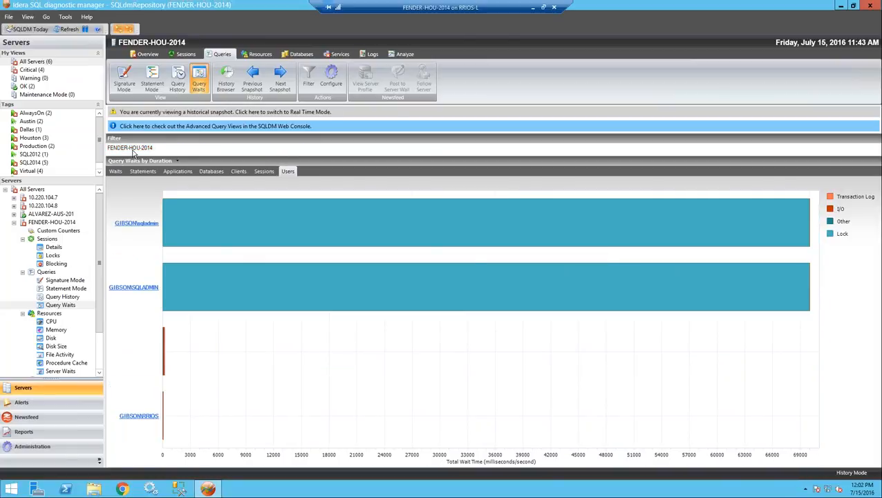
left_click(117, 172)
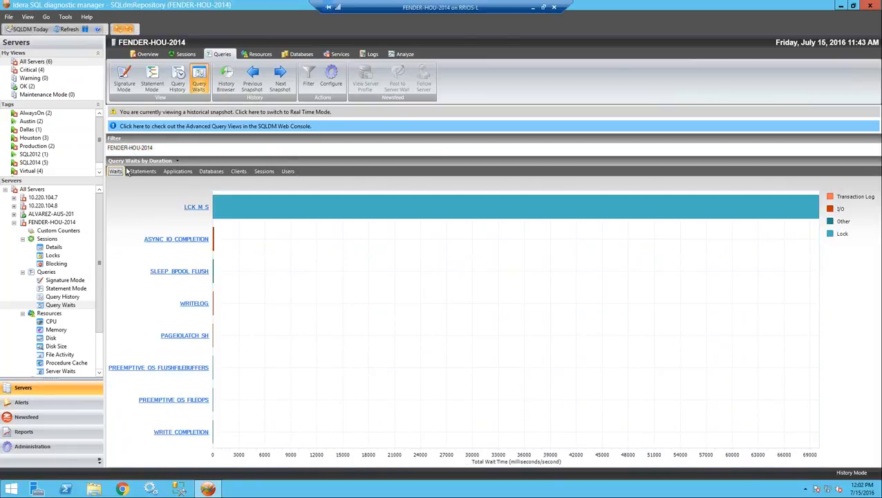
left_click(188, 240)
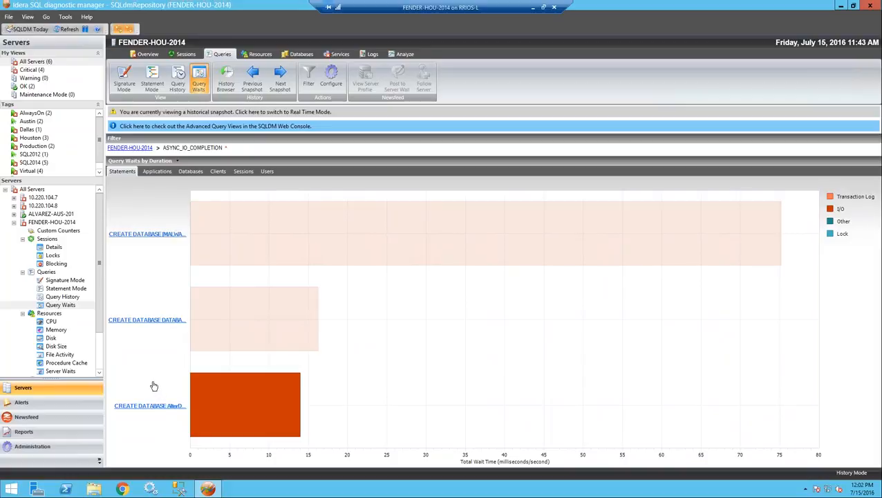
right_click(159, 235)
left_click(183, 239)
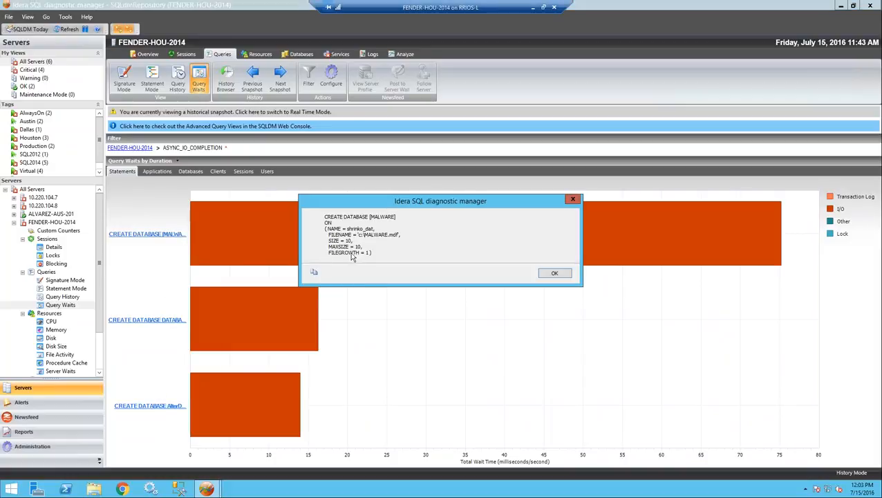
Step: Close the statement text and drill from CREATE DATABASE [MALWARE] through SQLCMD, master and client RRIOS-L into session 74
left_click(556, 274)
left_click(140, 235)
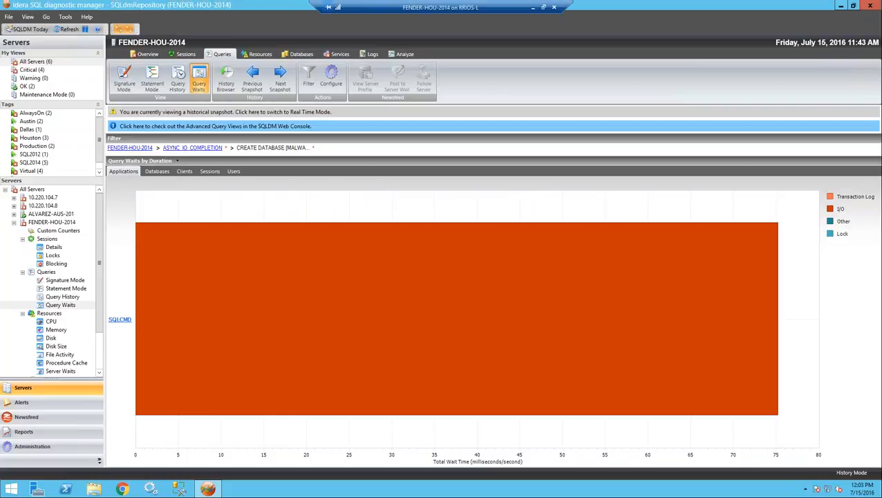
left_click(119, 319)
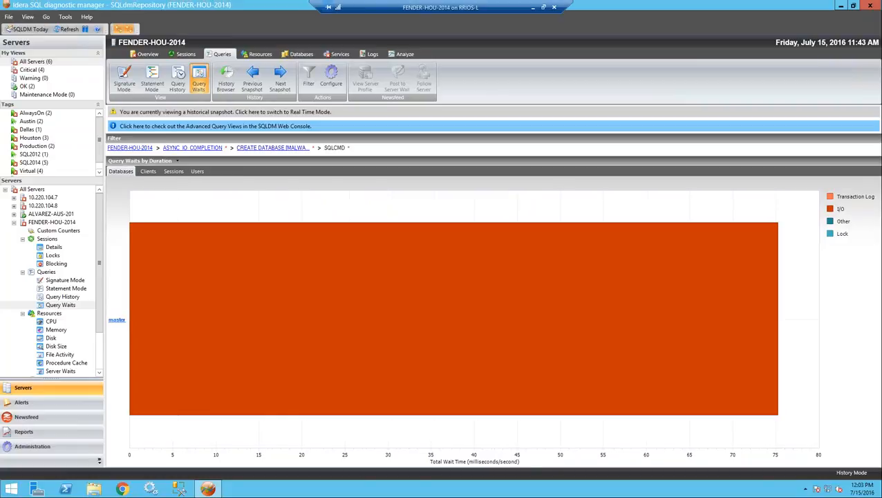
left_click(120, 319)
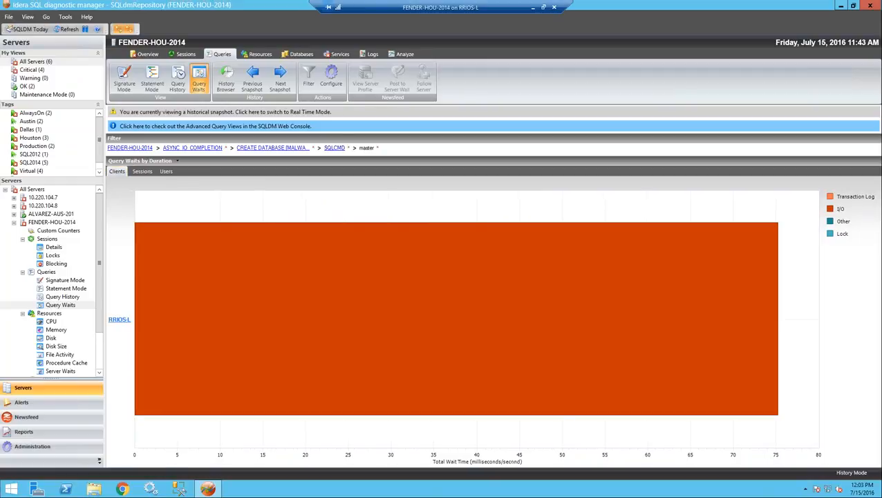
left_click(119, 320)
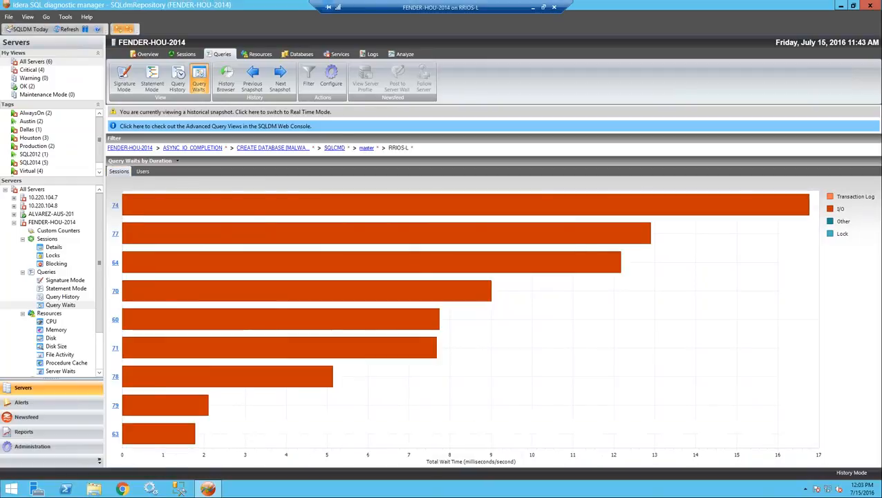
left_click(114, 206)
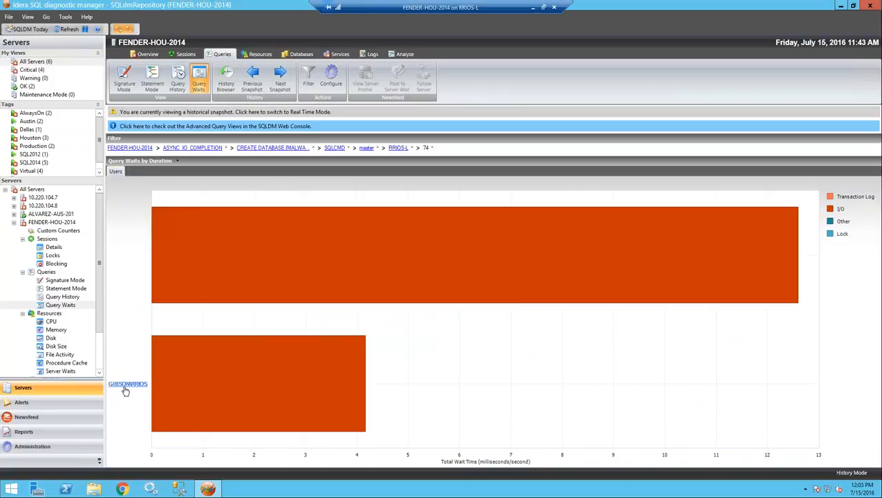
Step: From the server-level waits by application, drill into SQLCMD, SLEEP_BPOOL_FLUSH, the CREATE DATABASE DATABA... statement and the master database
left_click(119, 148)
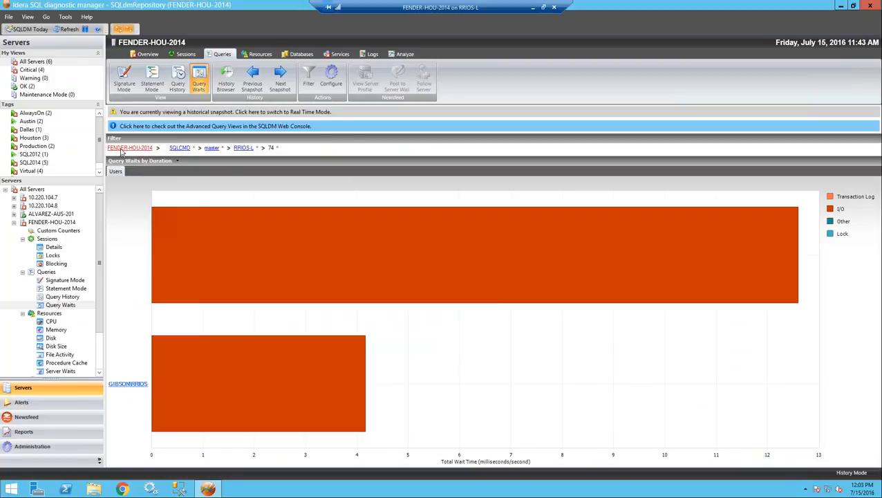
left_click(114, 170)
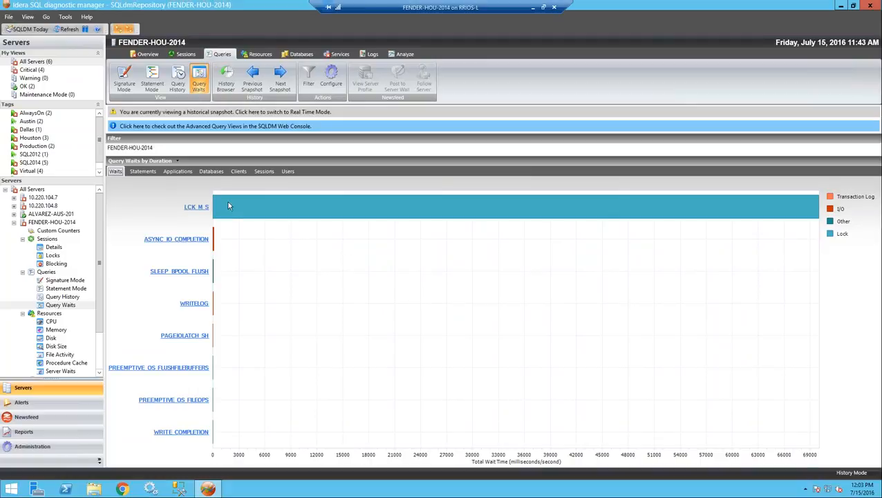
left_click(179, 172)
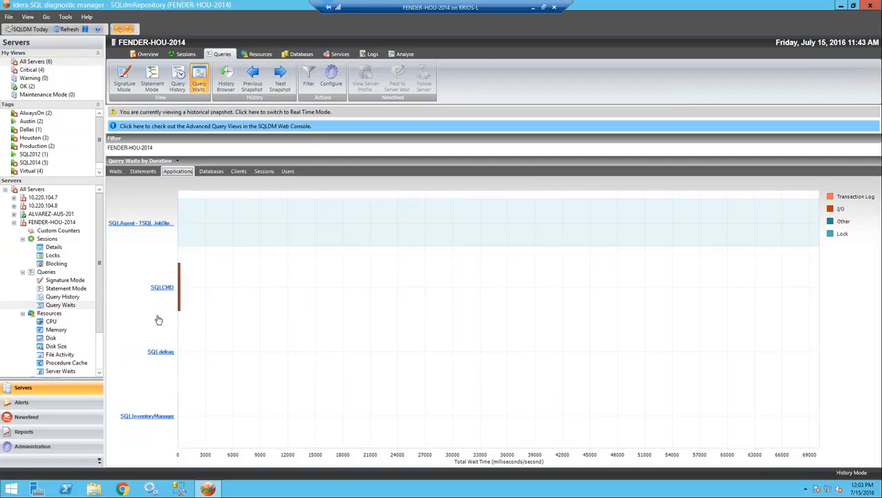
left_click(162, 288)
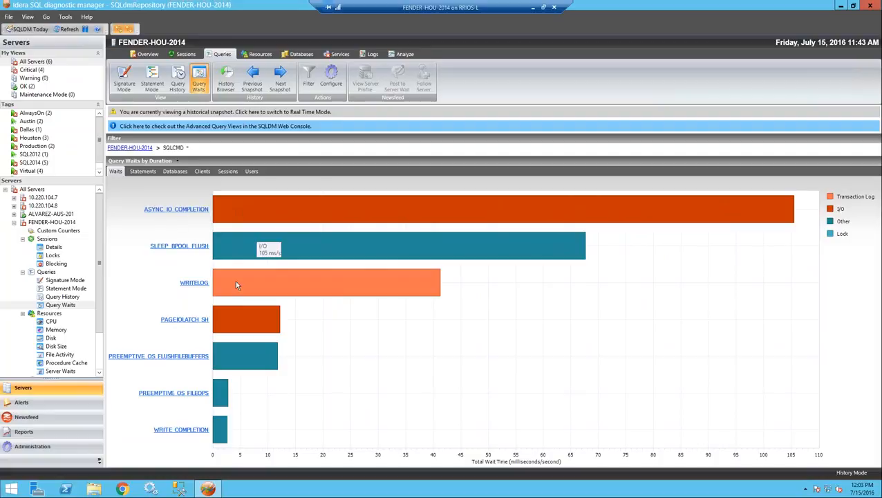
left_click(187, 247)
left_click(164, 317)
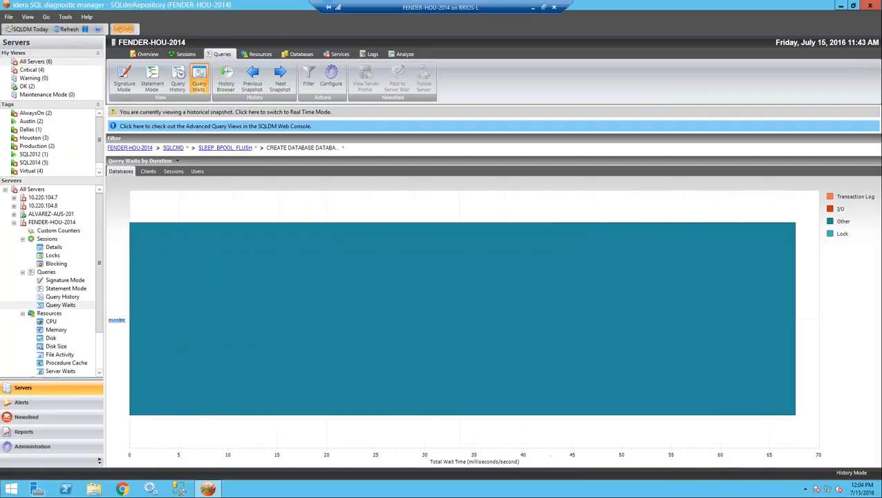
left_click(117, 320)
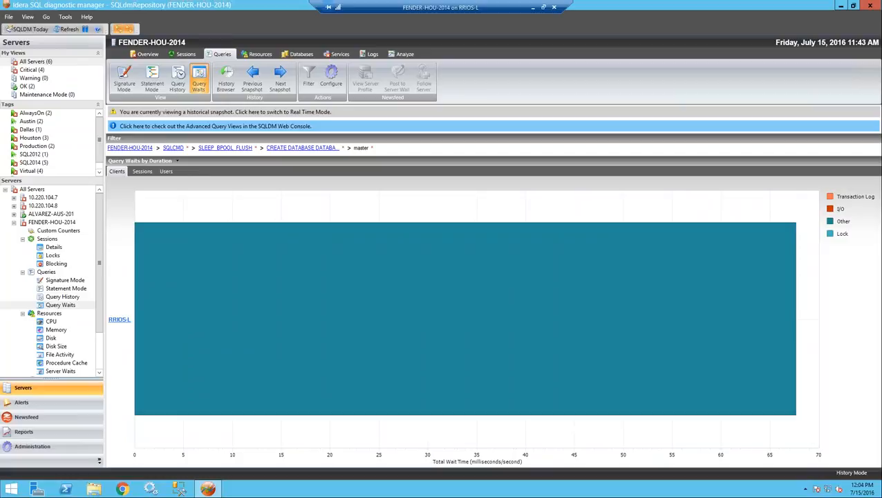
Step: Return to the server level, list waits by database, and drill into Financial_Records and its PAGEIOLATCH_SH wait
left_click(134, 149)
left_click(211, 171)
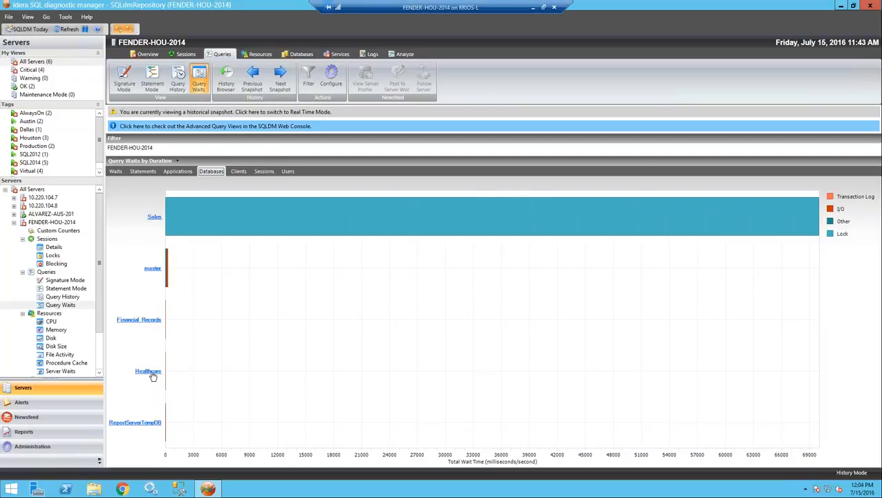
left_click(145, 320)
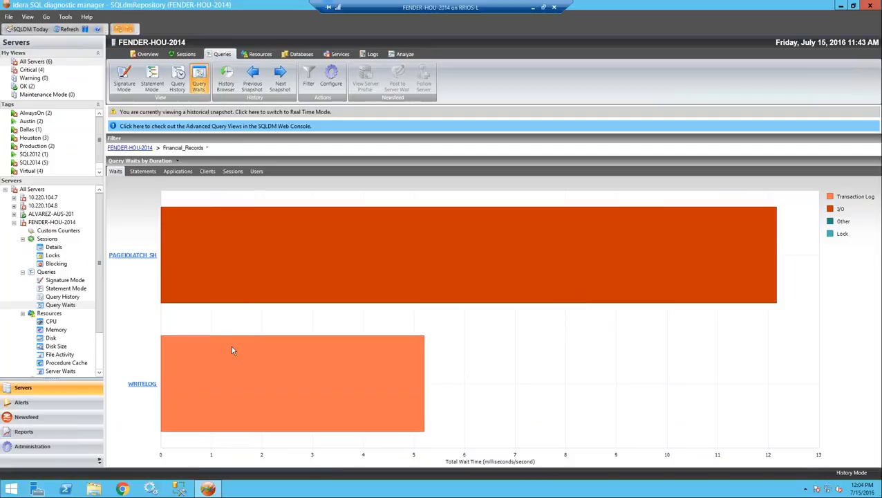
mouse_move(232, 350)
left_click(126, 260)
Step: Read the full text of the CREATE TABLE AltPrimoKey statement, then drill through SQLCMD and client RRIOS-L into session 77
right_click(125, 255)
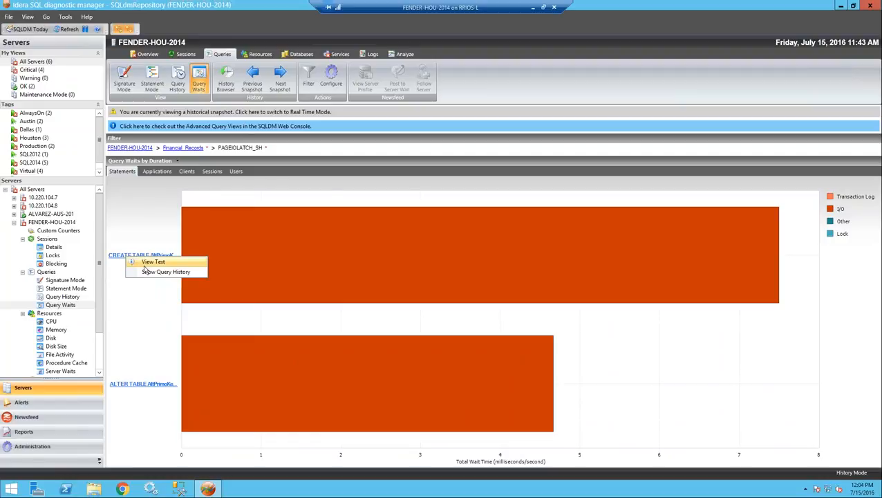
left_click(146, 265)
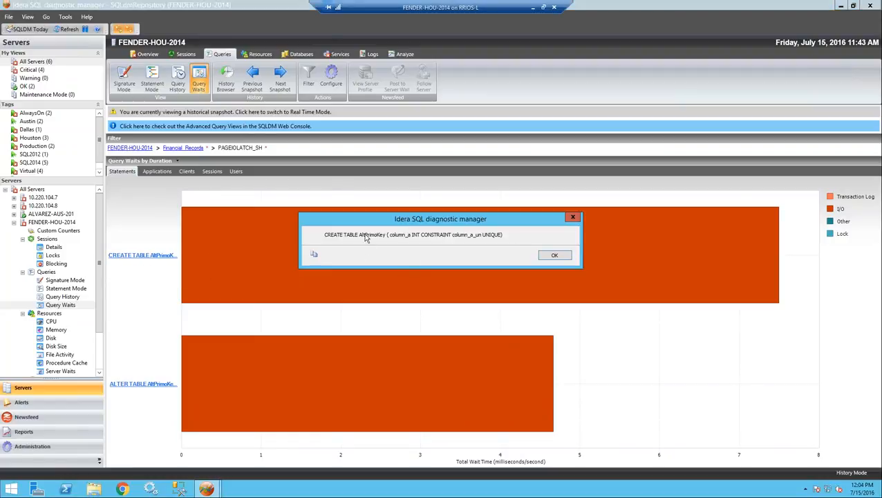
left_click(555, 256)
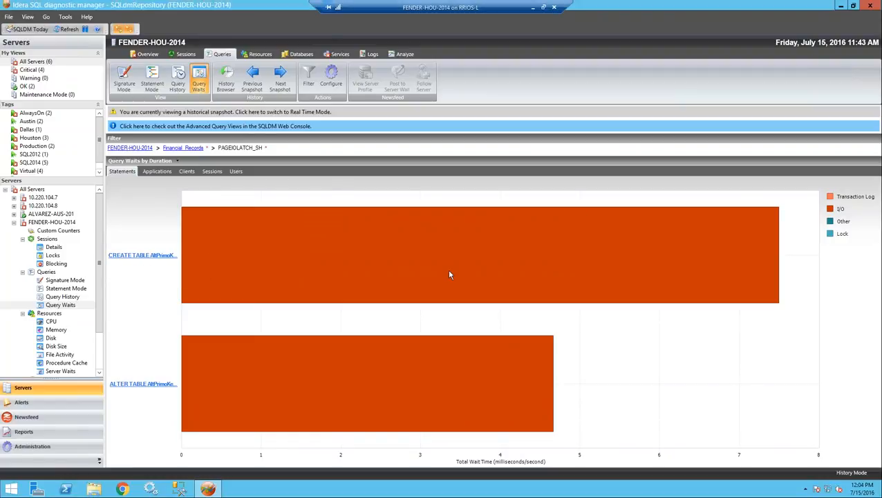
left_click(143, 257)
left_click(119, 319)
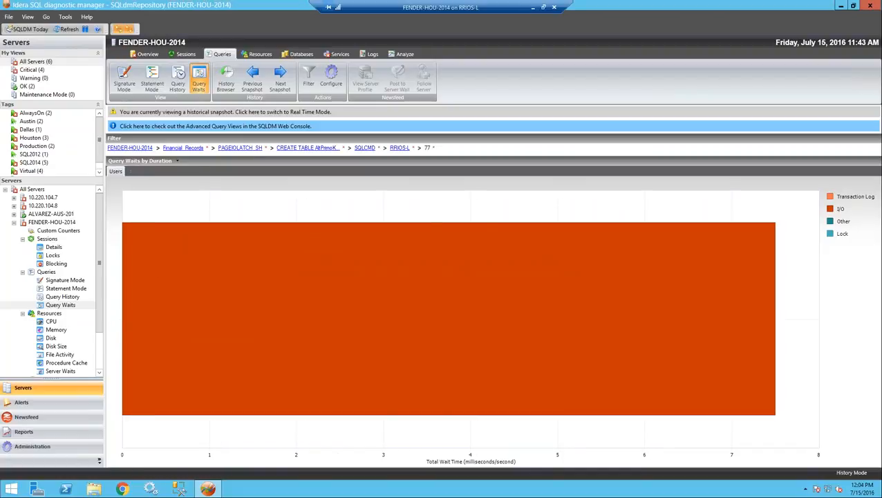
Step: Return to the server-level query waits and view them by session and by client
left_click(124, 147)
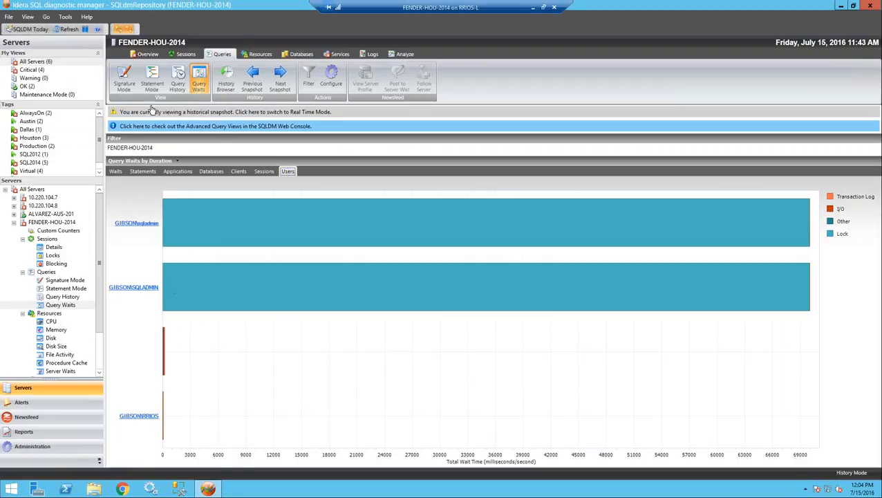
left_click(263, 171)
left_click(236, 173)
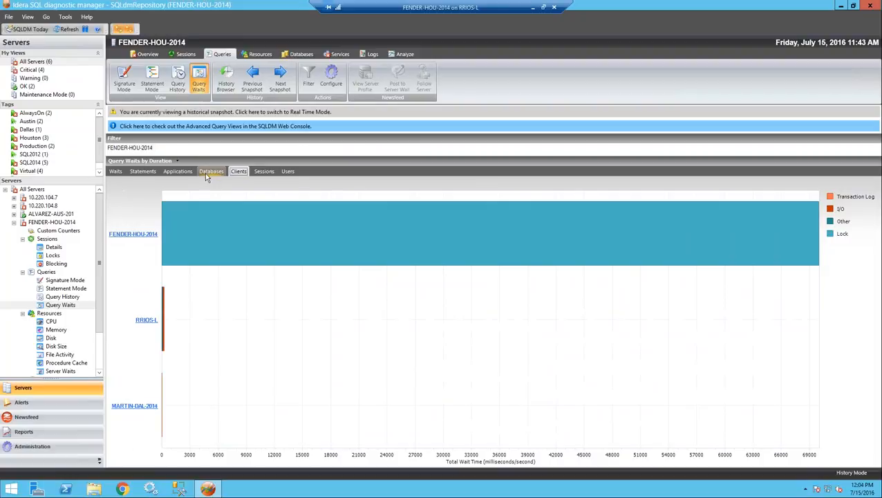
mouse_move(246, 227)
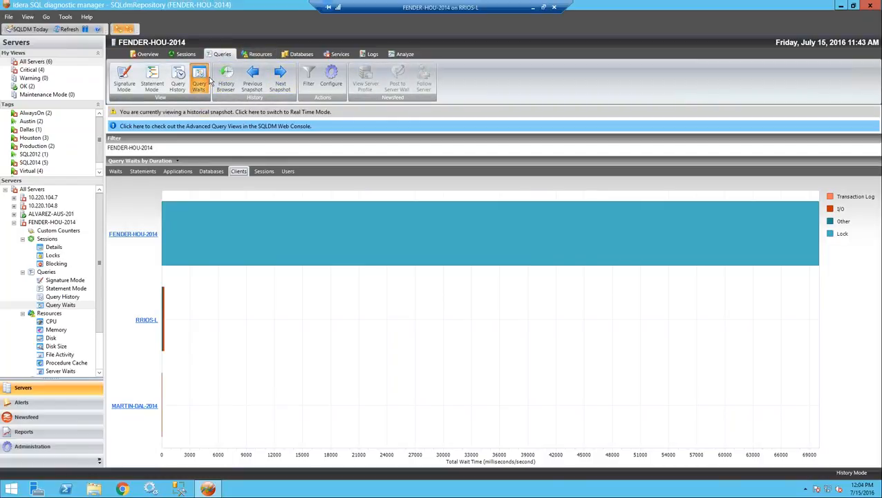
Step: View the server's historical Resources summary, Overview dashboard and Databases summary
left_click(261, 55)
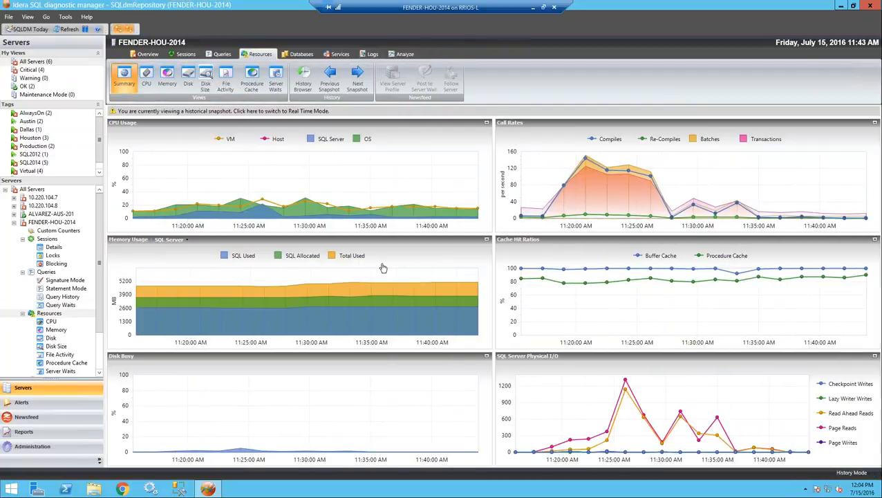
left_click(146, 54)
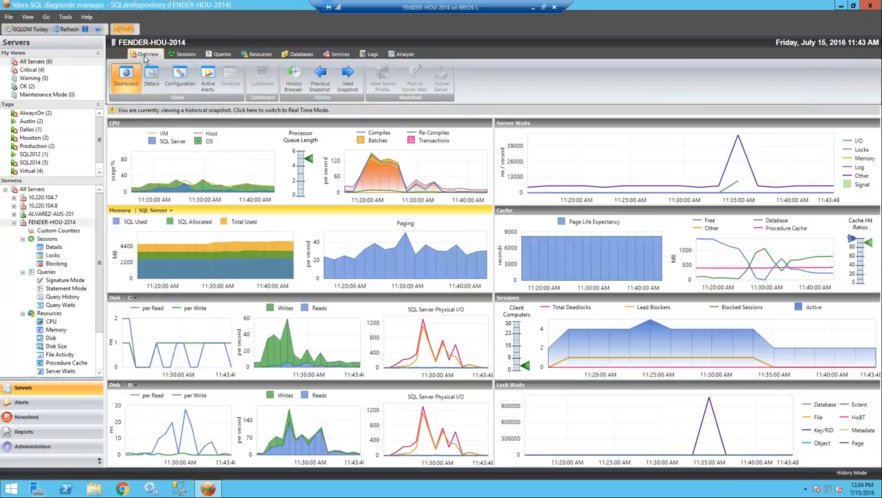
left_click(297, 55)
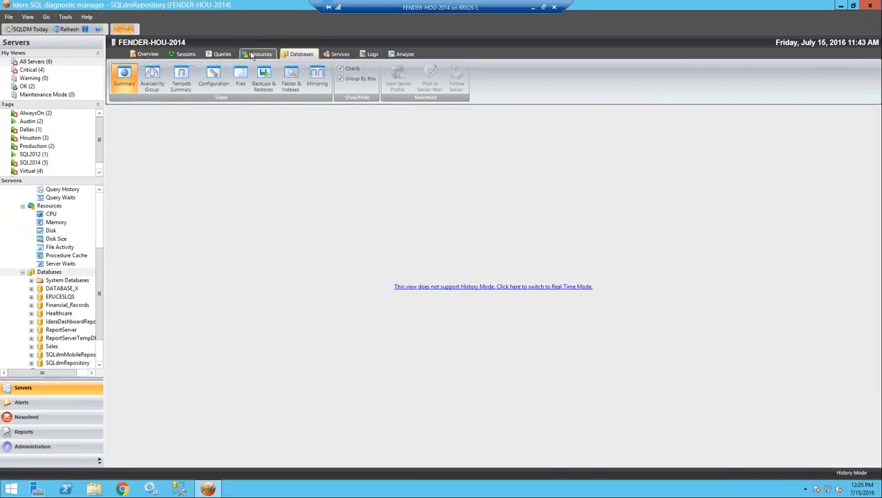
Step: Switch the Resources summary to Real Time Mode and step back to the 12:03 PM snapshot
left_click(251, 57)
left_click(216, 111)
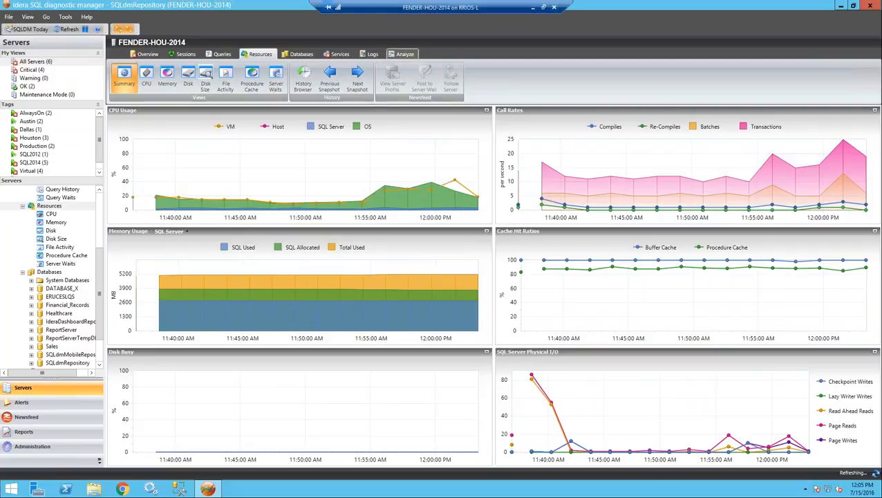
left_click(330, 78)
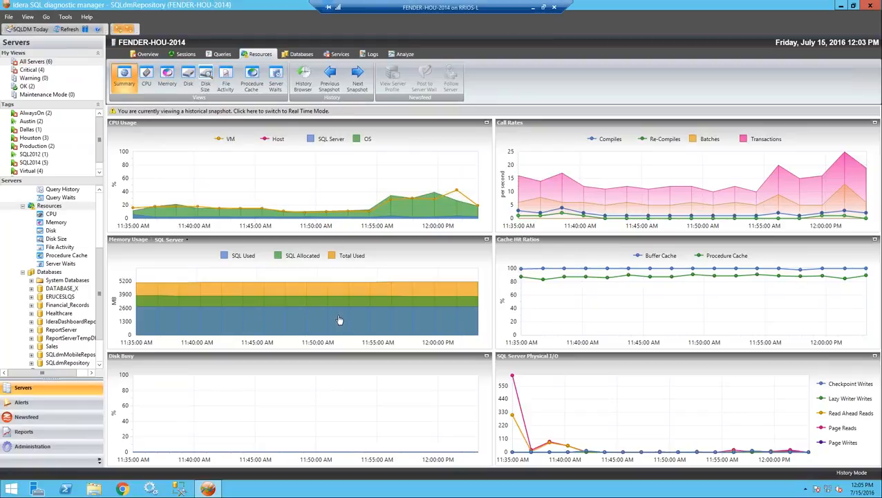
Step: View the Memory Usage chart for the Virtual Machine and set it back to SQL Server
mouse_move(339, 320)
left_click(171, 239)
left_click(177, 259)
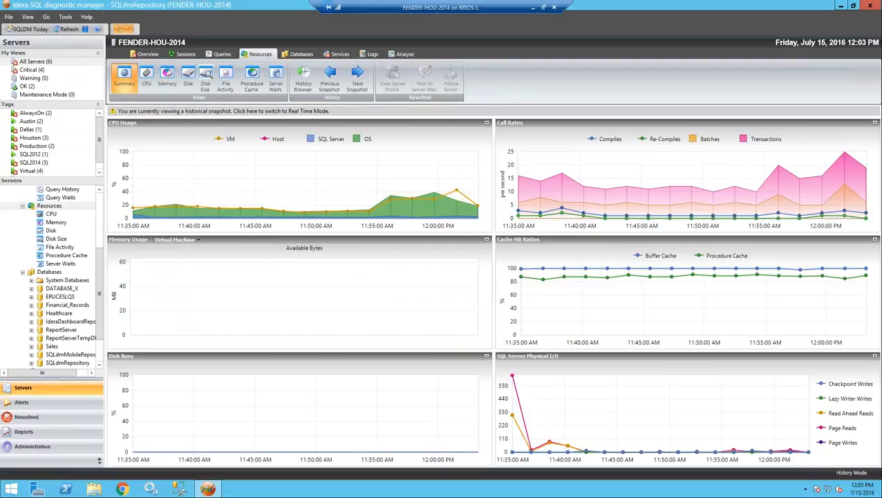
left_click(175, 239)
left_click(178, 269)
left_click(173, 240)
left_click(165, 250)
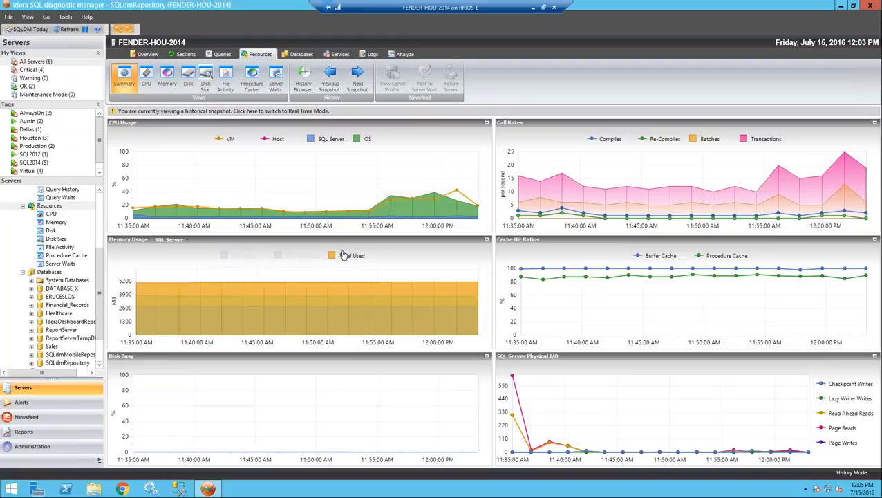
Step: Examine the CPU resource charts with their baselines and open the Memory resource view
left_click(222, 54)
left_click(260, 53)
left_click(146, 76)
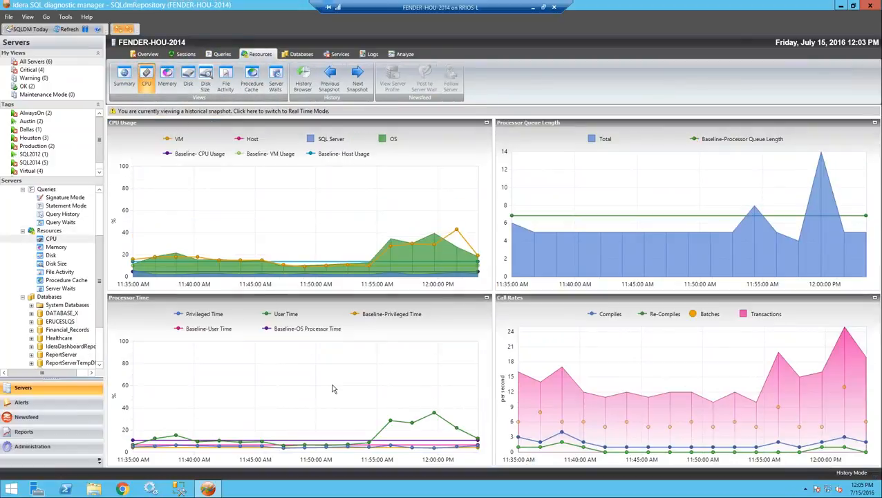
left_click(166, 78)
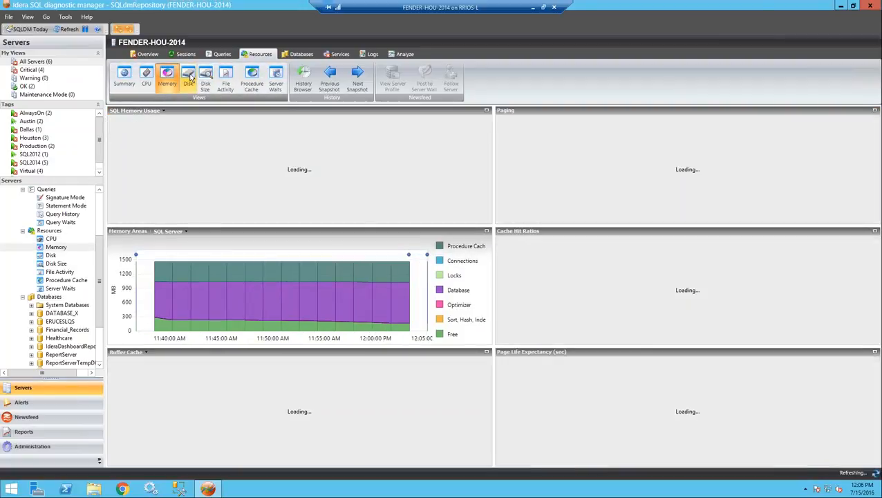
Step: In the Disk view, set the first three charts to Disk Reads/Second Per Disk, Average Disk ms/Write Per Disk and Average Disk ms/Read Per Disk
left_click(189, 78)
left_click(160, 123)
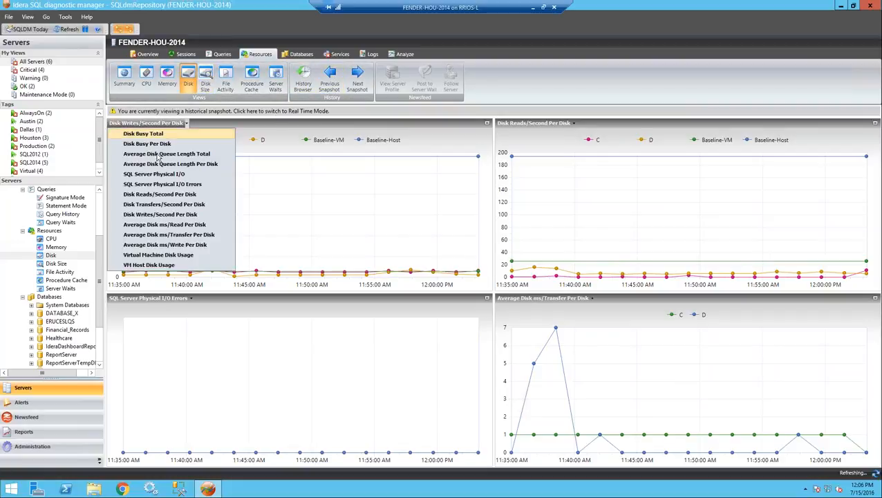
left_click(152, 195)
left_click(565, 123)
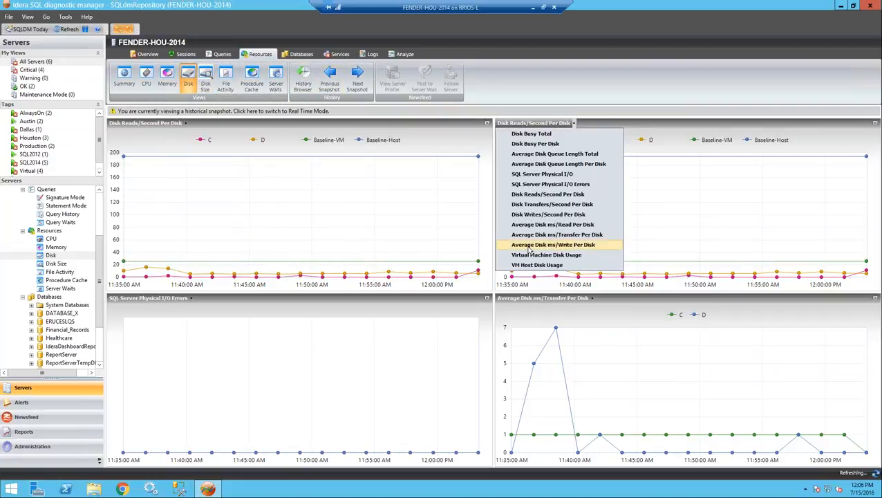
left_click(539, 243)
left_click(159, 298)
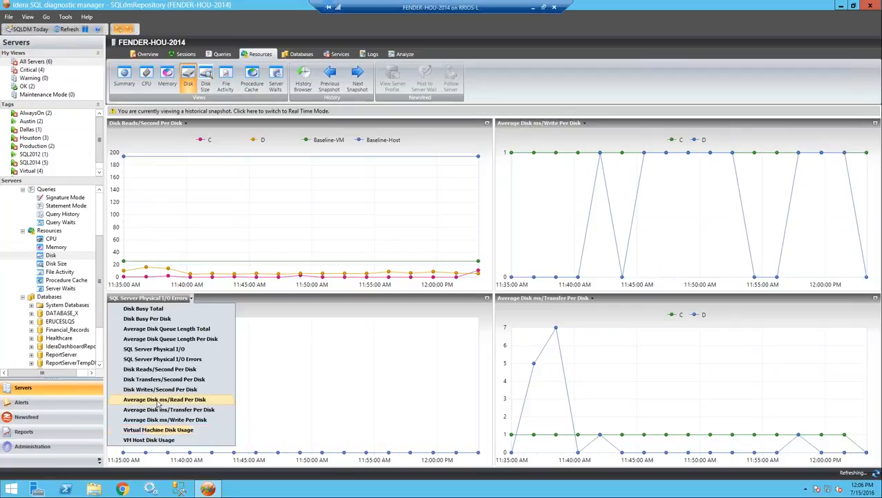
left_click(159, 400)
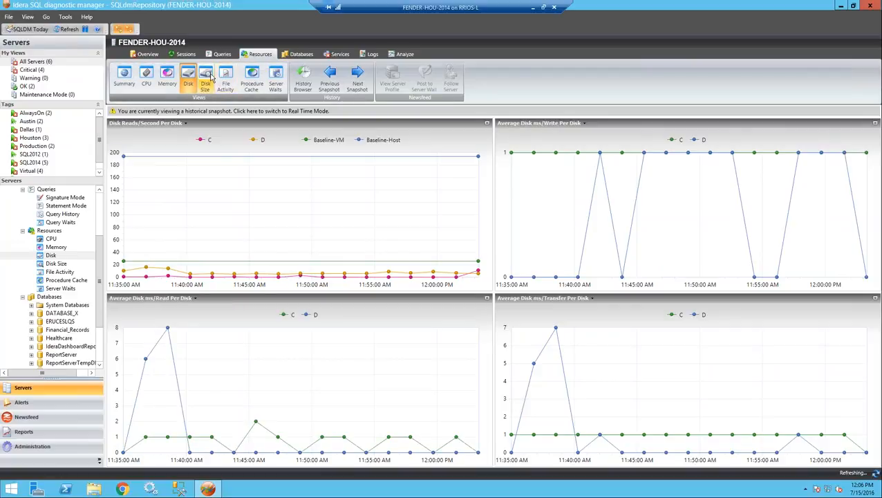
Step: Open the Disk Size view and examine the current disk usage breakdown for drives C and D
left_click(207, 79)
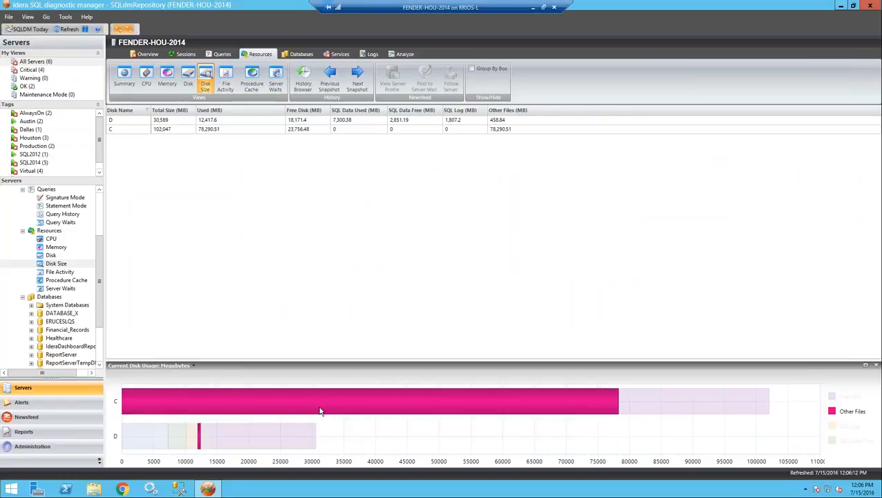
mouse_move(320, 411)
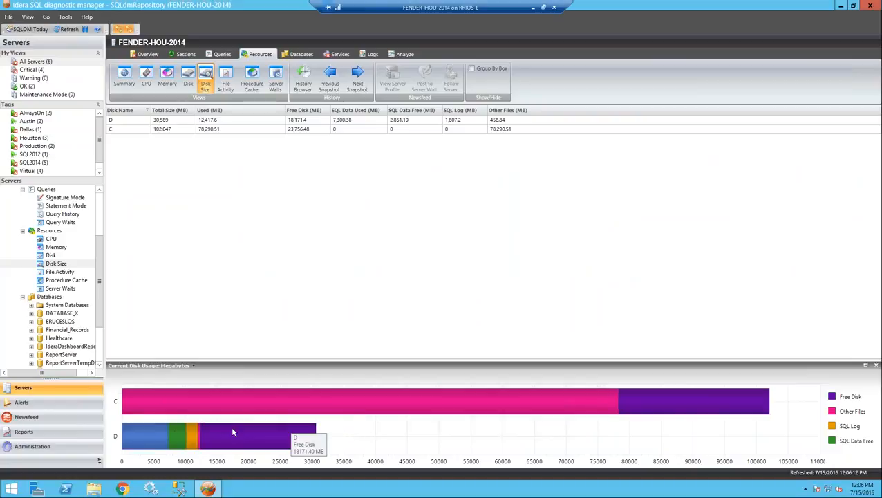
Step: Check the space segments of drive D in the disk usage chart and open the Databases summary
mouse_move(146, 434)
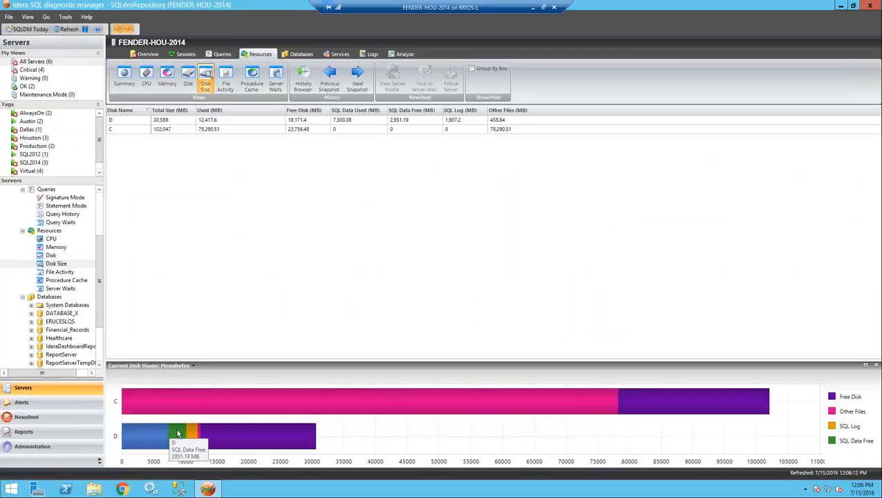
mouse_move(178, 433)
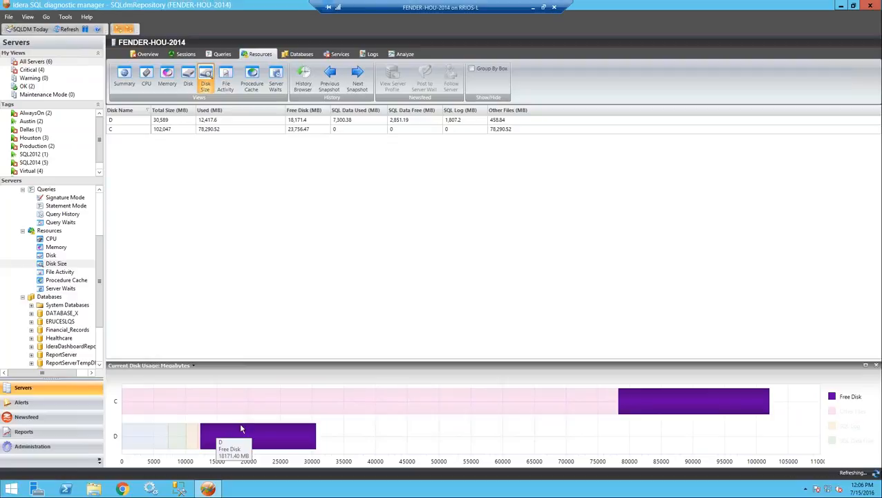
left_click(301, 59)
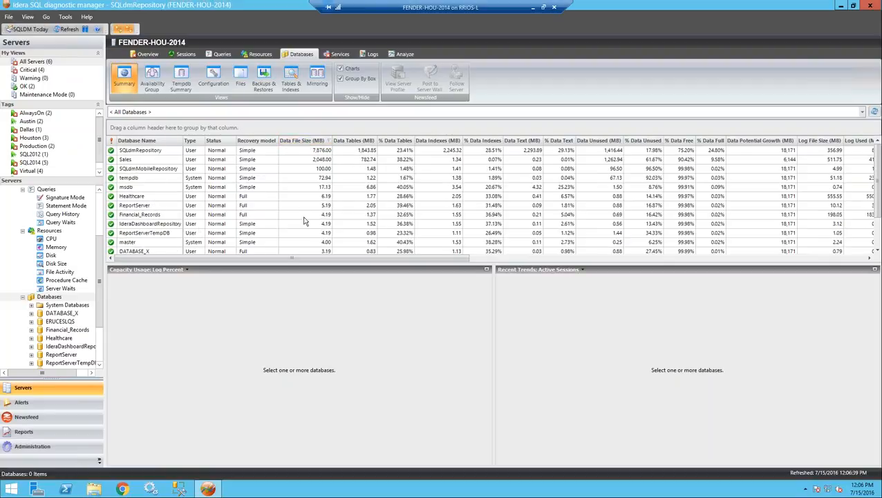
Step: Select the SQLdmRepository, Sales, SQLdmMobileRepository and Healthcare databases together to compare them in the charts
left_click(321, 154)
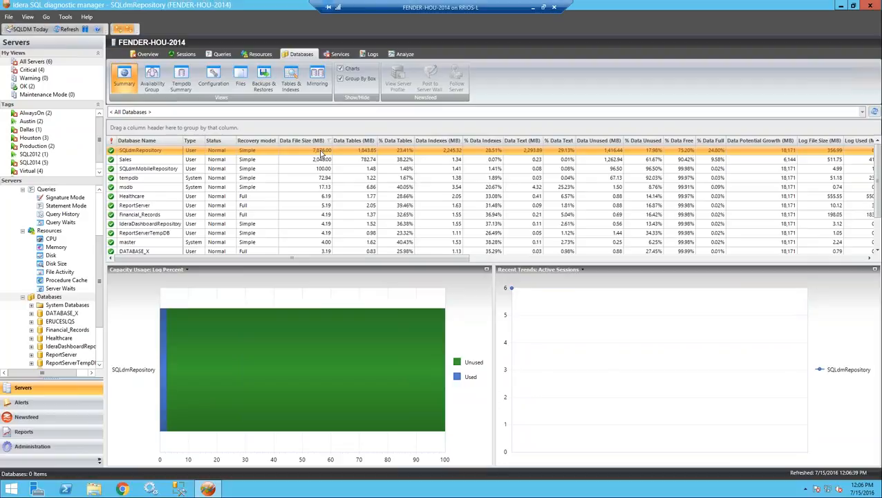
left_click(320, 161, "ctrl")
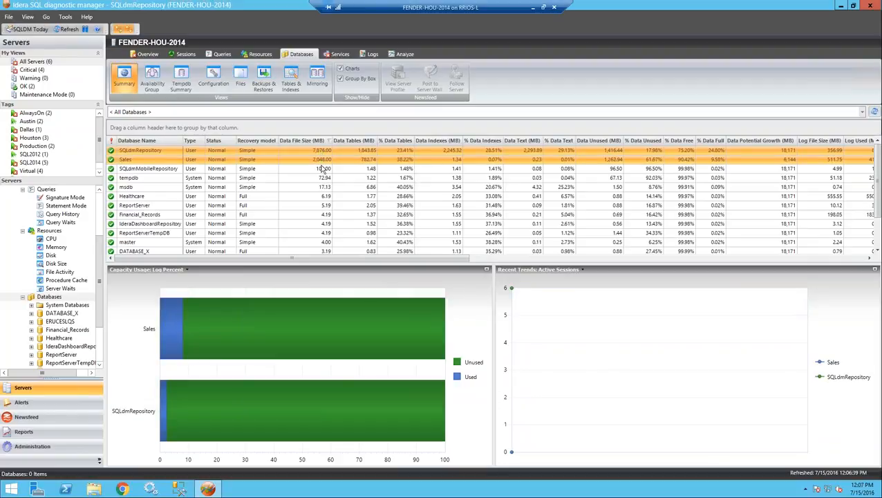
left_click(322, 169, "ctrl")
left_click(323, 187, "ctrl")
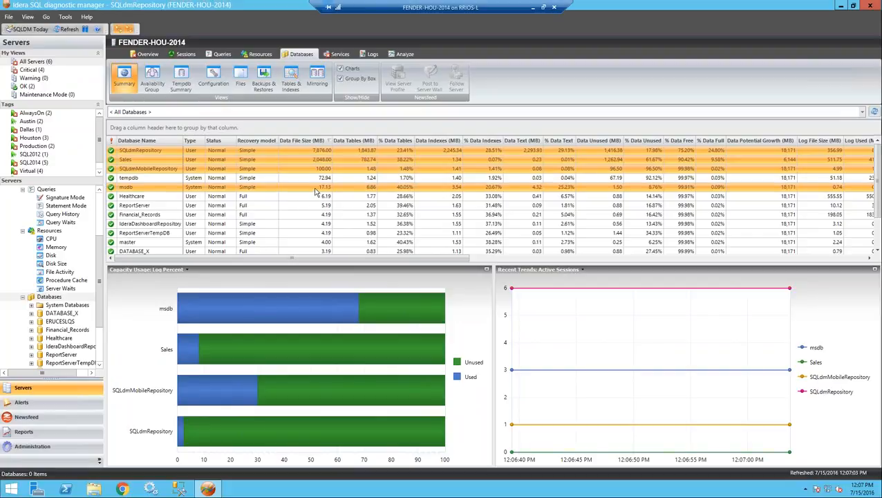
left_click(316, 188, "ctrl")
left_click(130, 196, "ctrl")
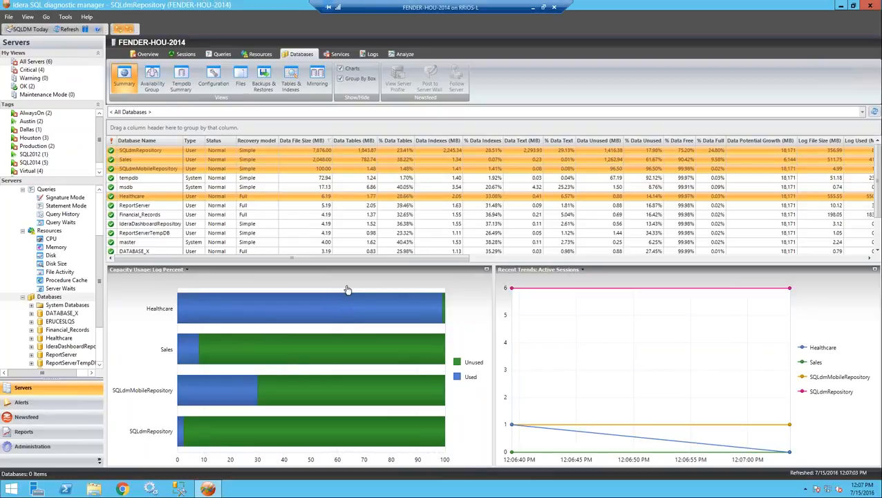
Step: Set the Capacity Usage chart to Data Megabytes and examine SQLdmRepository's table, index, text and unused space
left_click(186, 270)
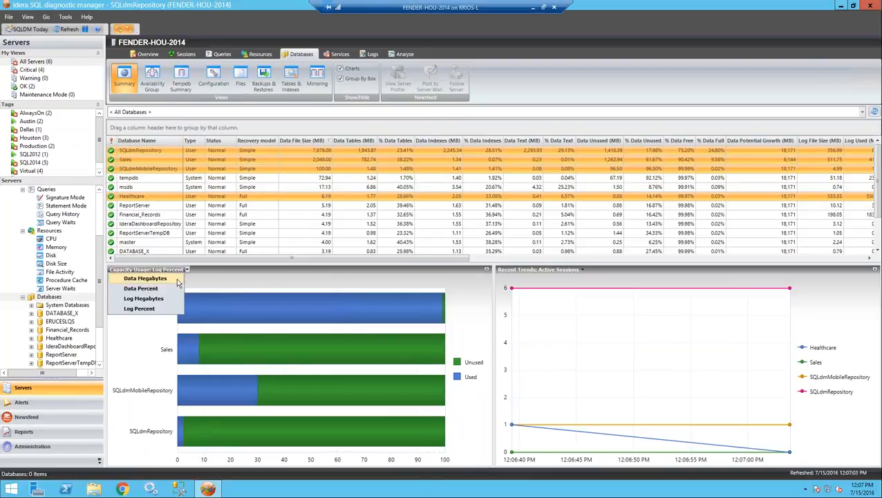
left_click(155, 278)
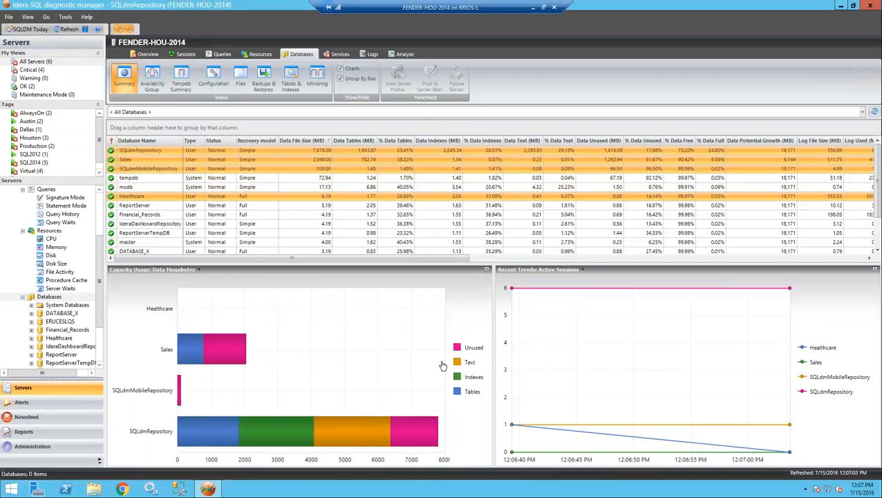
left_click(196, 427)
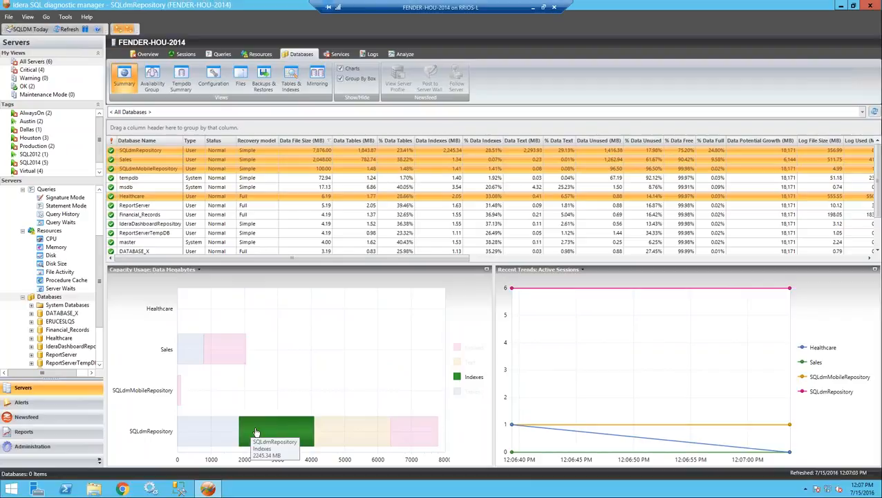
left_click(348, 431)
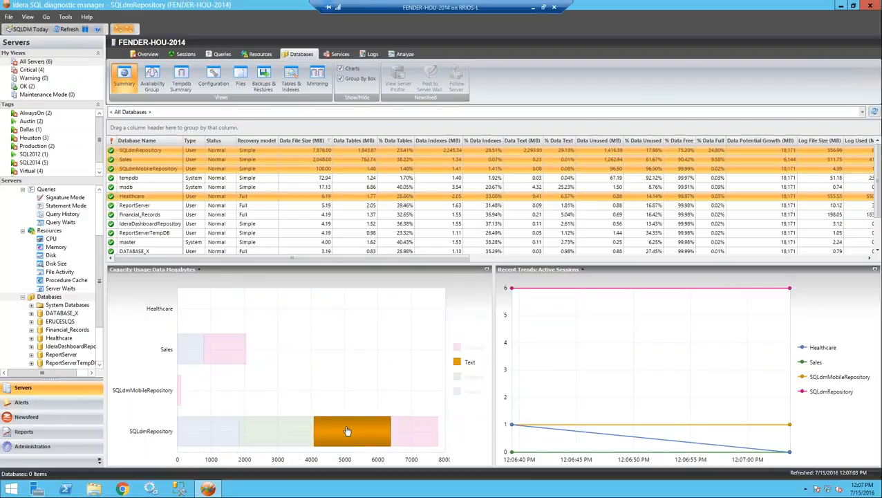
left_click(239, 78)
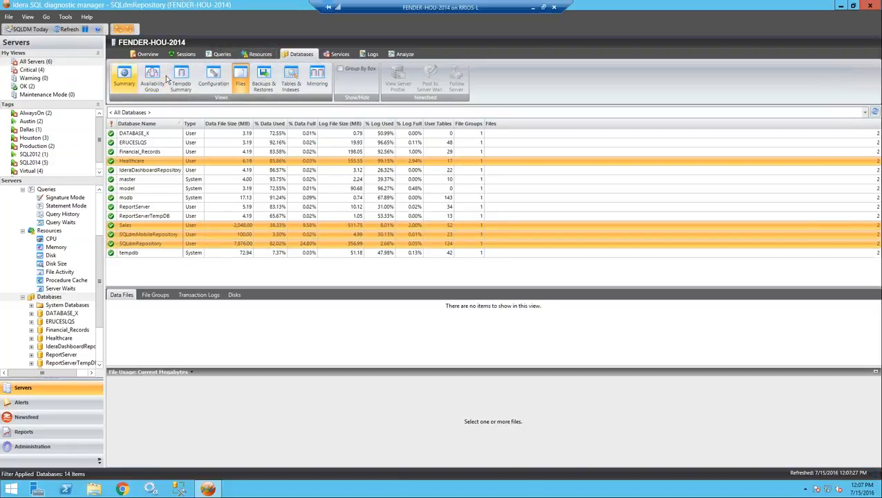
left_click(124, 77)
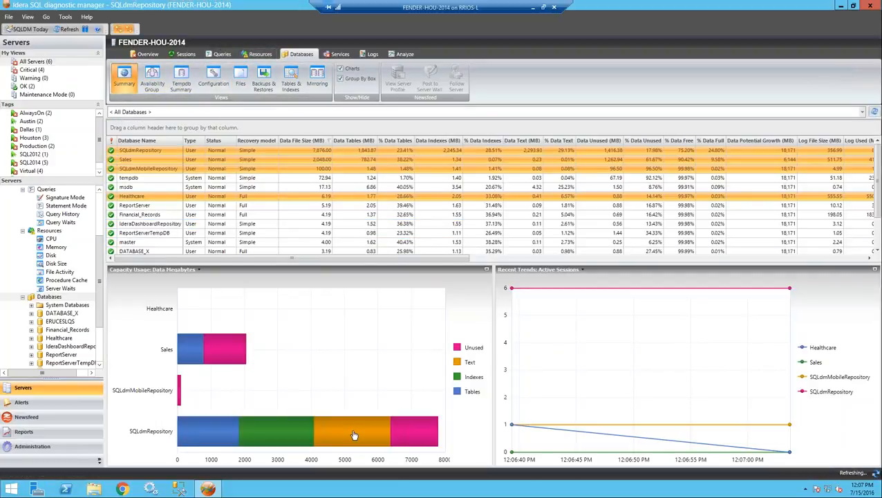
mouse_move(349, 435)
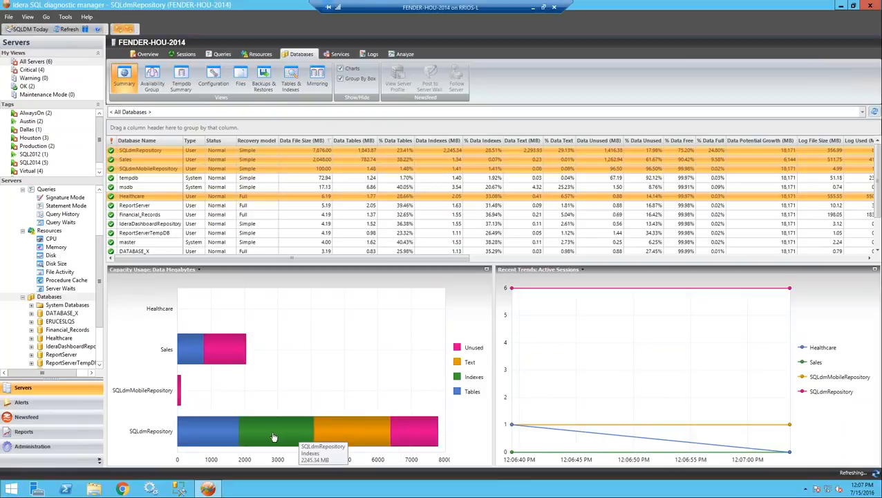
mouse_move(404, 432)
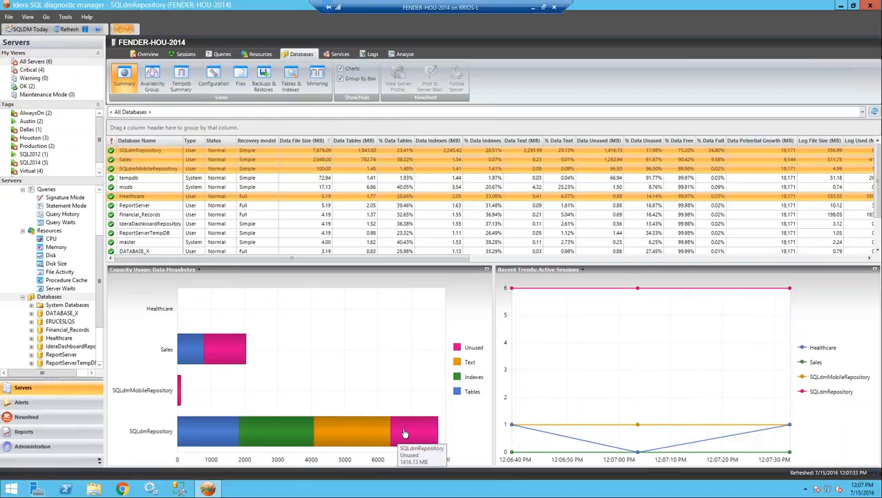
Step: Switch the Capacity Usage chart to Data Percent and examine SQLdmRepository's share of tables, indexes and text
left_click(154, 269)
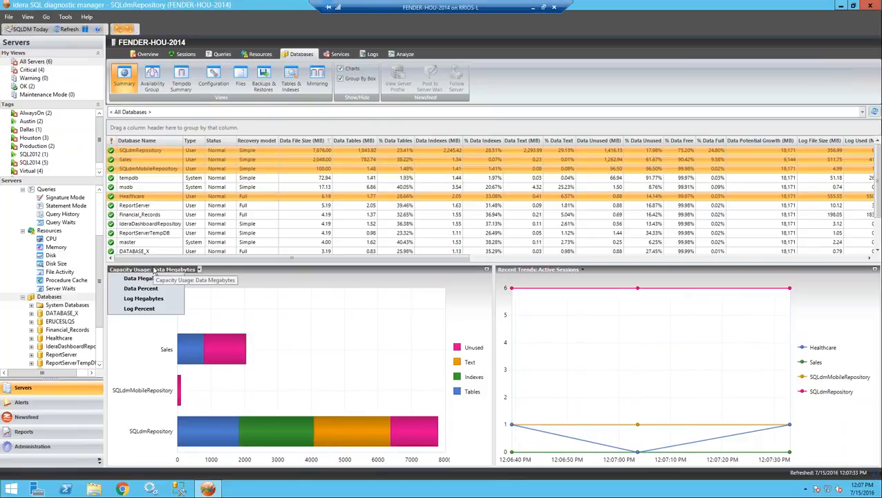
left_click(145, 289)
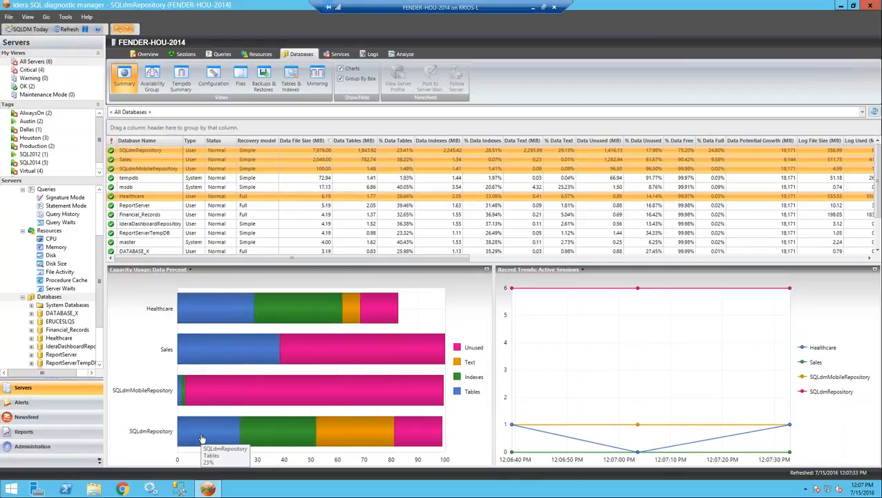
mouse_move(201, 439)
mouse_move(274, 436)
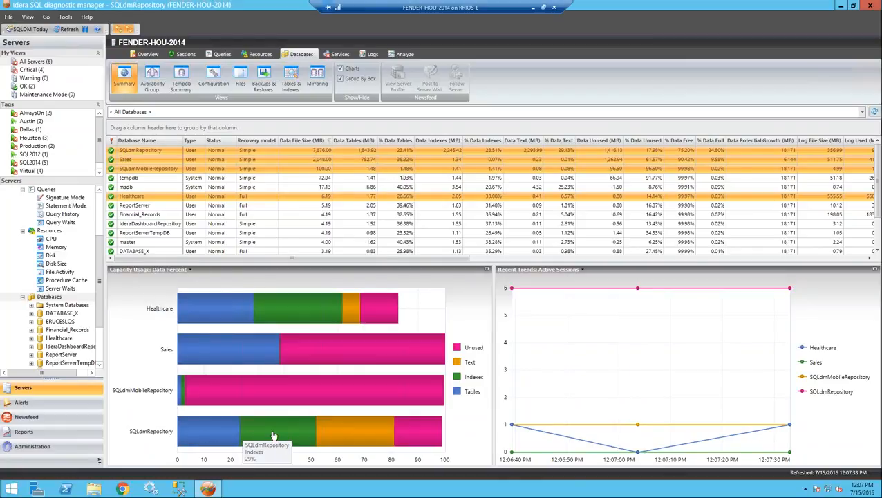
mouse_move(349, 436)
Step: Examine the selected databases' log usage in the Capacity Usage chart as Log Megabytes and as Log Percent
left_click(161, 270)
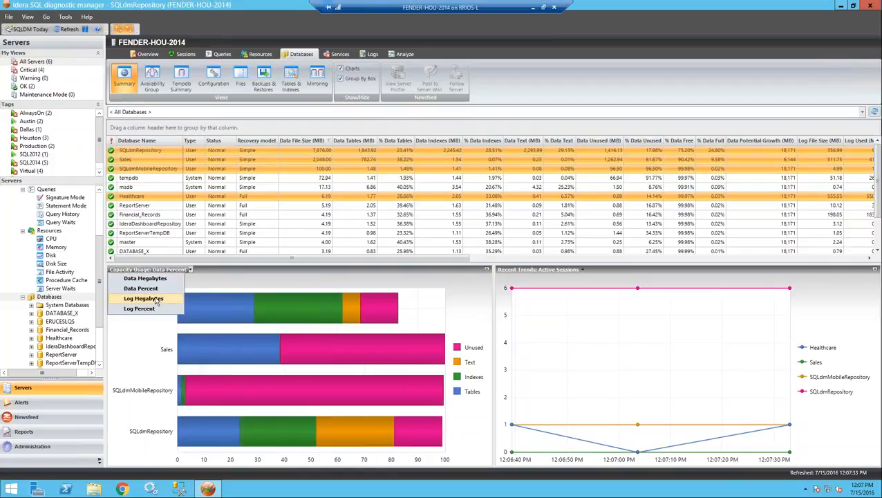
left_click(156, 299)
mouse_move(293, 436)
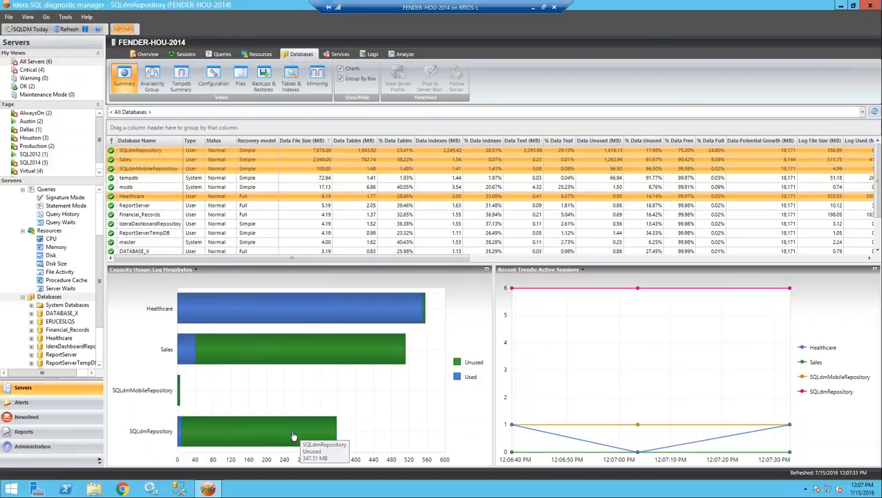
mouse_move(251, 315)
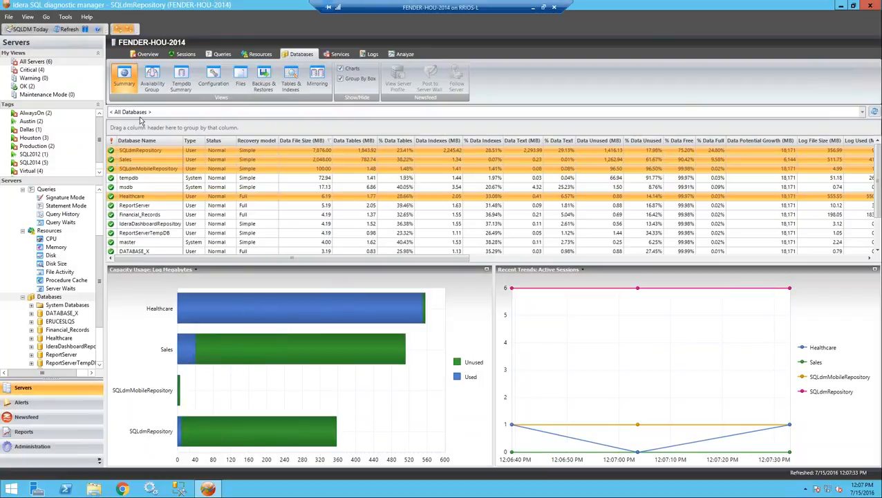
left_click(161, 270)
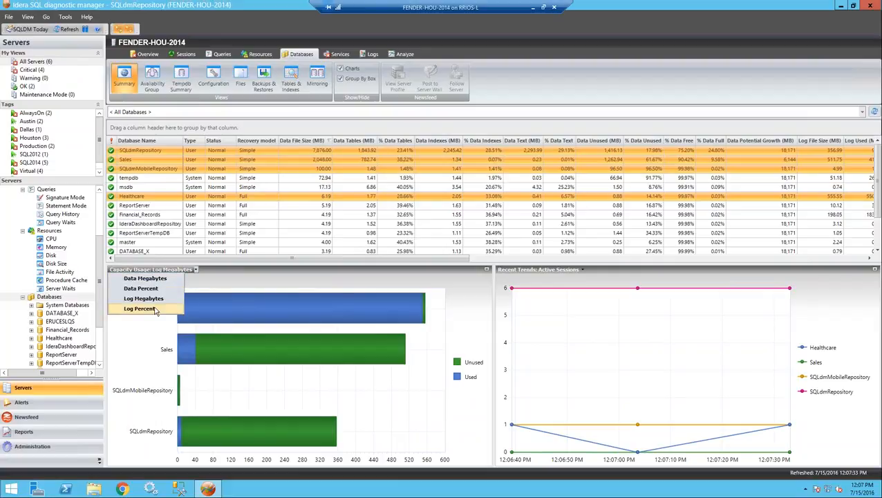
left_click(154, 309)
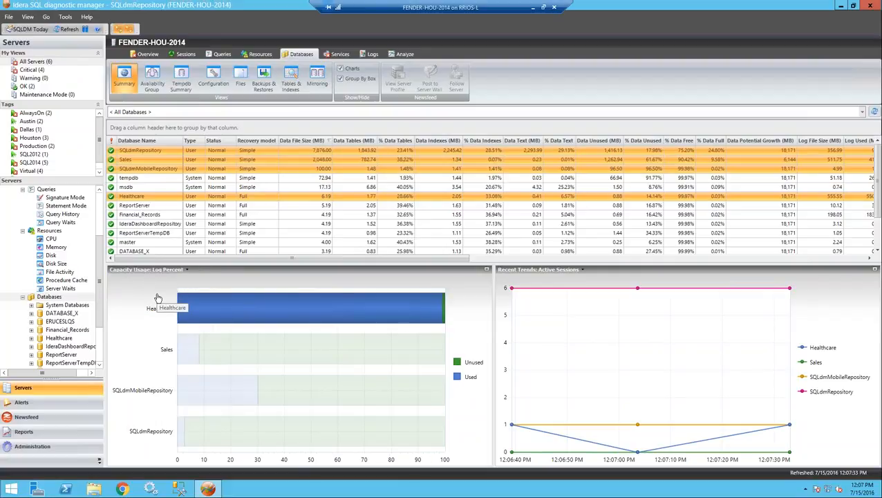
mouse_move(196, 390)
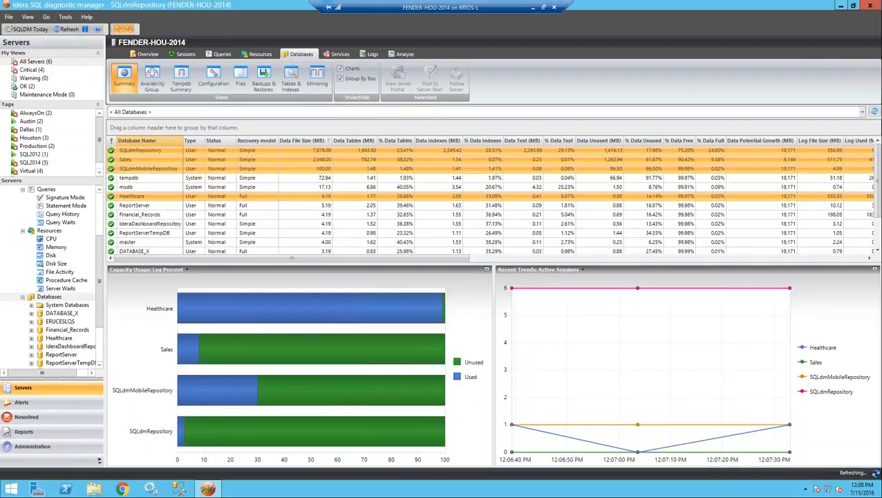
Step: In the Tempdb Summary, change the Tempdb Contention chart to Version Store Cleanup Rate and load the previous snapshot
left_click(182, 76)
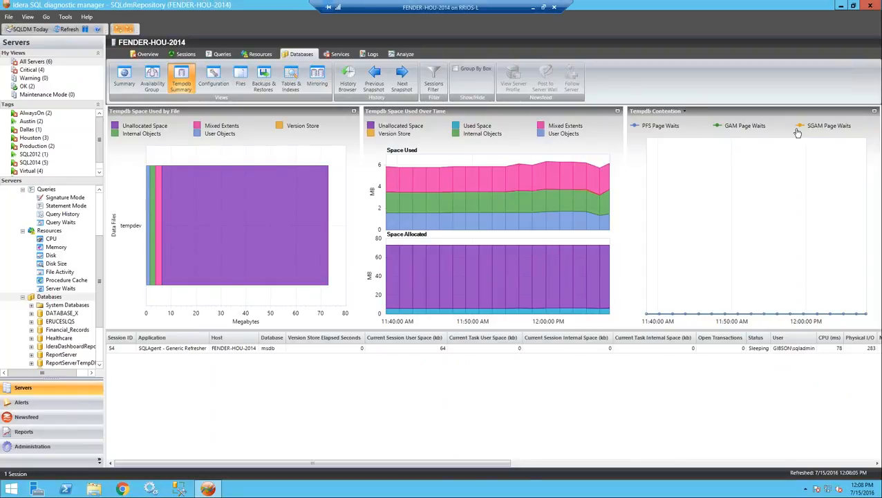
left_click(662, 111)
left_click(662, 131)
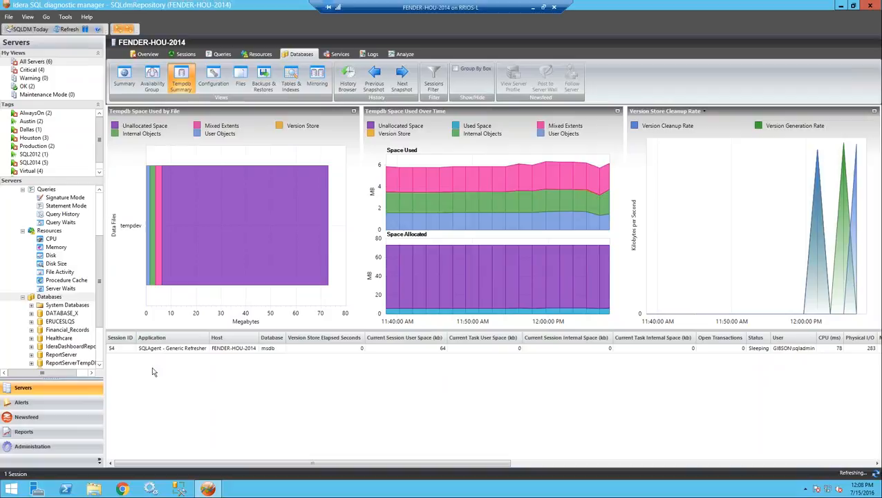
left_click(382, 78)
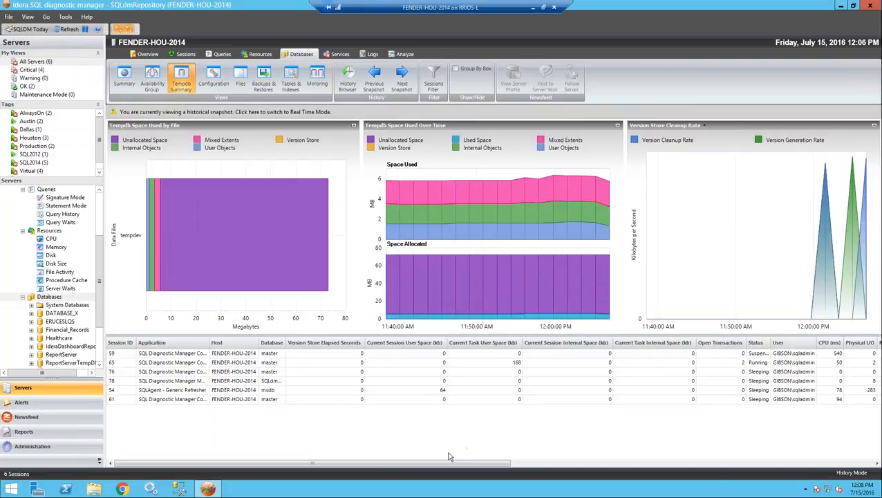
Step: Open the Tables & Indexes view in Real Time Mode and list the tables of the SQLdmRepository database
left_click(291, 78)
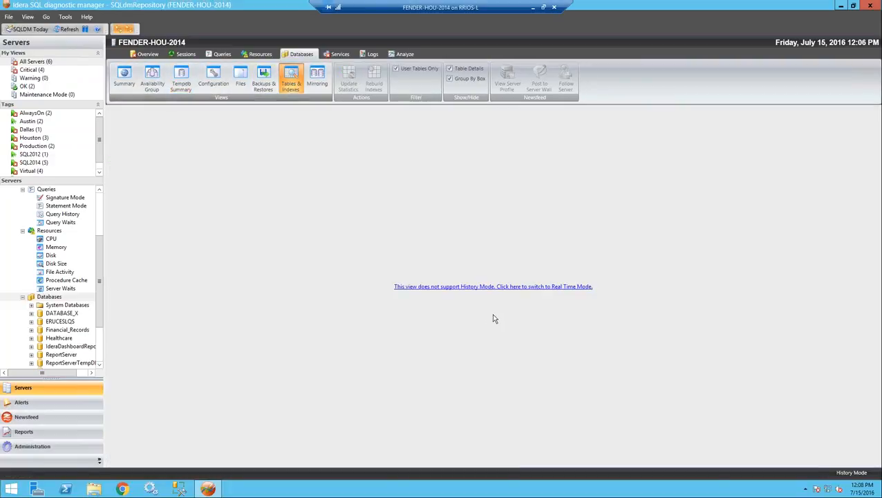
left_click(493, 286)
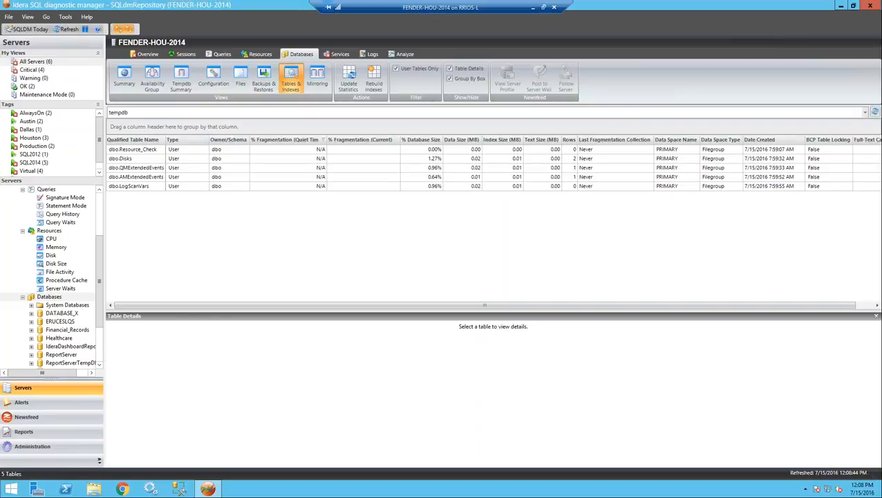
left_click(302, 112)
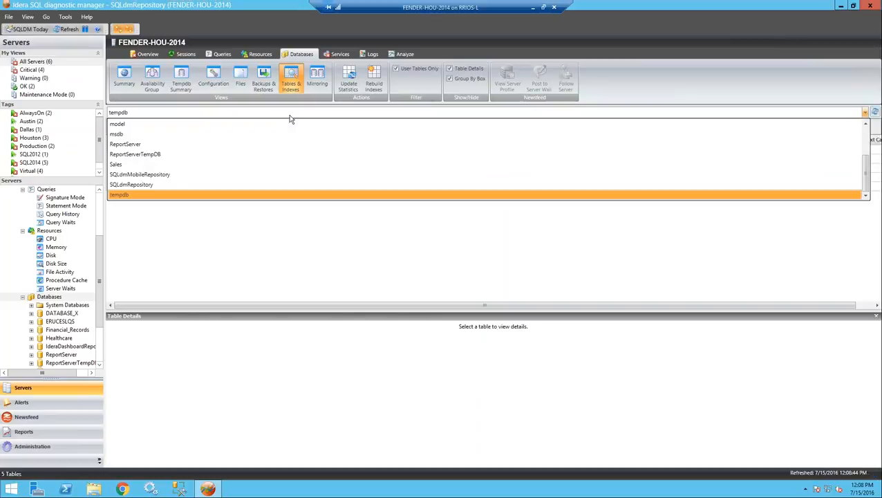
left_click(166, 186)
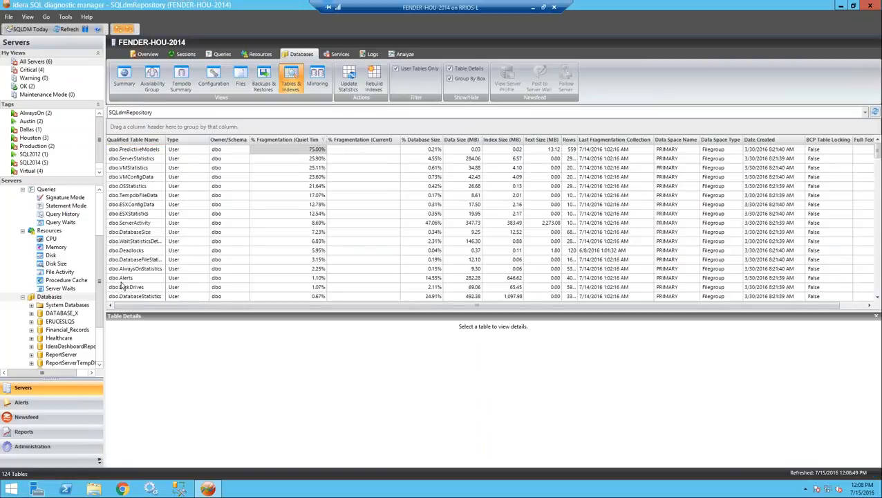
Step: Compare the size details of dbo.PredictiveModels, dbo.ServerStatistics, dbo.VMStatistics and dbo.OSStatistics, ending with dbo.PredictiveModels selected
left_click(144, 151)
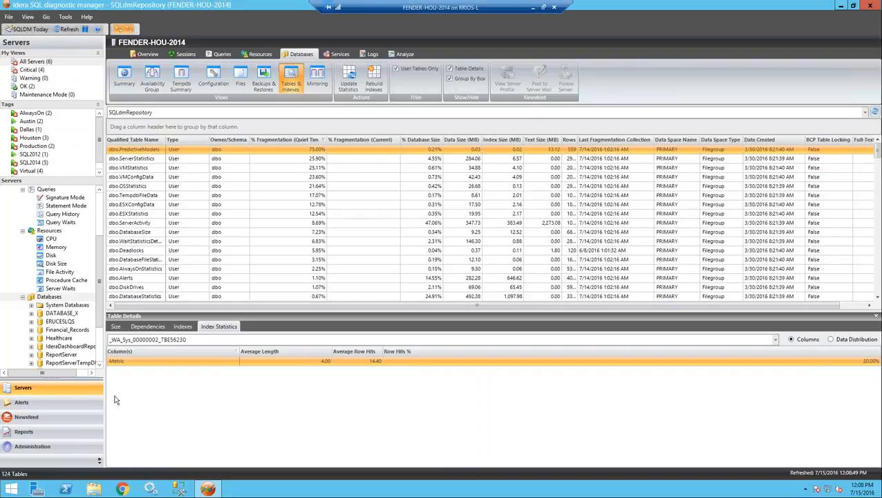
left_click(116, 326)
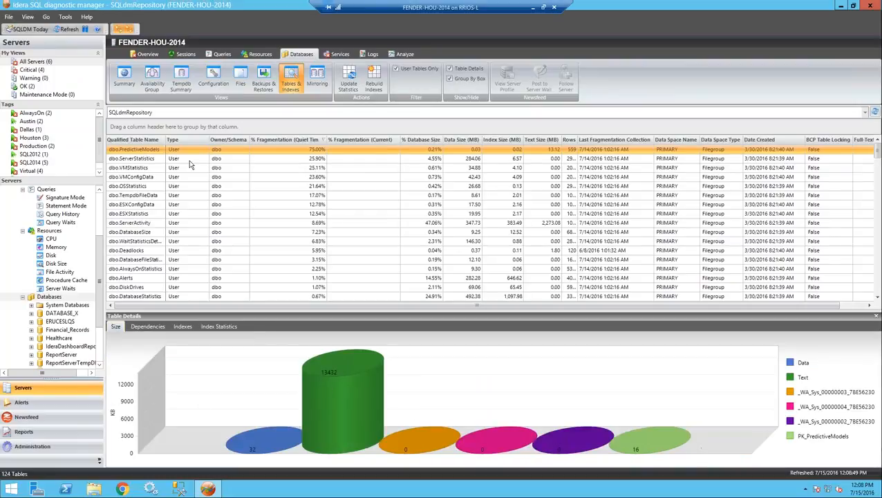
left_click(126, 159)
left_click(125, 168)
left_click(124, 186)
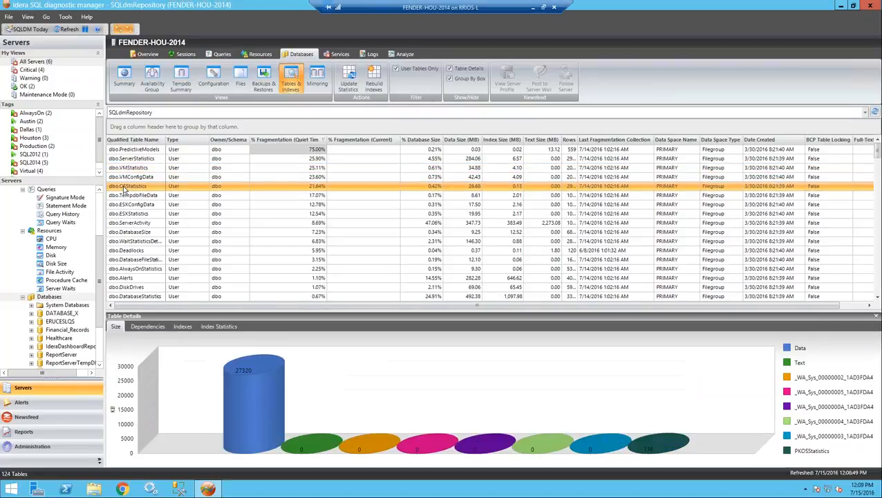
left_click(138, 150)
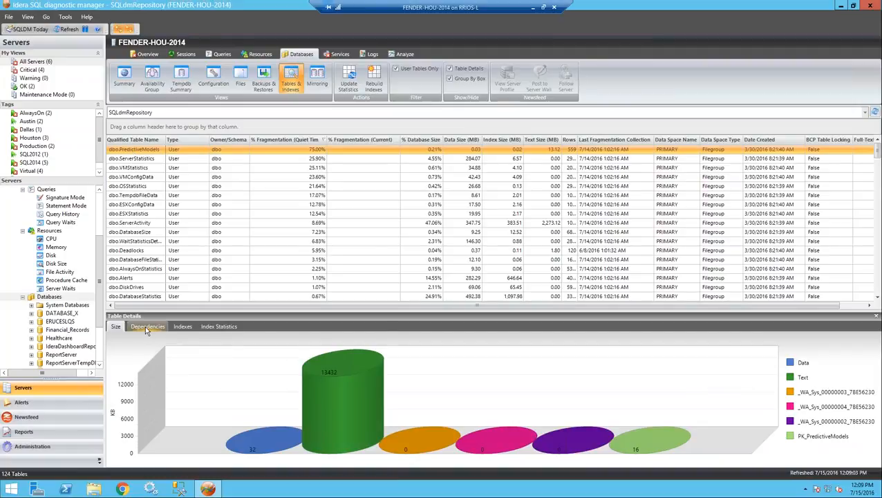
Step: Review the dependencies, indexes and index statistics of dbo.PredictiveModels, briefly selecting dbo.ServerStatistics for comparison
left_click(147, 327)
left_click(116, 340)
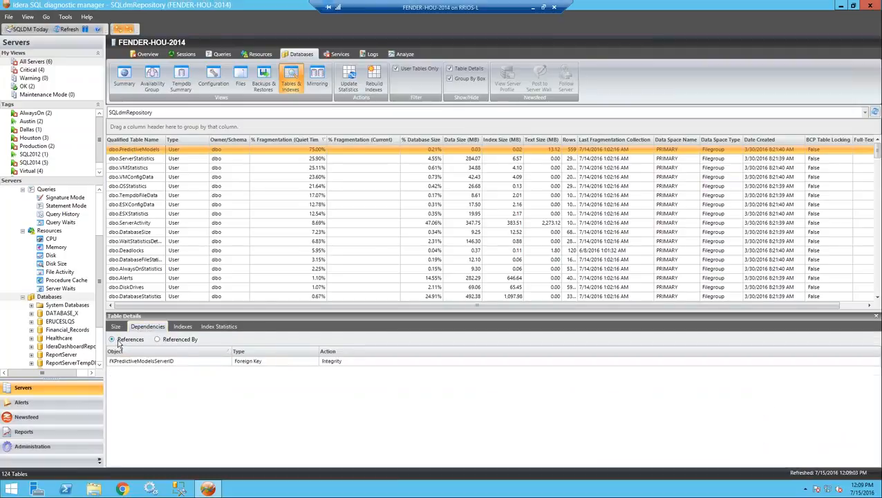
left_click(161, 338)
left_click(182, 326)
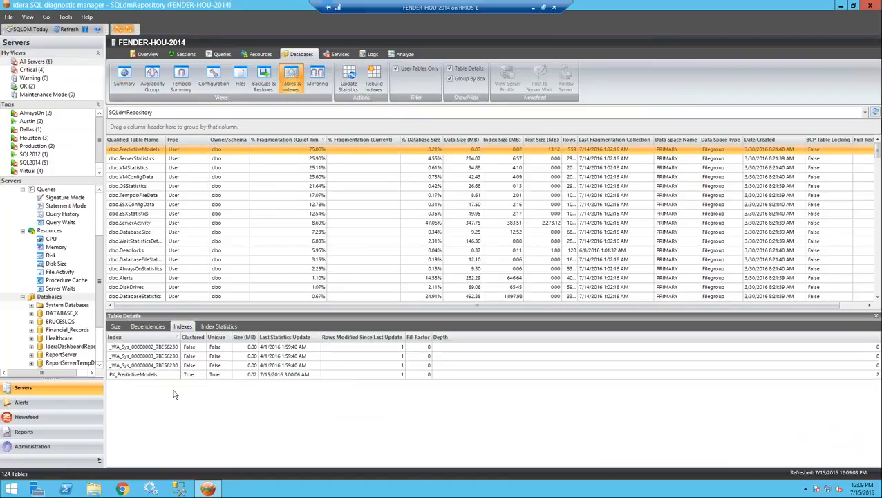
left_click(209, 329)
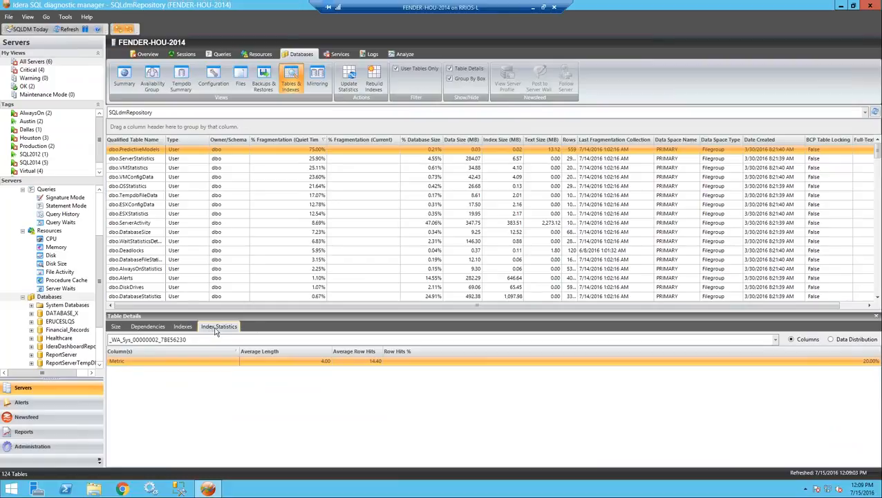
left_click(124, 159)
left_click(173, 149)
Step: Examine the Table Statistics collection settings in FENDER-HOU-2014's properties, including the minimum table size, and cancel without changes
left_click_drag(98, 271, 99, 207)
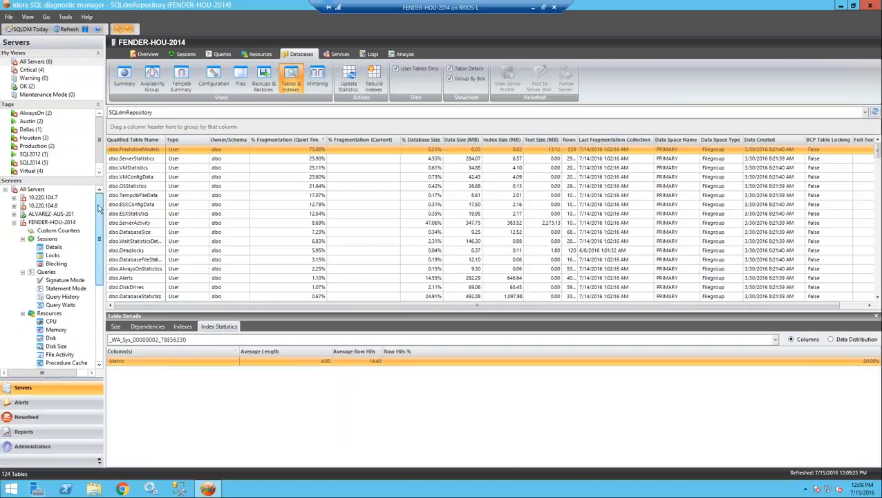
right_click(52, 222)
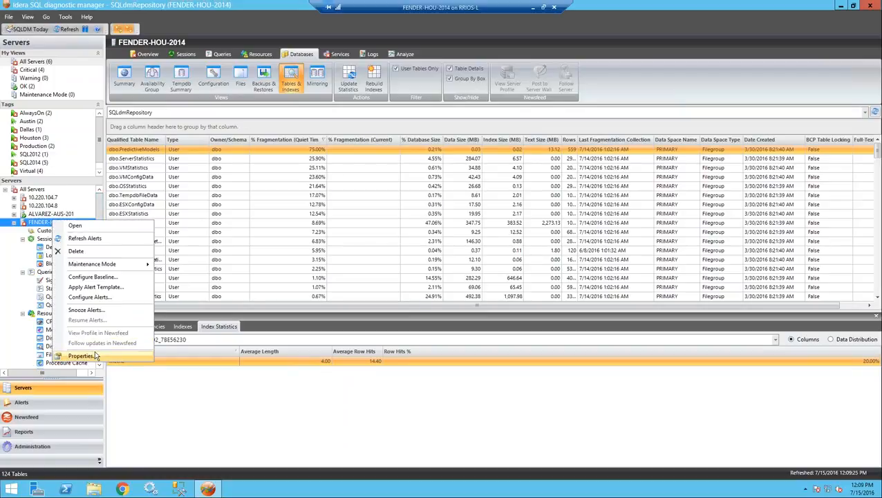
left_click(96, 355)
left_click(312, 148)
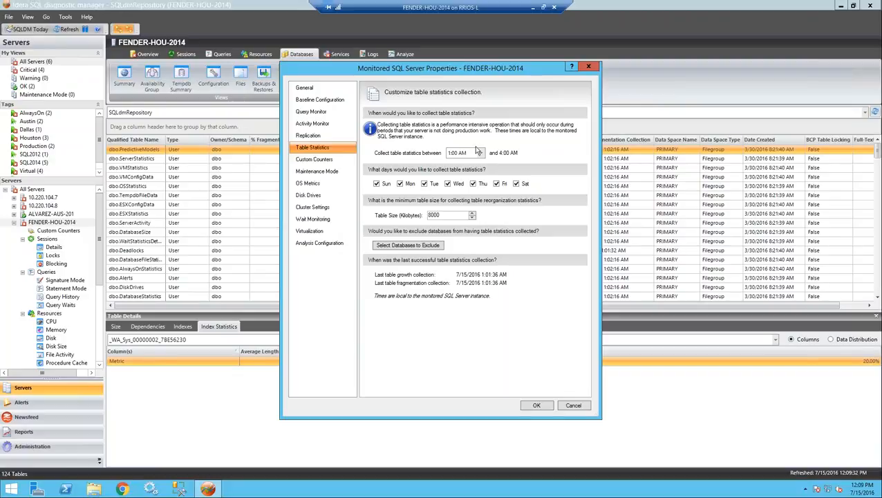
double_click(455, 217)
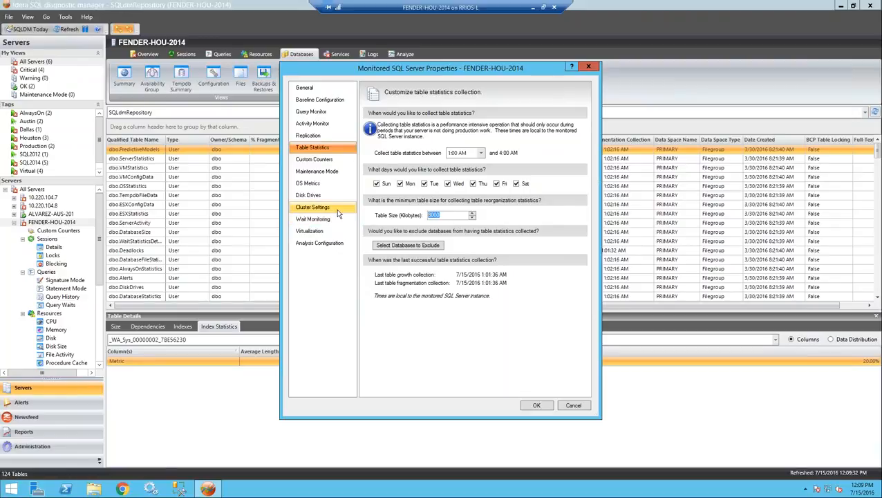
left_click(566, 404)
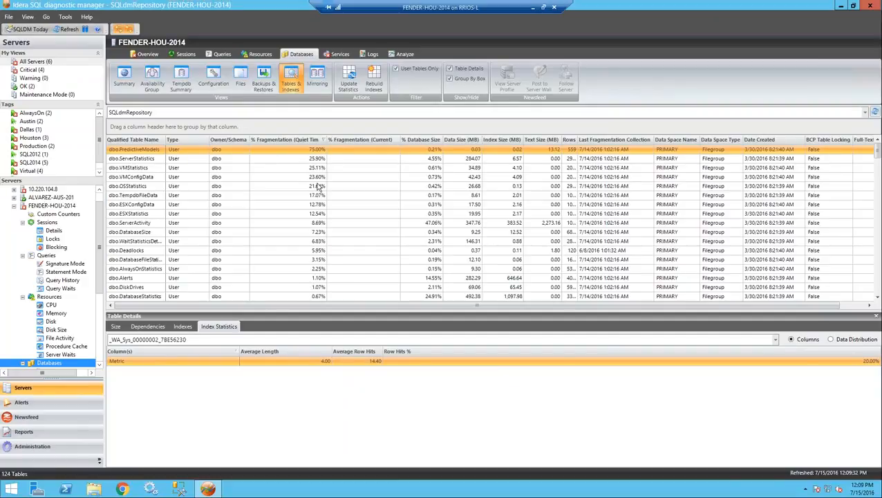
Step: Rebuild the indexes of dbo.PredictiveModels, dbo.ServerStatistics and dbo.VMStatistics, pausing the automatic refresh
right_click(304, 153)
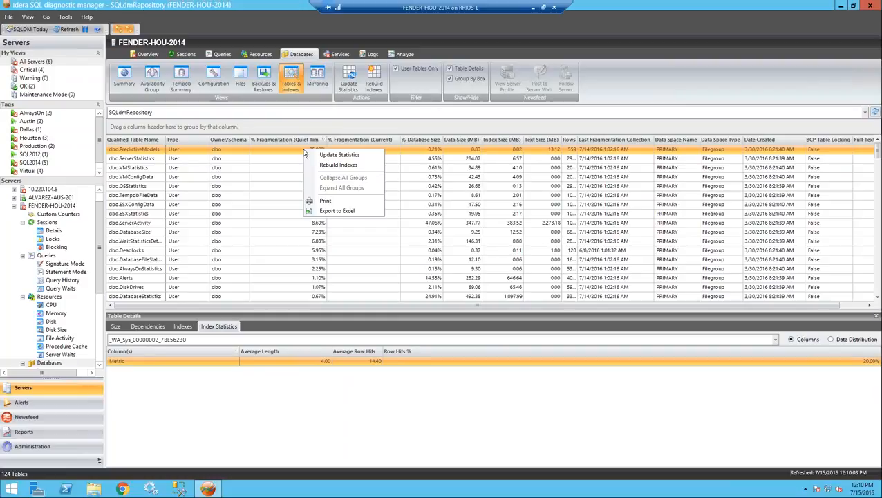
left_click(339, 167)
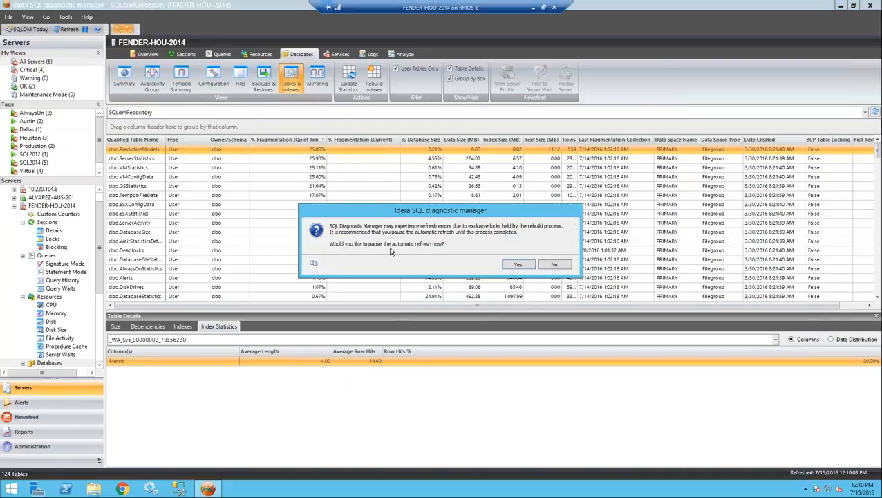
left_click(518, 265)
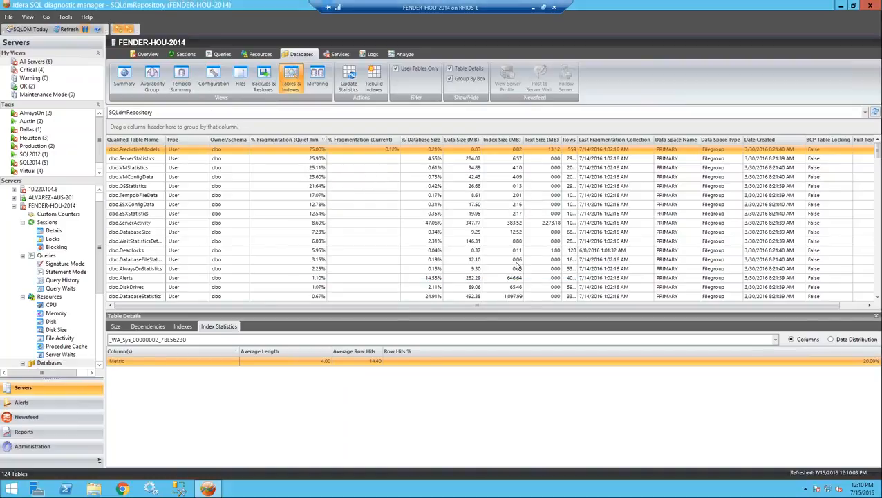
right_click(307, 165)
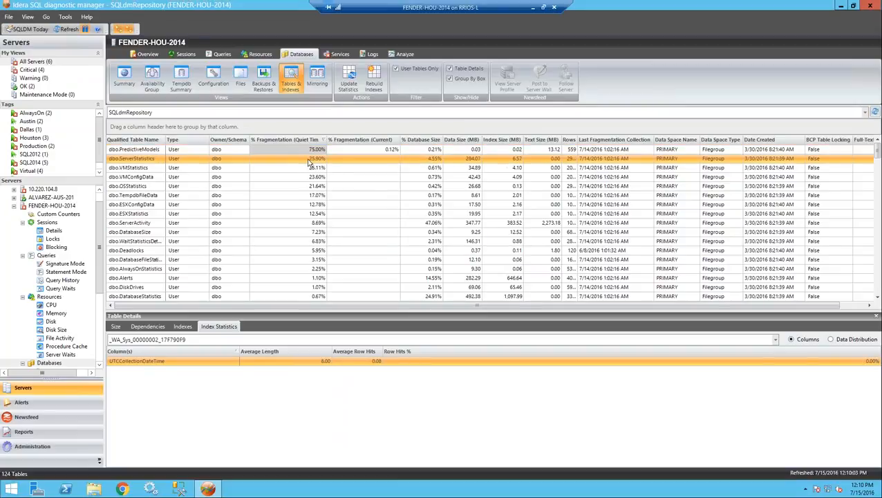
left_click(344, 180)
right_click(312, 169)
left_click(332, 185)
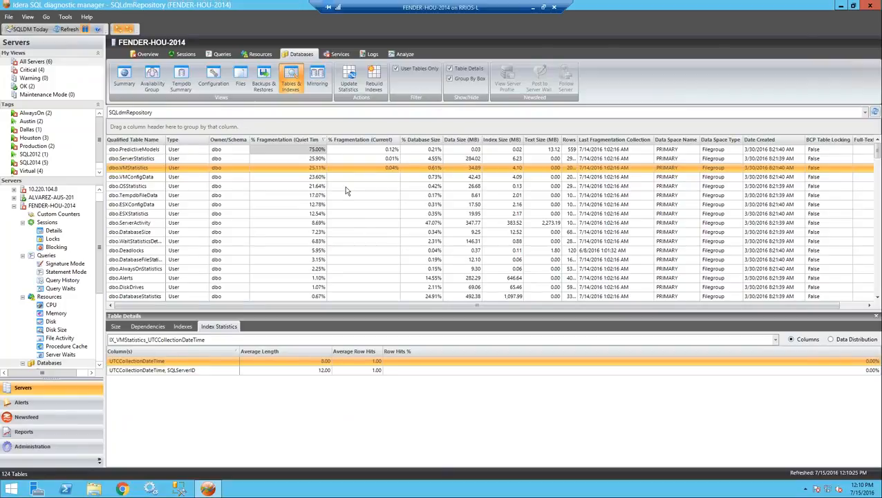
Step: Check the fragmentation values of the tables further down the list, selecting two never-collected ones, and return to the first rows
left_click(346, 191)
scroll(366, 262, "down", 3)
scroll(370, 264, "down", 2)
left_click(317, 215)
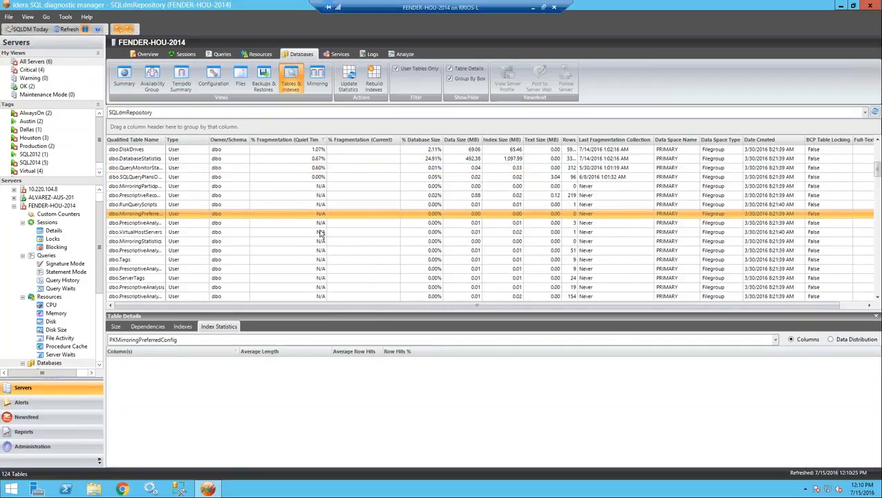
left_click(311, 222)
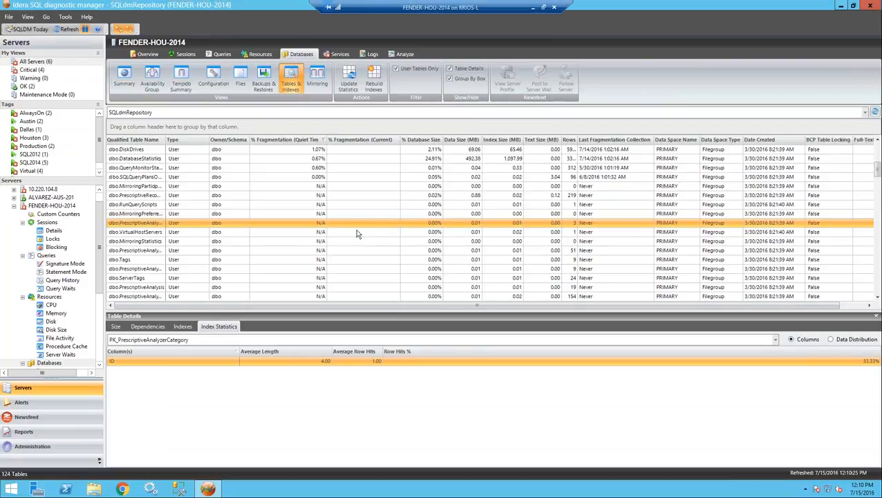
scroll(370, 236, "up", 5)
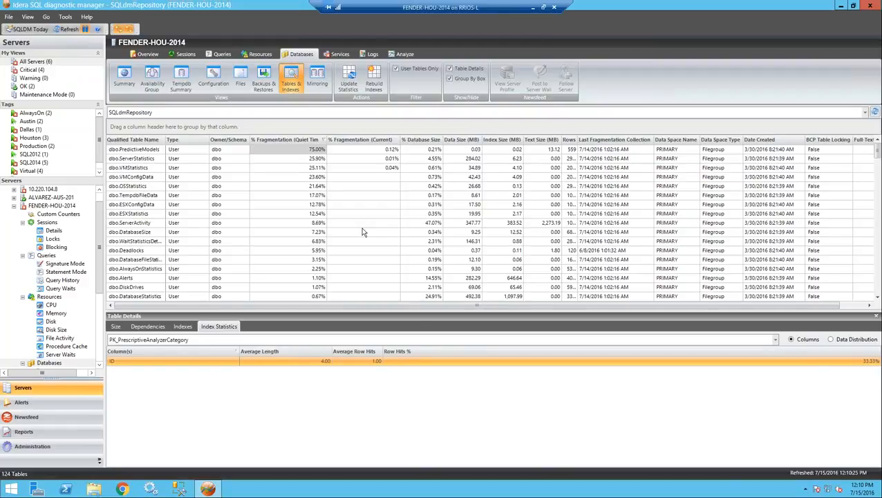
Step: Open the SQL Agent Jobs view under Services and compare the job histories of deadlock1 and BlockScript3
left_click(340, 55)
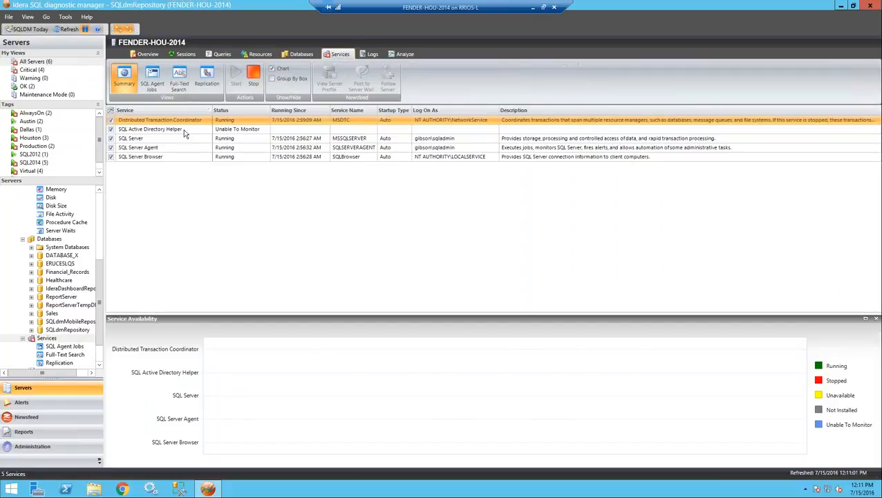
left_click(149, 80)
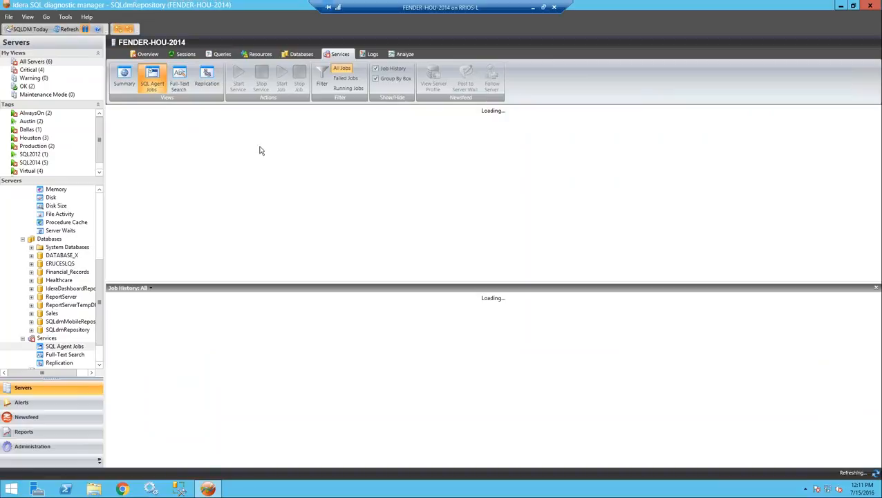
left_click_drag(134, 115, 141, 174)
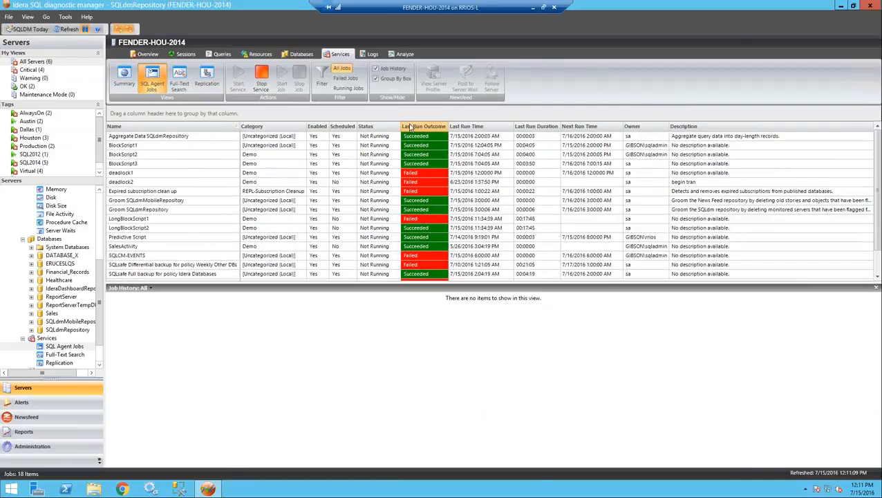
left_click(408, 173)
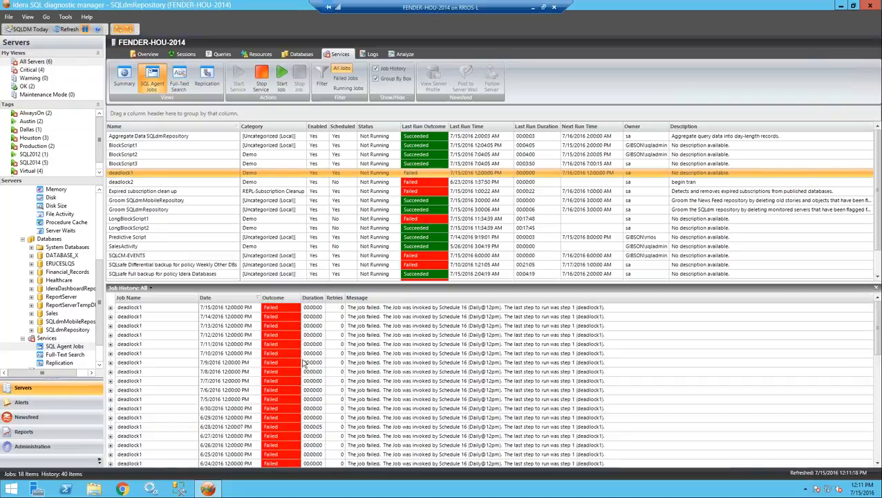
left_click(415, 164)
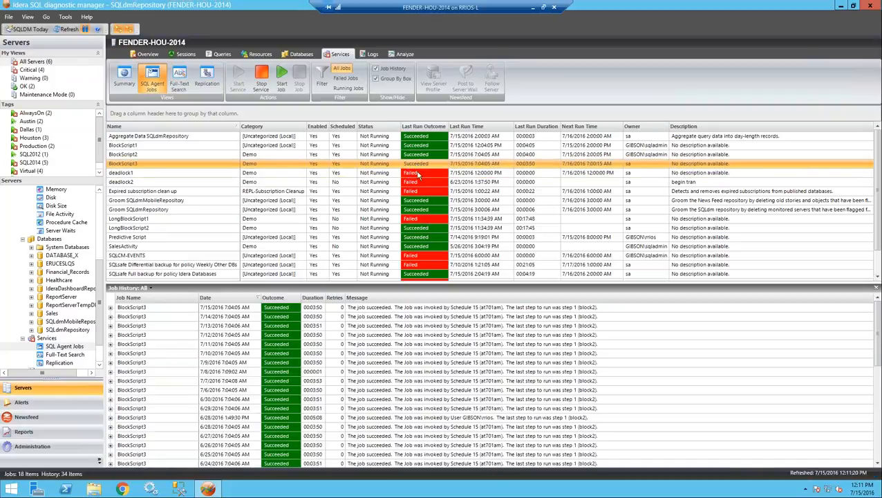
Step: Read the full message text of the failed step in deadlock1's latest run, and close it
left_click(415, 172)
left_click(110, 308)
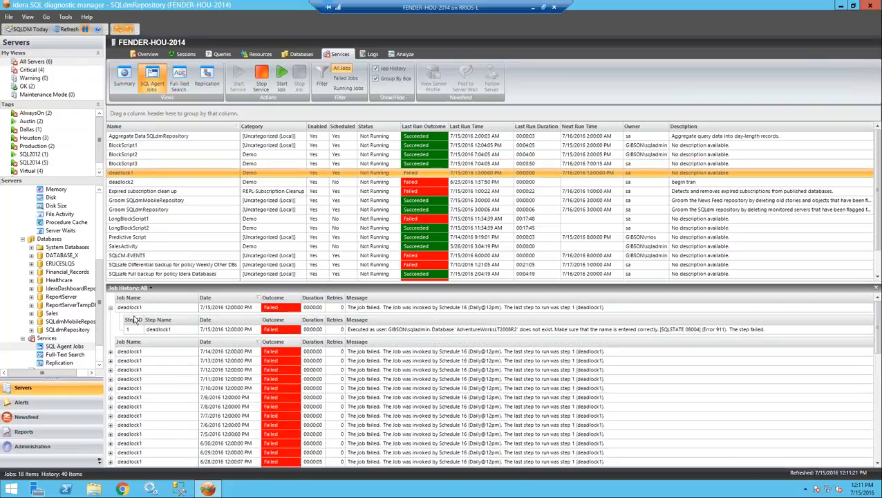
left_click(398, 331)
right_click(396, 331)
left_click(430, 339)
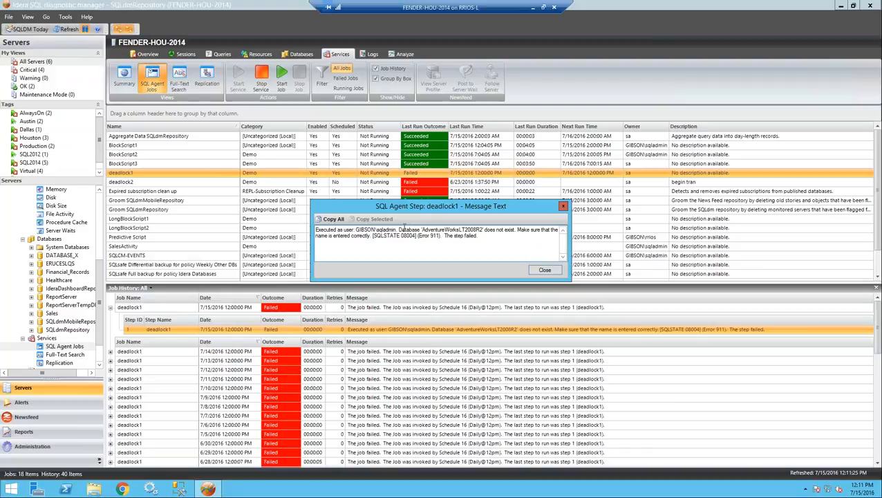
left_click(544, 270)
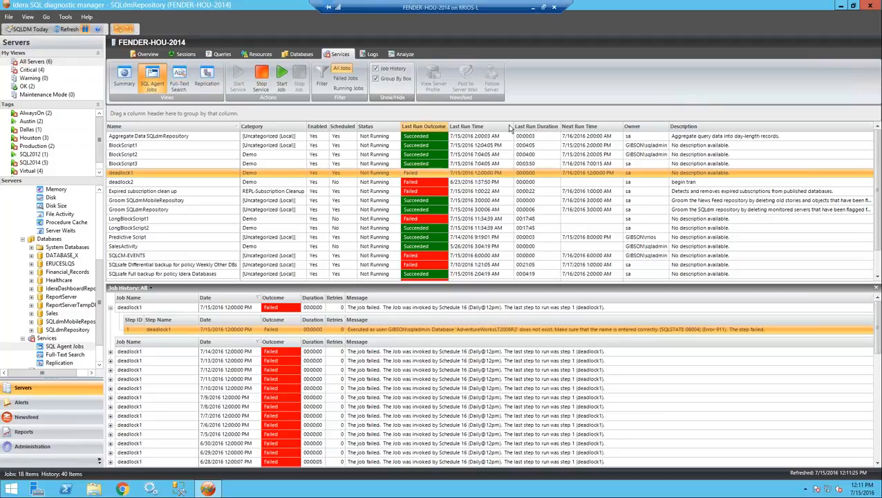
Step: Group the jobs list by Category, Owner and Last Run Outcome, and collapse all groups
left_click_drag(251, 126, 166, 115)
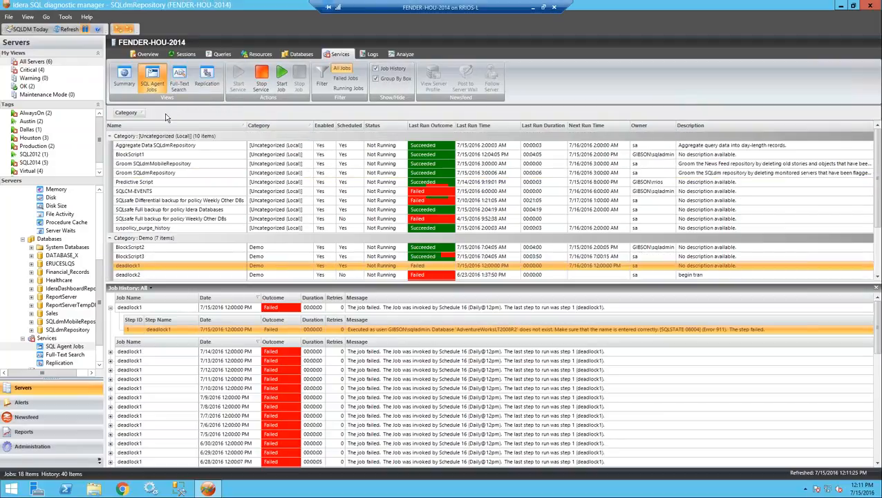
left_click_drag(637, 126, 154, 117)
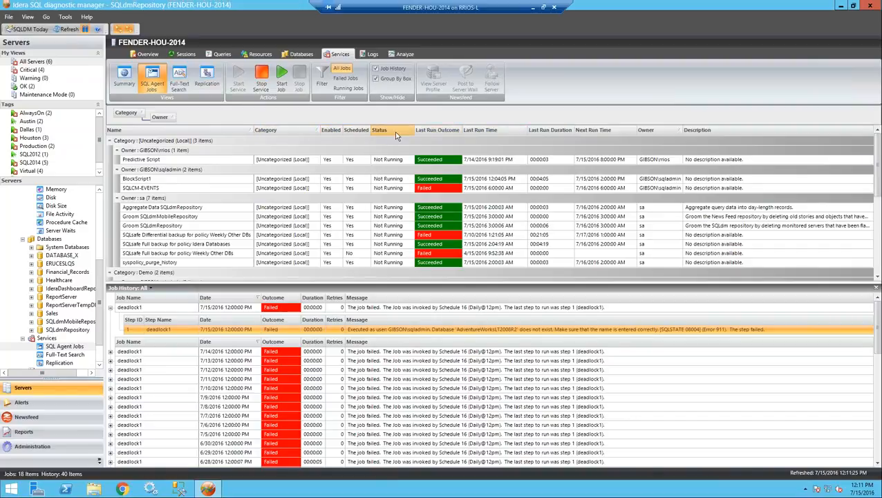
left_click_drag(439, 130, 197, 125)
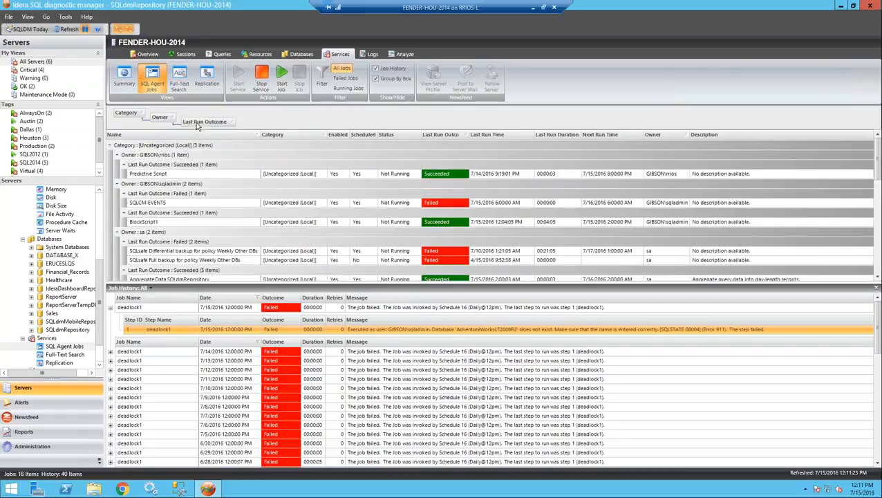
right_click(109, 147)
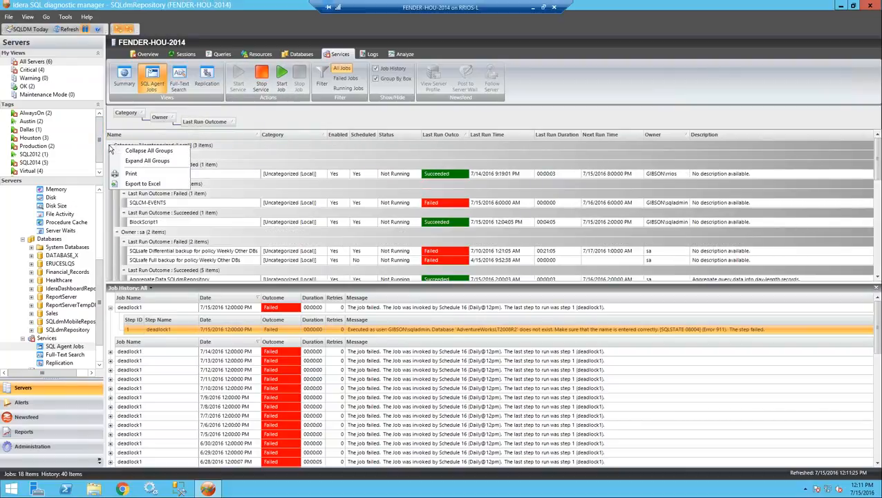
left_click(148, 150)
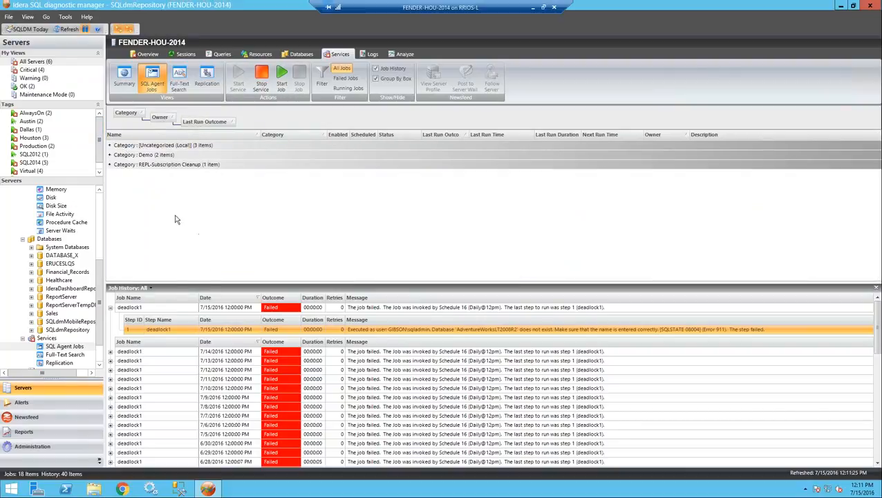
Step: Expand the Failed jobs of owner sa in the Demo category and view the history of deadlock2
left_click(109, 155)
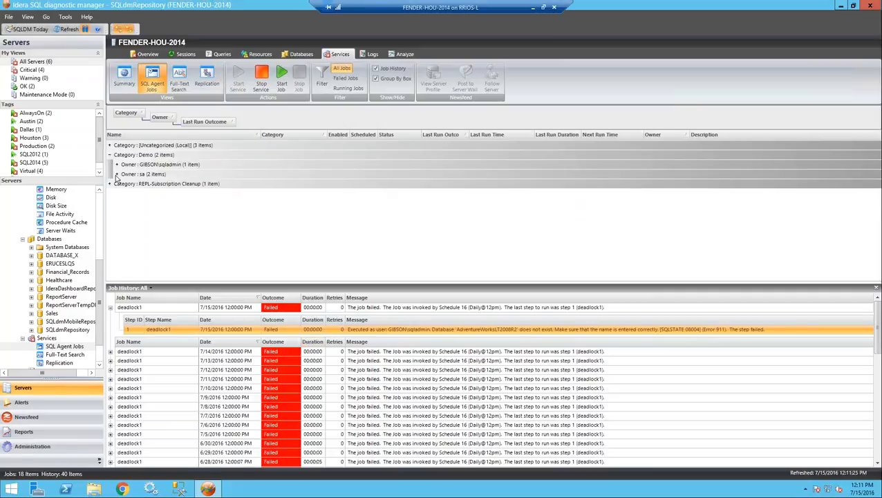
left_click(117, 174)
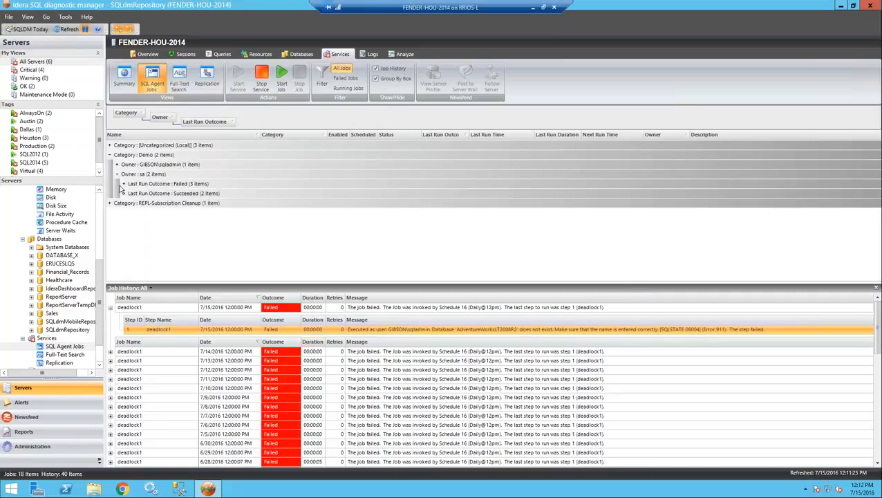
left_click(125, 184)
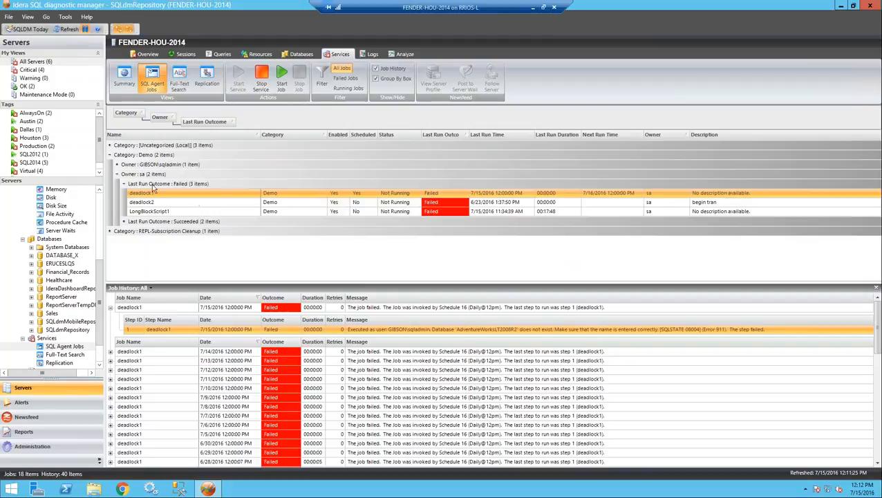
left_click(369, 202)
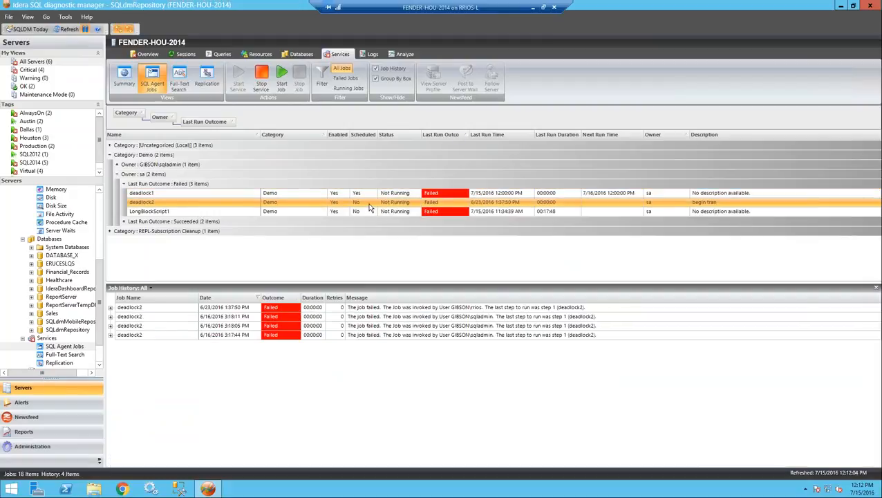
Step: Collapse owner sa's Failed group, expand the Succeeded group and view the history of BlockScript3
left_click(125, 184)
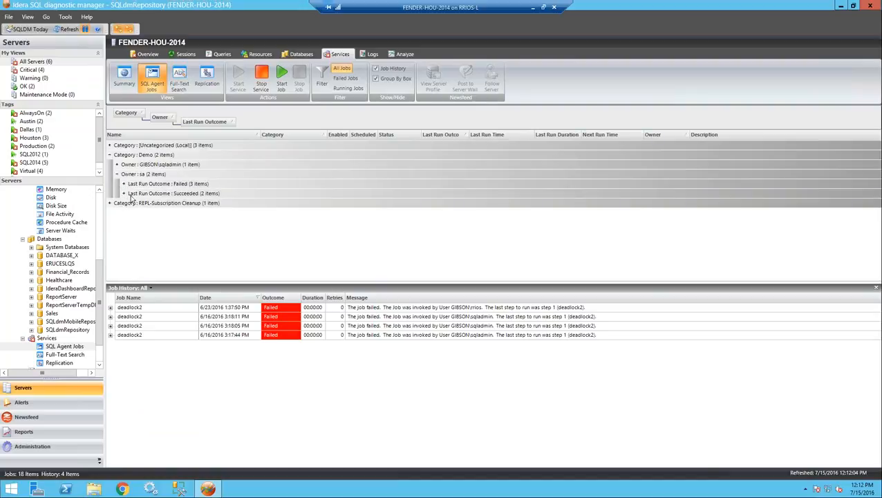
left_click(124, 193)
left_click(274, 205)
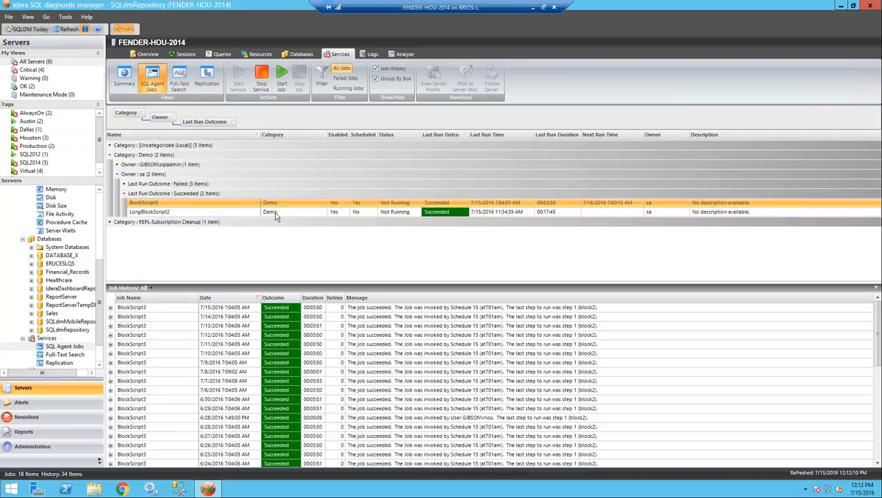
Step: Collapse the Demo category and view the history of SQLCM-EVENTS, the failed job of owner GIBSON\sqladmin in the Uncategorized (Local) category
left_click(110, 155)
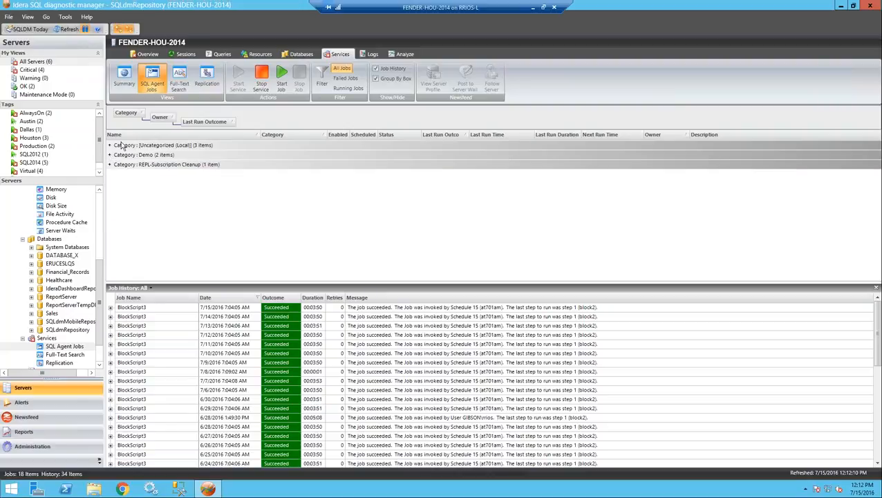
left_click(108, 146)
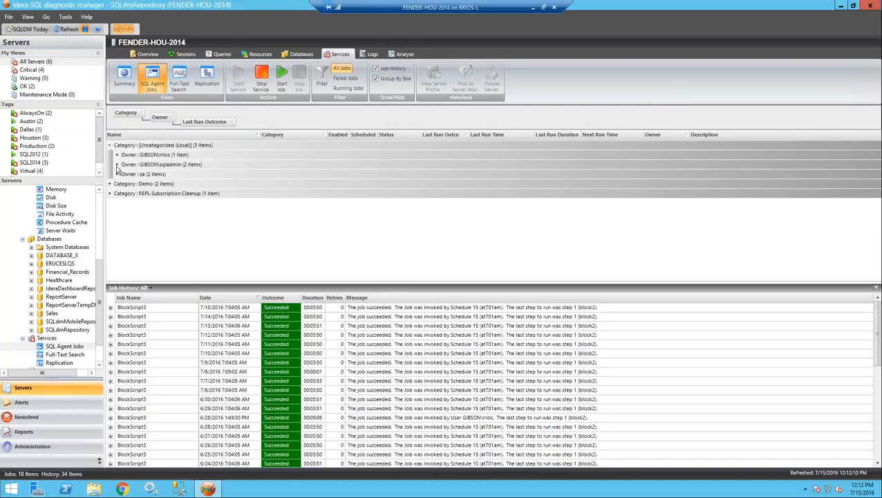
left_click(116, 165)
left_click(124, 174)
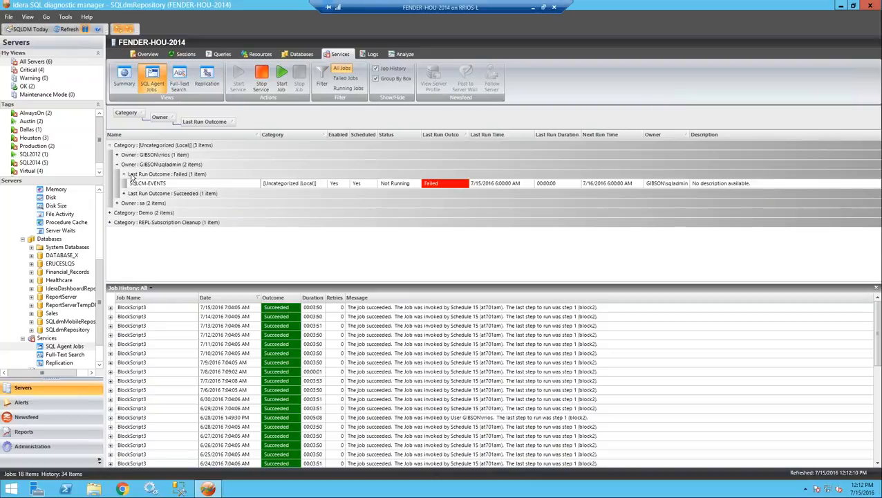
left_click(445, 187)
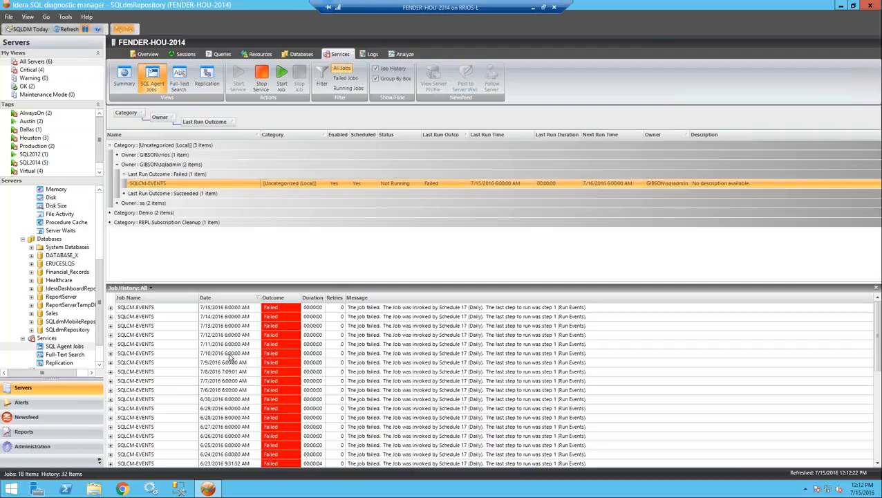
Step: Read the full message text of the Run Events step in SQLCM-EVENTS's latest run, and close it
left_click(110, 308)
left_click(417, 331)
right_click(416, 334)
left_click(448, 338)
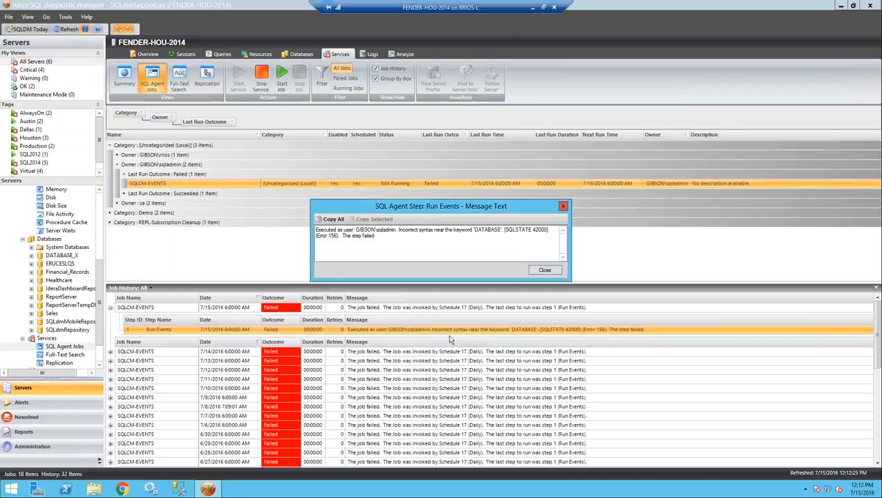
left_click(544, 271)
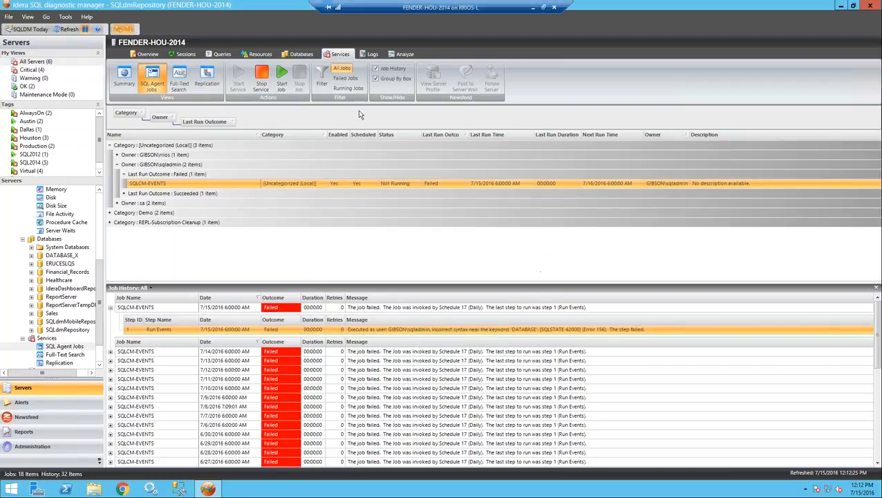
Step: Show the server's SQL Server and Agent logs with informational entries filtered out
left_click(372, 55)
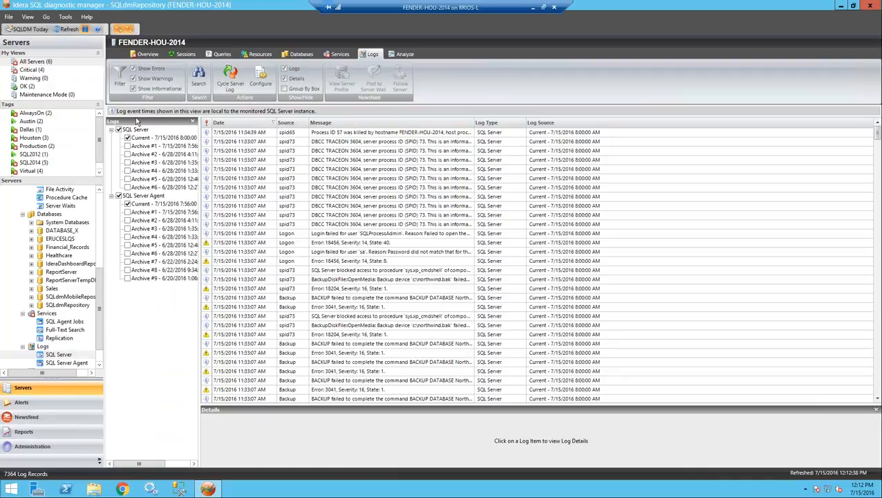
left_click(133, 89)
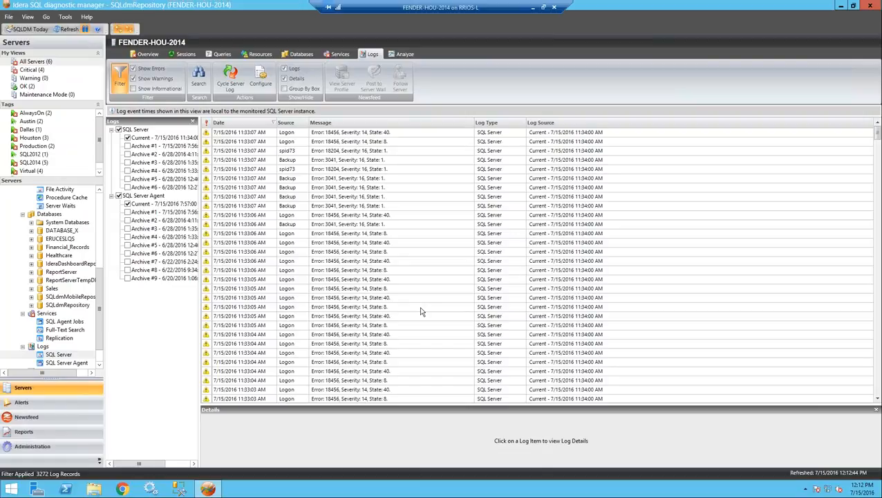
Step: Examine the schedule and all categories in FENDER-HOU-2014's Analysis Configuration properties, leaving the settings unchanged
left_click(405, 54)
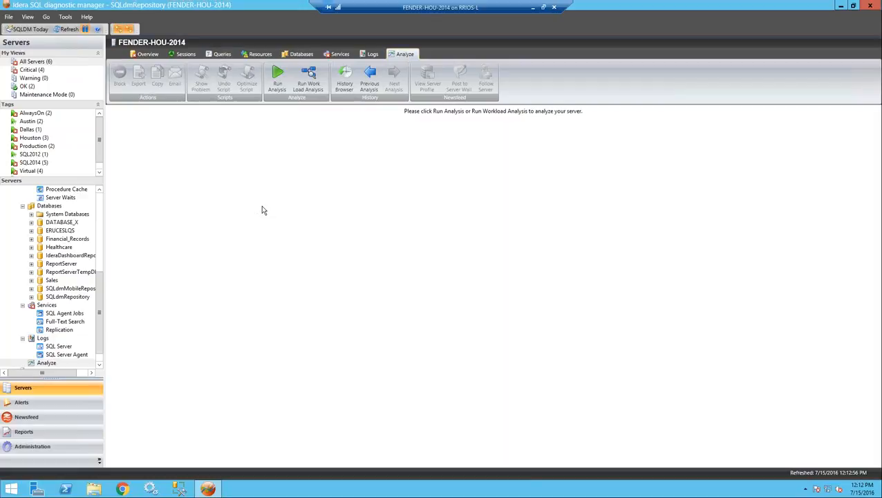
scroll(89, 301, "up", 6)
scroll(88, 212, "up", 1)
right_click(52, 222)
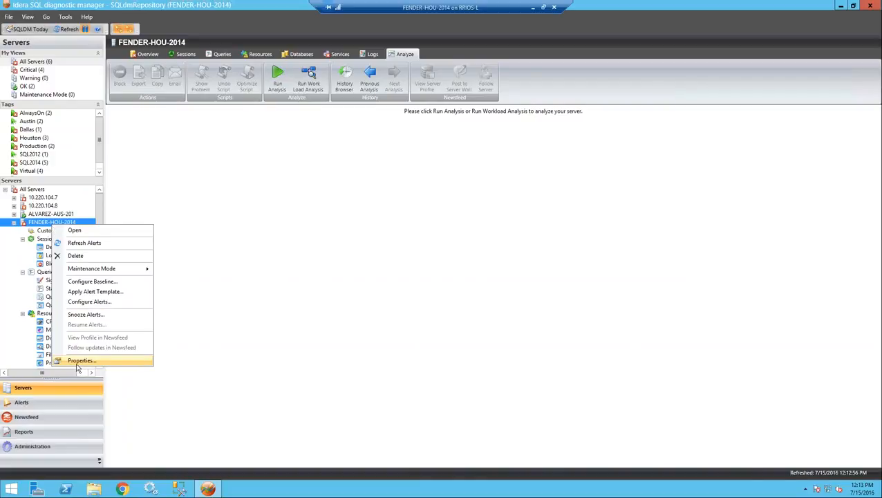
left_click(80, 360)
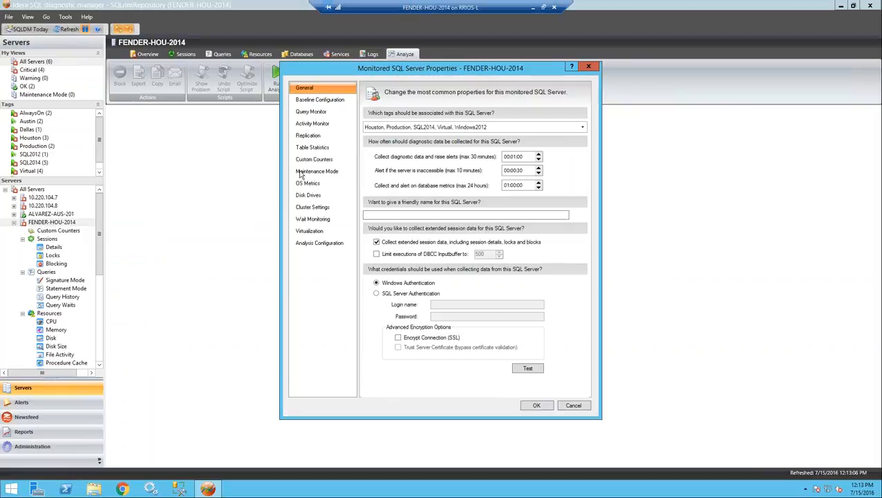
left_click(309, 243)
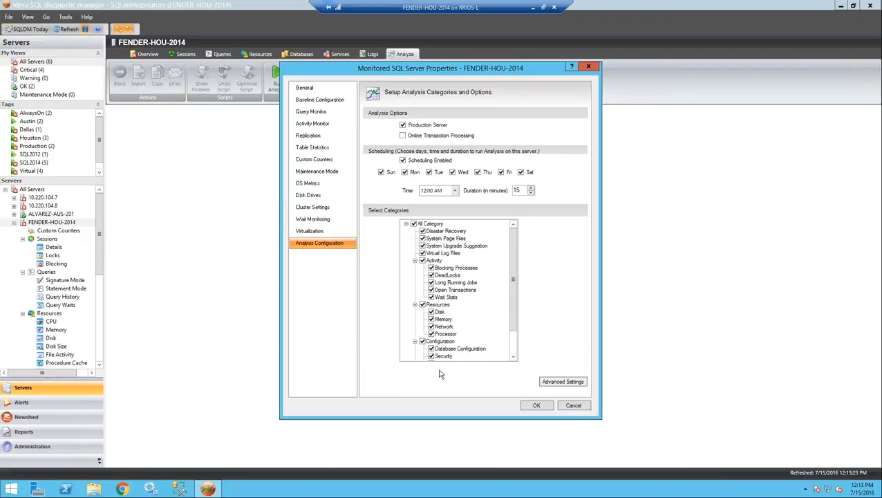
left_click_drag(513, 266, 512, 307)
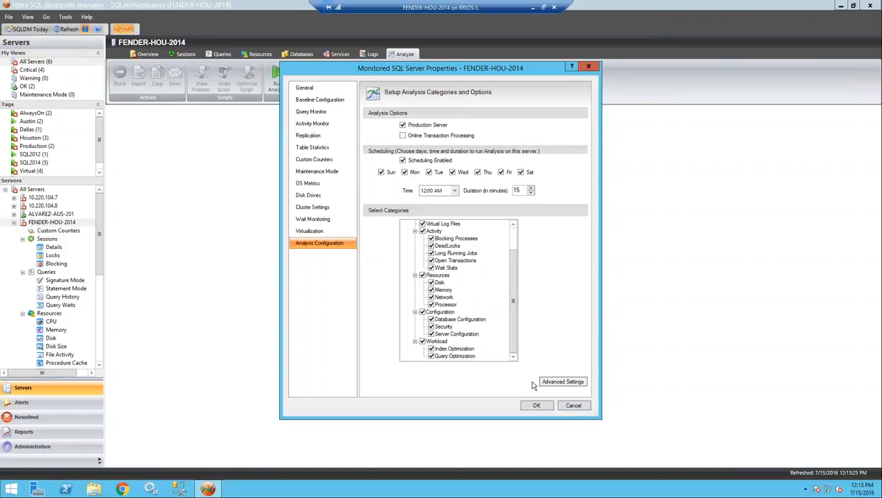
left_click(578, 405)
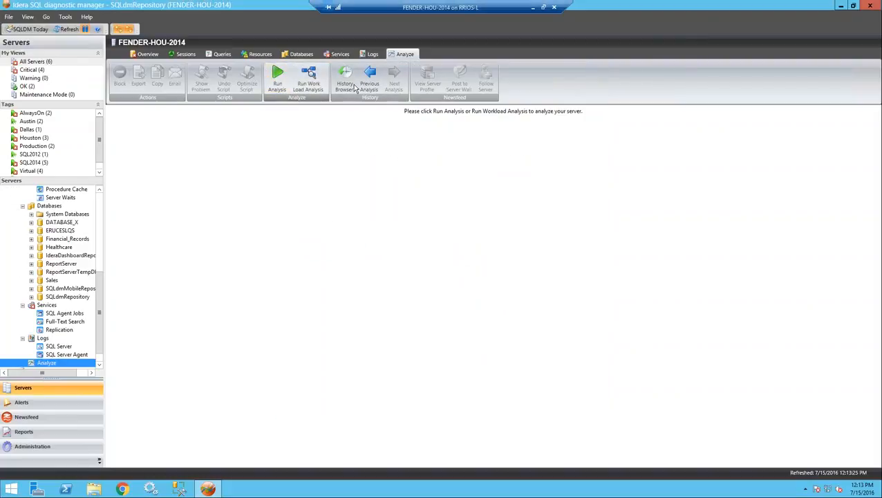
Step: Load the June 16, 2016 3:07 PM analysis from history, enlarge the details area and read the Sales database backup finding
left_click(355, 88)
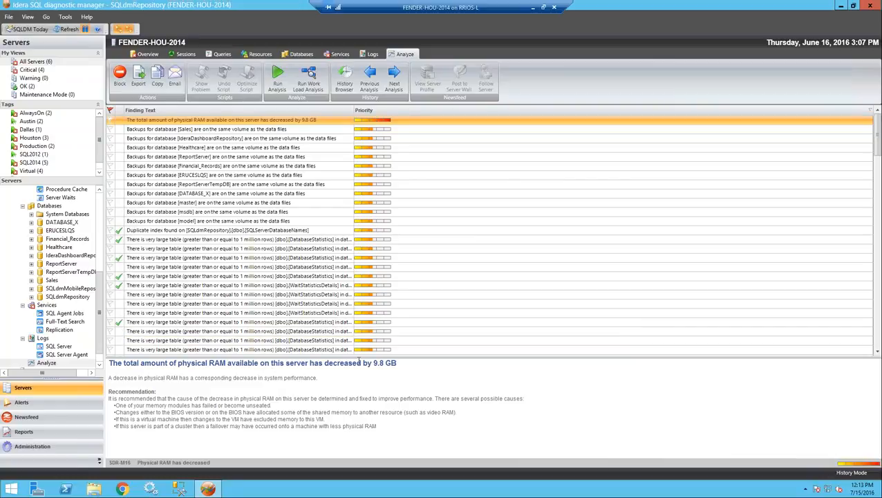
left_click_drag(373, 357, 373, 292)
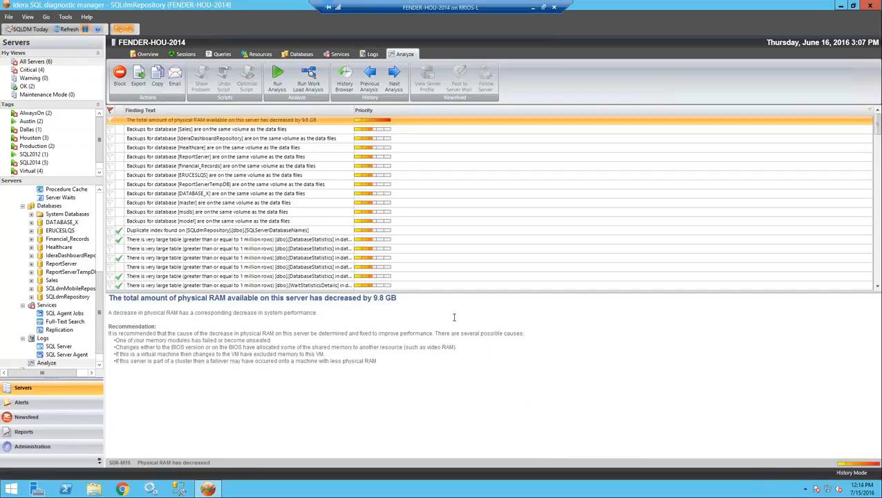
left_click(204, 130)
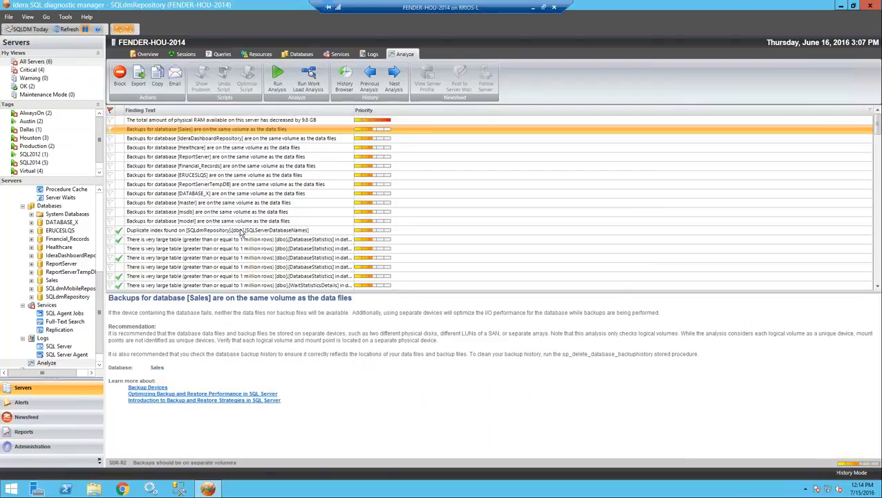
Step: Read the explanation and recommendation of the unticked very large table finding on DatabaseStatistics, directly below the first ticked one
left_click(193, 251)
scroll(224, 243, "down", 2)
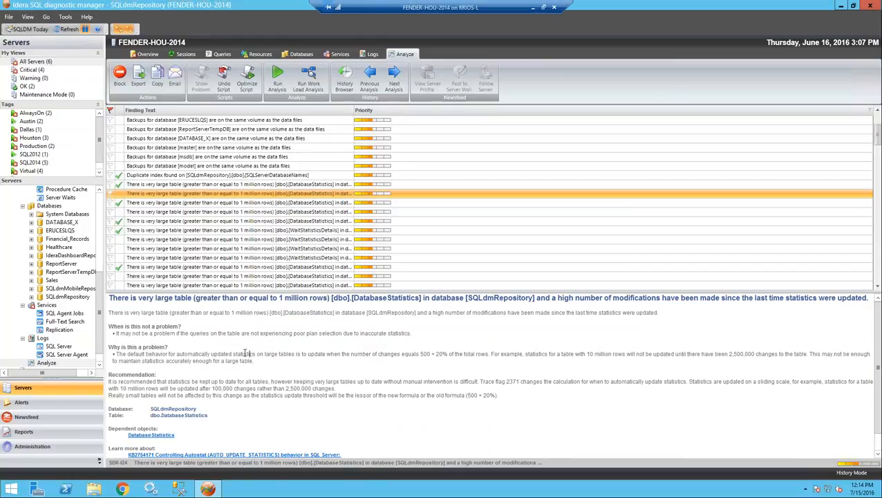
scroll(228, 349, "down", 1)
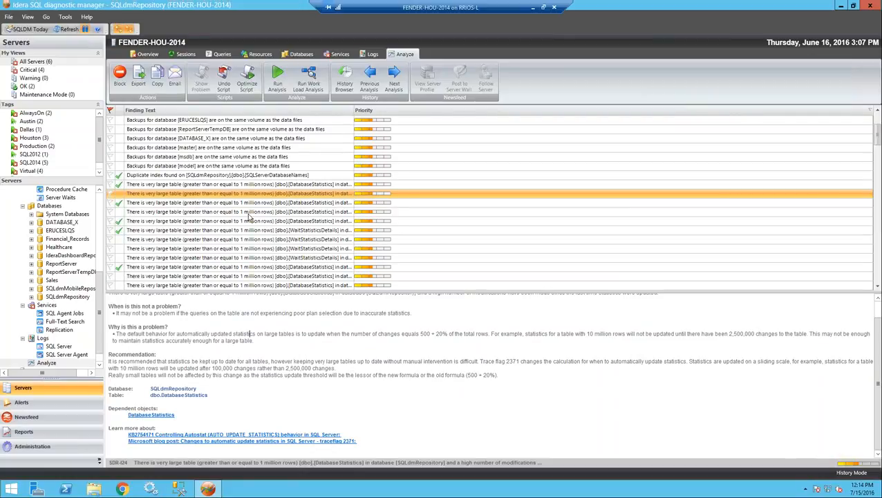
Step: Open the finding's linked KB2754171 article, enlarge the browser window, skim the article to its end and close it
left_click(189, 436)
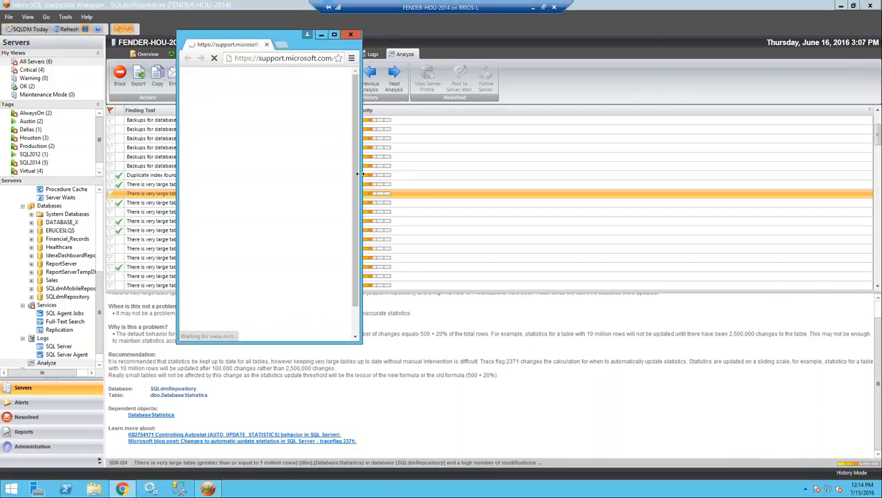
left_click_drag(360, 221, 833, 221)
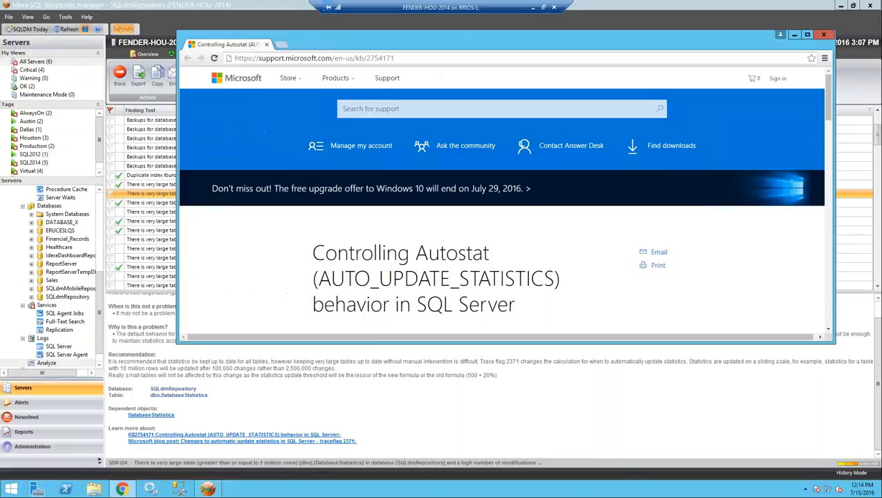
left_click_drag(372, 342, 373, 399)
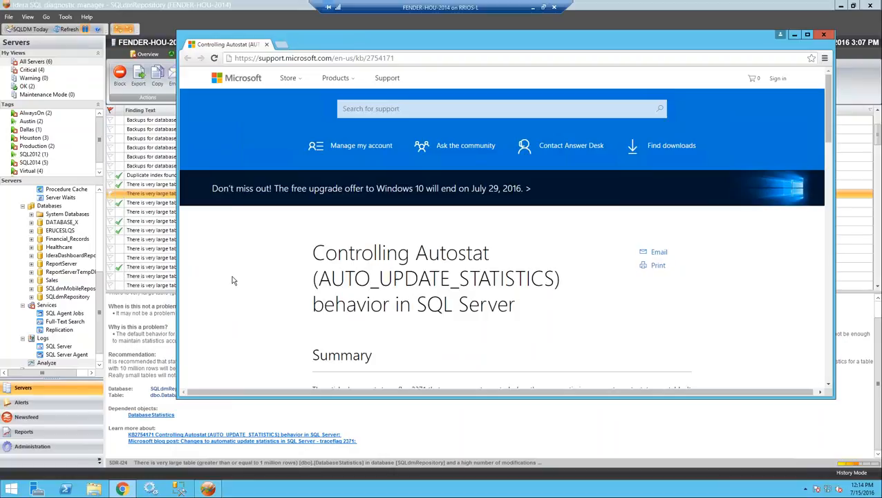
scroll(239, 315, "down", 10)
scroll(239, 314, "down", 9)
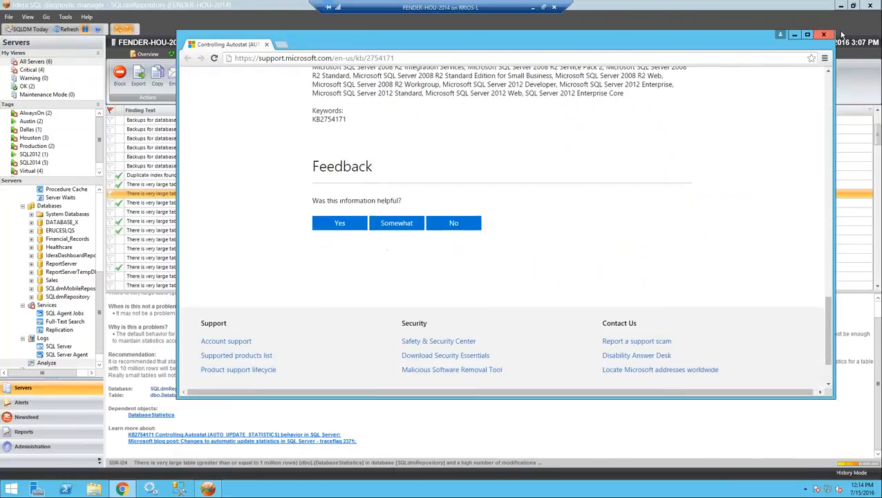
left_click(823, 35)
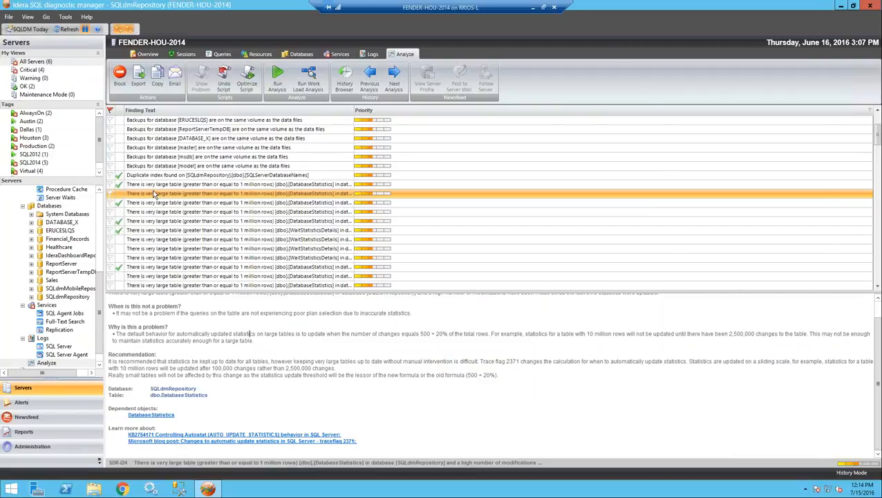
Step: Preview the optimization script for the selected DatabaseStatistics finding without running it
left_click(246, 77)
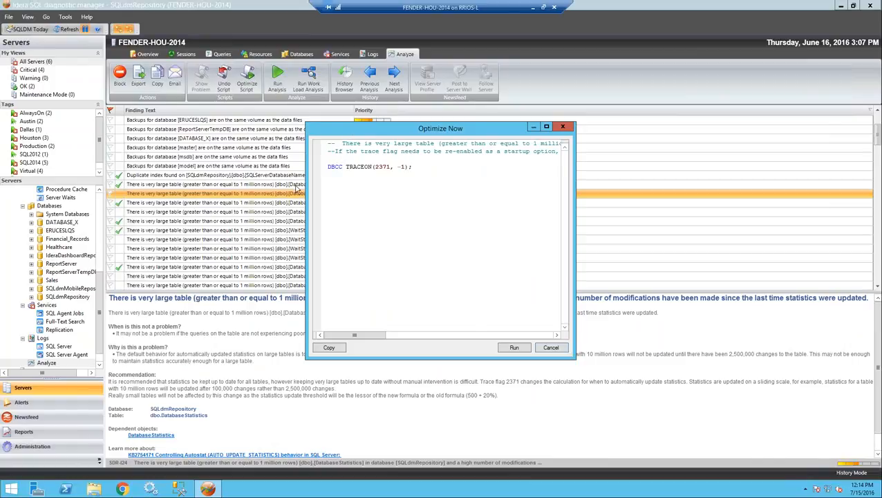
left_click(551, 348)
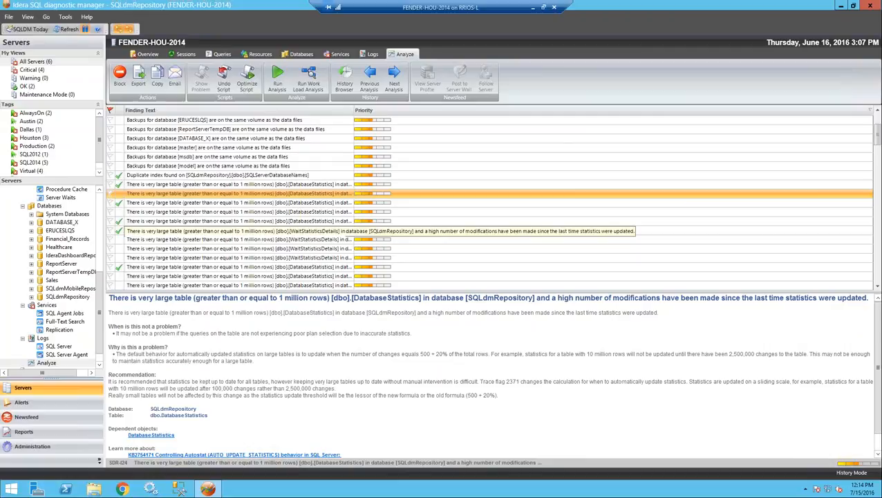
Step: Read the very large table finding on WaitStatisticsDetails and the index consolidation finding on stageDatabaseStatistics
left_click(178, 231)
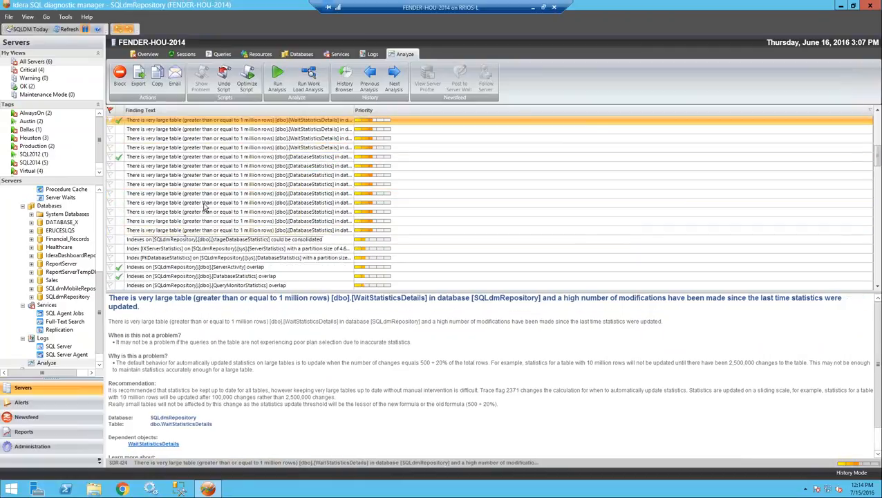
left_click(150, 240)
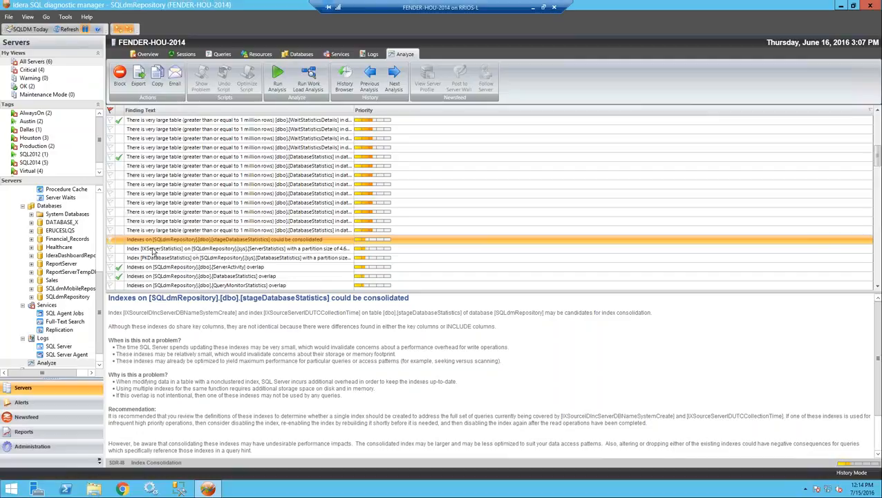
scroll(216, 359, "down", 2)
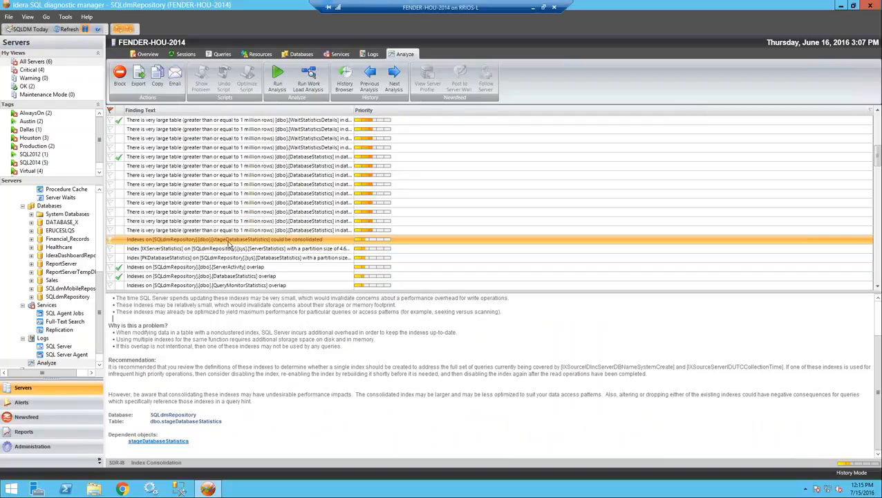
Step: Run the optimization script for the QueryMonitorStatistics index overlap, dropping index IXQueryMonitorStatisticsSQLServerIDGrooming
left_click(177, 285)
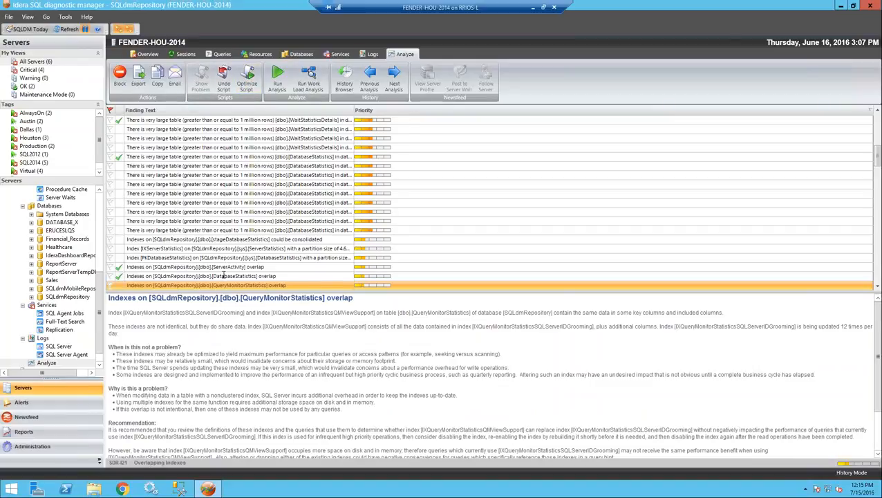
left_click(247, 80)
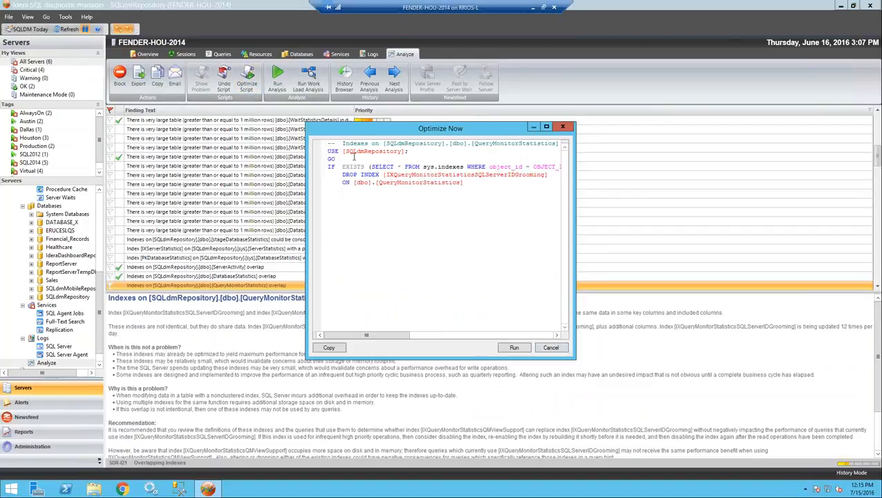
left_click(514, 348)
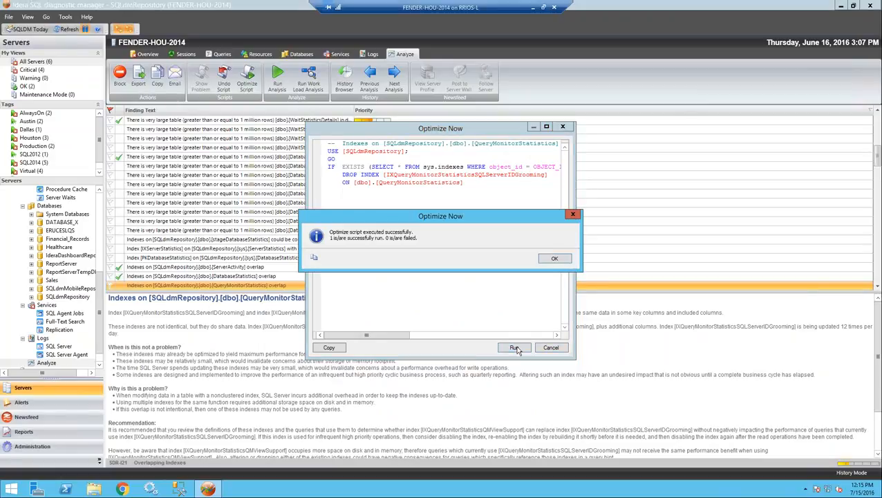
left_click(565, 264)
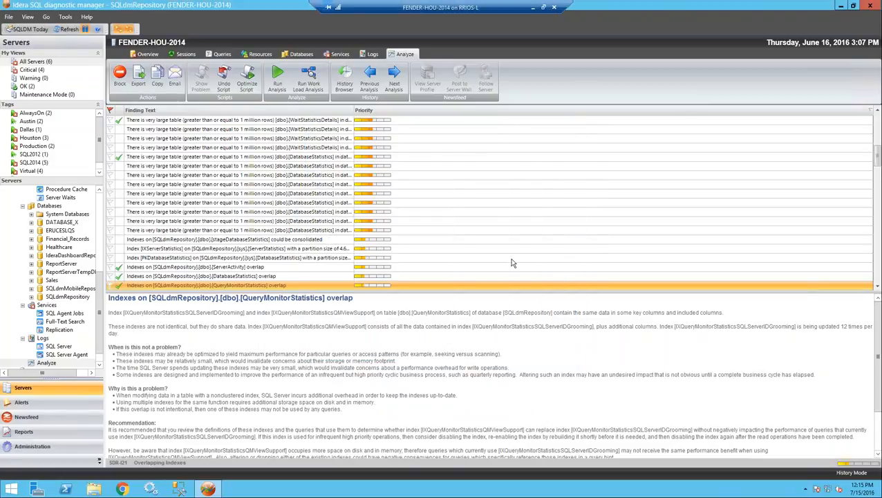
Step: Read the PKDatabaseStatistics fragmentation finding and look through the index findings further down the list
left_click(248, 257)
scroll(247, 251, "down", 3)
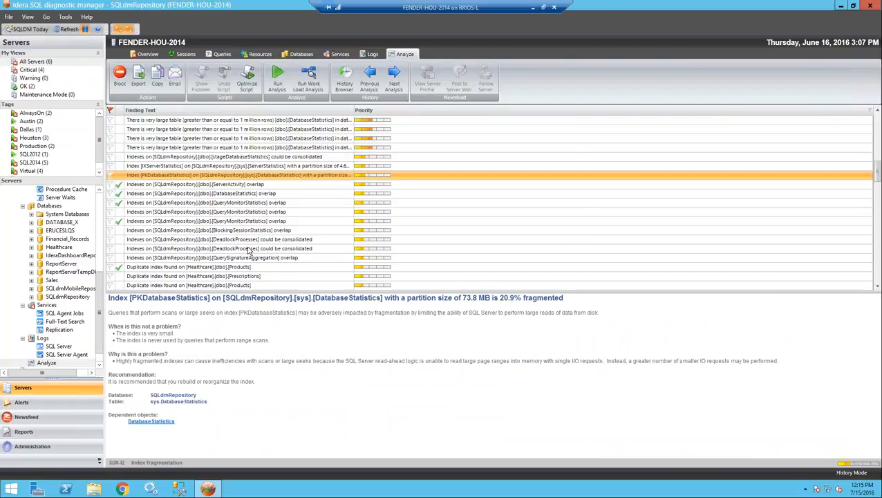
scroll(249, 251, "down", 1)
scroll(249, 251, "down", 1)
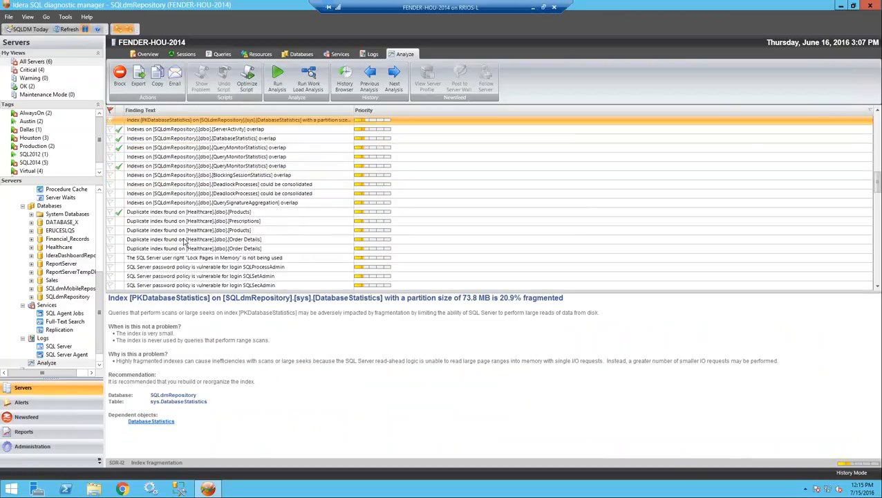
Step: Read the duplicate index finding on Healthcare Products and preview the SQLServAdmin password policy script without running it
left_click(168, 230)
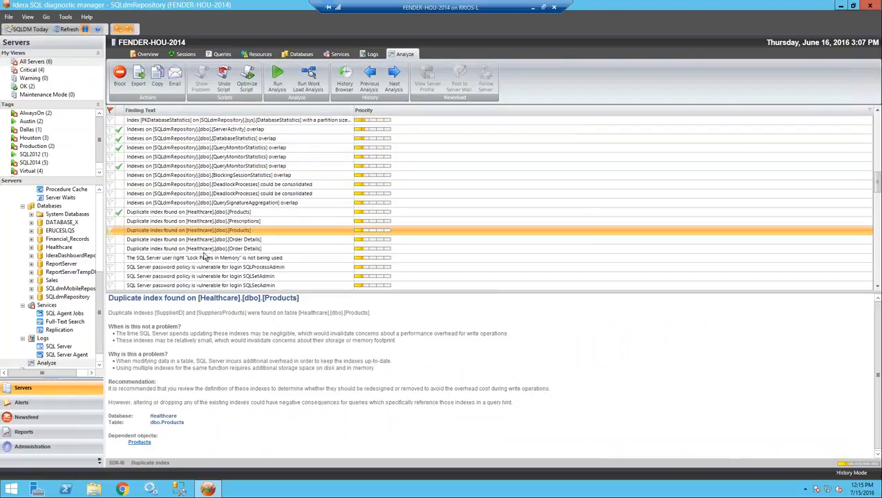
scroll(206, 236, "down", 2)
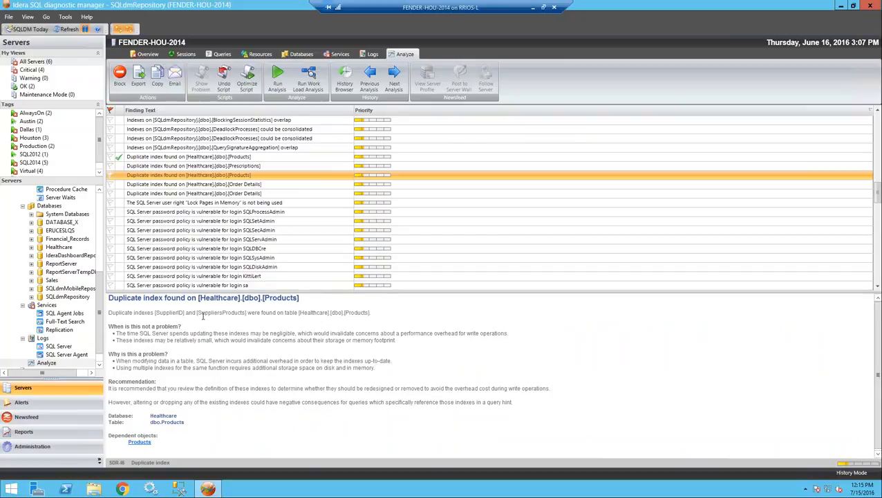
left_click(192, 240)
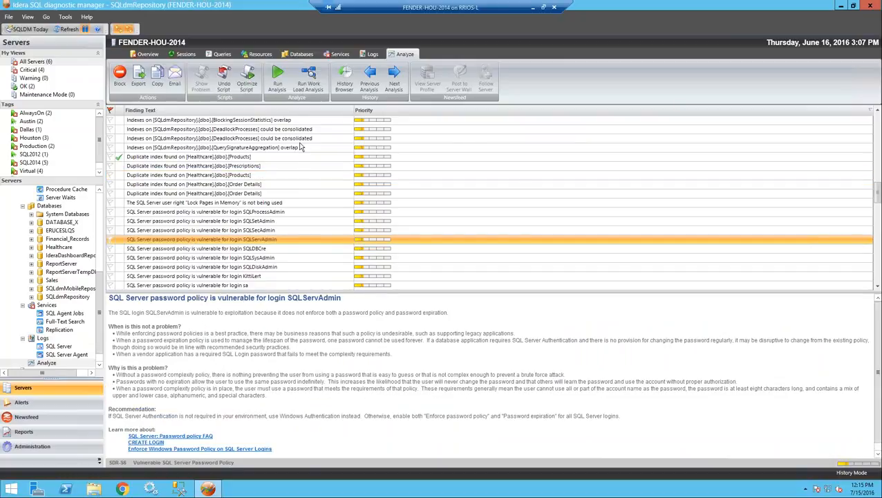
left_click(249, 78)
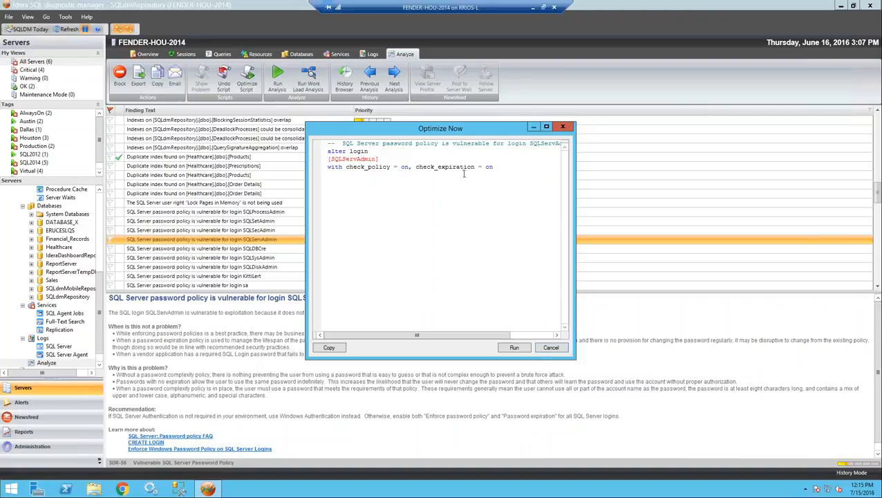
left_click(550, 346)
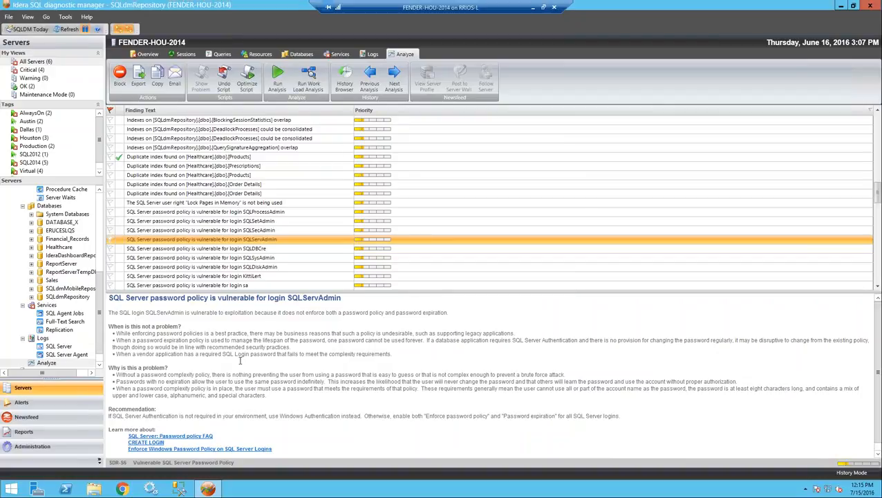
Step: Step back through the earlier analyses to the one from May 19, 2016 3:22 PM
left_click(371, 79)
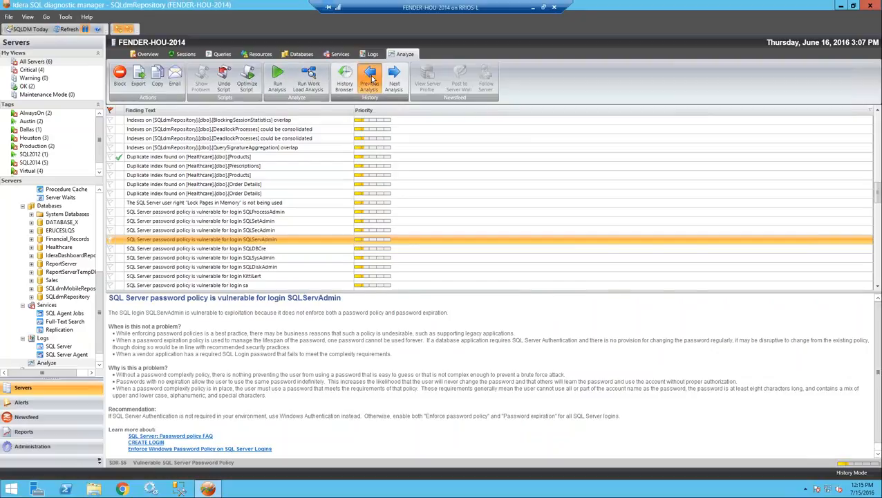
left_click(371, 79)
left_click(370, 79)
left_click(370, 79)
left_click(371, 79)
left_click(371, 78)
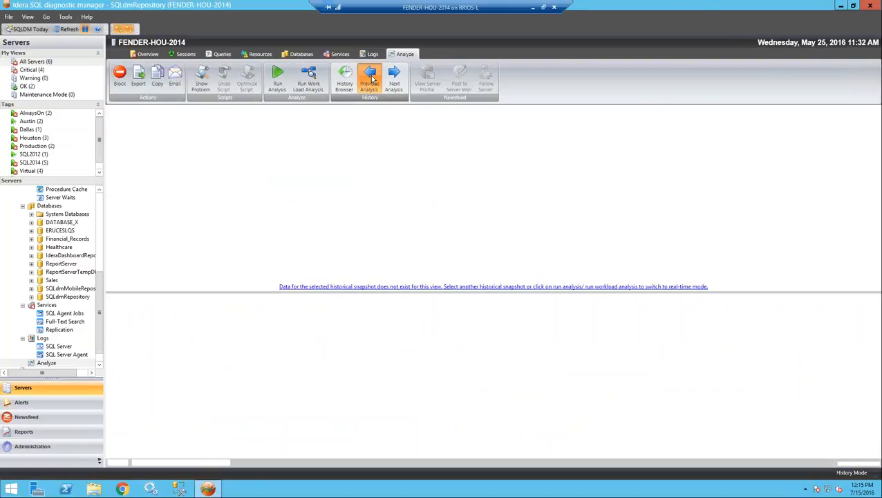
left_click(371, 79)
left_click(371, 79)
left_click(371, 78)
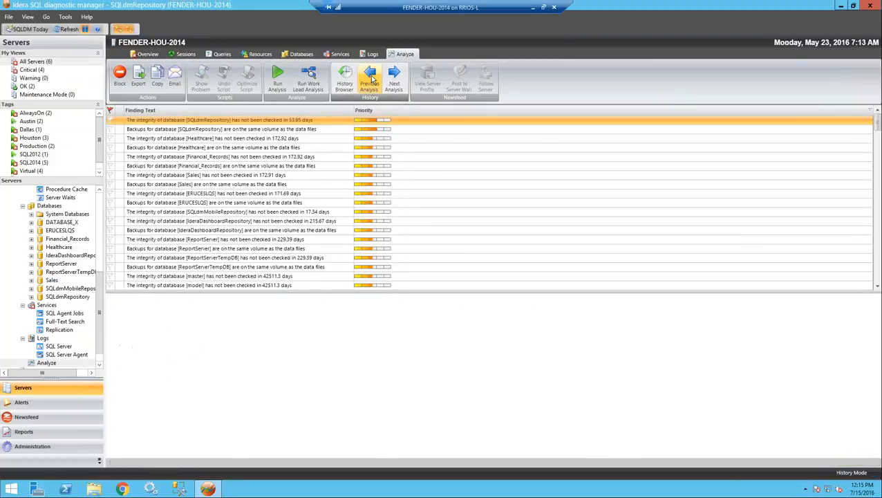
left_click(371, 79)
left_click(371, 79)
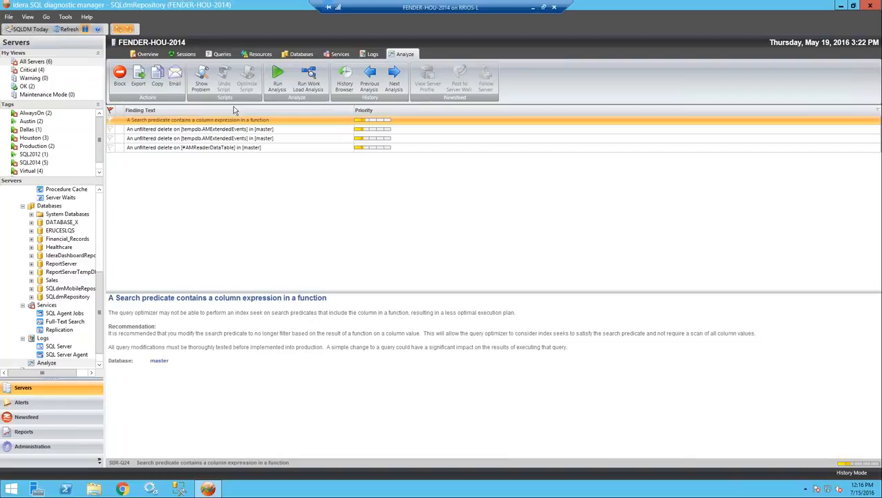
Step: Examine the problem SQL behind the finding about a search predicate containing a column expression in a function
left_click(201, 78)
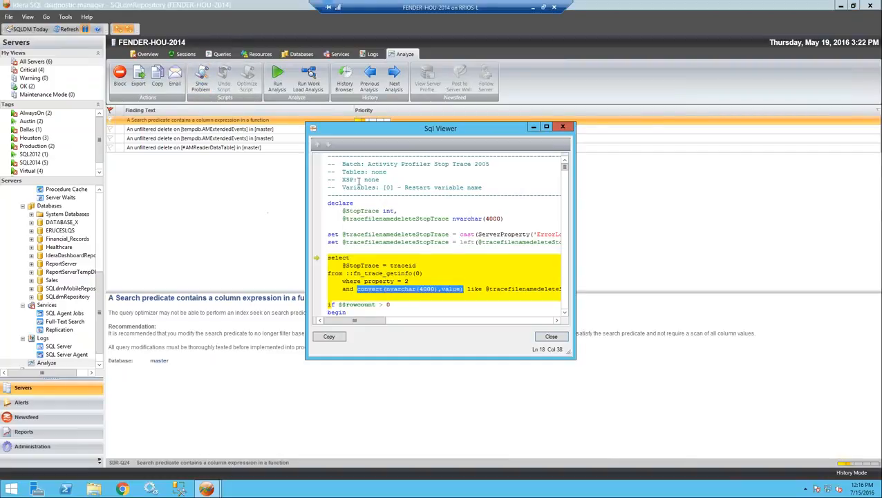
mouse_move(565, 166)
left_mouse_down()
mouse_move(550, 304)
mouse_move(557, 162)
left_mouse_up()
left_click(562, 128)
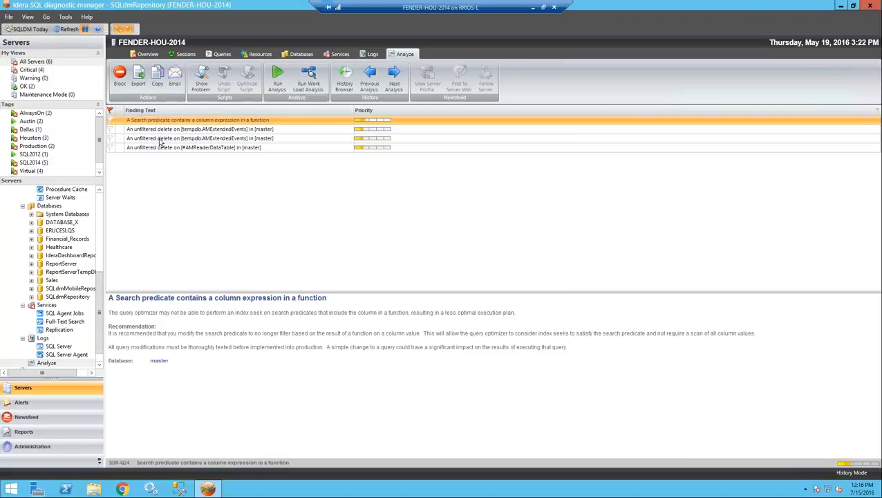
Step: Read the second unfiltered delete finding on tempdb.AMExtendedEvents and examine its problem SQL around the DELETE statement
left_click(160, 138)
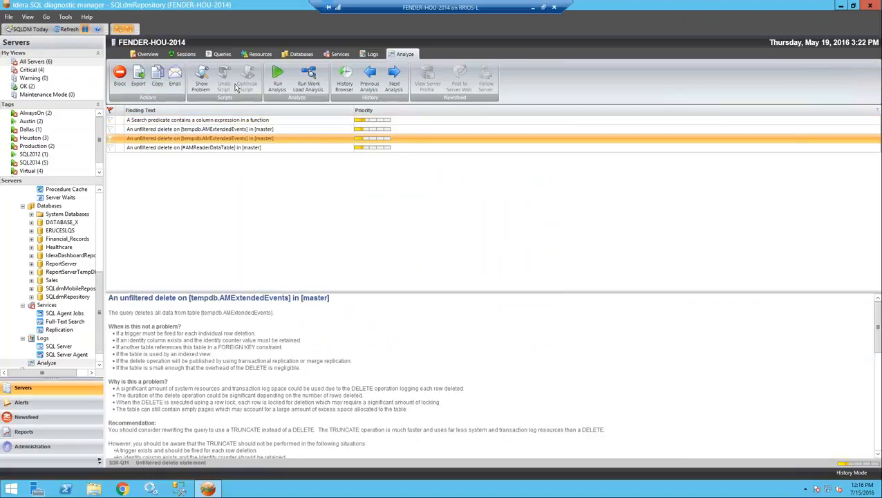
left_click(201, 78)
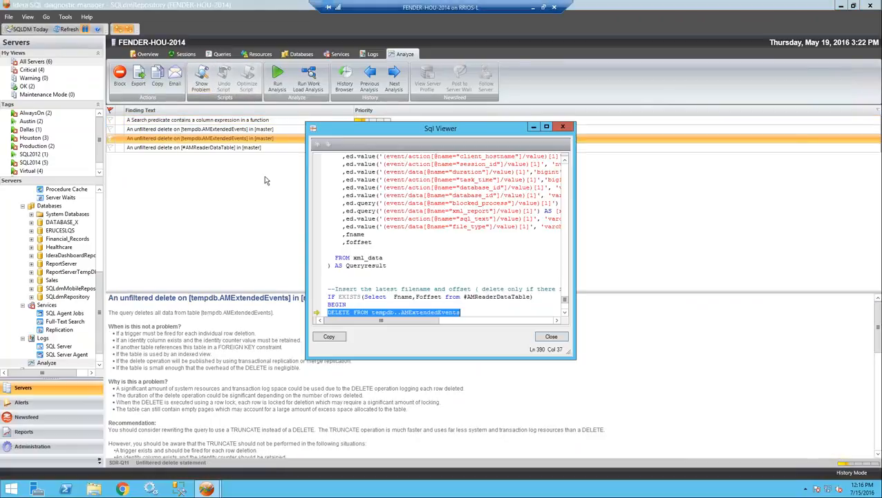
left_click(408, 258)
scroll(408, 258, "down", 2)
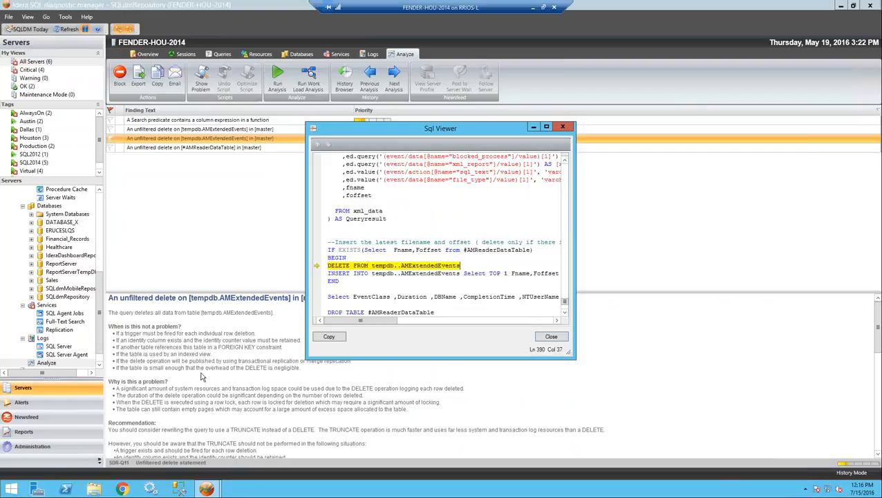
left_click(564, 128)
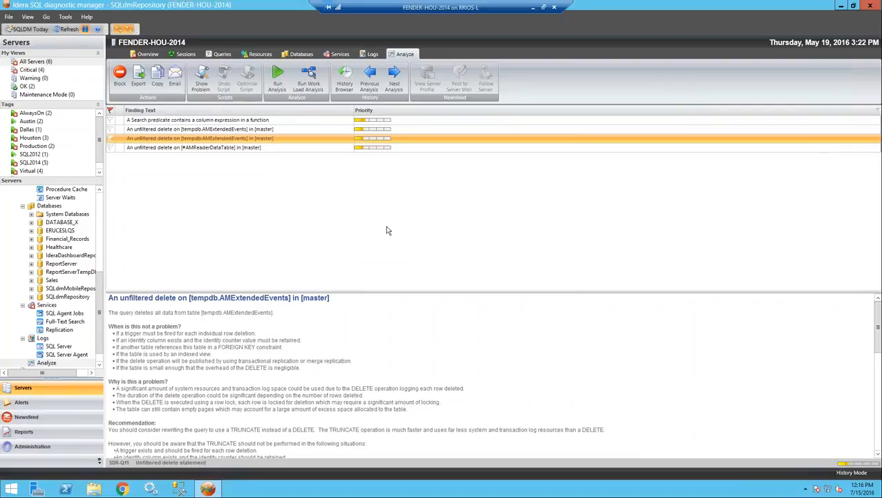
Step: Review the general permission properties and assigned servers of the user with View permission in Application Security, without changing them
left_click(39, 450)
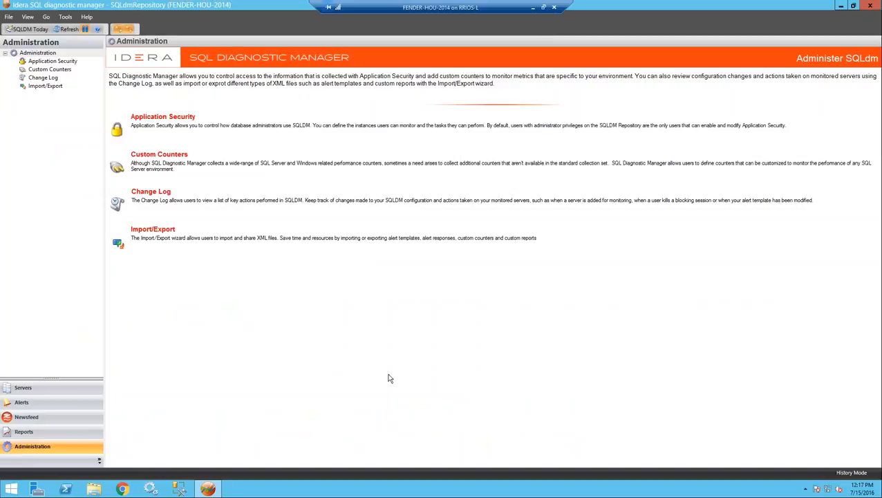
left_click(174, 128)
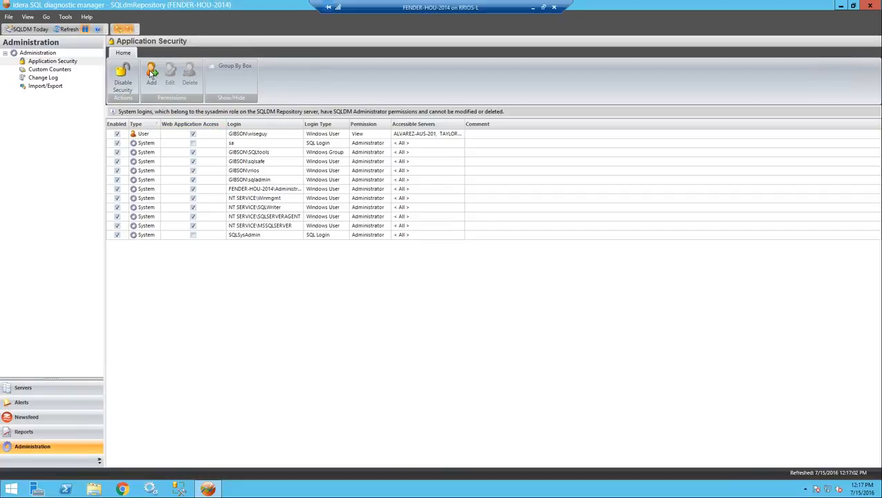
double_click(257, 133)
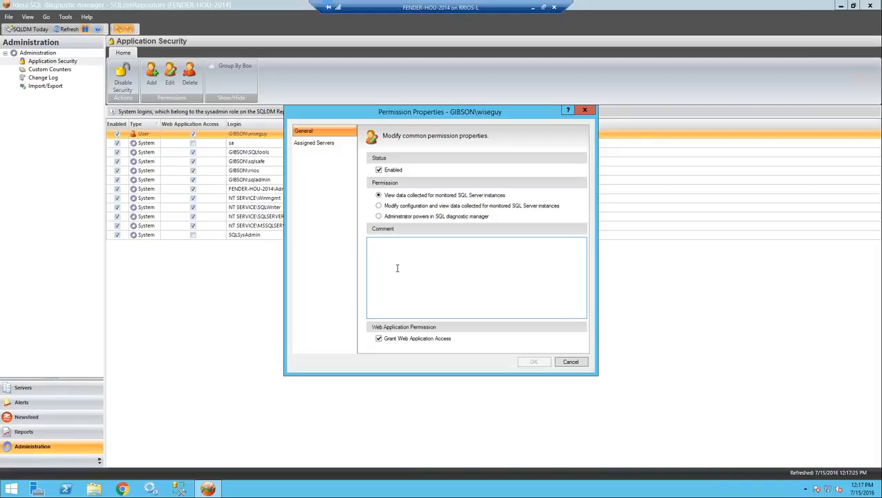
left_click(318, 144)
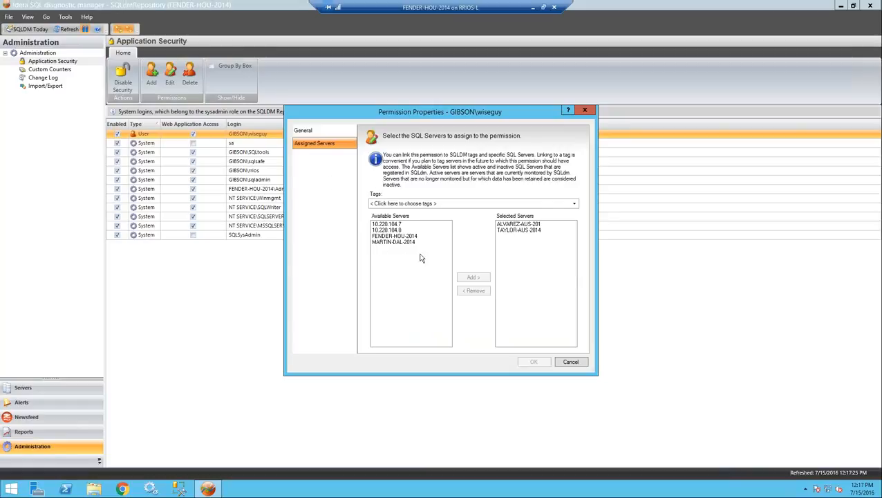
left_click(570, 362)
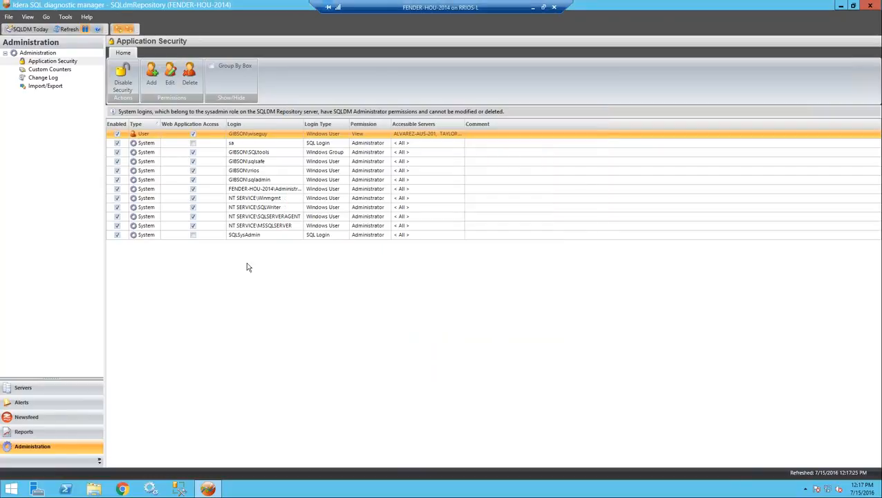
Step: Examine the Change Log entries for alert configuration changes, killed sessions and snoozed server alerts
left_click(43, 77)
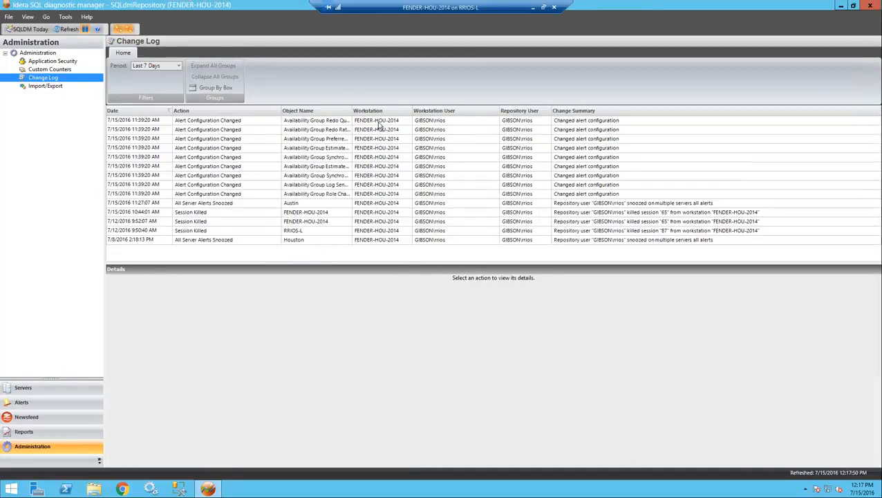
left_click(379, 122)
left_click(378, 131)
left_click(373, 150)
left_click(377, 168)
left_click(379, 196)
left_click(592, 222)
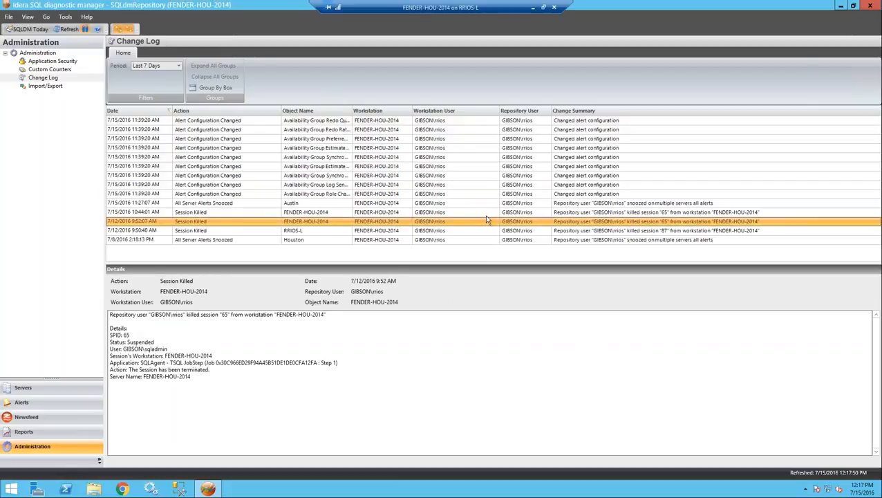
left_click(412, 232)
left_click(462, 240)
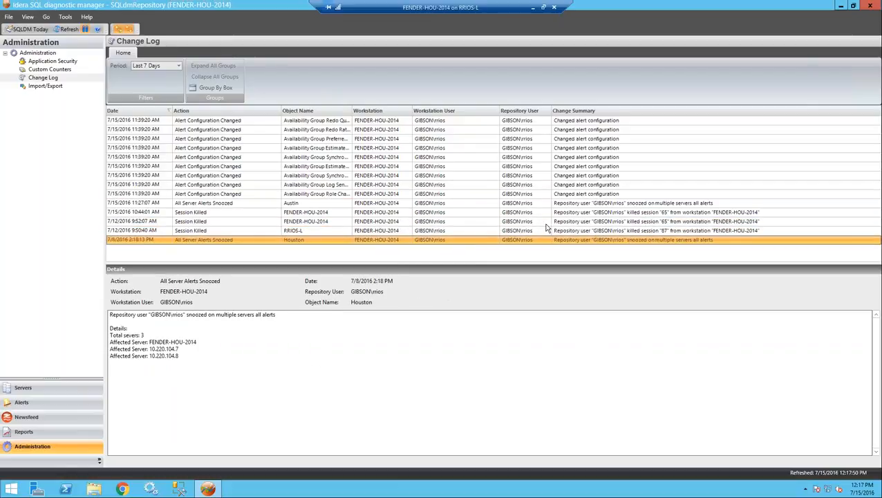
left_click(601, 213)
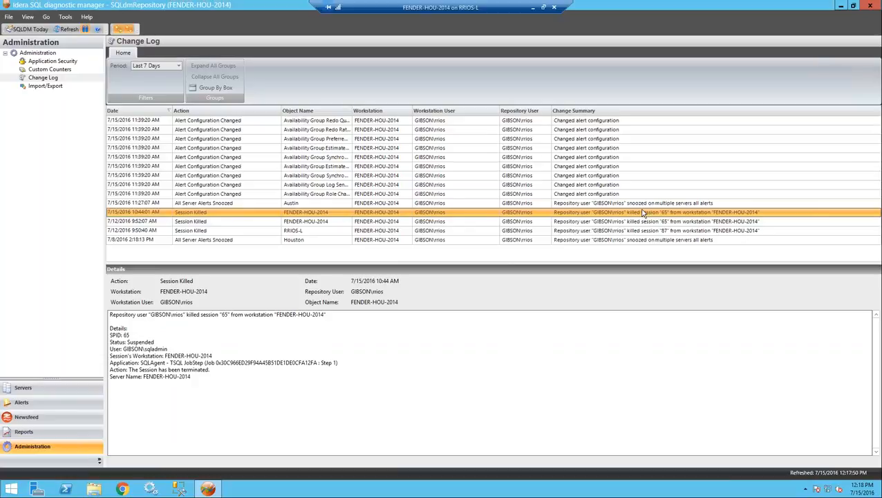
left_click(633, 205)
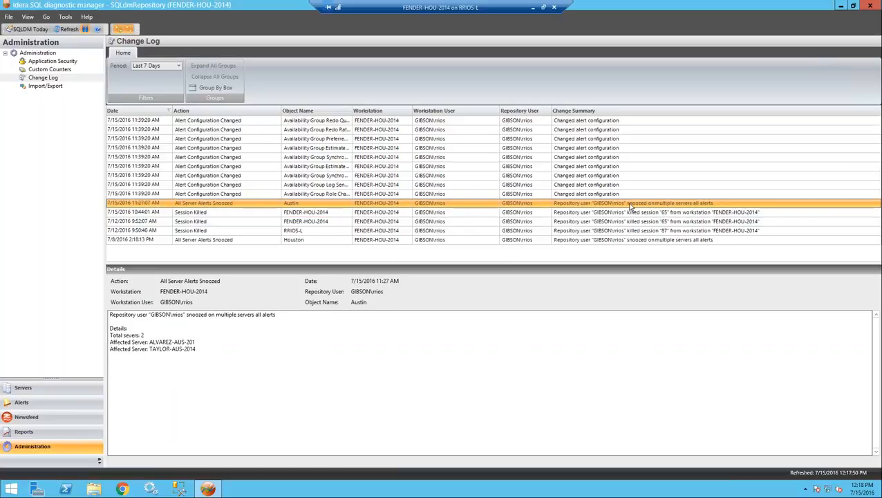
left_click(575, 167)
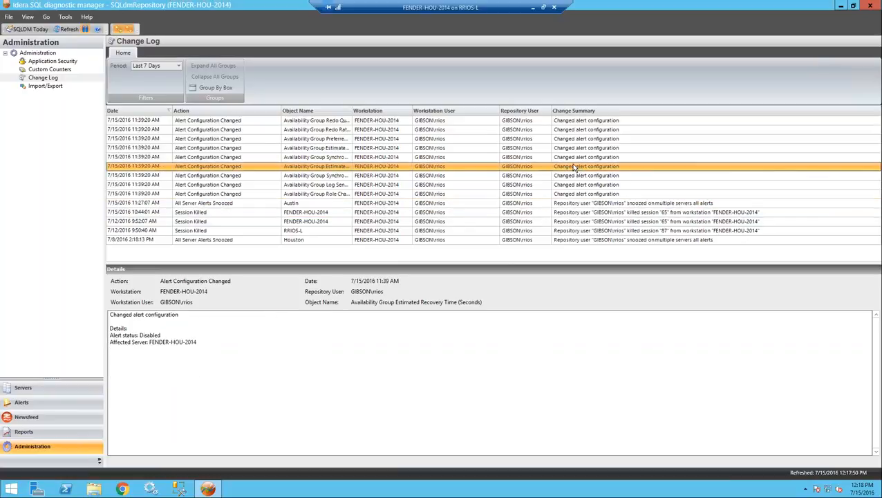
left_click(545, 129)
left_click(510, 149)
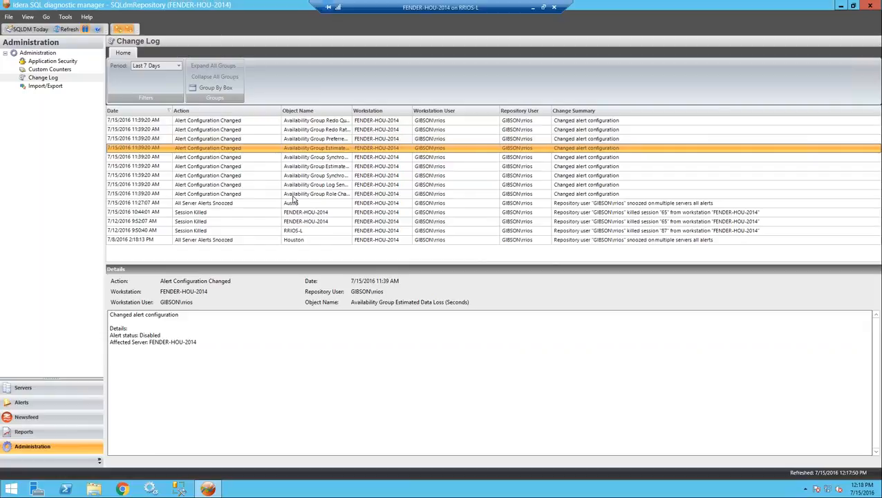
Step: Run the Top Servers report for all tags over the last 30 days with the number of servers set to 3
left_click(49, 434)
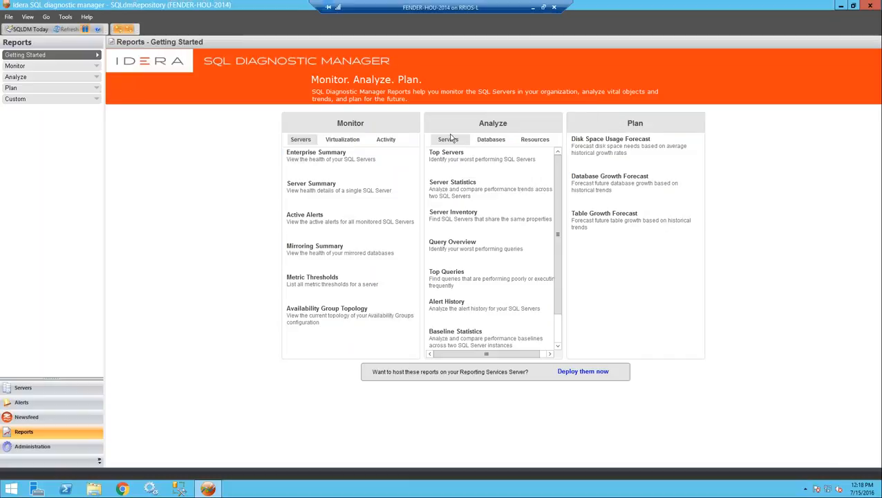
left_click(441, 159)
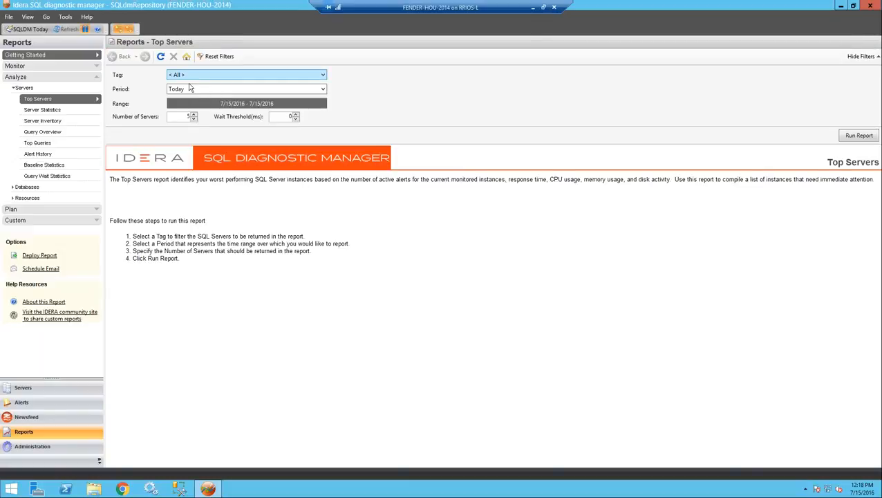
left_click(205, 74)
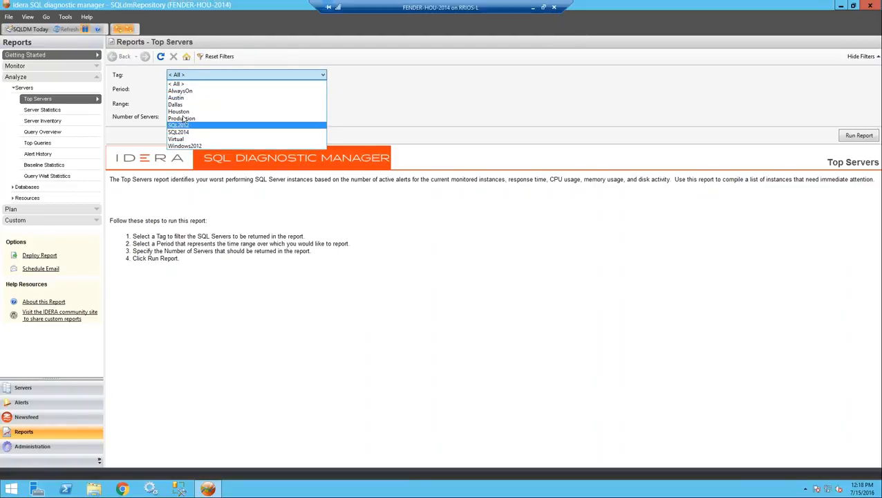
left_click(485, 108)
left_click(188, 89)
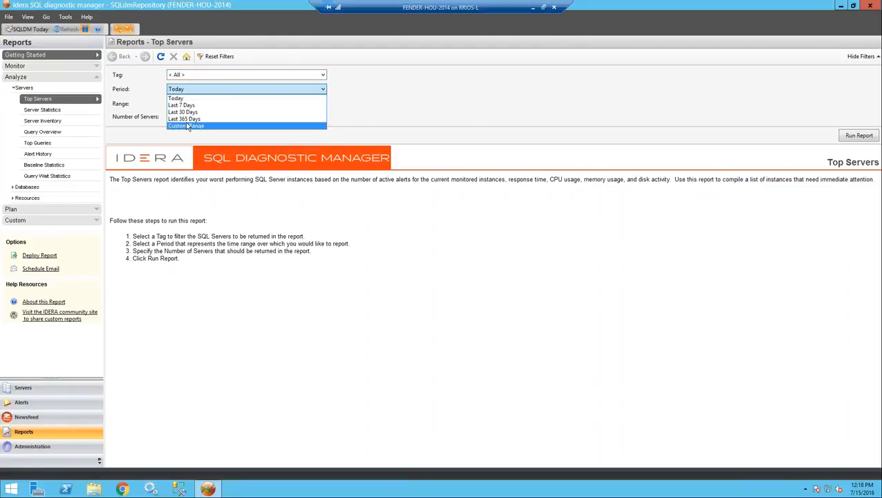
left_click(185, 112)
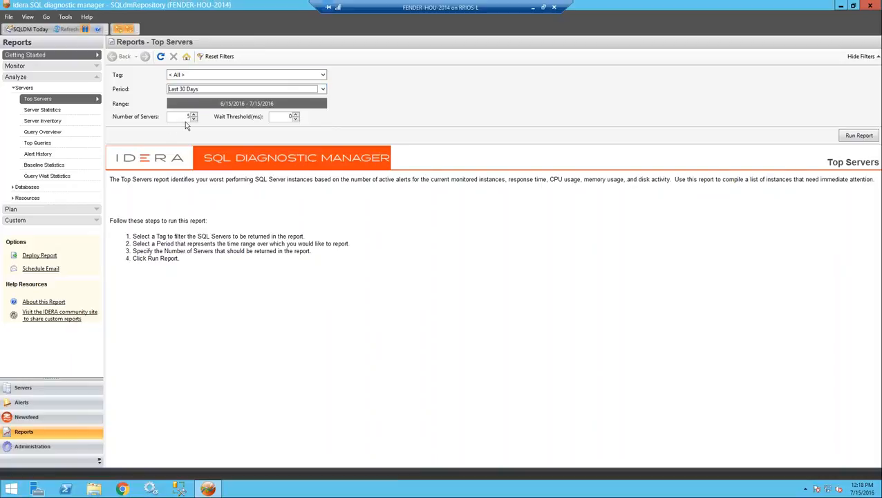
left_click(198, 116)
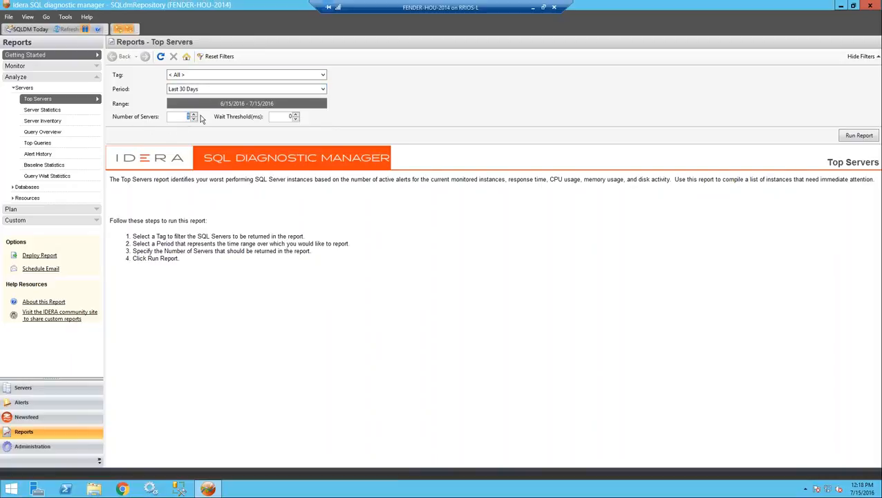
left_click(857, 136)
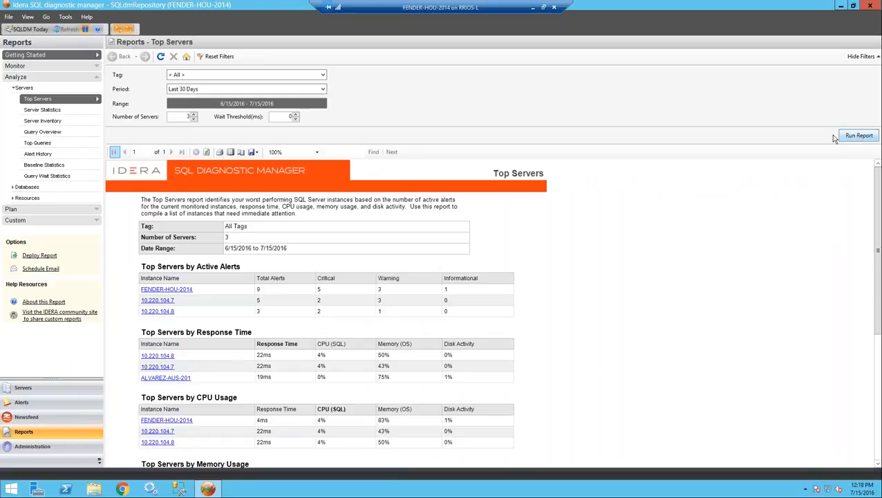
scroll(653, 325, "down", 3)
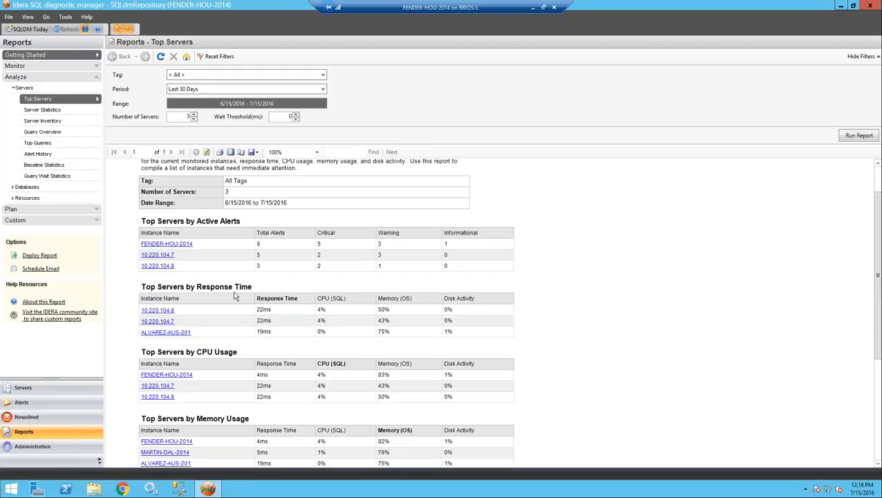
Step: Examine the Top Servers rankings from active alerts through waits and check the report's available export formats
scroll(360, 395, "down", 10)
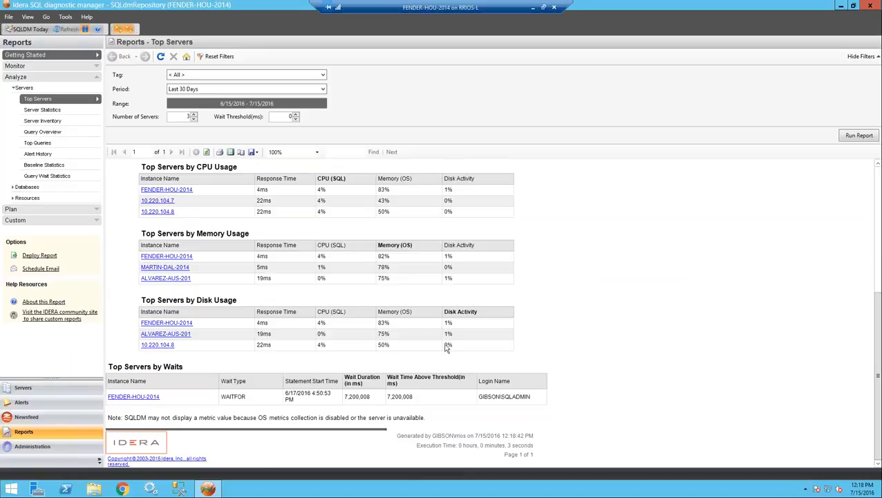
scroll(446, 349, "up", 10)
scroll(447, 353, "up", 3)
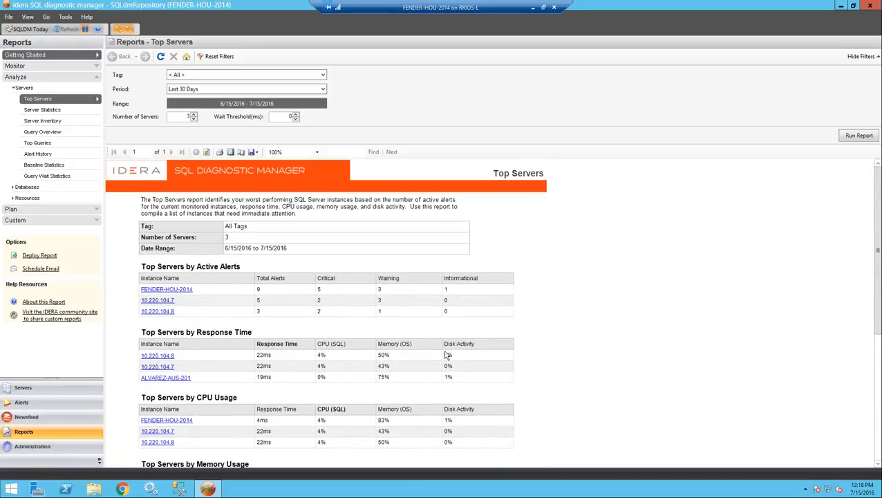
left_click(255, 152)
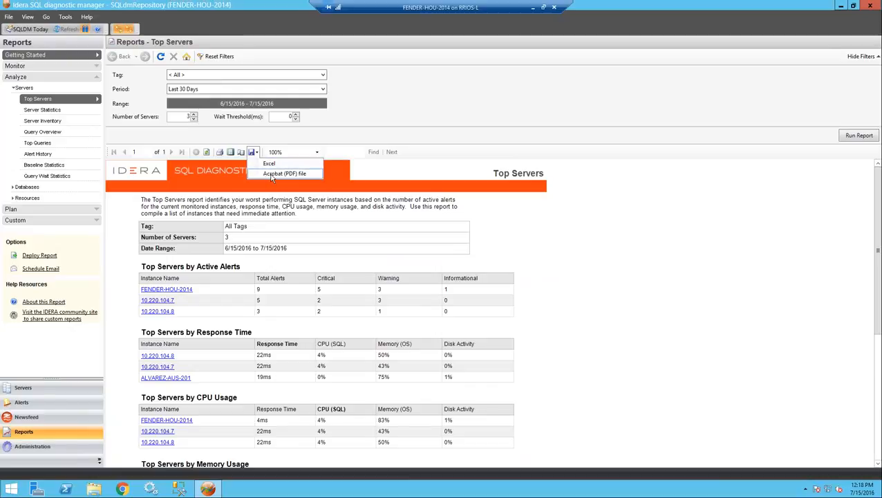
left_click(674, 354)
Step: Review the report deployment wizard's server and data source settings and the report email scheduling options, cancelling both
left_click(35, 256)
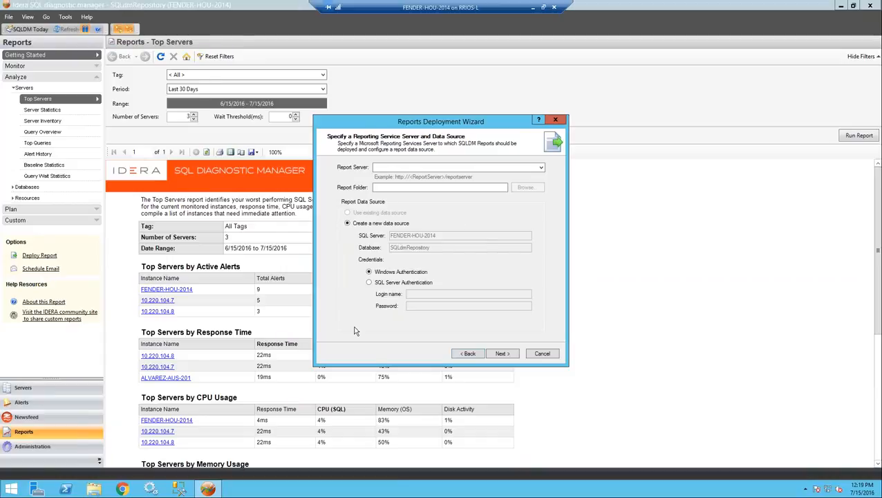
left_click(538, 354)
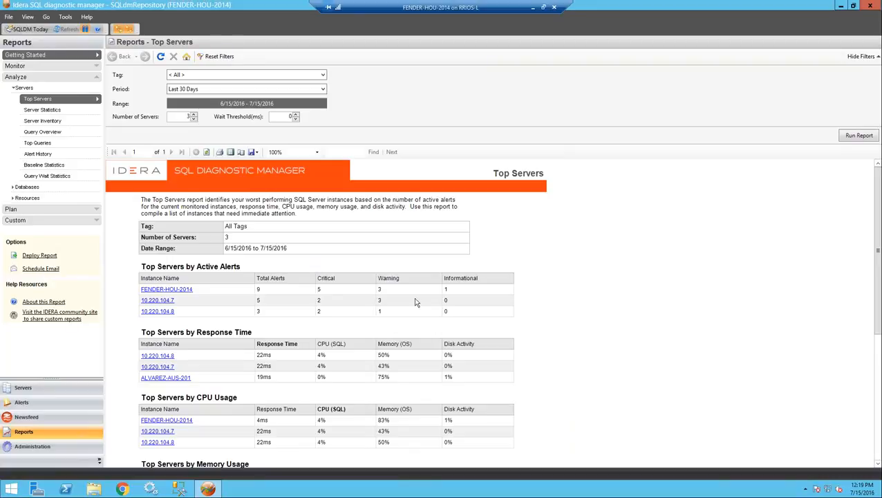
left_click(57, 269)
left_click(427, 312)
left_click(448, 311)
left_click(473, 312)
left_click(494, 311)
left_click(542, 354)
Step: Look over the Top Servers report once more and list the available Resources and Plan reports
scroll(603, 371, "down", 7)
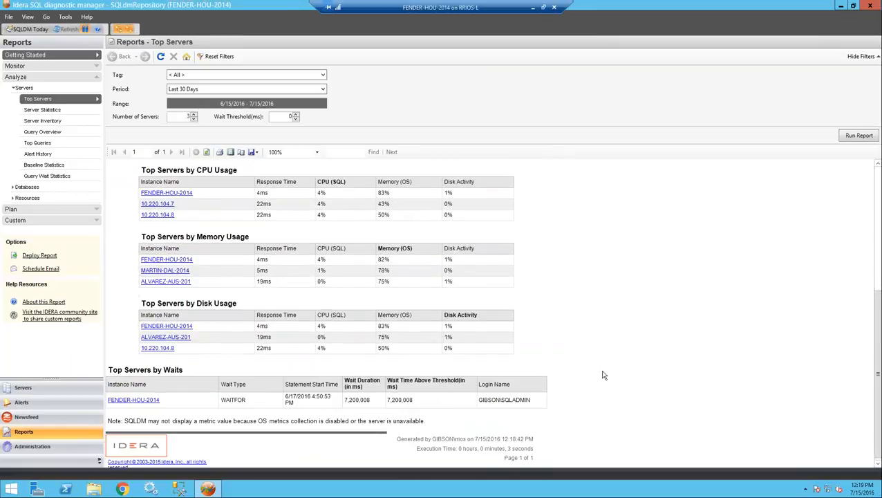
scroll(603, 375, "up", 7)
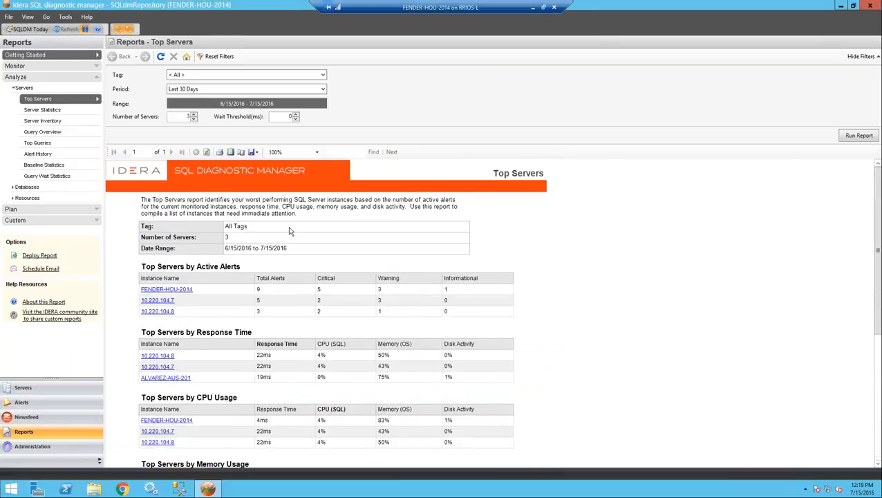
left_click(28, 199)
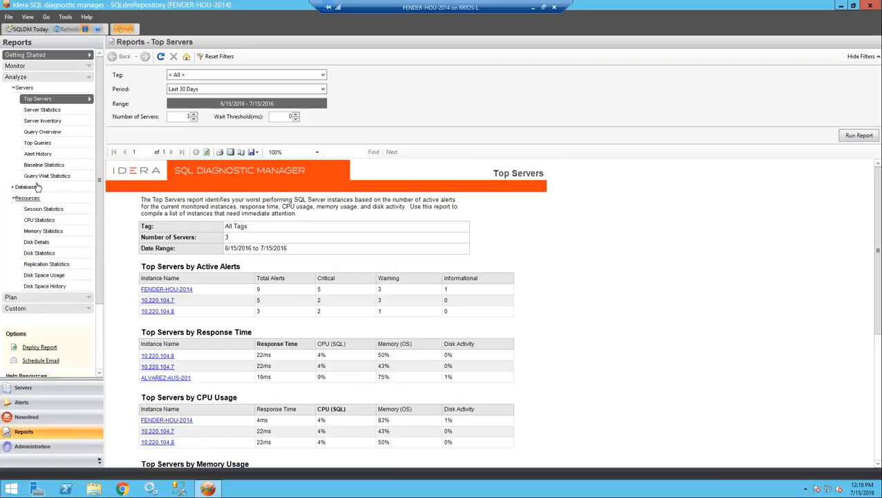
left_click(13, 297)
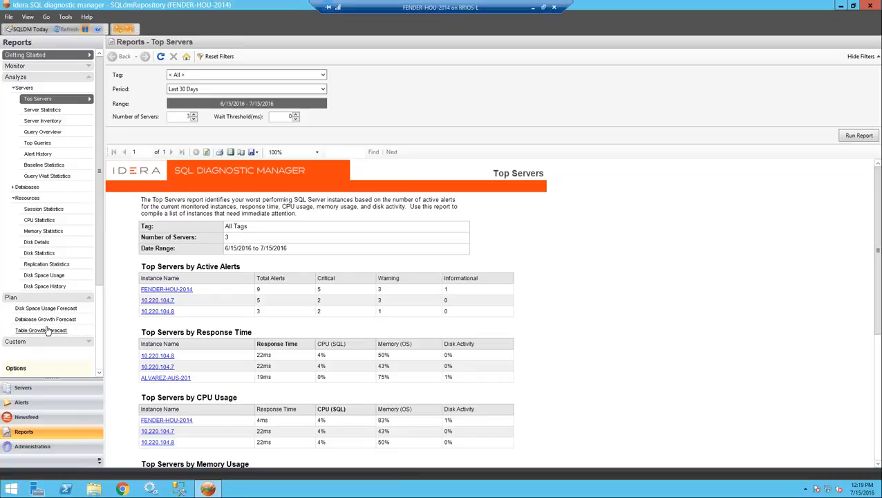
Step: Open the Database Growth Forecast report and select server FENDER-HOU-2014 and its SQLdmRepository database
left_click(45, 319)
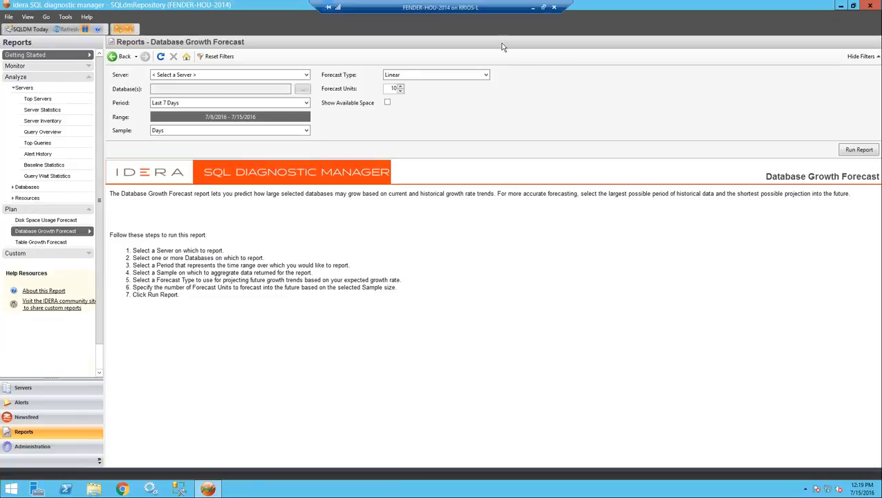
left_click(200, 75)
left_click(178, 112)
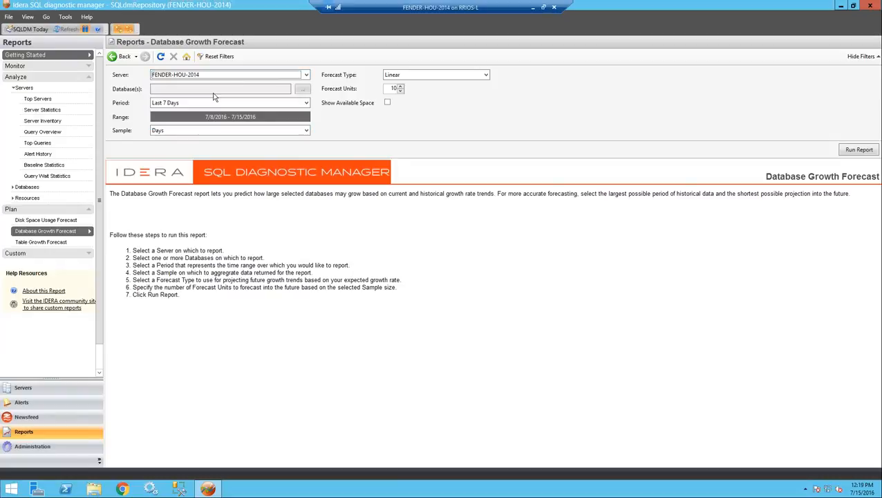
left_click(299, 90)
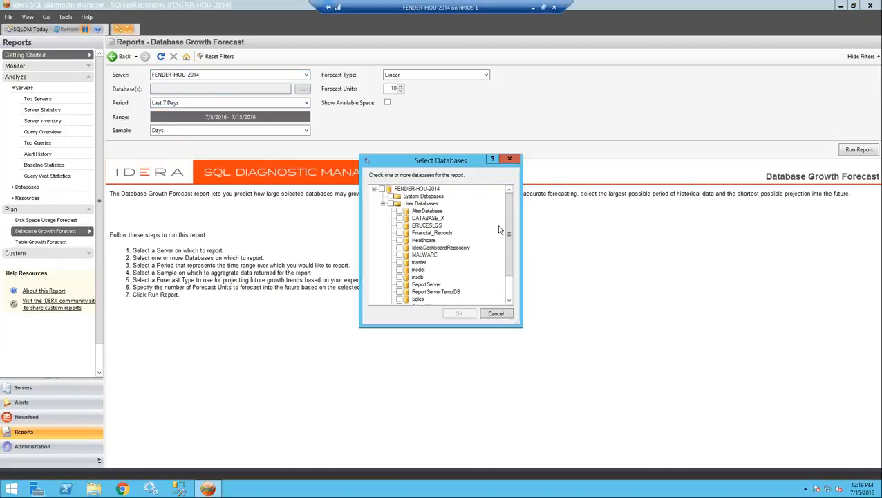
scroll(377, 200, "down", 2)
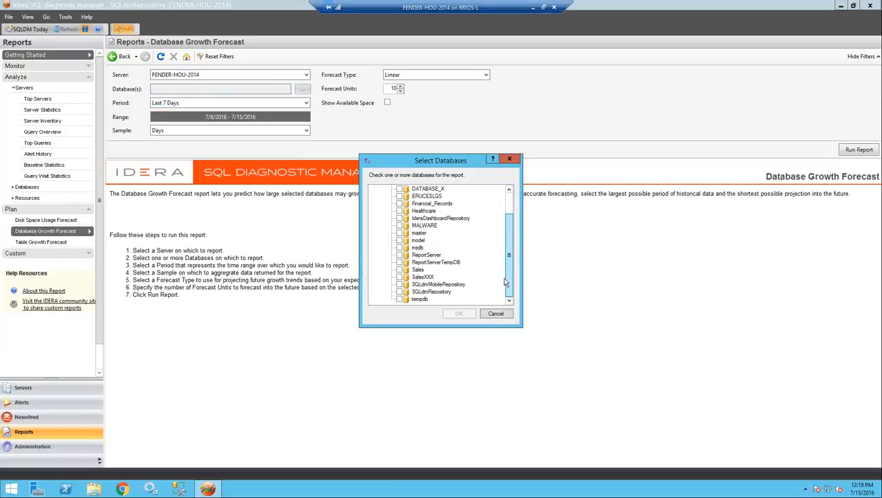
left_click(400, 292)
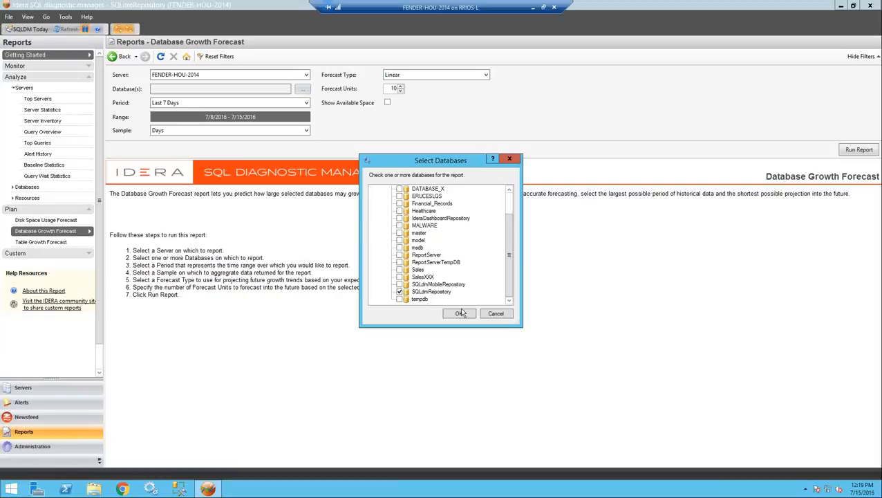
left_click(458, 313)
Step: Run the growth forecast for the last 365 days, sampled in days, with 60 forecast units
left_click(195, 103)
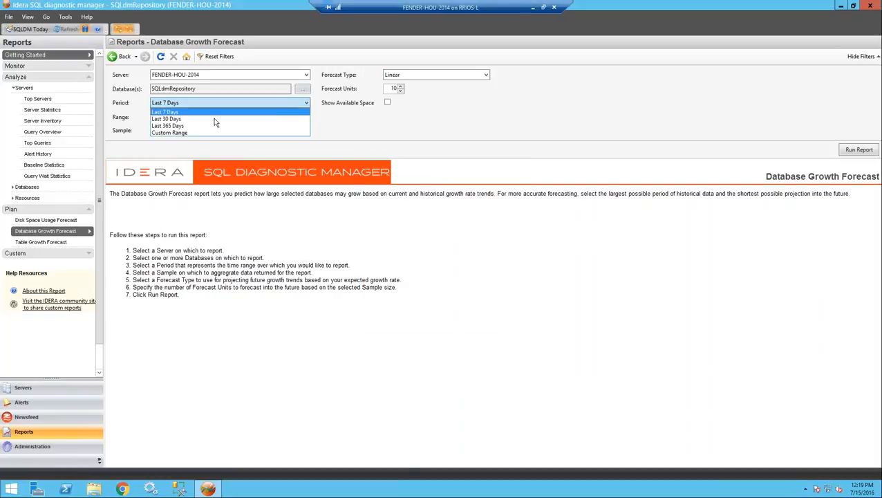
left_click(189, 123)
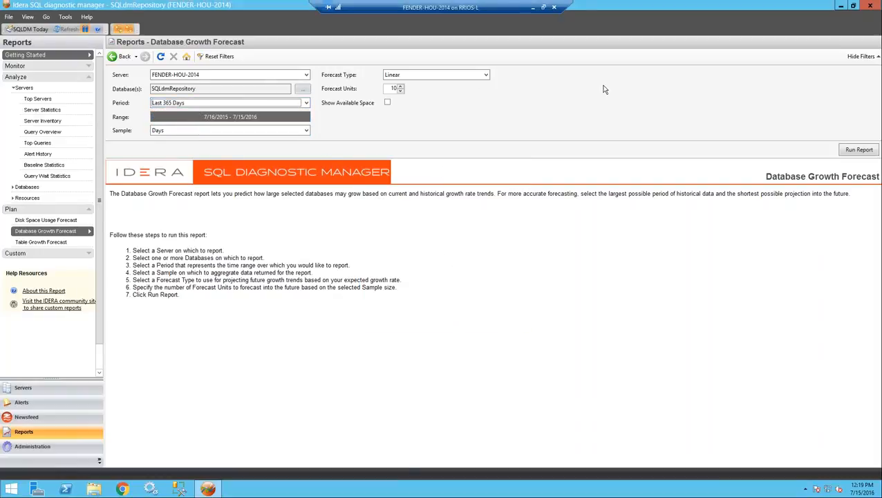
left_click(176, 130)
left_click(183, 136)
key("Tab")
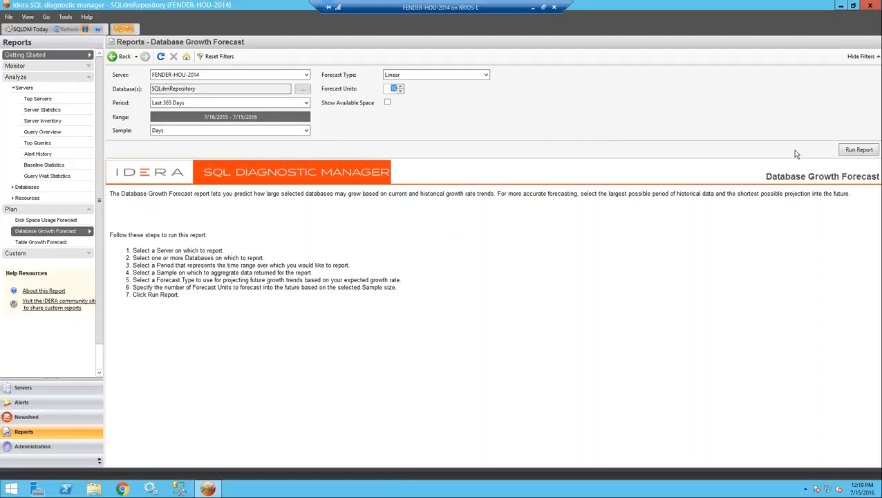
type("60")
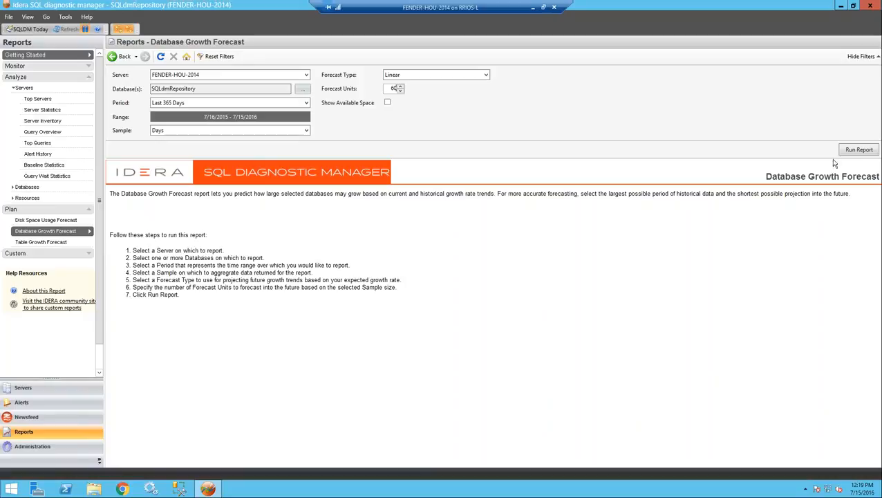
left_click(858, 150)
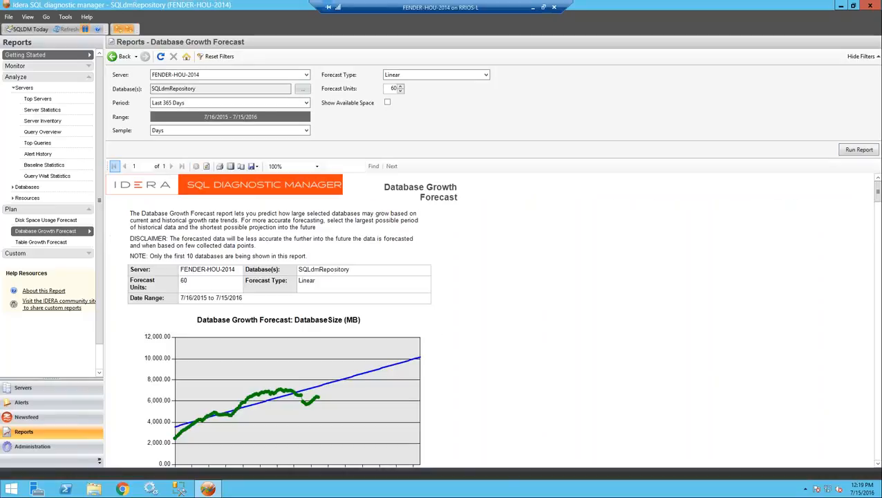
Step: Rerun the growth forecast with the Exponential (Aggressive) forecast type and 30 forecast units
scroll(613, 354, "down", 2)
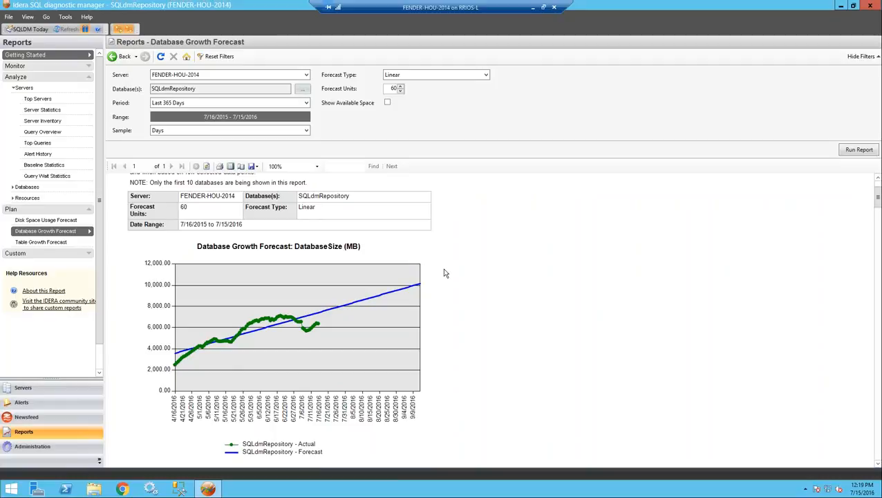
left_click(396, 78)
left_click(392, 89)
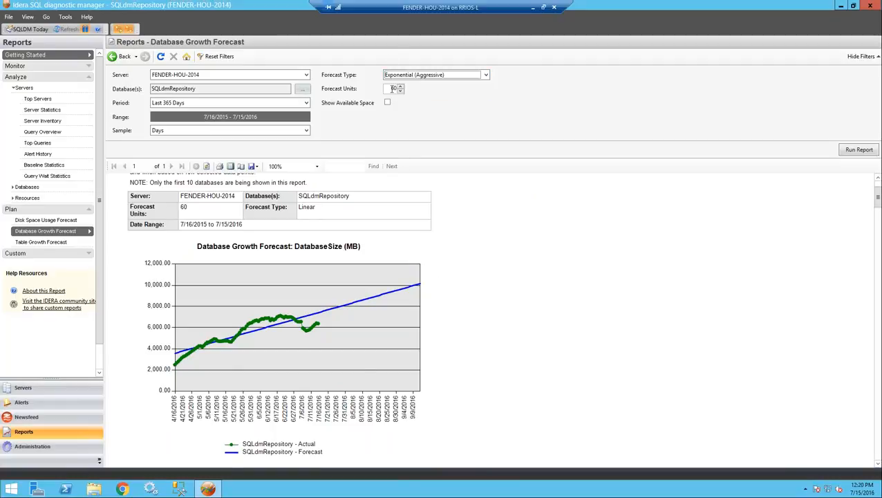
double_click(394, 89)
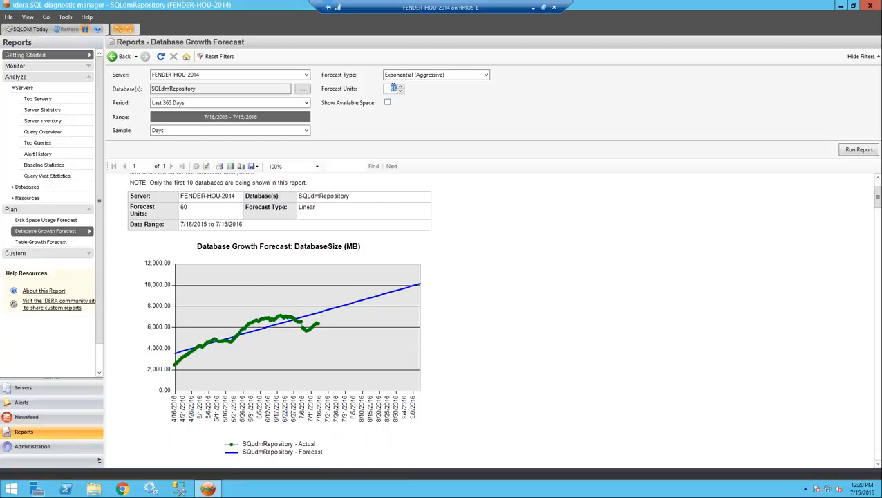
type("30")
left_click(849, 149)
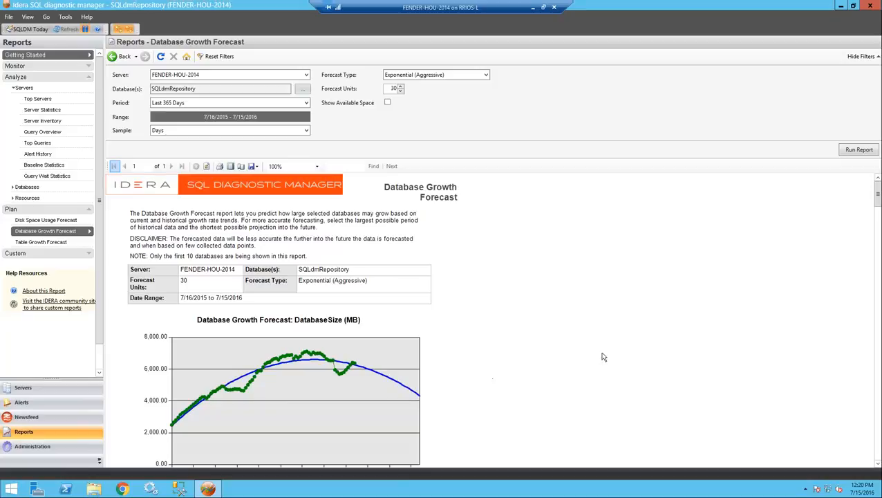
Step: Examine the daily actual and forecasted database growth figures in the report's table below the chart
scroll(472, 291, "down", 5)
scroll(512, 330, "down", 10)
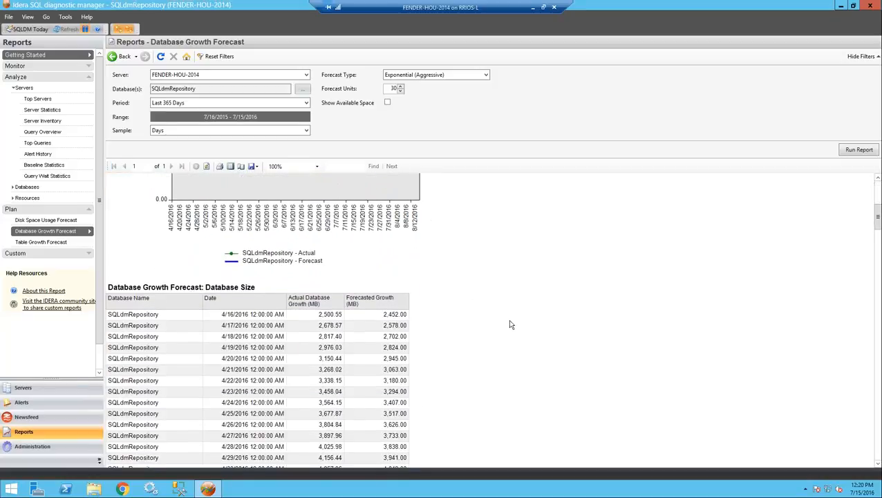
scroll(531, 342, "down", 1)
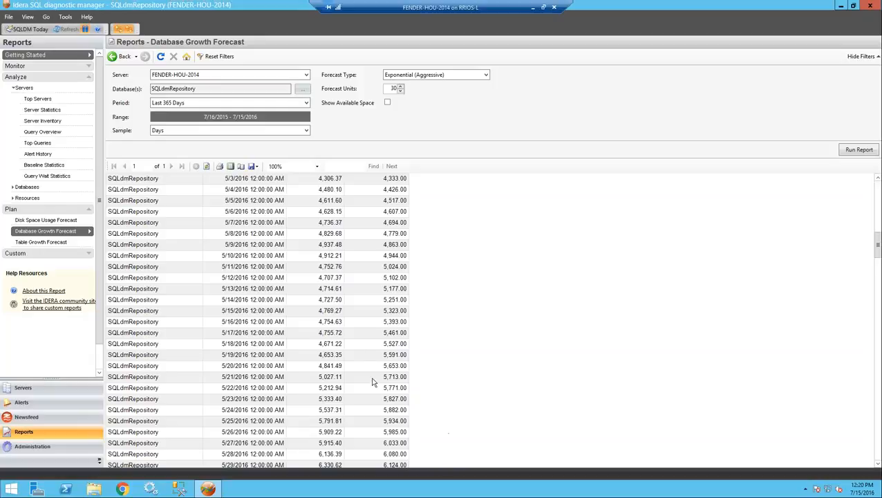
Step: Return to the Servers view, minimize the remote session, and switch to SQL Doctor in a maximized window
left_click(27, 388)
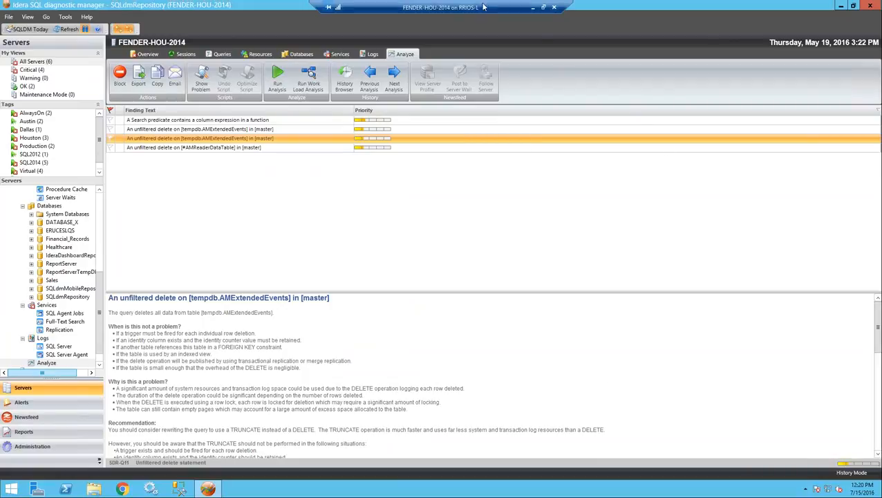
left_click(533, 8)
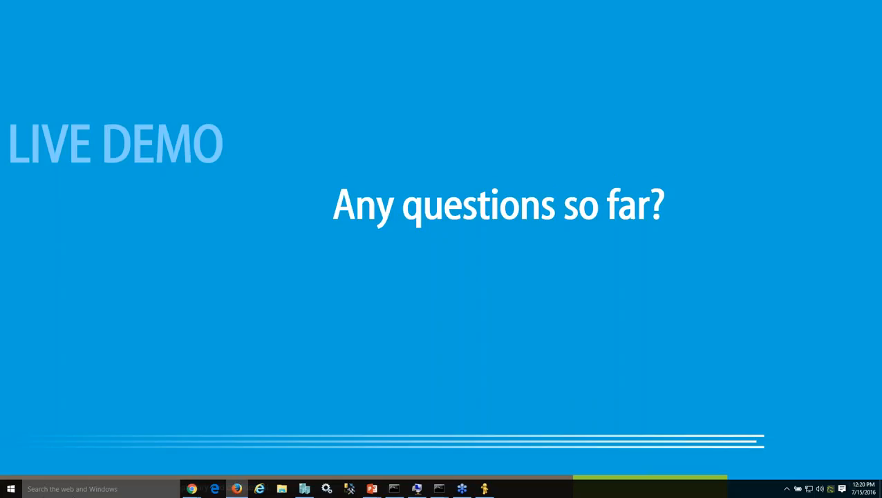
left_click(485, 489)
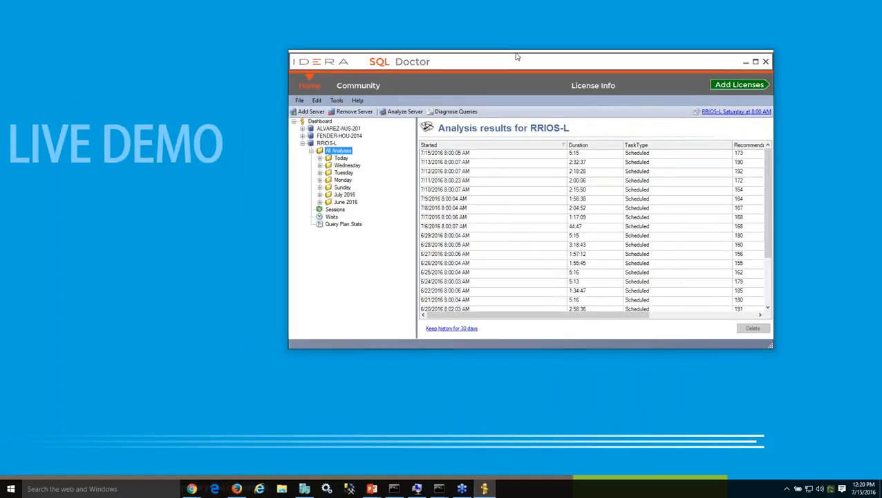
left_click_drag(516, 55, 462, 78)
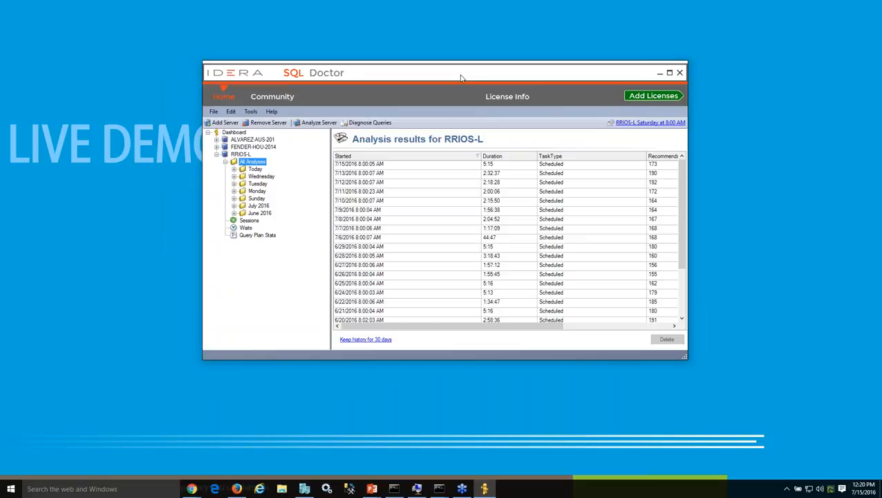
left_click_drag(396, 78, 367, 76)
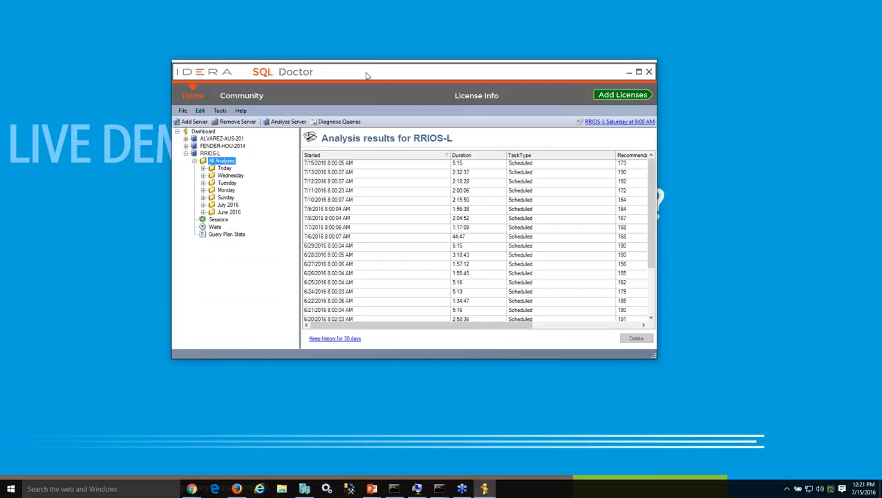
left_click(639, 72)
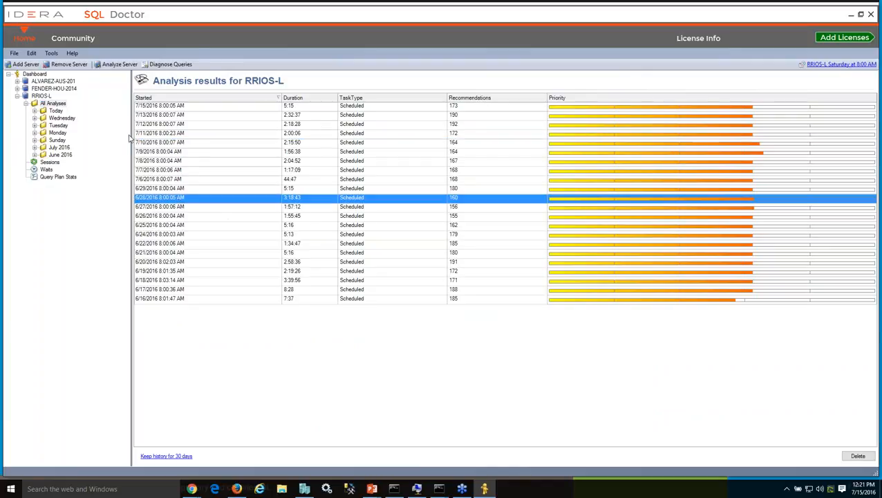
Step: Open today's analysis of RRIOS-L and read the integrity-check findings for the SQLdmRepository, Sales and InsertView databases
left_click_drag(237, 223, 242, 237)
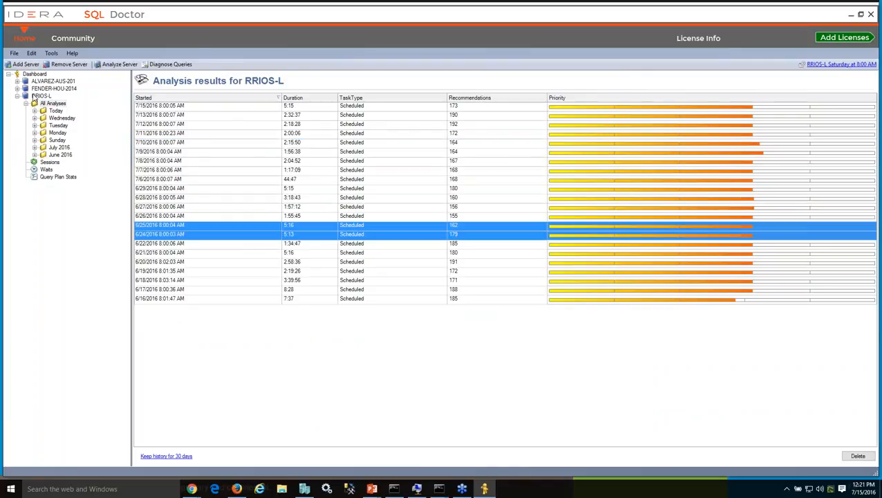
left_click(35, 111)
left_click(87, 117)
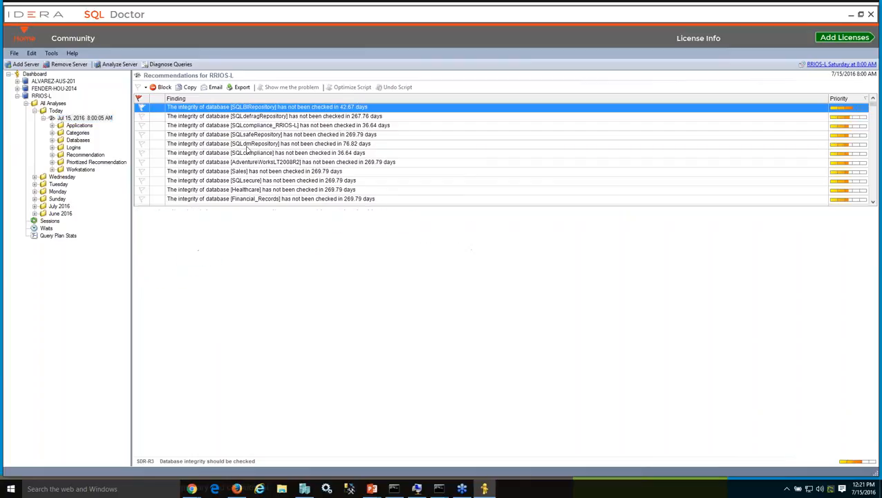
left_click(258, 145)
left_click(275, 172)
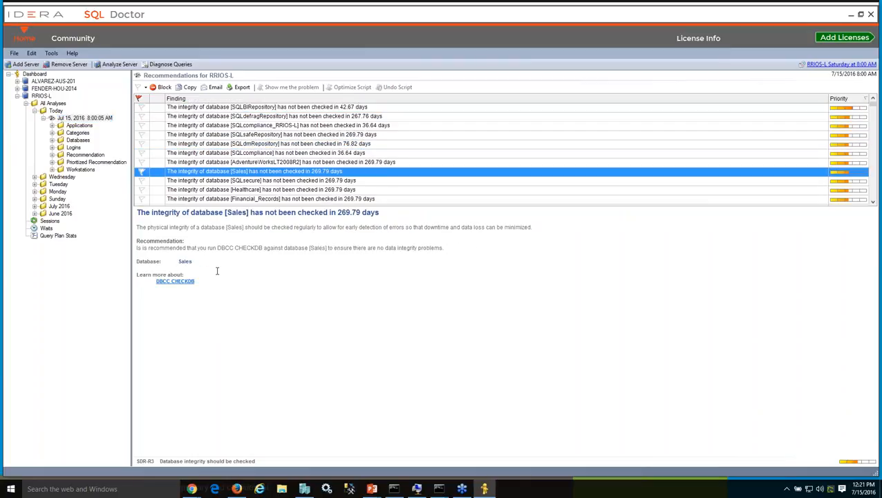
scroll(241, 181, "down", 3)
left_click(244, 183)
Step: Read the password policy finding for login SQLSysAdmin and view its optimization script, closing it without running it
scroll(249, 185, "down", 3)
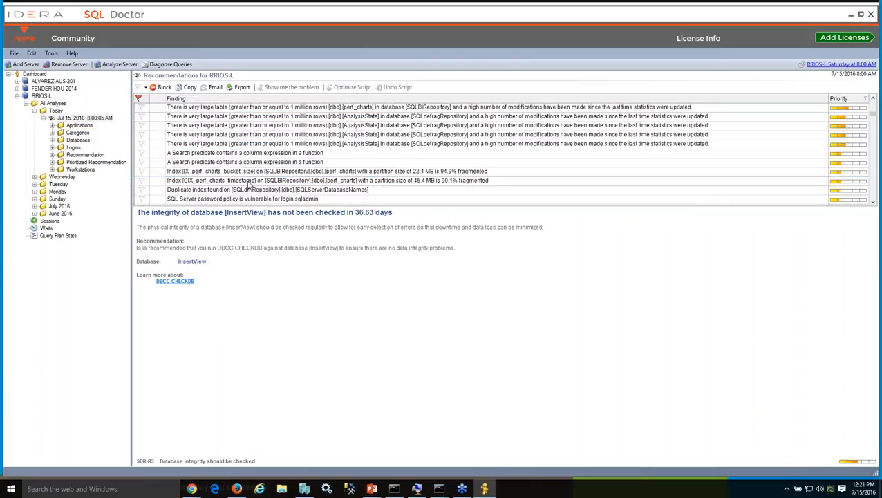
scroll(250, 184, "down", 1)
left_click(251, 181)
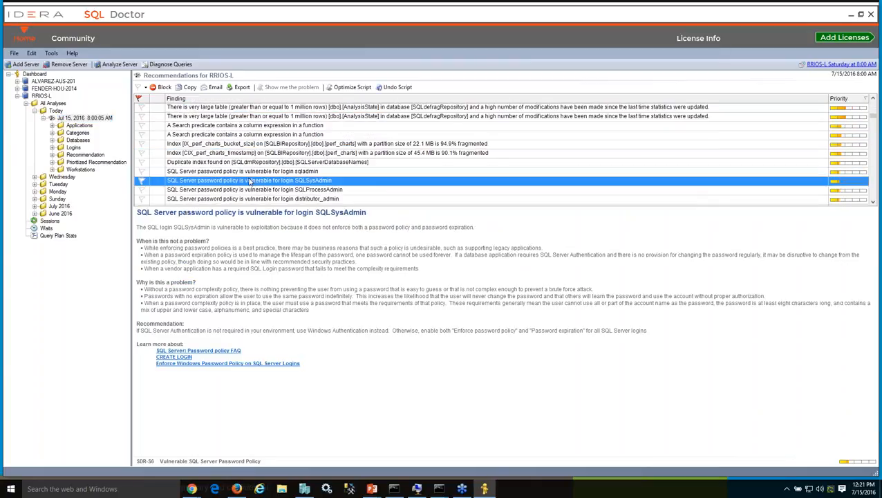
left_click(349, 87)
left_click(551, 348)
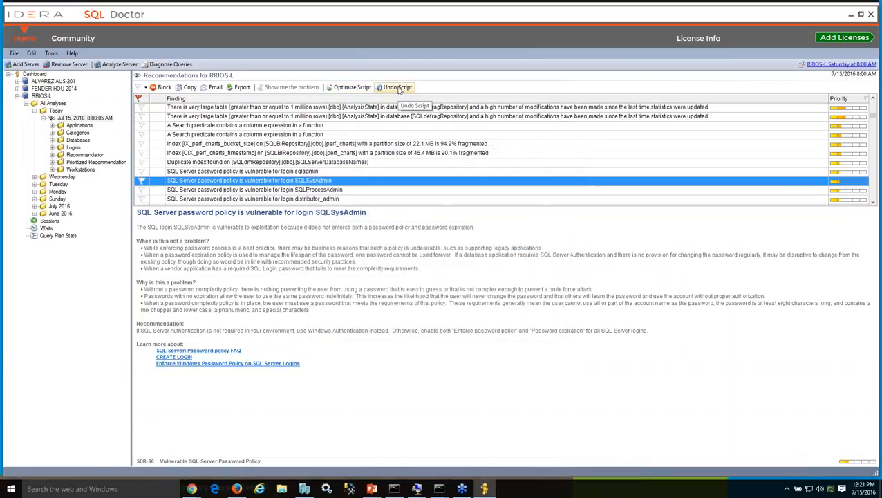